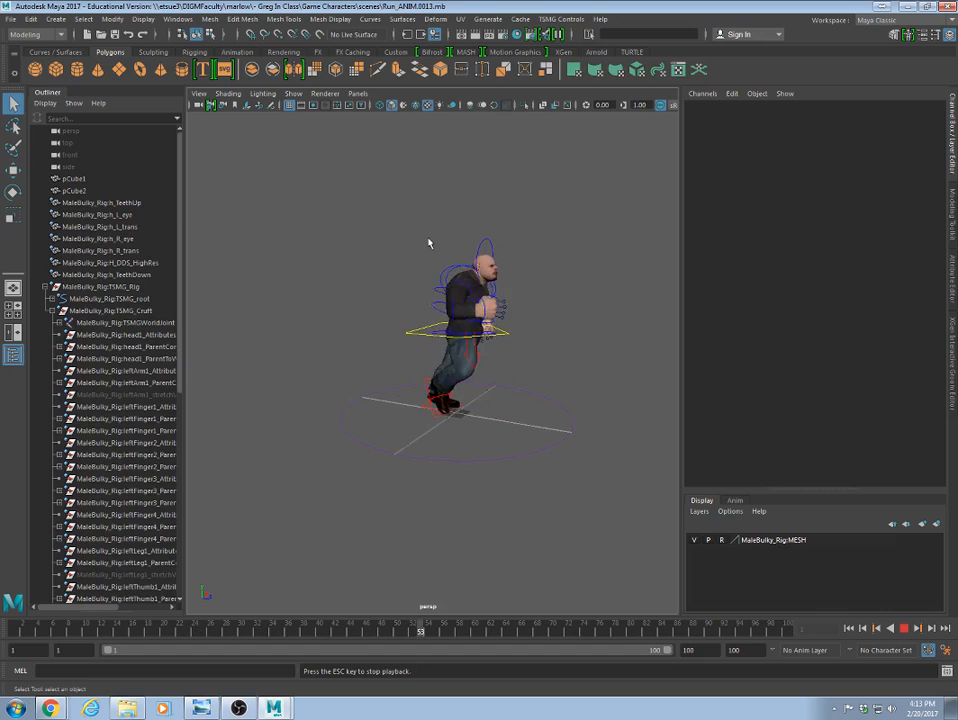
Stop the animation playback, open the scene MaleBulky_Rig.mb and maximize its perspective view.
{"action": "left_click", "coordinate": [905, 629]}
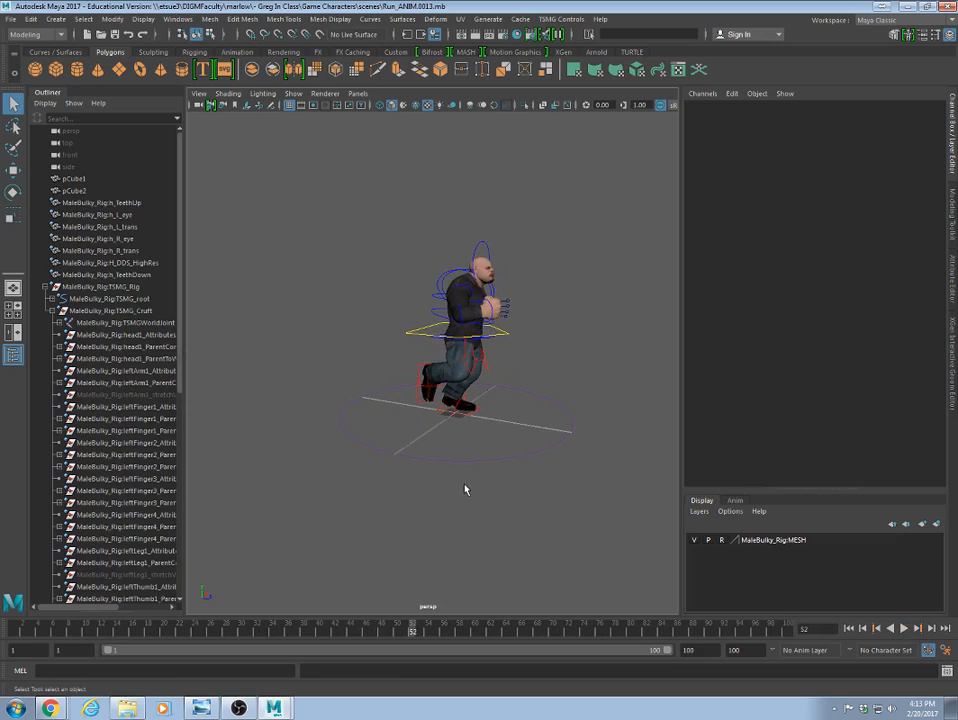
{"action": "left_click", "coordinate": [11, 20]}
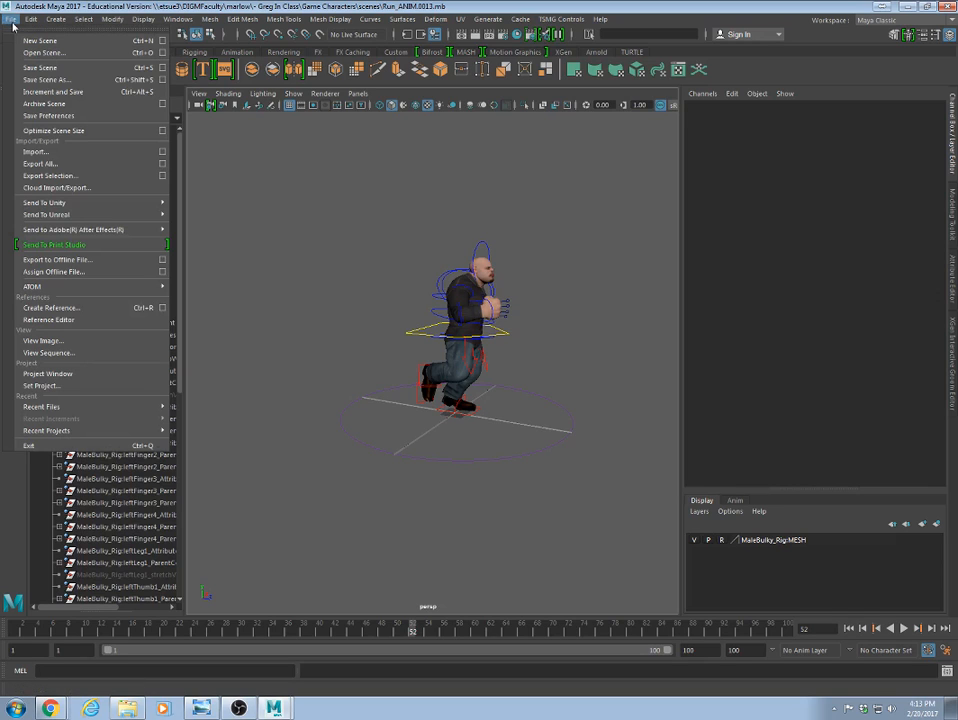
{"action": "left_click", "coordinate": [55, 52]}
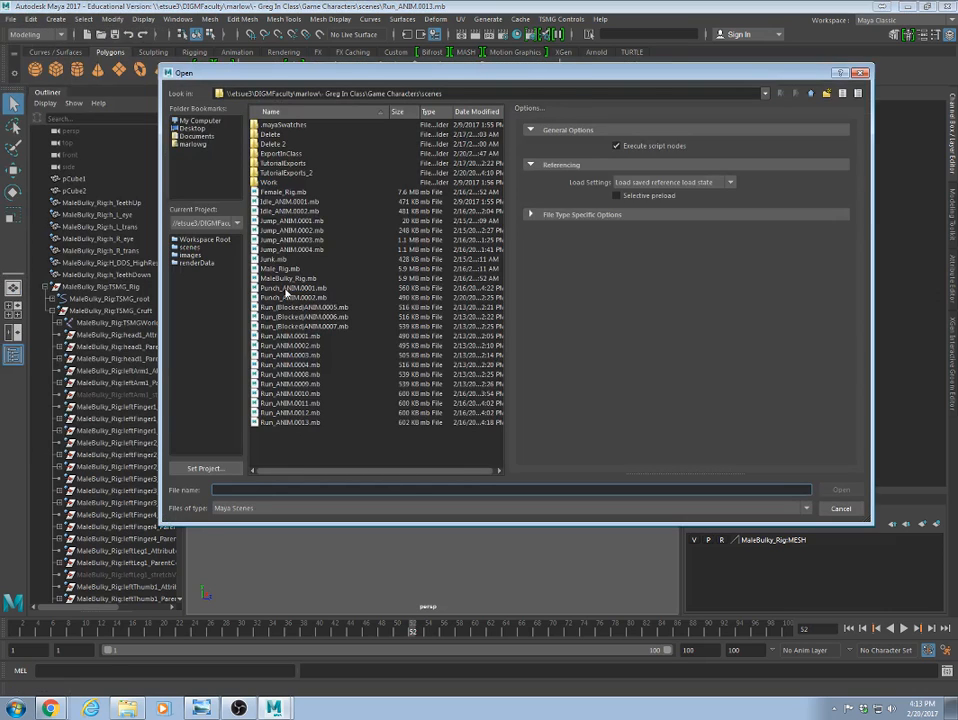
{"action": "left_click", "coordinate": [253, 279]}
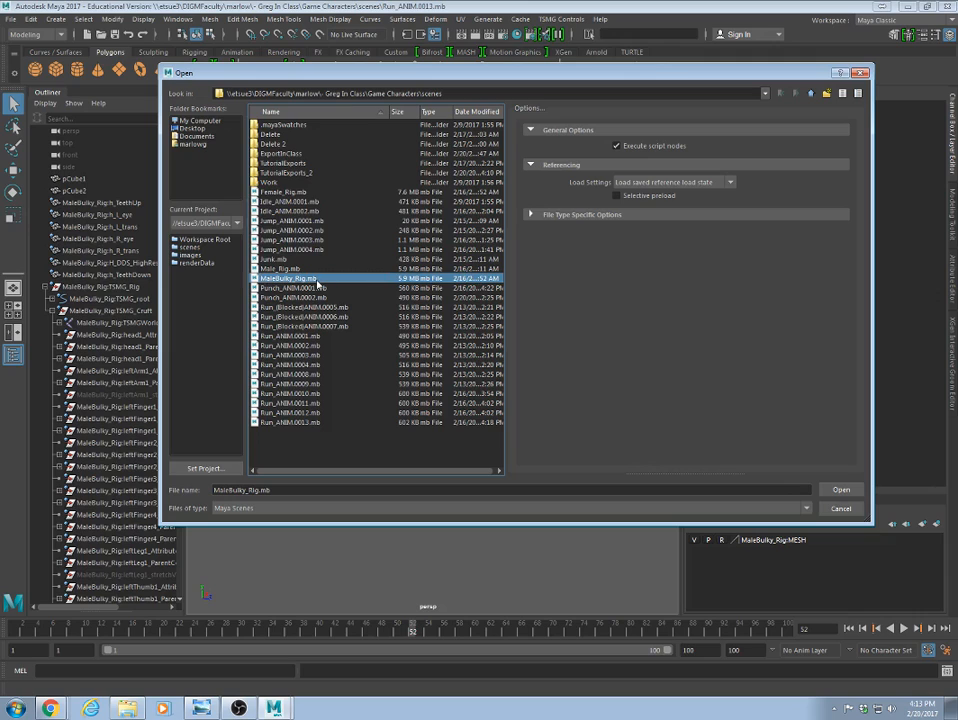
{"action": "left_click", "coordinate": [830, 490]}
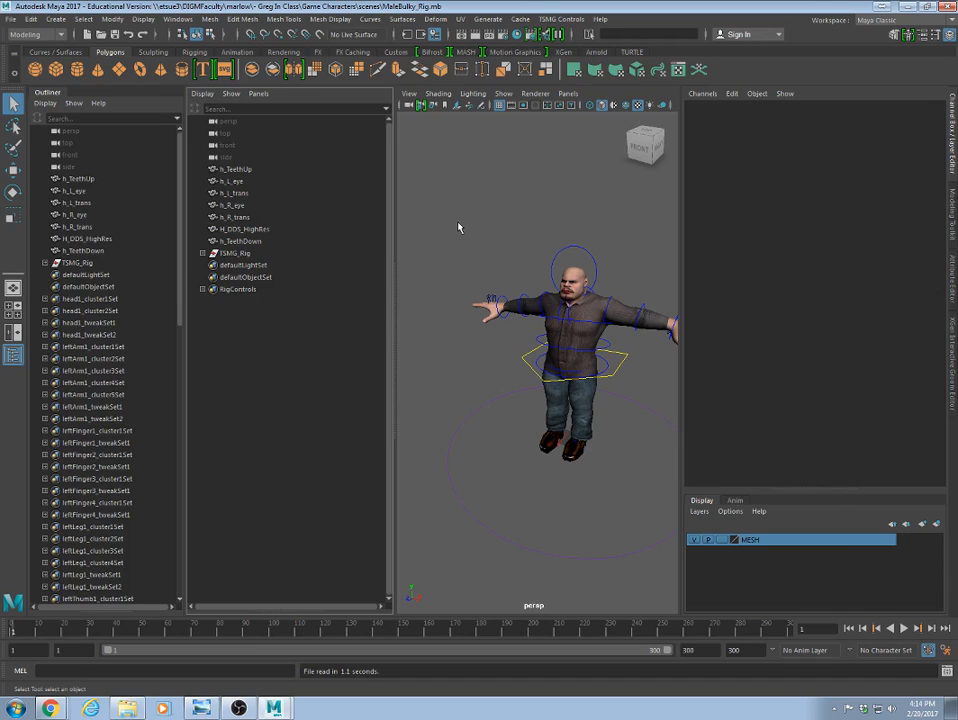
{"action": "key", "text": "space"}
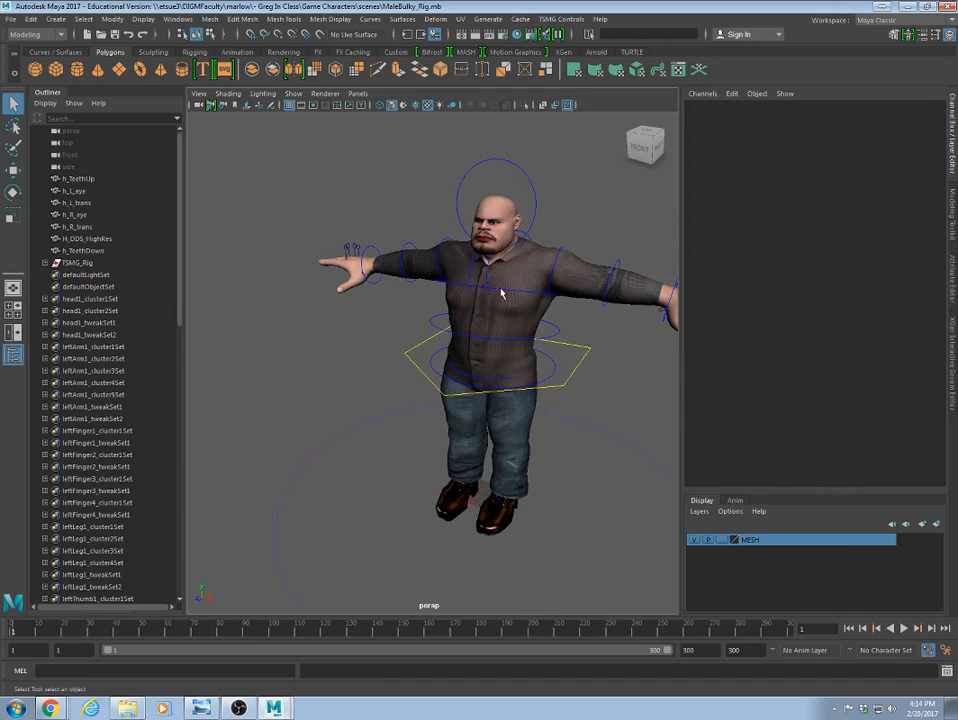
Test the rig by moving the lower spine control downward, and undo the move.
{"action": "left_click_drag", "start_coordinate": [430, 366], "coordinate": [479, 391], "text": "alt"}
{"action": "left_click", "coordinate": [463, 386]}
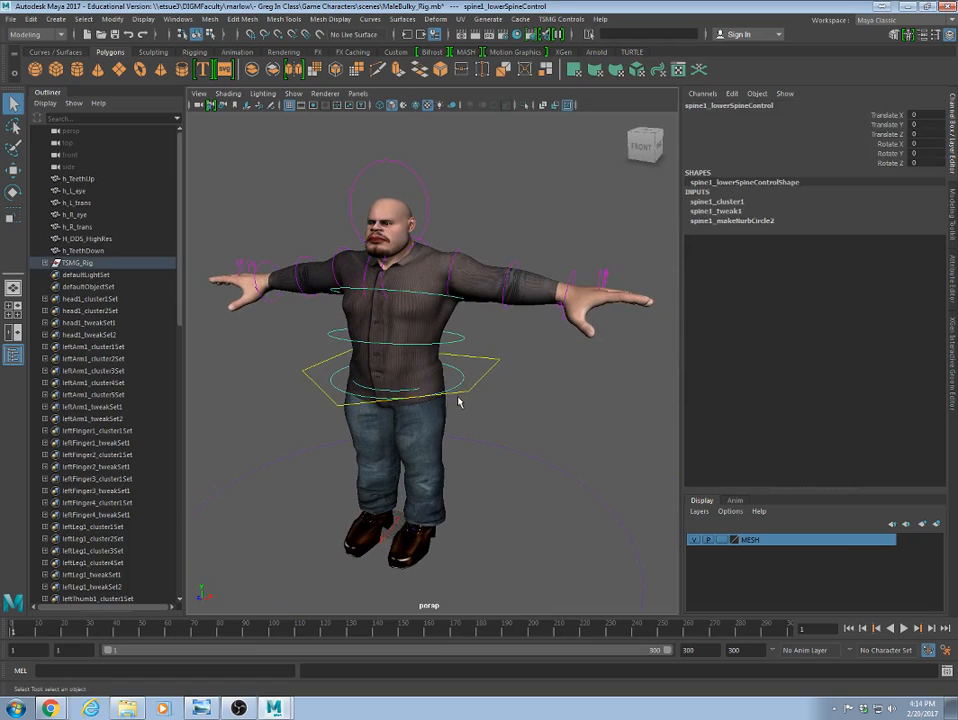
{"action": "key", "text": "w"}
{"action": "left_click_drag", "start_coordinate": [400, 377], "coordinate": [488, 453]}
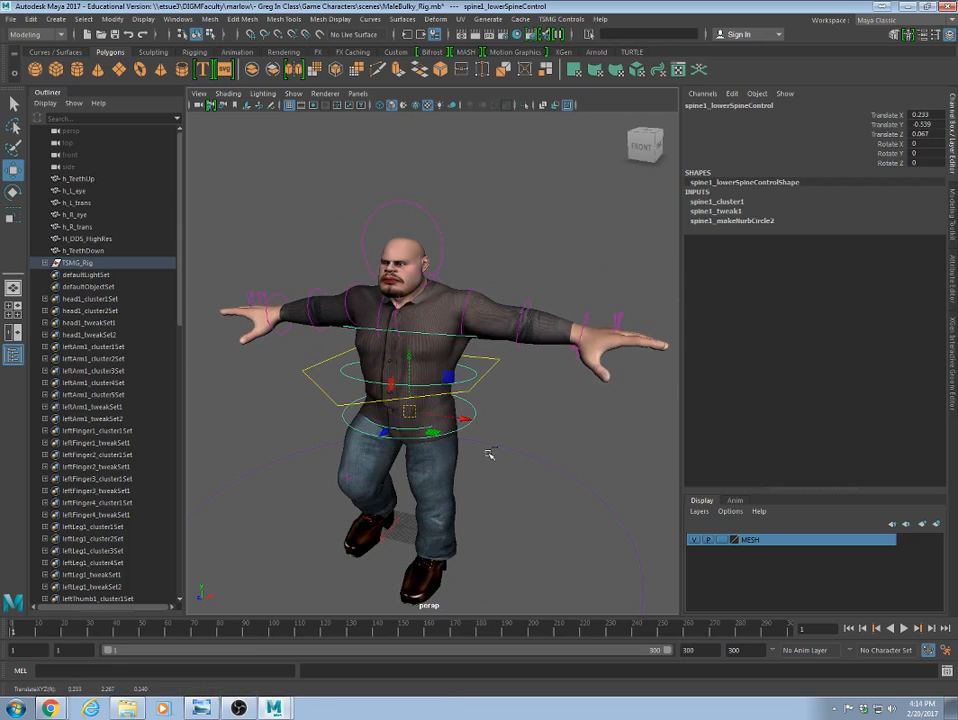
{"action": "key", "text": "ctrl+z"}
Test rotating the character's left upper arm control, undo the rotation and clear the selection.
{"action": "left_click", "coordinate": [456, 252]}
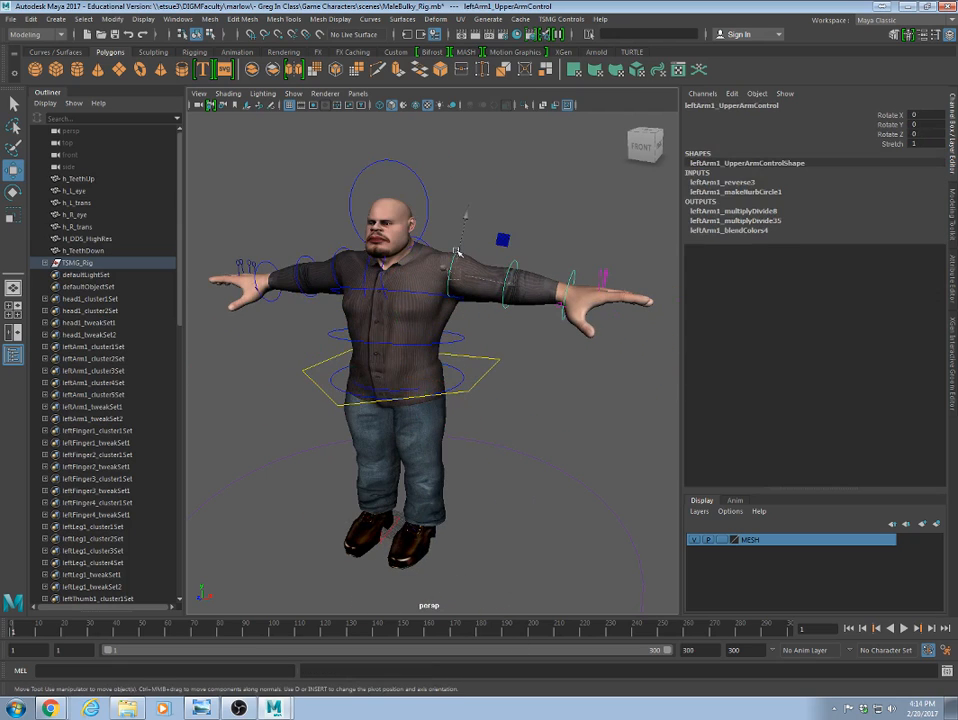
{"action": "key", "text": "e"}
{"action": "left_click_drag", "start_coordinate": [462, 262], "coordinate": [522, 359]}
{"action": "key", "text": "ctrl+z"}
{"action": "left_click", "coordinate": [508, 399]}
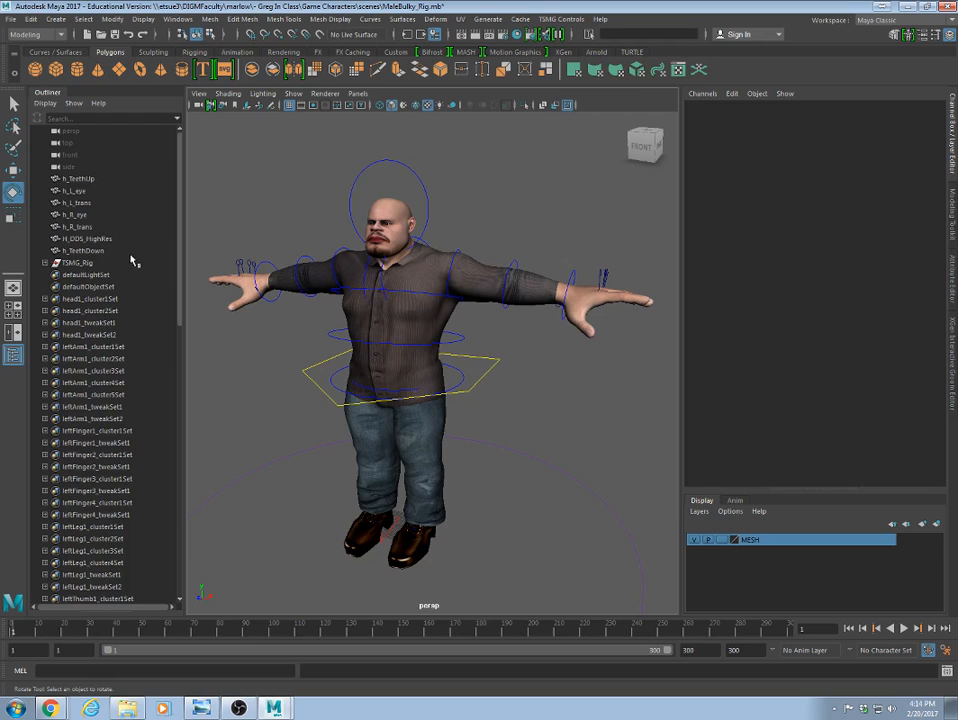
Examine the character's body mesh H_DDS_HighRes from several angles, leaving it deselected.
{"action": "middle_click_drag", "start_coordinate": [408, 477], "coordinate": [472, 476], "text": "alt"}
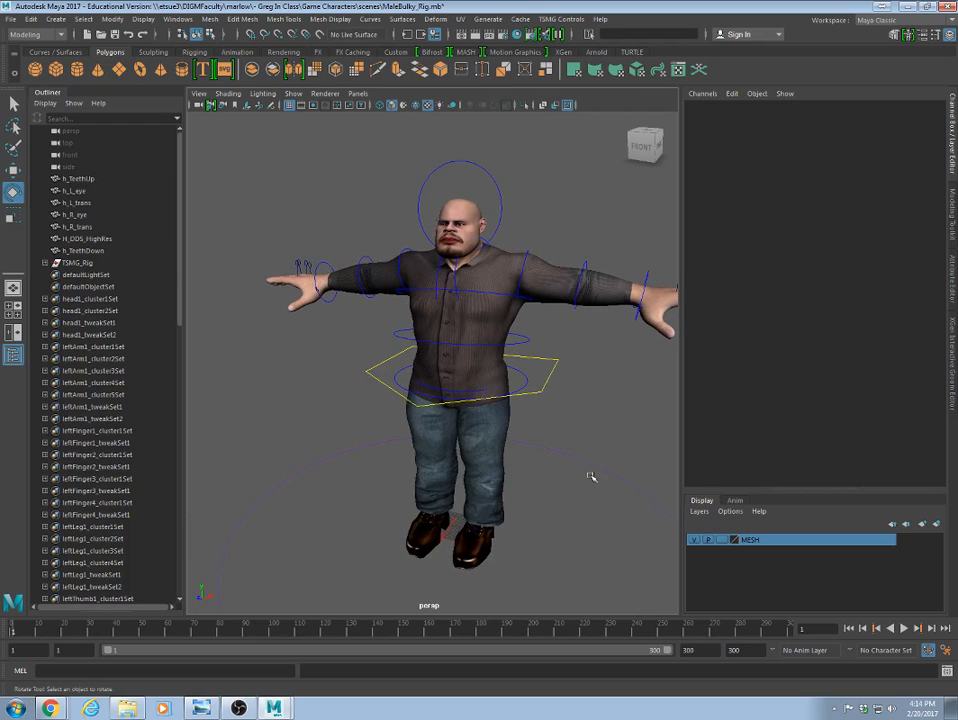
{"action": "scroll", "coordinate": [580, 475], "scroll_direction": "up", "scroll_amount": 4}
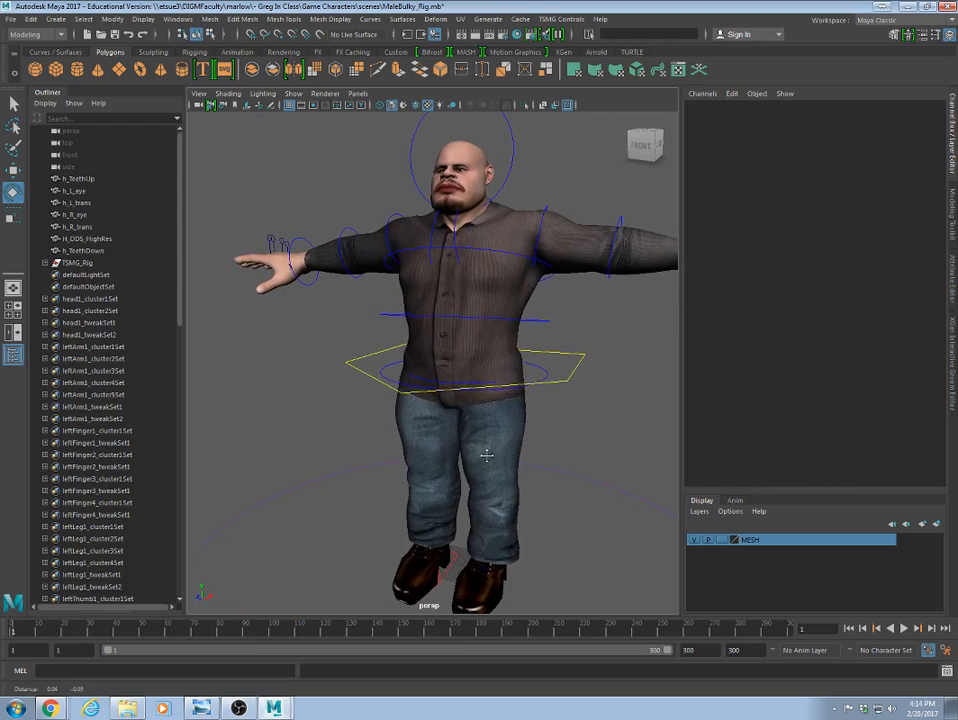
{"action": "scroll", "coordinate": [480, 445], "scroll_direction": "down", "scroll_amount": 4}
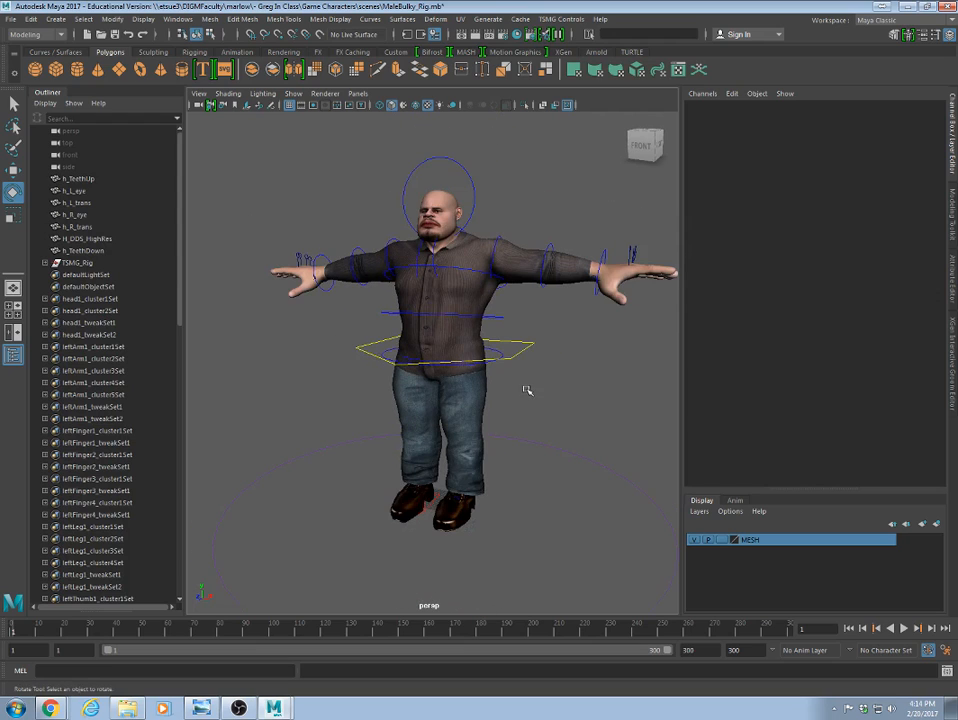
{"action": "left_click", "coordinate": [365, 295]}
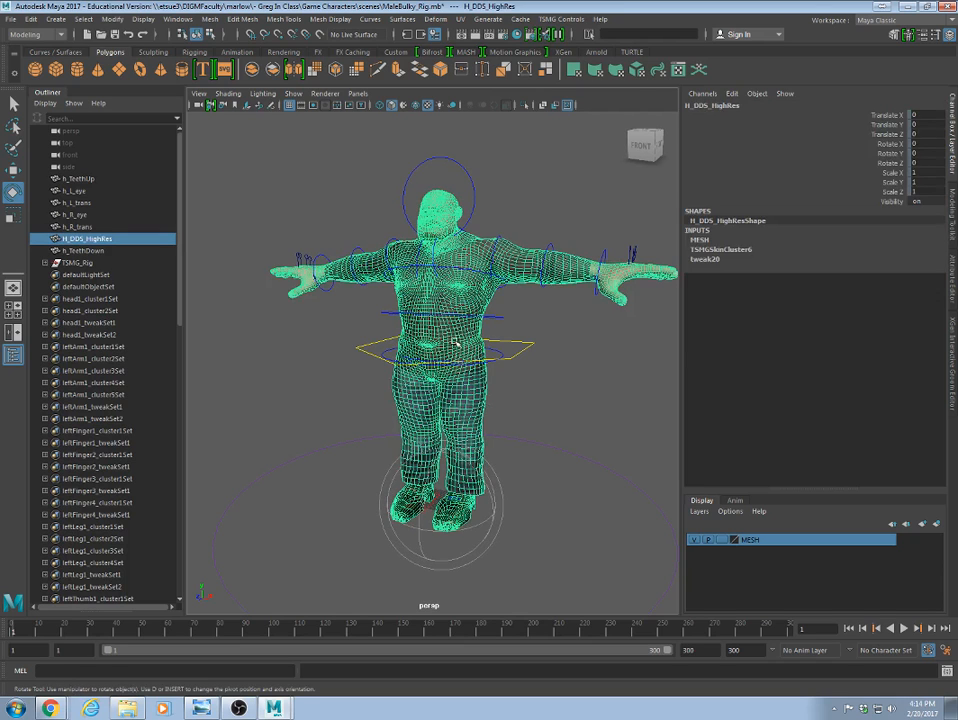
{"action": "left_click", "coordinate": [562, 441]}
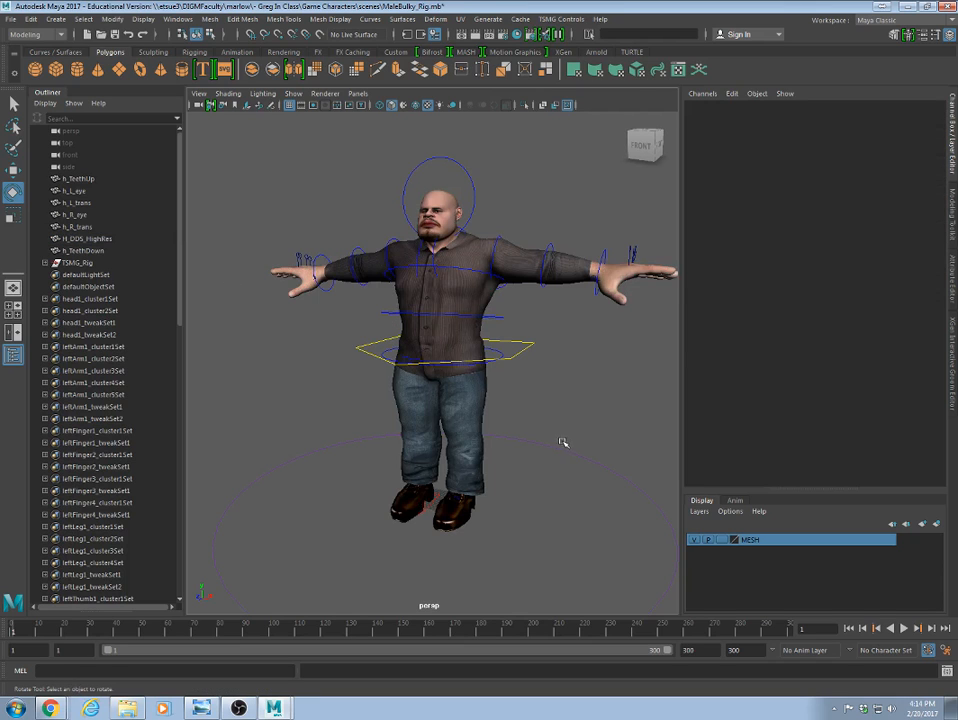
{"action": "left_click_drag", "start_coordinate": [381, 391], "coordinate": [409, 386], "text": "alt"}
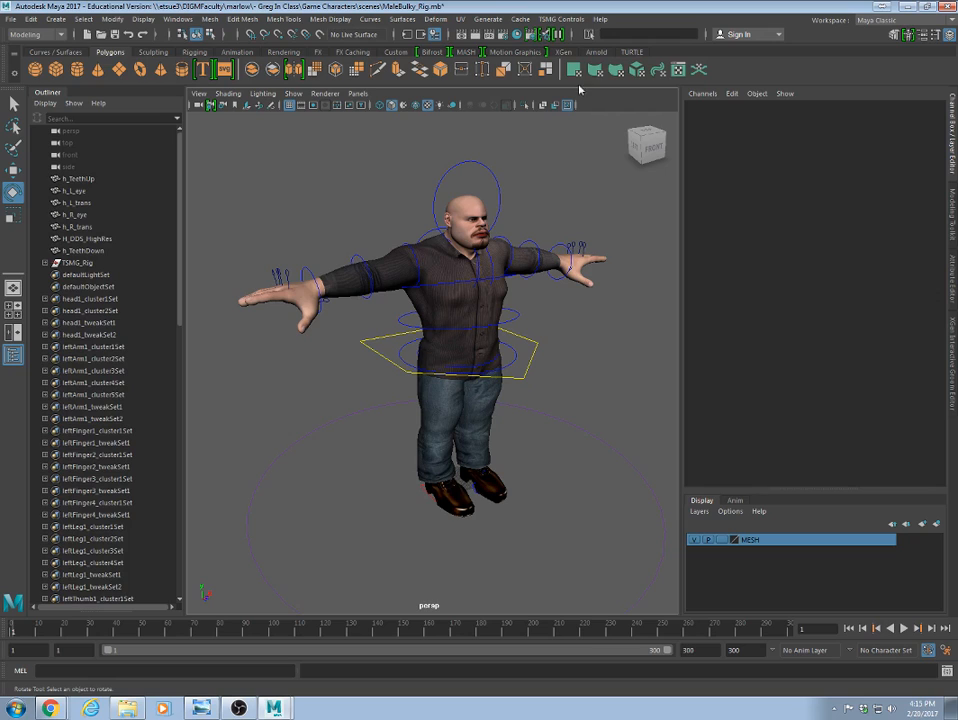
{"action": "left_click", "coordinate": [427, 330]}
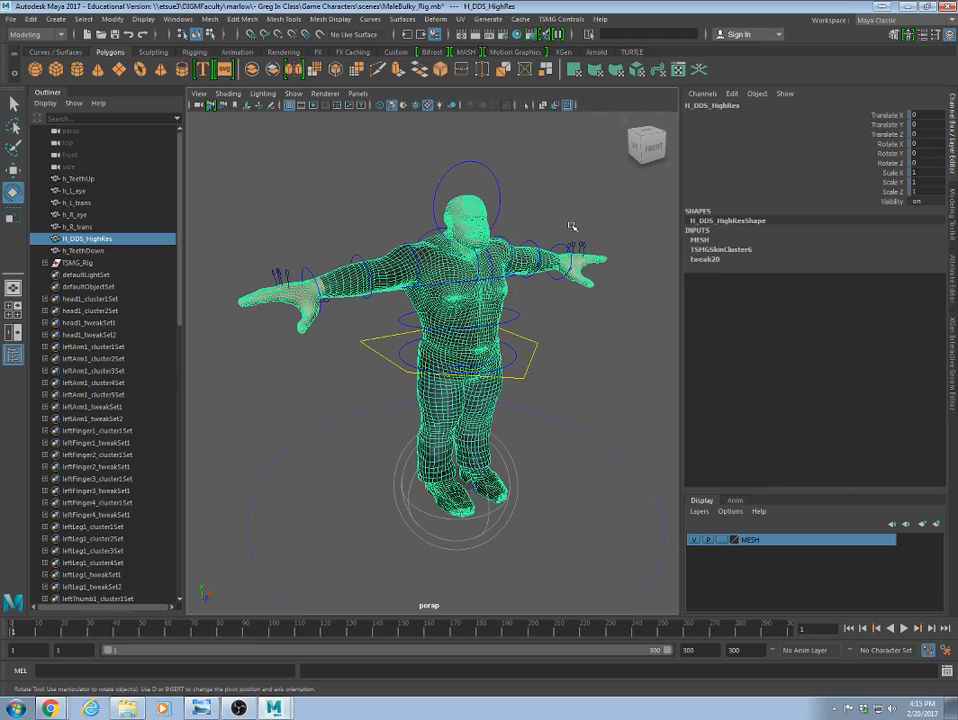
{"action": "left_click", "coordinate": [593, 442]}
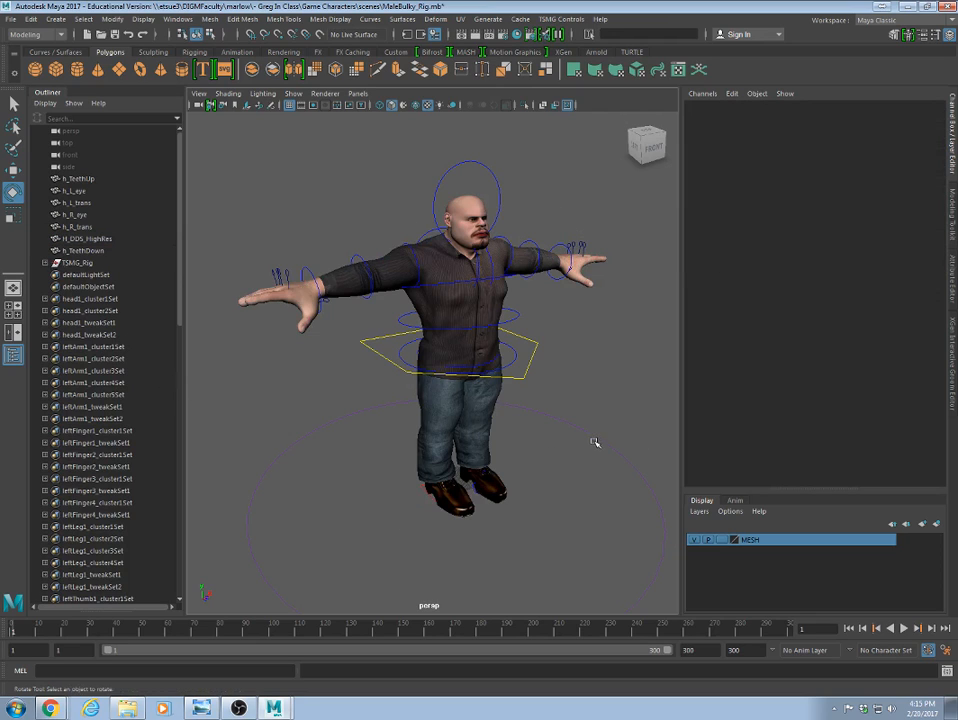
Examine the rig's upper body control and head control, leaving both deselected.
{"action": "left_click", "coordinate": [530, 340]}
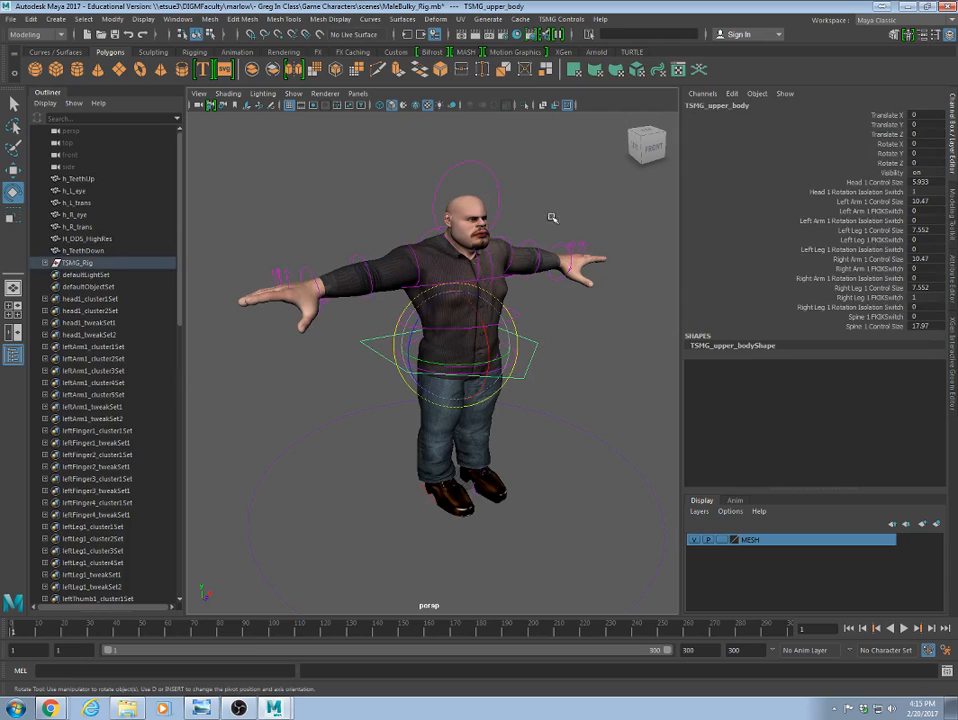
{"action": "left_click_drag", "start_coordinate": [452, 163], "coordinate": [492, 177]}
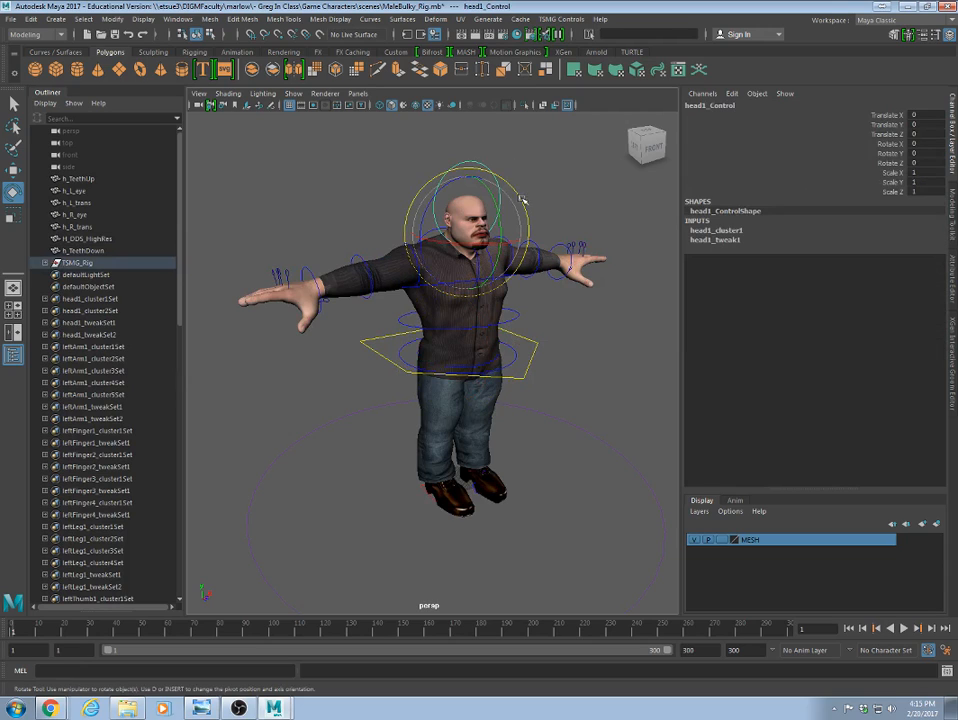
{"action": "left_click", "coordinate": [600, 373]}
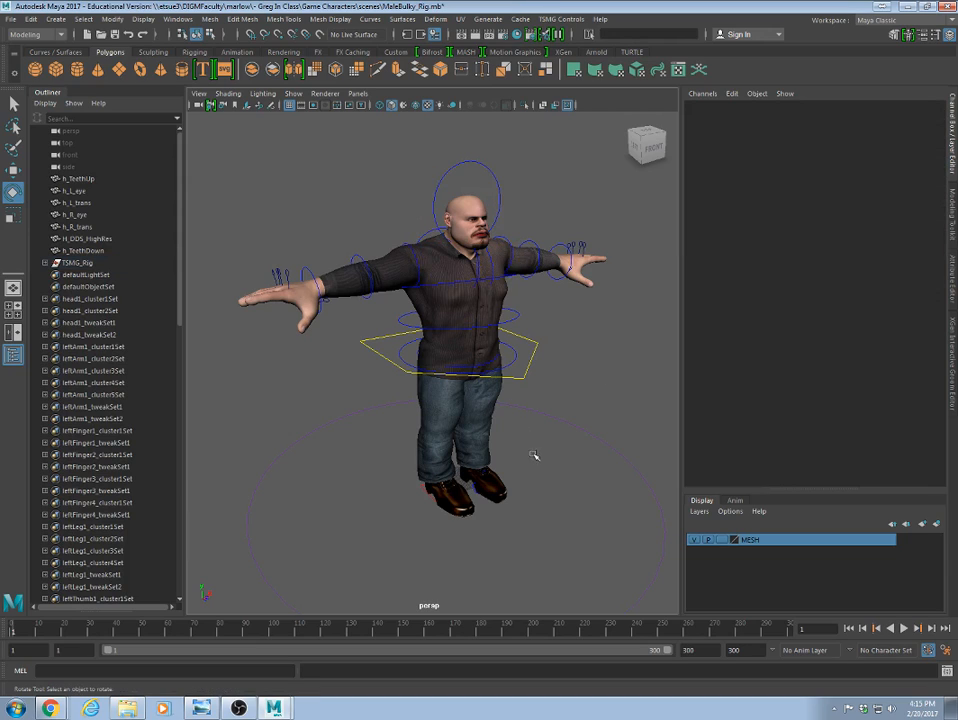
Select the meshes h_TeethUp, h_L_eye, h_R_eye, H_DDS_HighRes and h_TeethDown, leaving out h_L_trans and h_R_trans.
{"action": "left_click", "coordinate": [89, 180]}
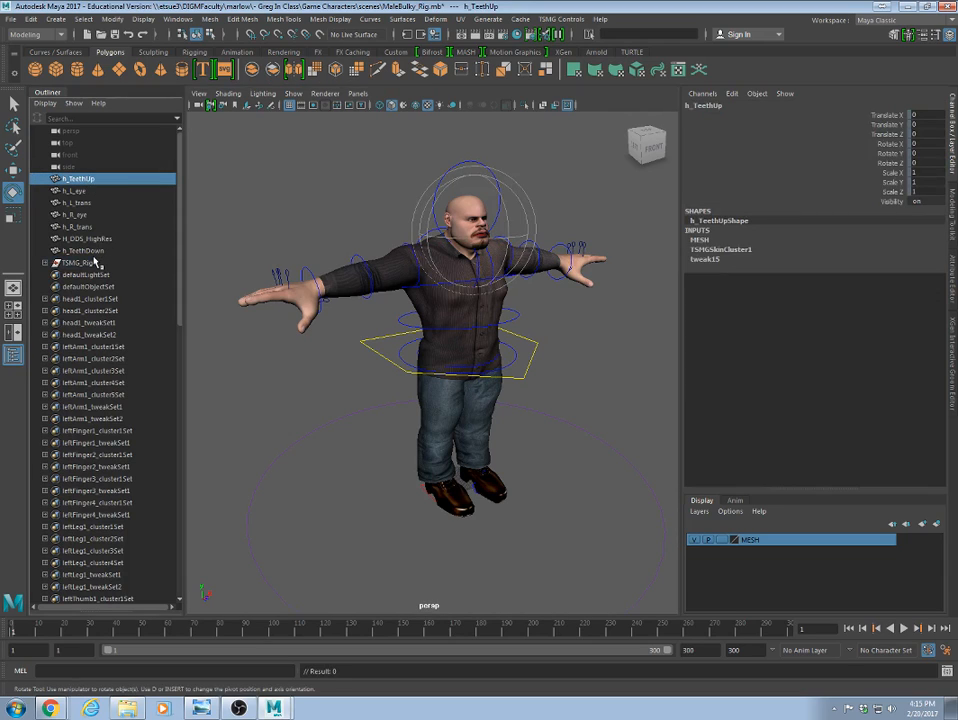
{"action": "left_click", "coordinate": [92, 251], "text": "shift"}
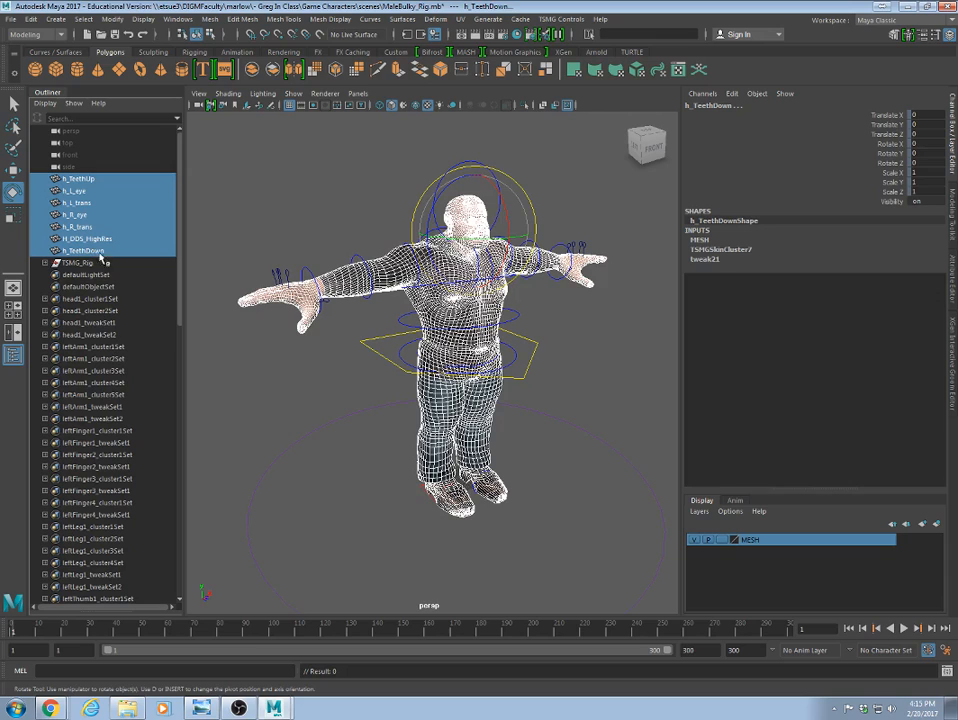
{"action": "left_click", "coordinate": [88, 203], "text": "ctrl"}
{"action": "left_click", "coordinate": [80, 227], "text": "ctrl"}
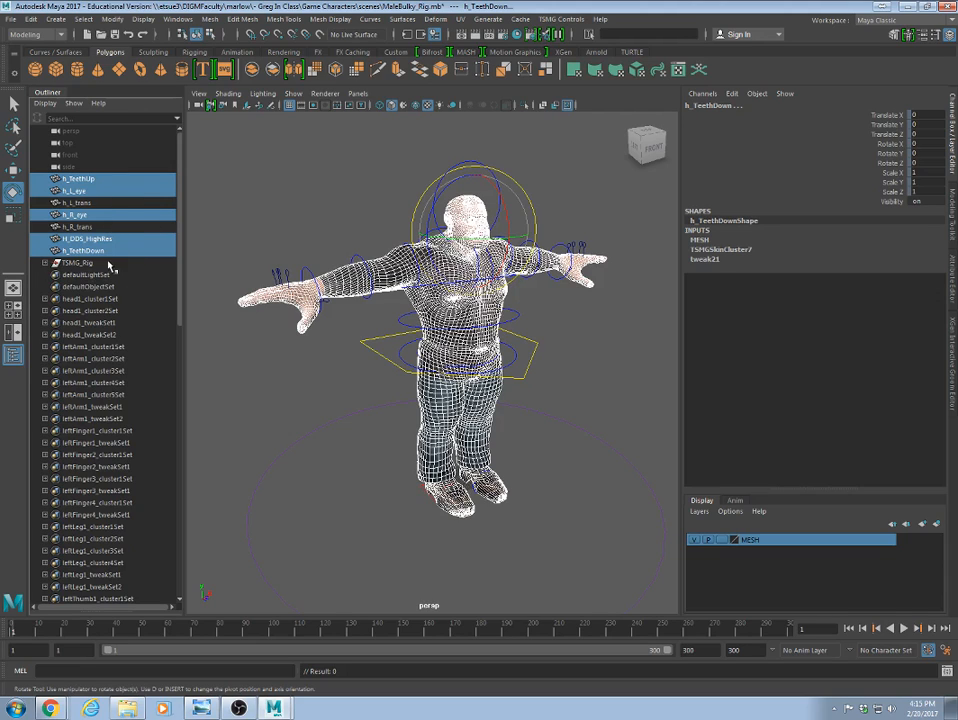
Review the joint hierarchy inside TSMG_Cruft under TSMG_Rig and add TSMGWorldJoint to the mesh selection.
{"action": "left_click", "coordinate": [45, 263]}
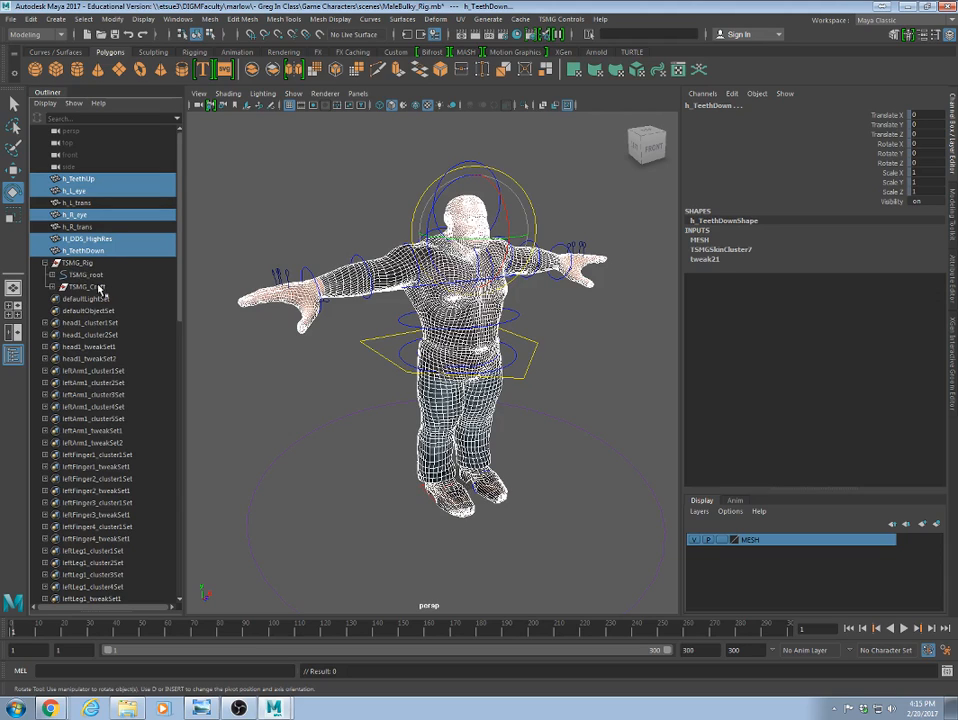
{"action": "left_click", "coordinate": [52, 287]}
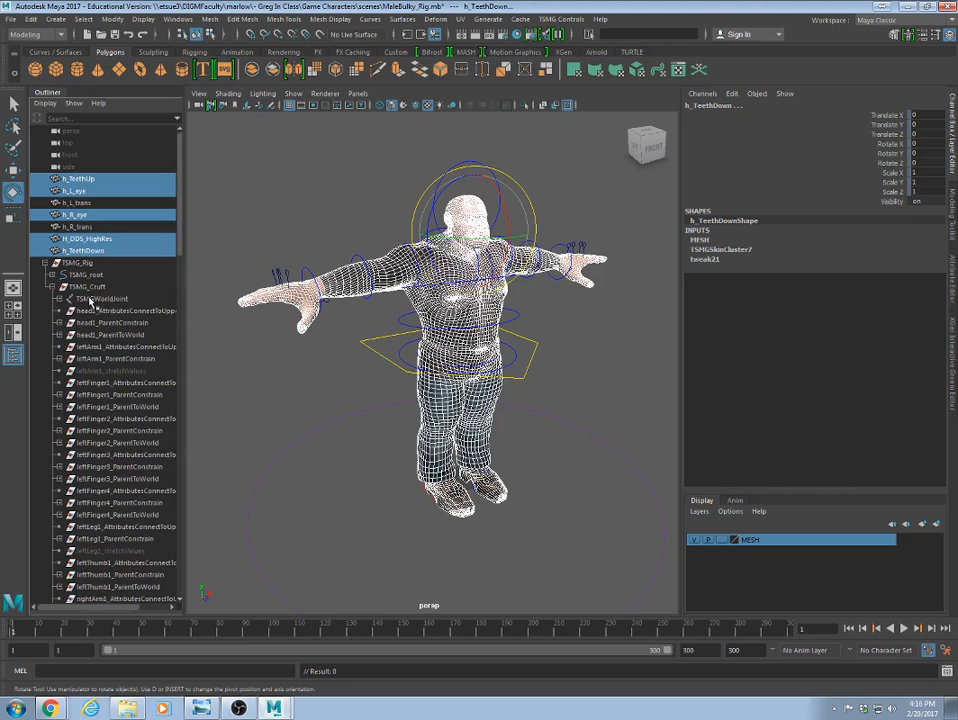
{"action": "scroll", "coordinate": [113, 466], "scroll_direction": "down", "scroll_amount": 5}
{"action": "scroll", "coordinate": [118, 460], "scroll_direction": "up", "scroll_amount": 5}
{"action": "left_click", "coordinate": [58, 298], "text": "shift"}
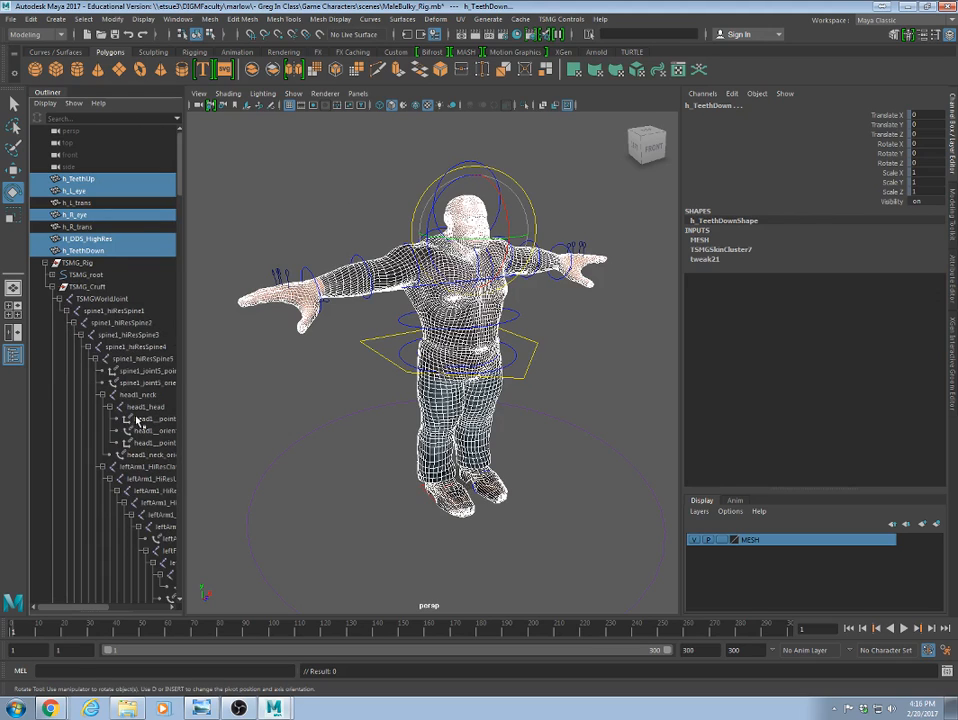
{"action": "scroll", "coordinate": [137, 420], "scroll_direction": "down", "scroll_amount": 10}
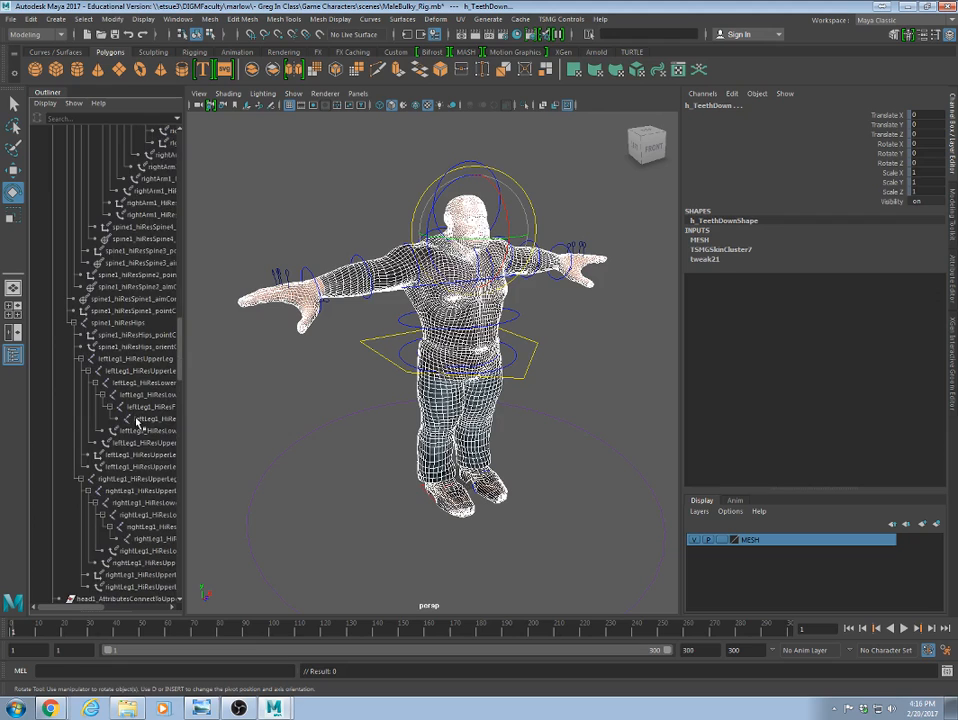
{"action": "scroll", "coordinate": [137, 420], "scroll_direction": "up", "scroll_amount": 10}
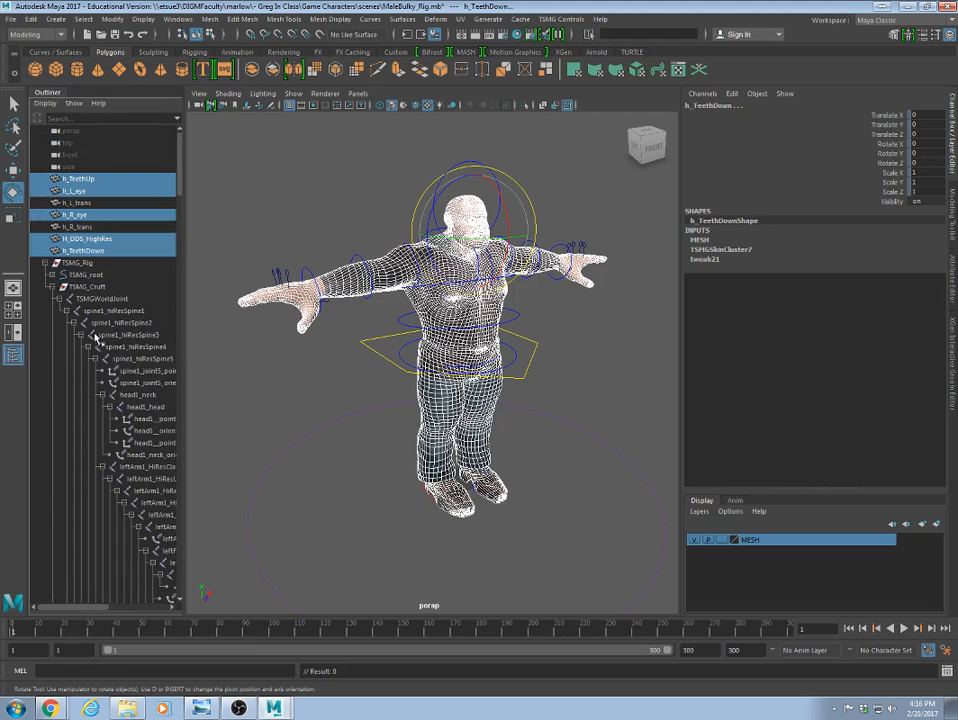
{"action": "left_click", "coordinate": [58, 298]}
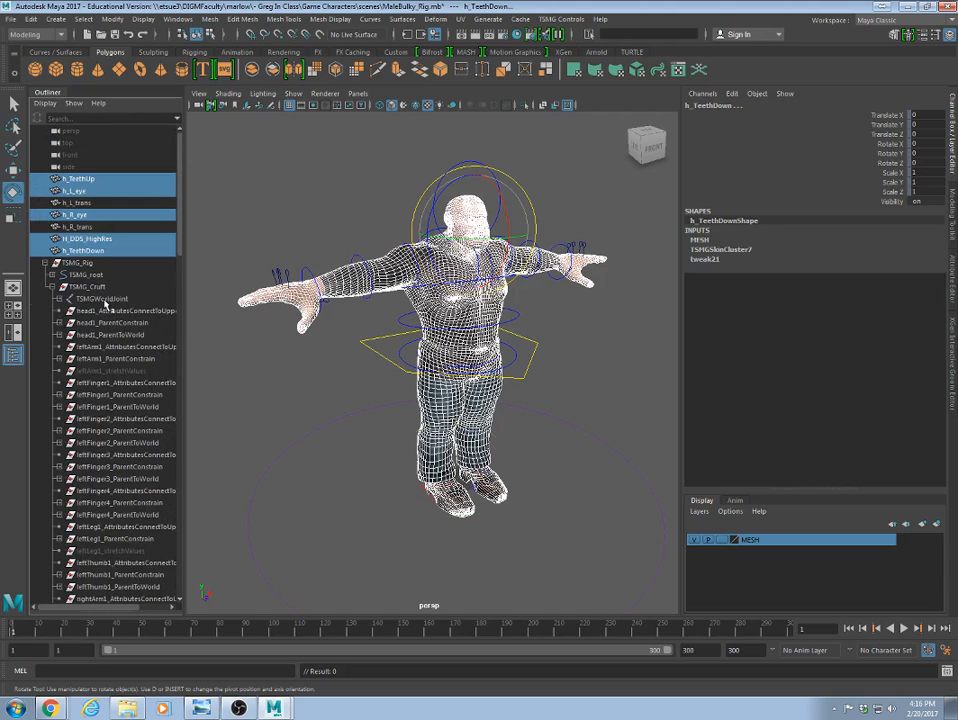
{"action": "left_click", "coordinate": [103, 298]}
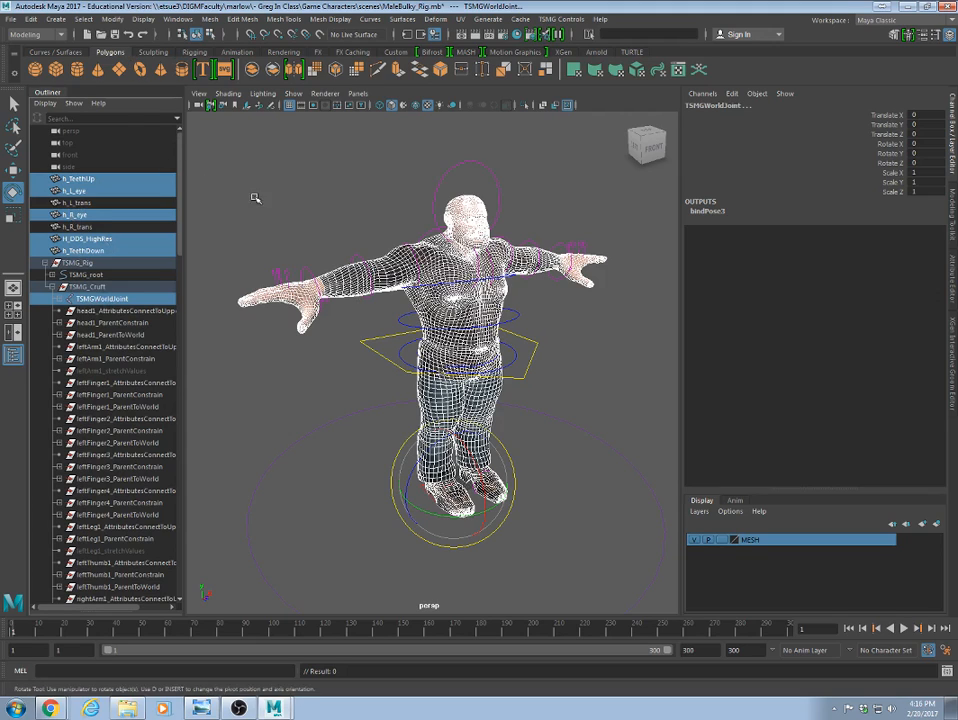
Open the export options for the selected meshes and joint, and choose FBX export as the file type.
{"action": "left_click", "coordinate": [11, 20]}
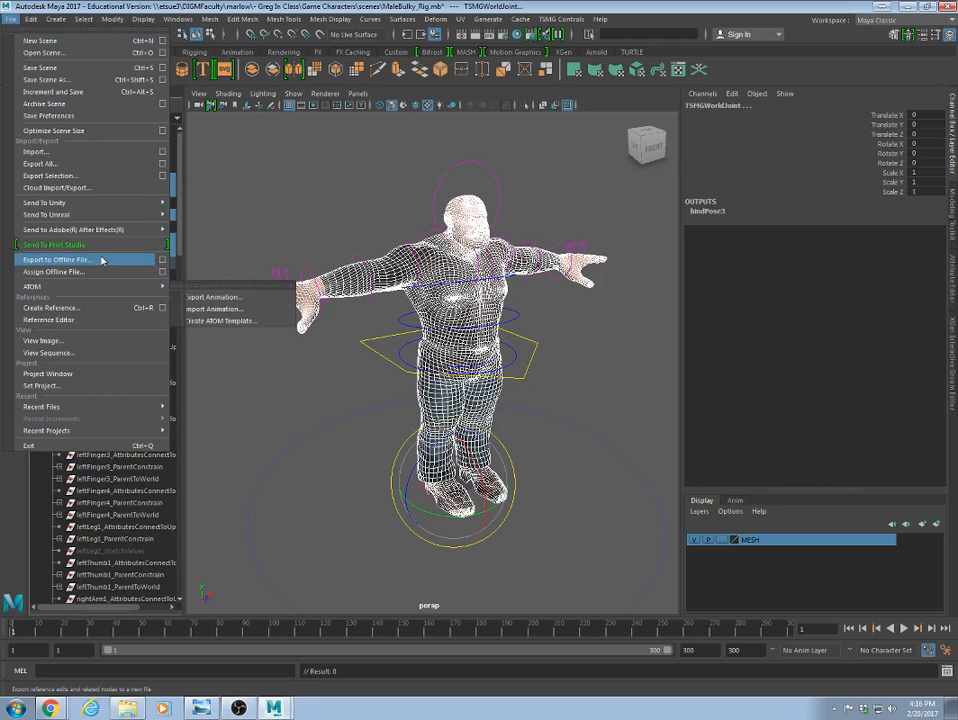
{"action": "left_click", "coordinate": [162, 176]}
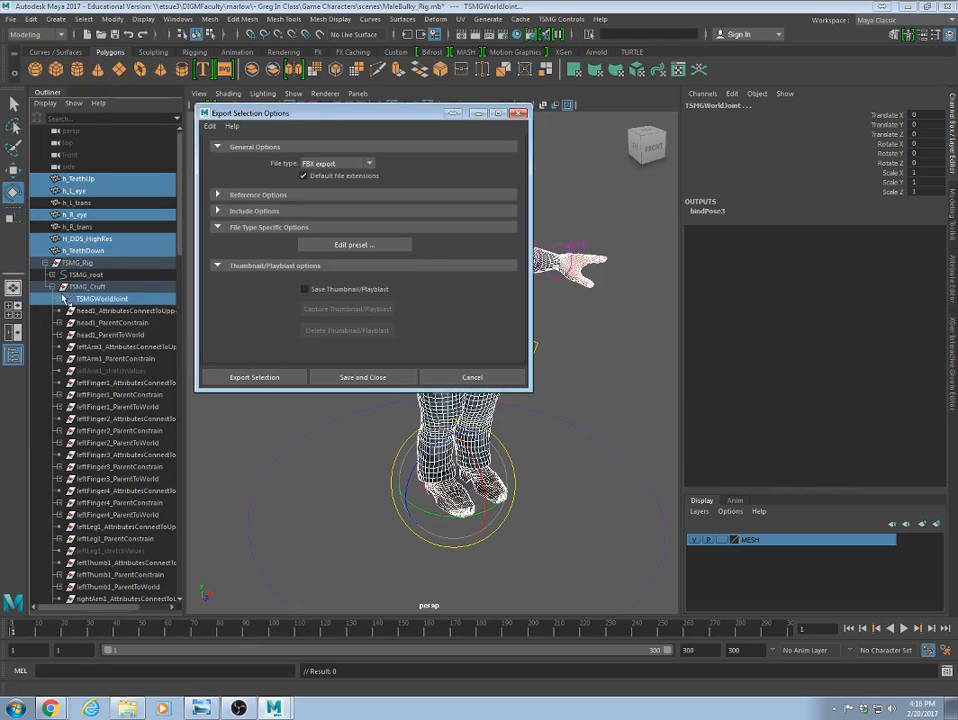
{"action": "left_click", "coordinate": [319, 164]}
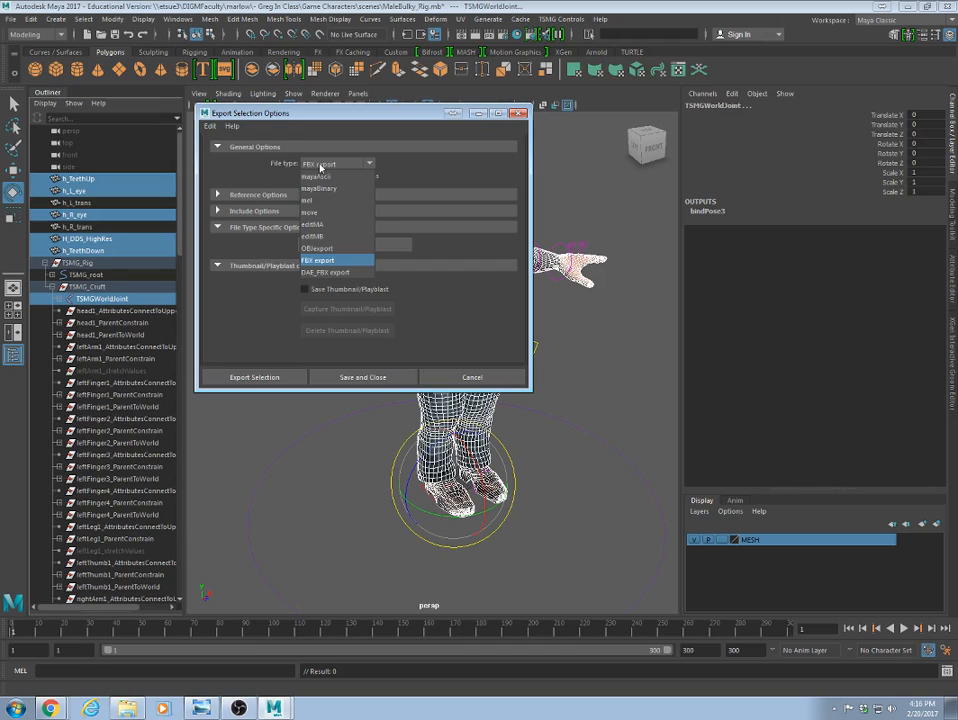
{"action": "left_click", "coordinate": [311, 263]}
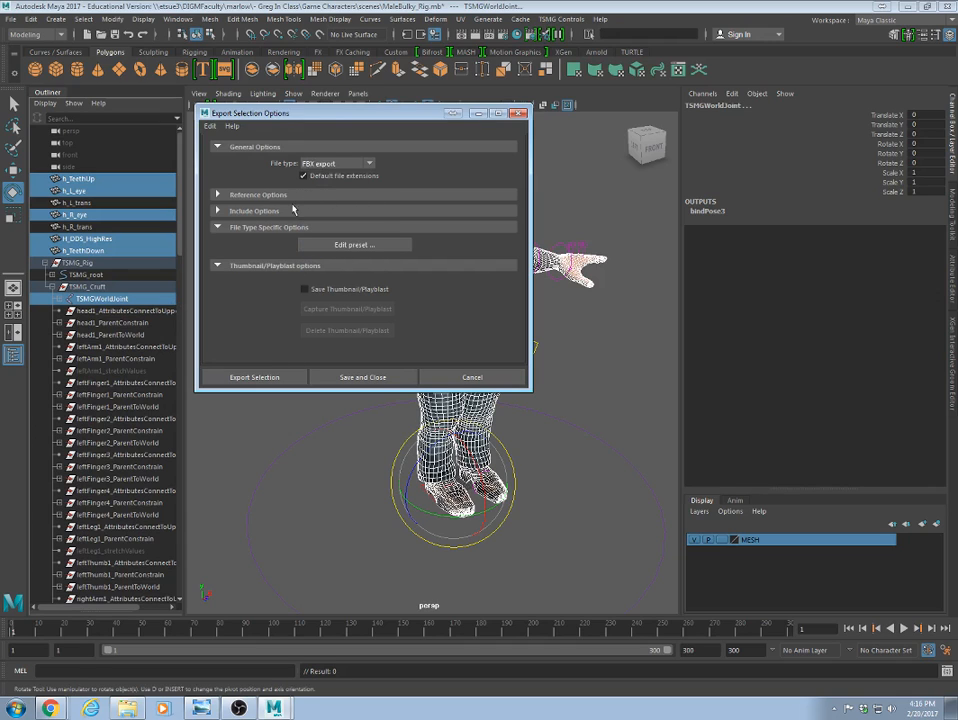
Review the file types available for the selection export and keep FBX export chosen.
{"action": "left_click_drag", "start_coordinate": [336, 120], "coordinate": [339, 199]}
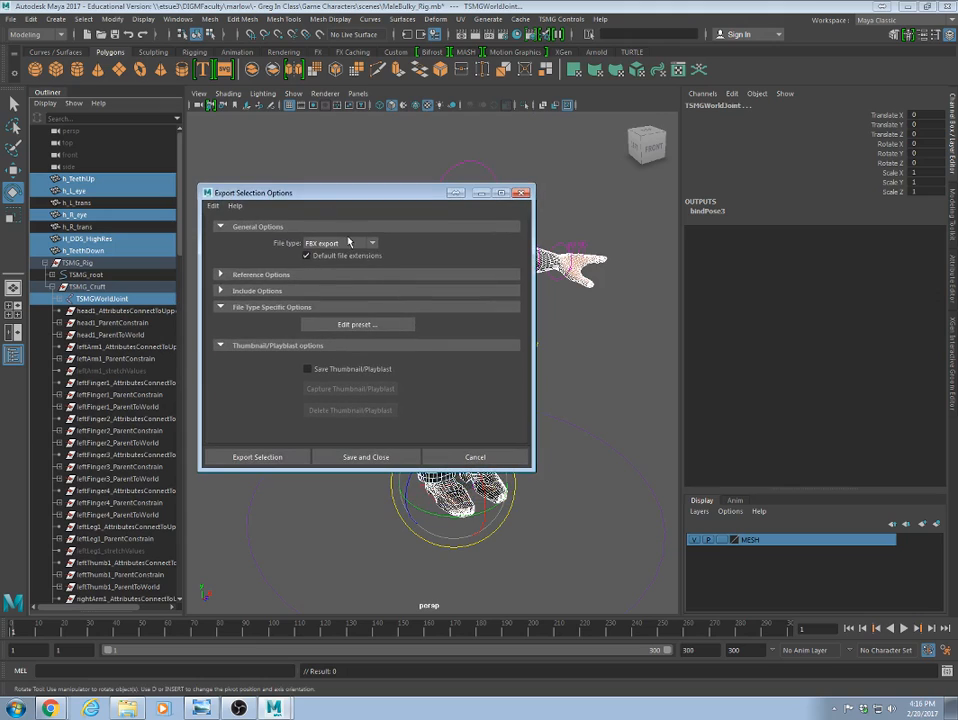
{"action": "left_click", "coordinate": [356, 246]}
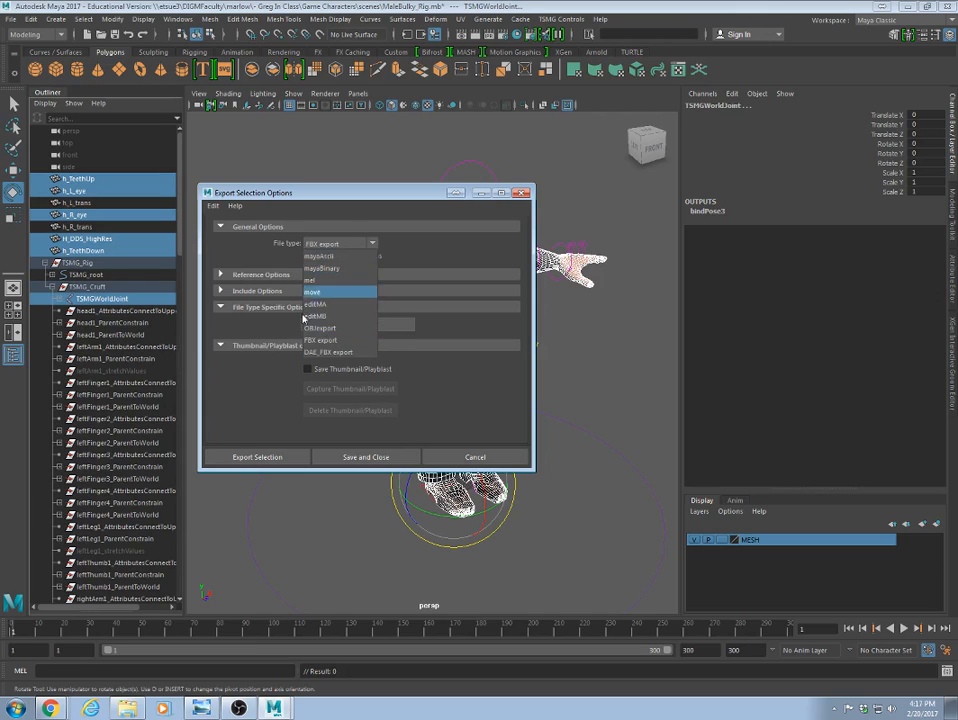
{"action": "left_click", "coordinate": [320, 340]}
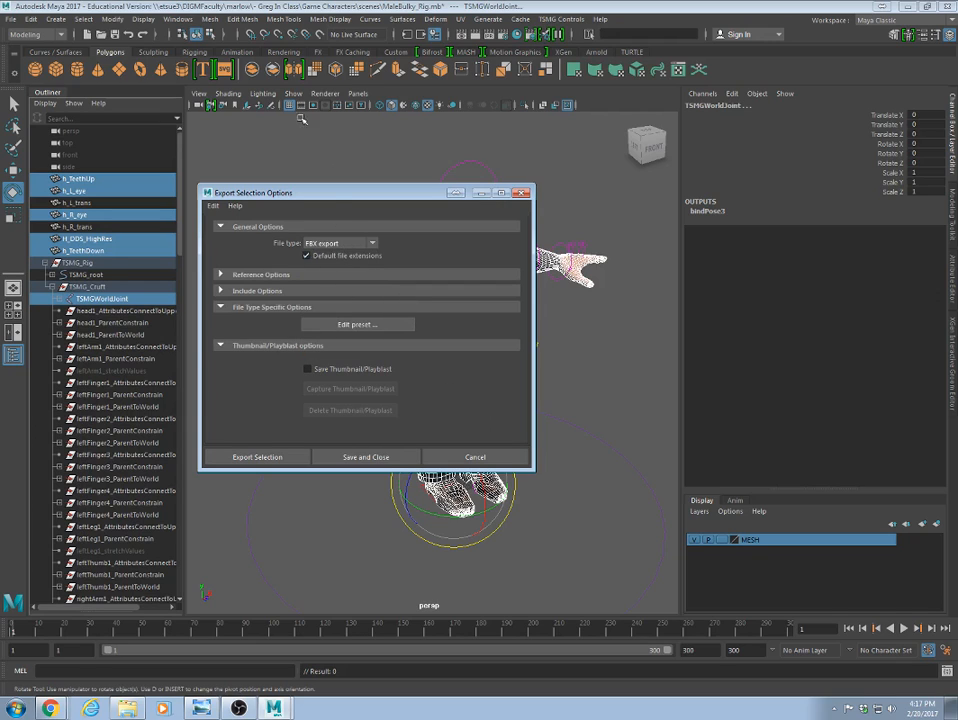
Check the load status of the fbxmaya.mll plug-in in the Plug-in Manager, leaving its settings as they are.
{"action": "left_click", "coordinate": [191, 25]}
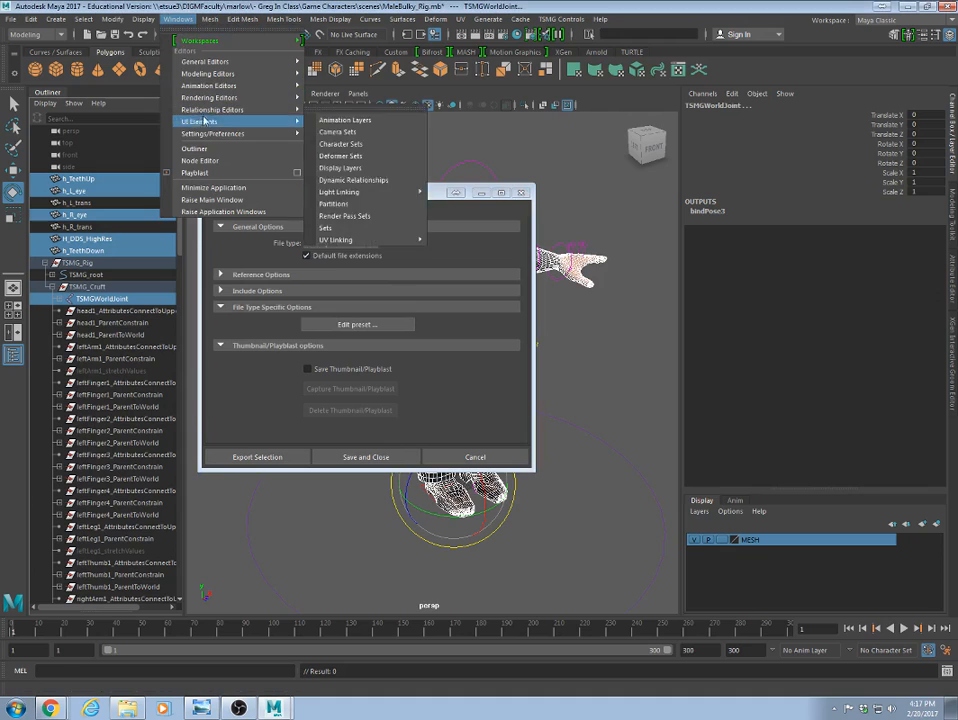
{"action": "mouse_move", "coordinate": [250, 133]}
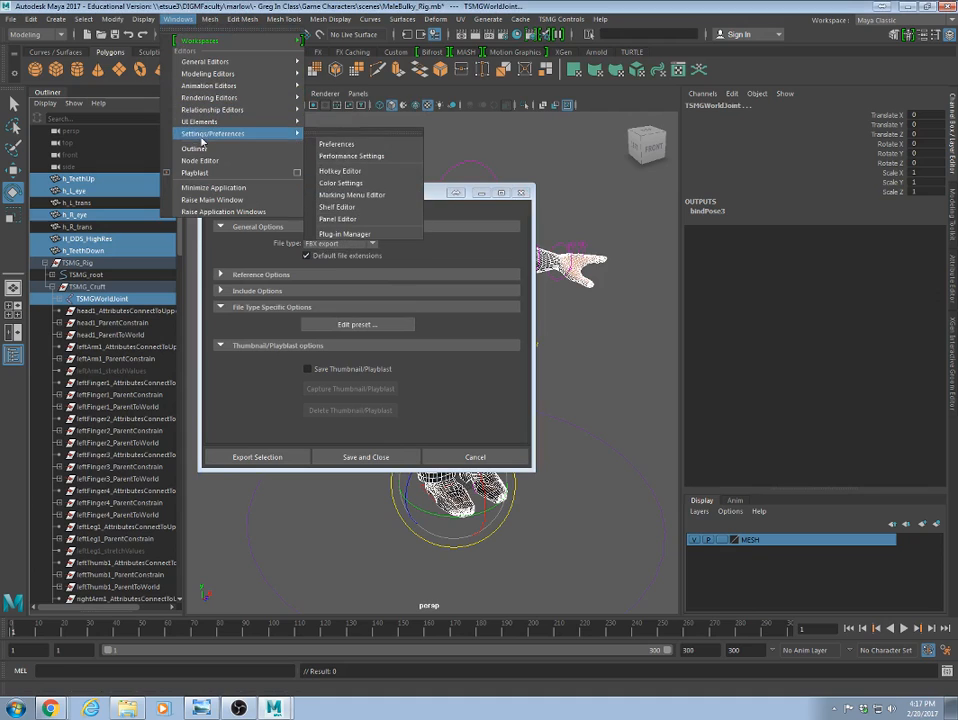
{"action": "left_click", "coordinate": [360, 233]}
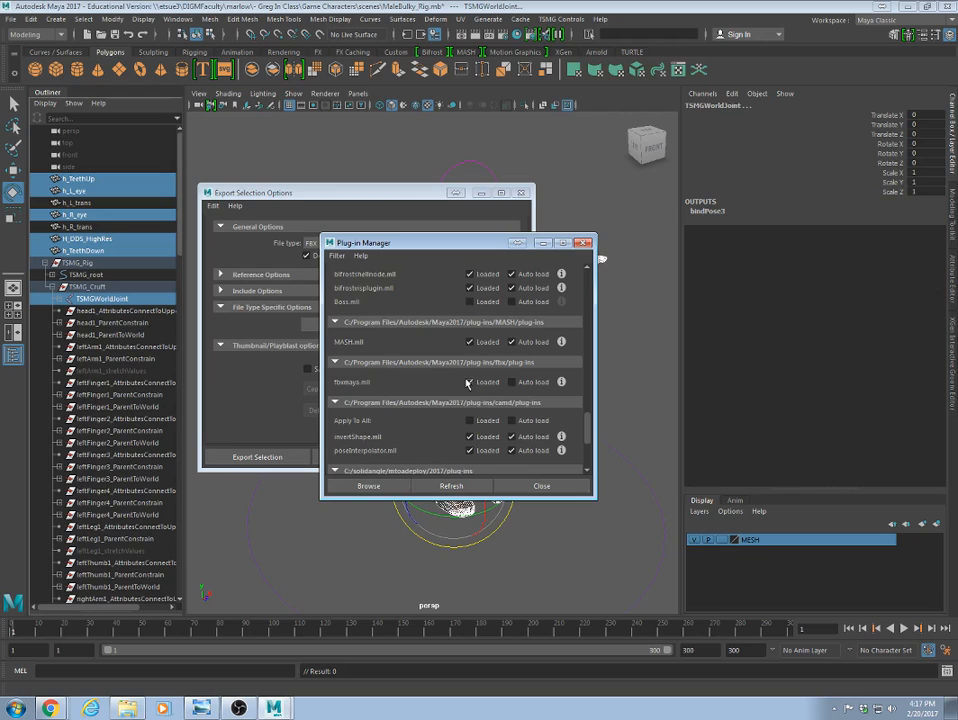
{"action": "scroll", "coordinate": [426, 375], "scroll_direction": "up", "scroll_amount": 1}
{"action": "scroll", "coordinate": [426, 375], "scroll_direction": "down", "scroll_amount": 1}
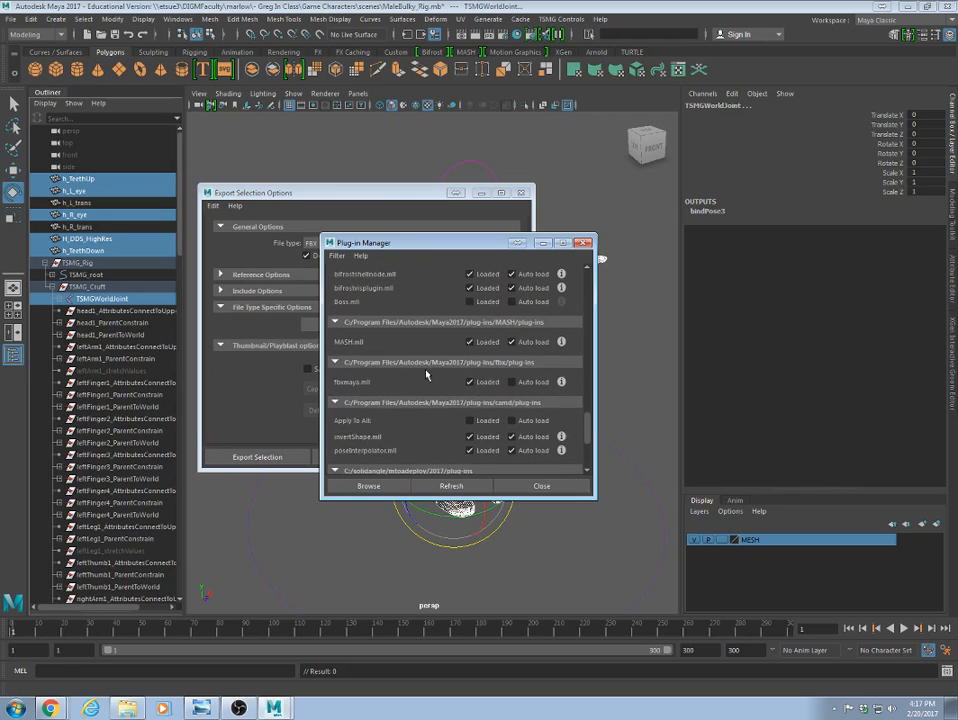
{"action": "left_click", "coordinate": [540, 486]}
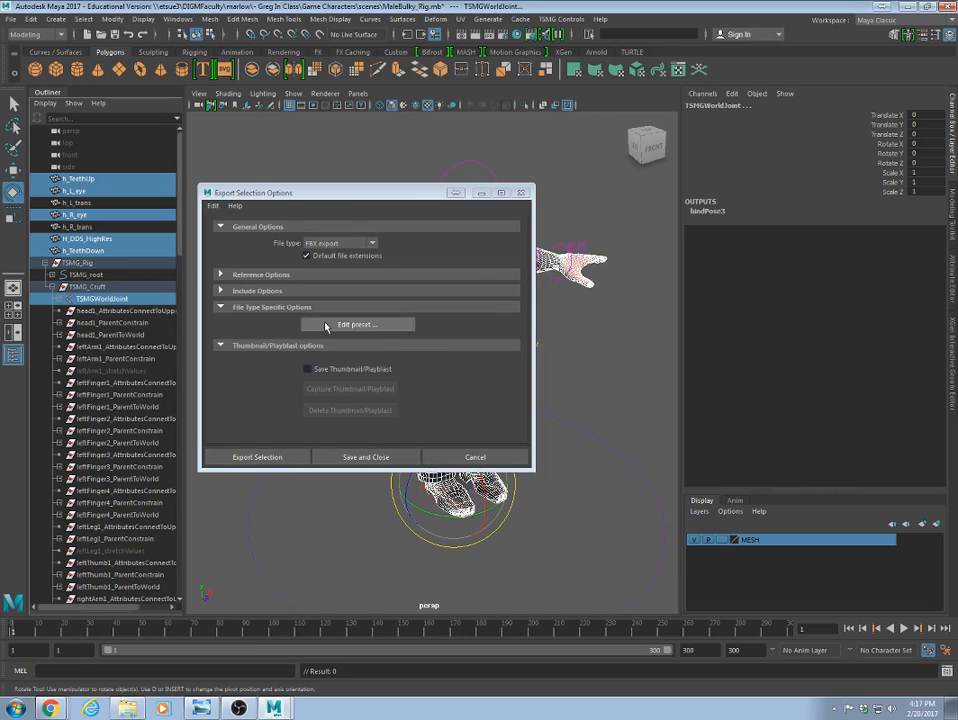
Start exporting the selection and create a GameExports folder inside the scenes folder as the destination.
{"action": "left_click", "coordinate": [257, 457]}
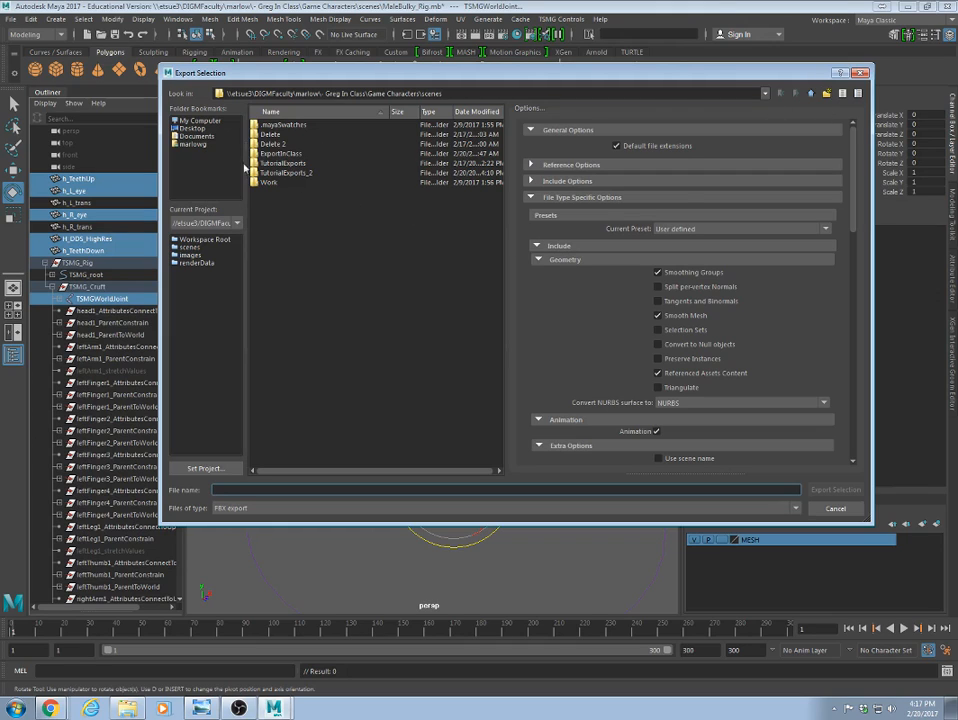
{"action": "left_click", "coordinate": [826, 94]}
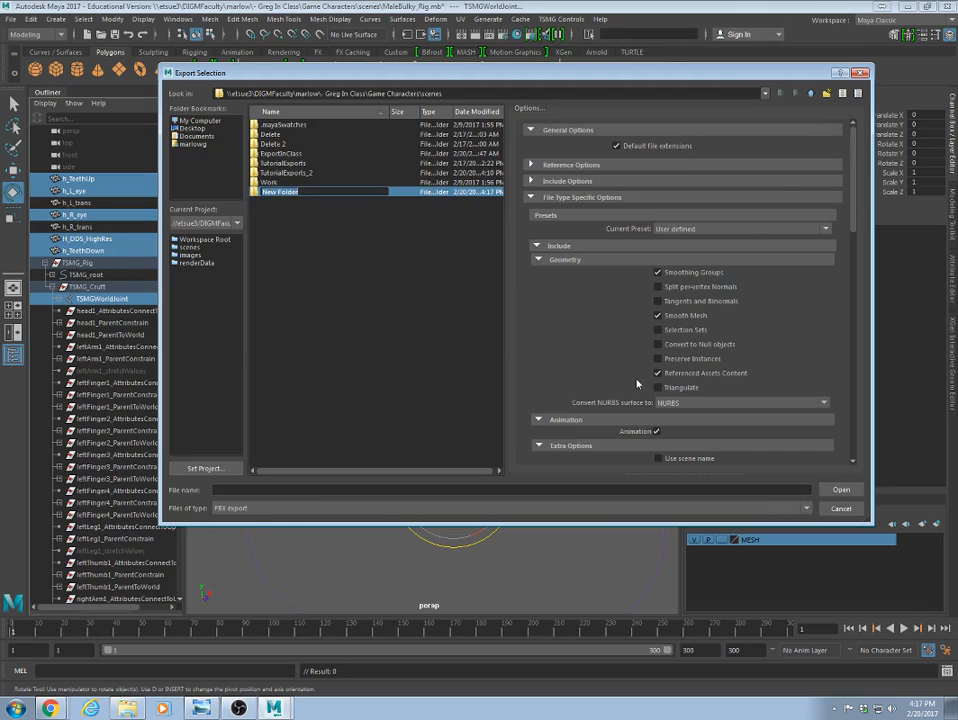
{"action": "type", "text": "GameExports"}
{"action": "key", "text": "Return"}
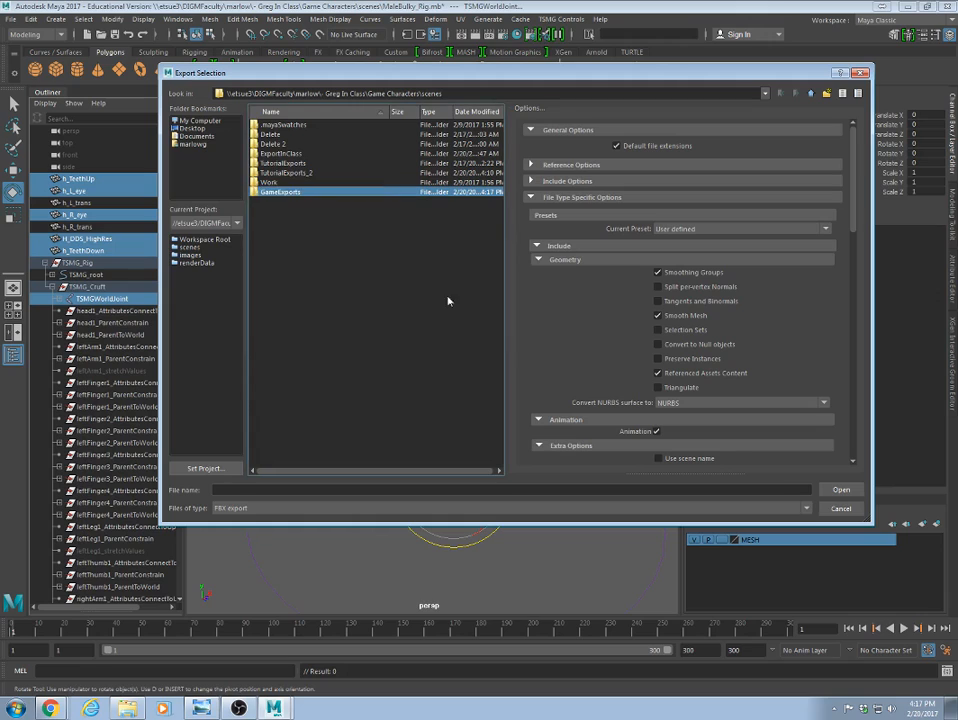
{"action": "double_click", "coordinate": [279, 193]}
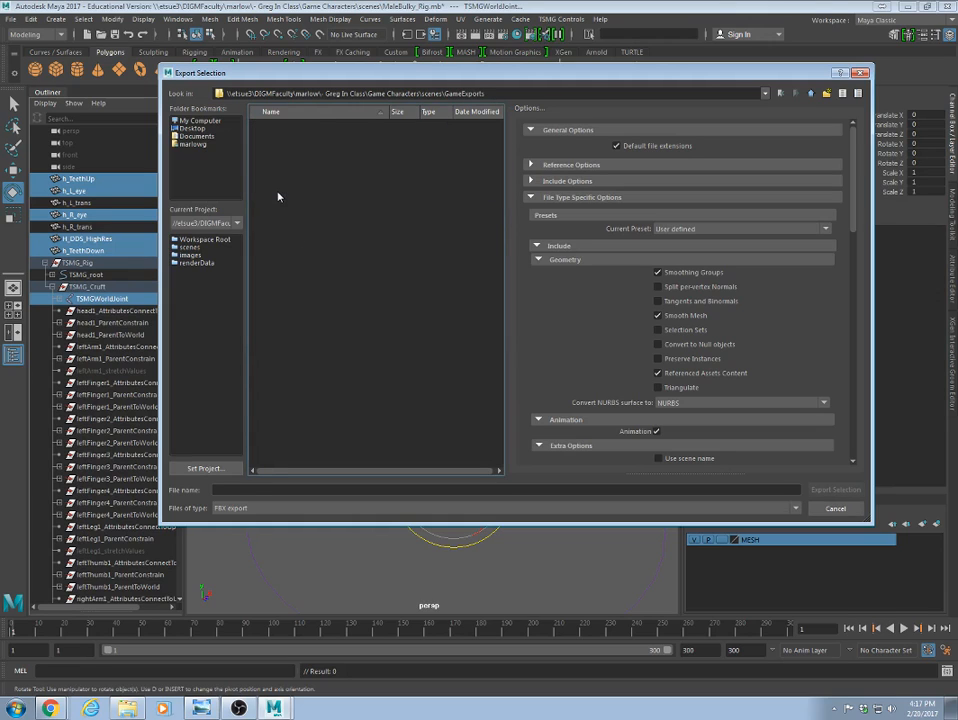
Apply the Autodesk Media & Entertainment preset and enable Smoothing Groups for the exported geometry.
{"action": "left_click", "coordinate": [827, 230]}
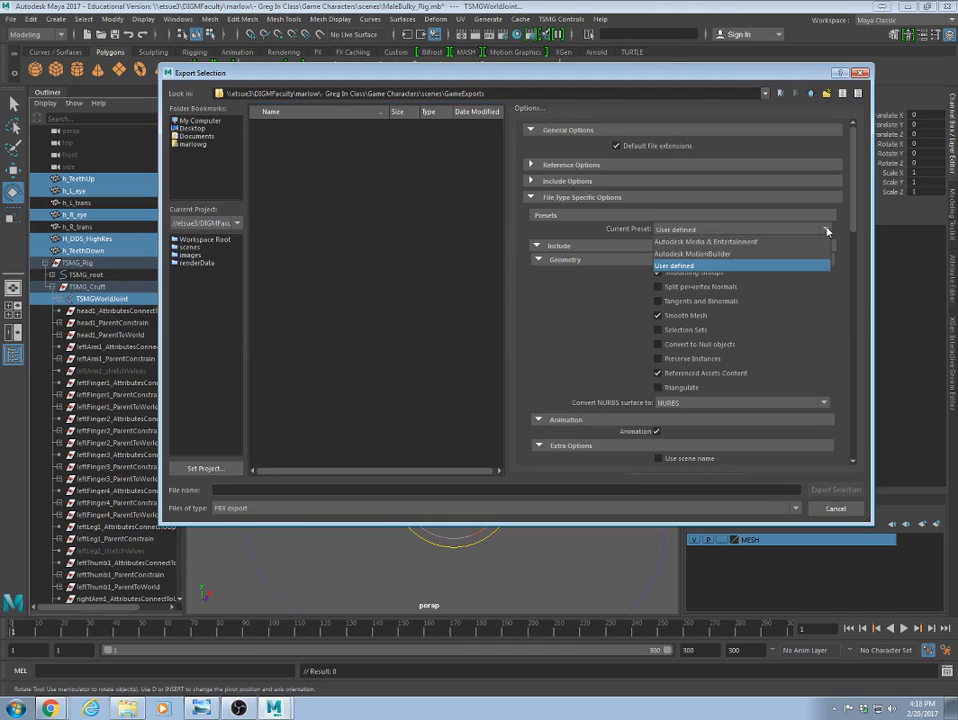
{"action": "left_click", "coordinate": [780, 233]}
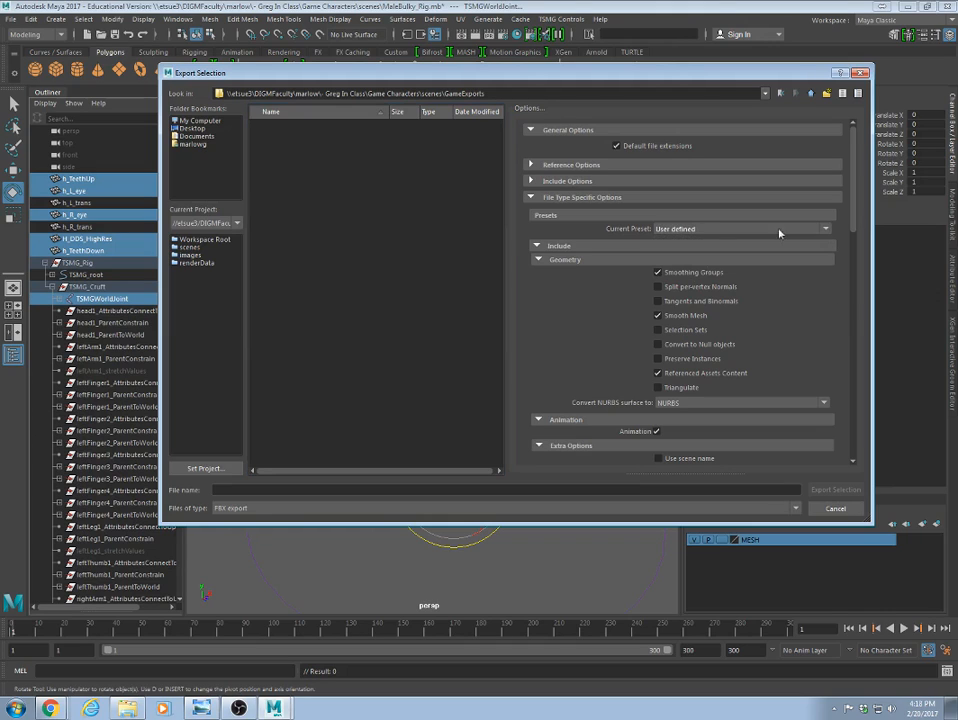
{"action": "left_click", "coordinate": [679, 231]}
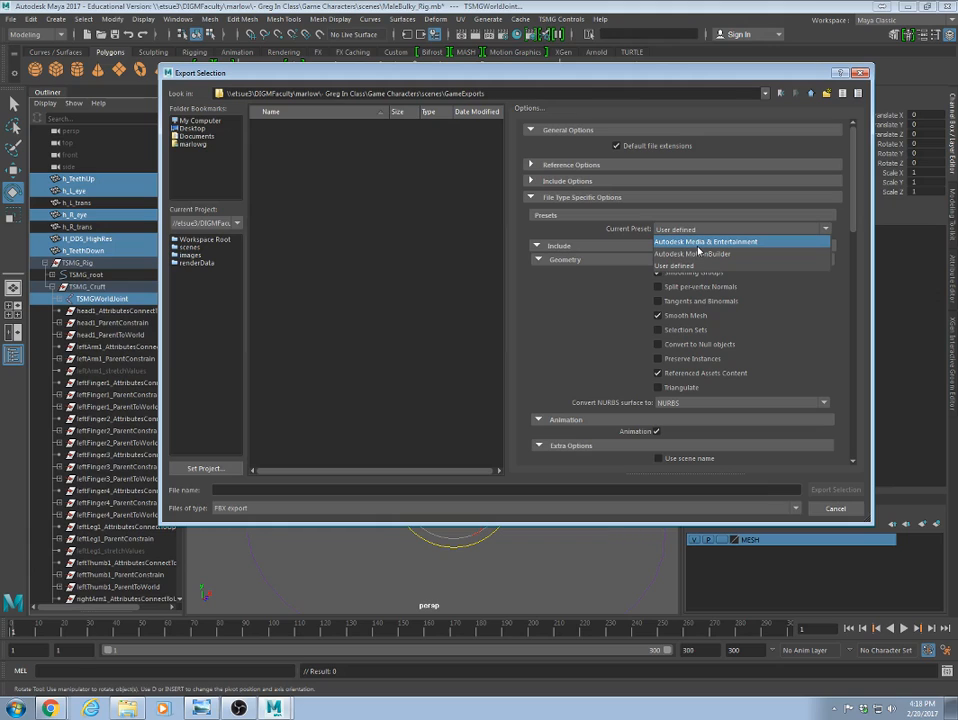
{"action": "left_click", "coordinate": [698, 246]}
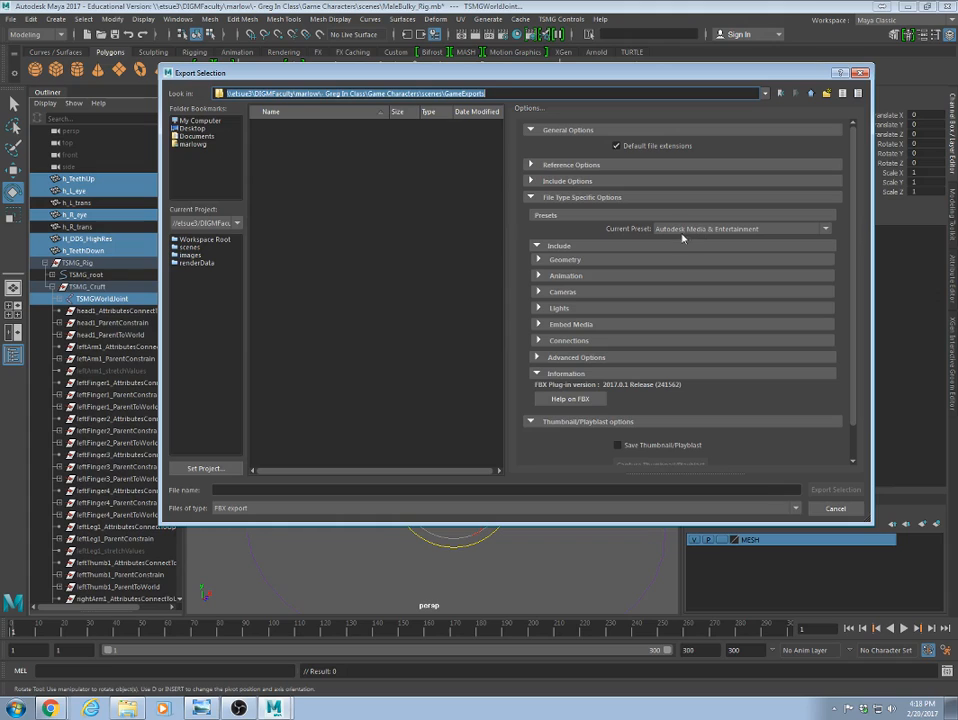
{"action": "left_click", "coordinate": [539, 260]}
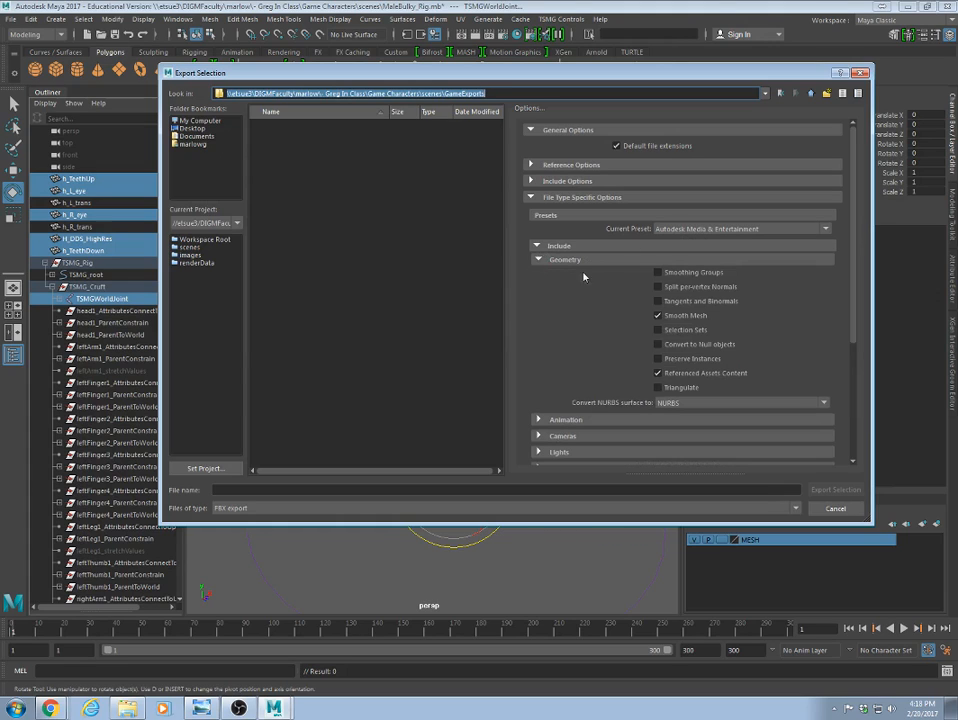
{"action": "left_click", "coordinate": [658, 273]}
Review the FBX animation settings, including Bake Animation, Deformed Models, Curve Filters and Constraints, without changing them.
{"action": "scroll", "coordinate": [573, 358], "scroll_direction": "down", "scroll_amount": 2}
{"action": "left_click", "coordinate": [570, 348]}
{"action": "scroll", "coordinate": [674, 287], "scroll_direction": "down", "scroll_amount": 2}
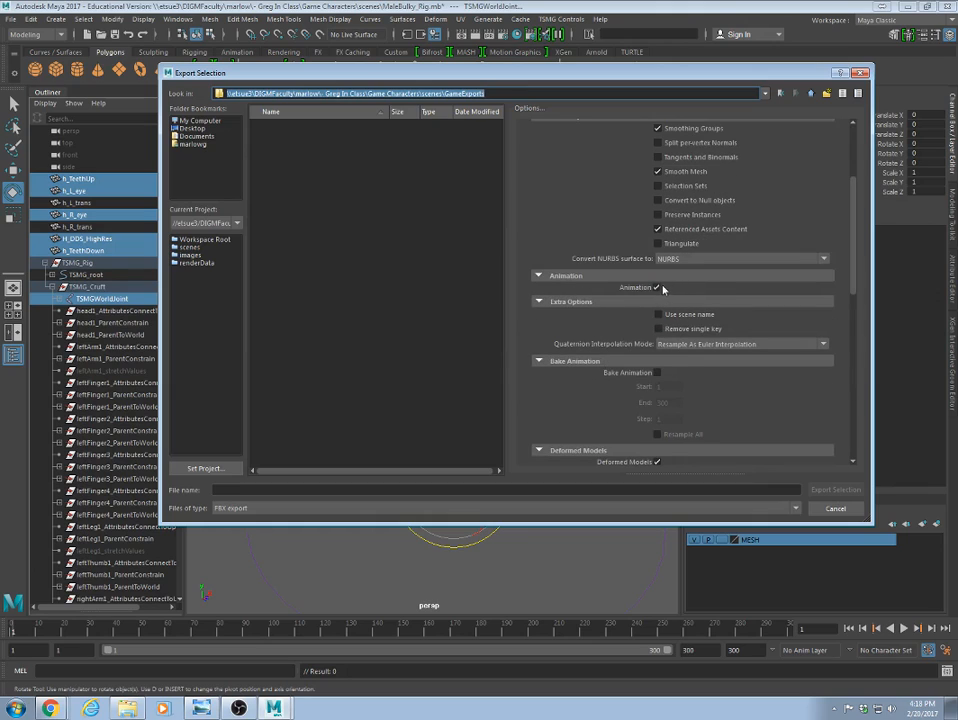
{"action": "scroll", "coordinate": [670, 310], "scroll_direction": "down", "scroll_amount": 1}
{"action": "scroll", "coordinate": [670, 313], "scroll_direction": "down", "scroll_amount": 1}
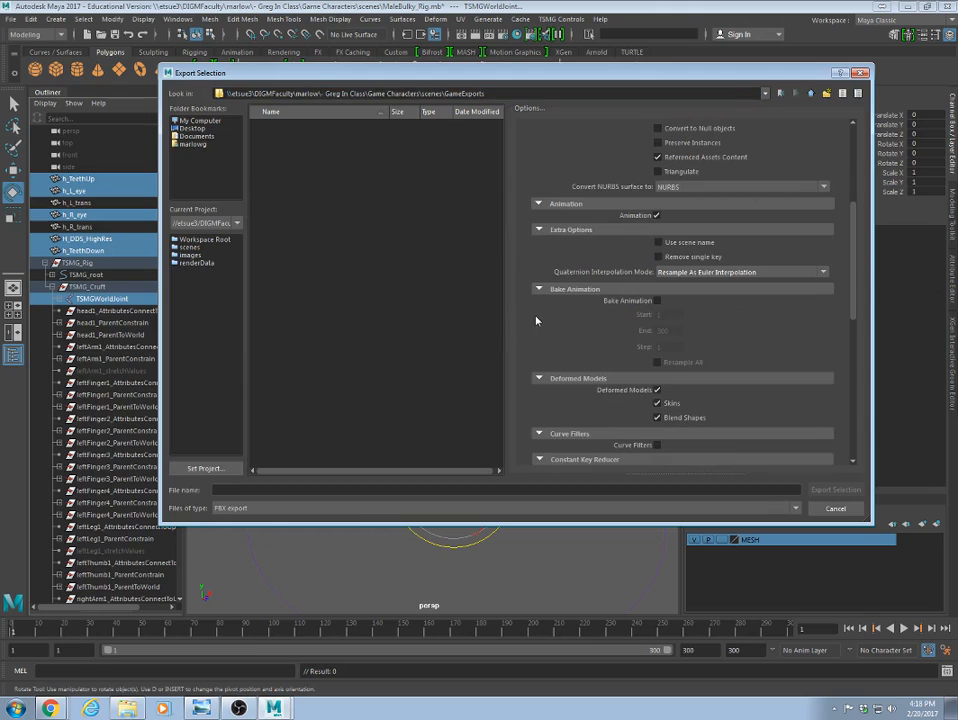
{"action": "scroll", "coordinate": [570, 321], "scroll_direction": "down", "scroll_amount": 7}
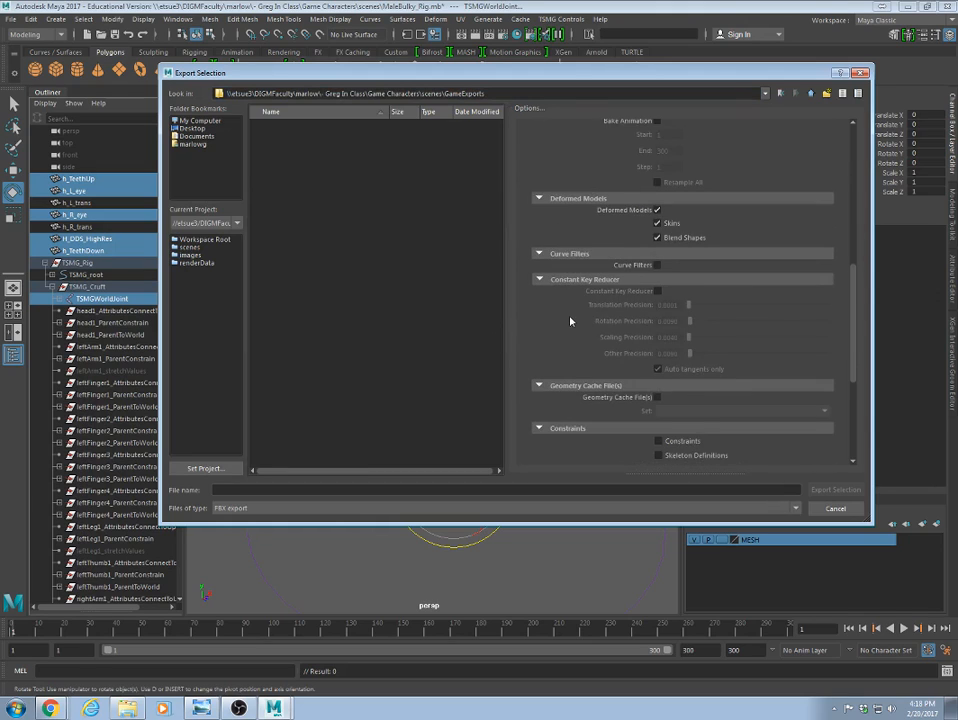
{"action": "scroll", "coordinate": [570, 321], "scroll_direction": "down", "scroll_amount": 2}
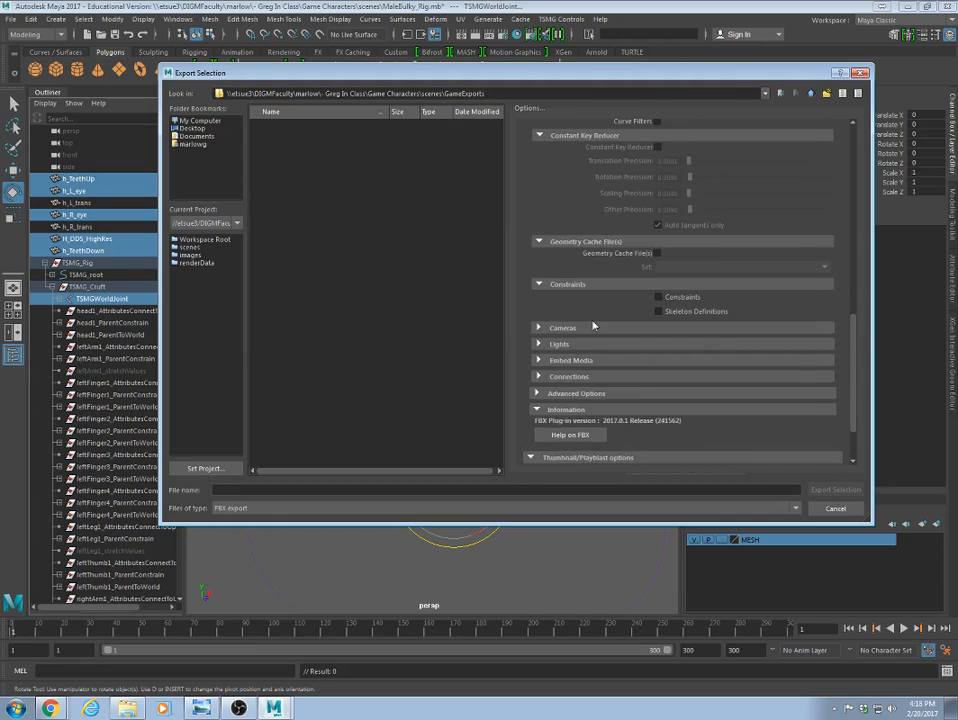
{"action": "scroll", "coordinate": [590, 327], "scroll_direction": "down", "scroll_amount": 2}
{"action": "scroll", "coordinate": [600, 365], "scroll_direction": "down", "scroll_amount": 1}
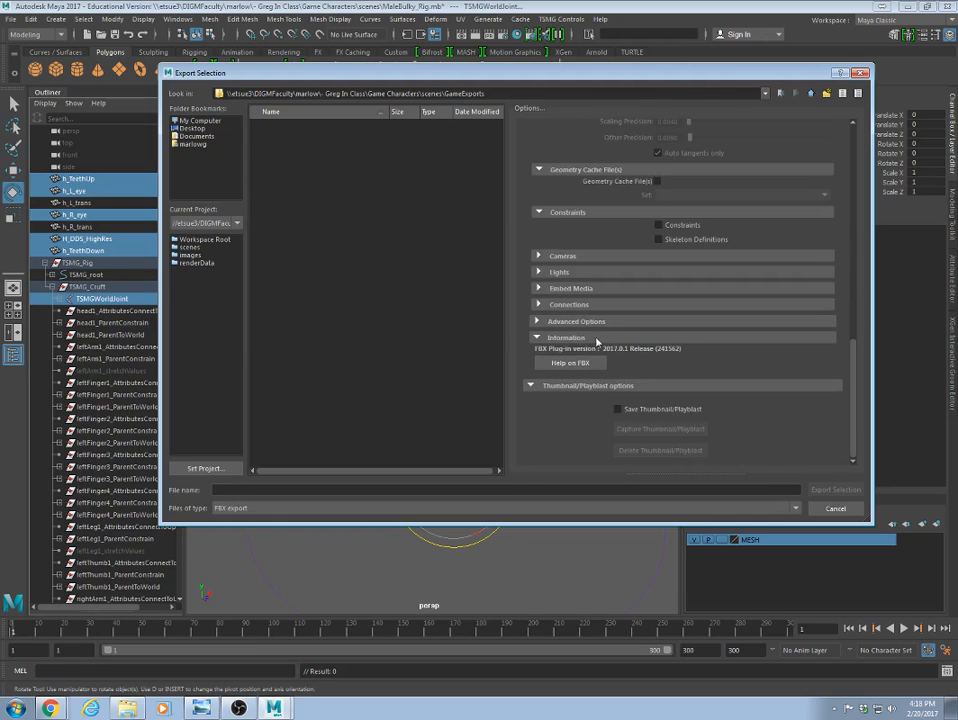
Reveal the advanced Units and Axis Conversion options and set the export's up axis to Z.
{"action": "left_click", "coordinate": [538, 322]}
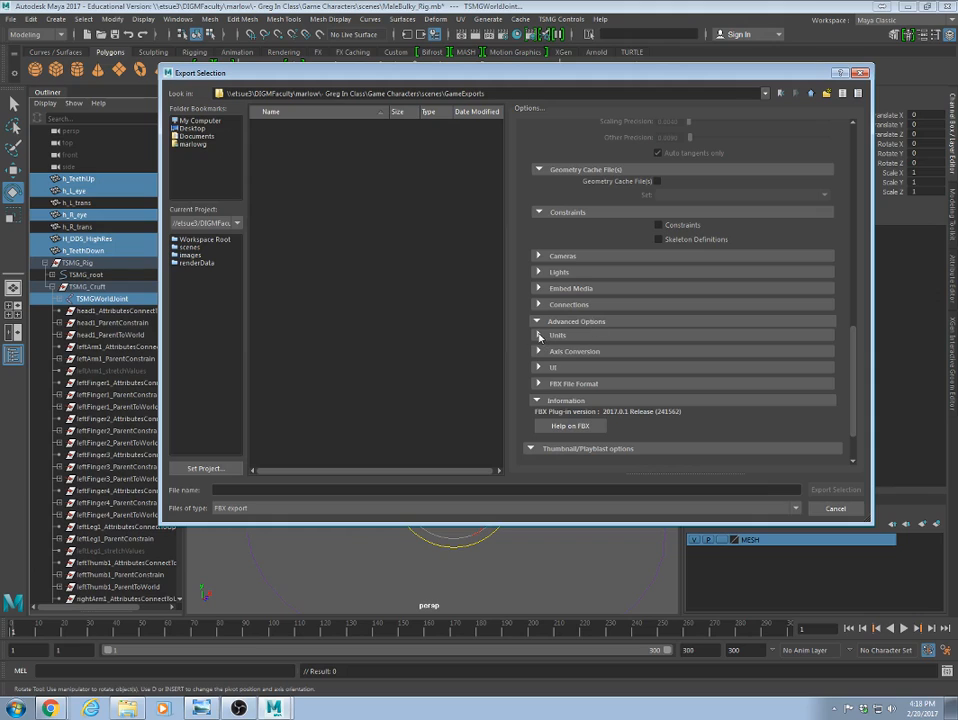
{"action": "left_click", "coordinate": [539, 336]}
{"action": "left_click", "coordinate": [582, 389]}
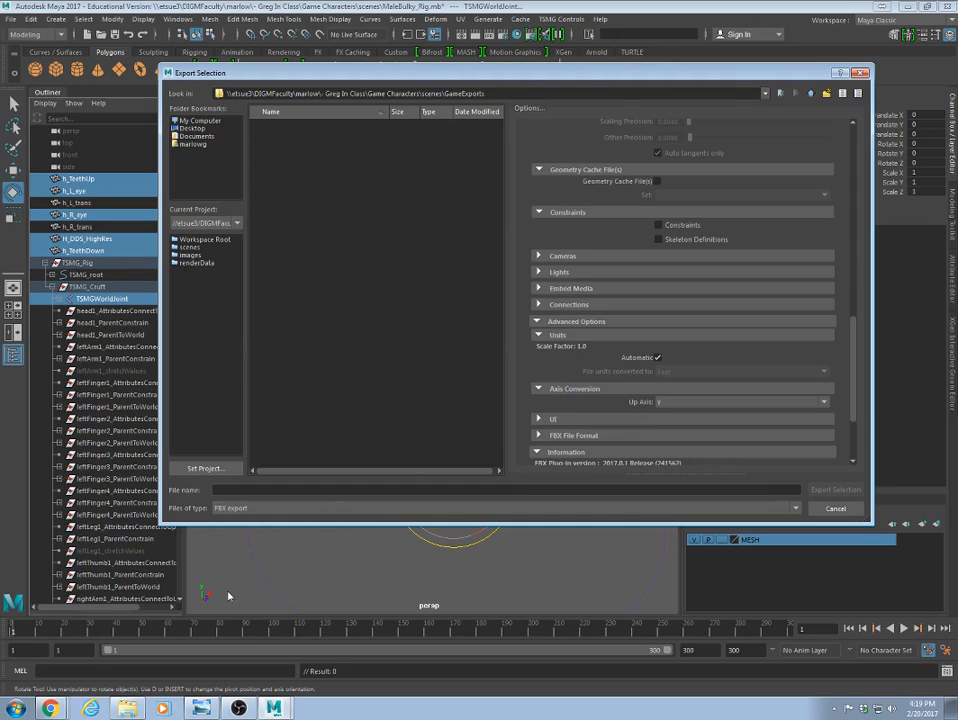
{"action": "left_click_drag", "start_coordinate": [209, 73], "coordinate": [512, 98]}
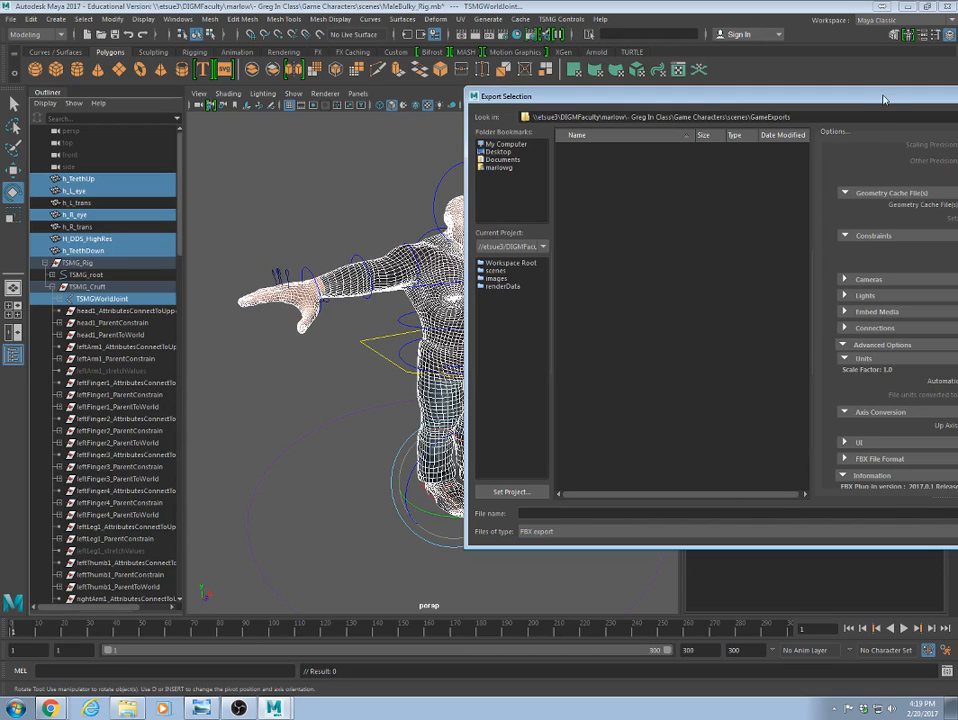
{"action": "left_click_drag", "start_coordinate": [918, 96], "coordinate": [506, 36]}
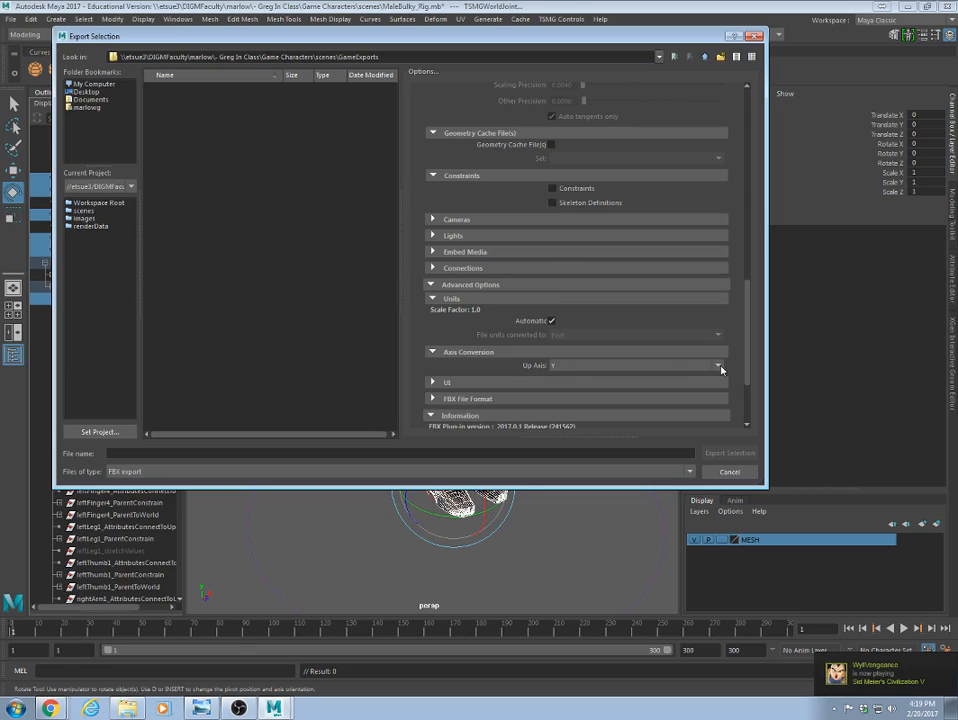
{"action": "left_click", "coordinate": [719, 366]}
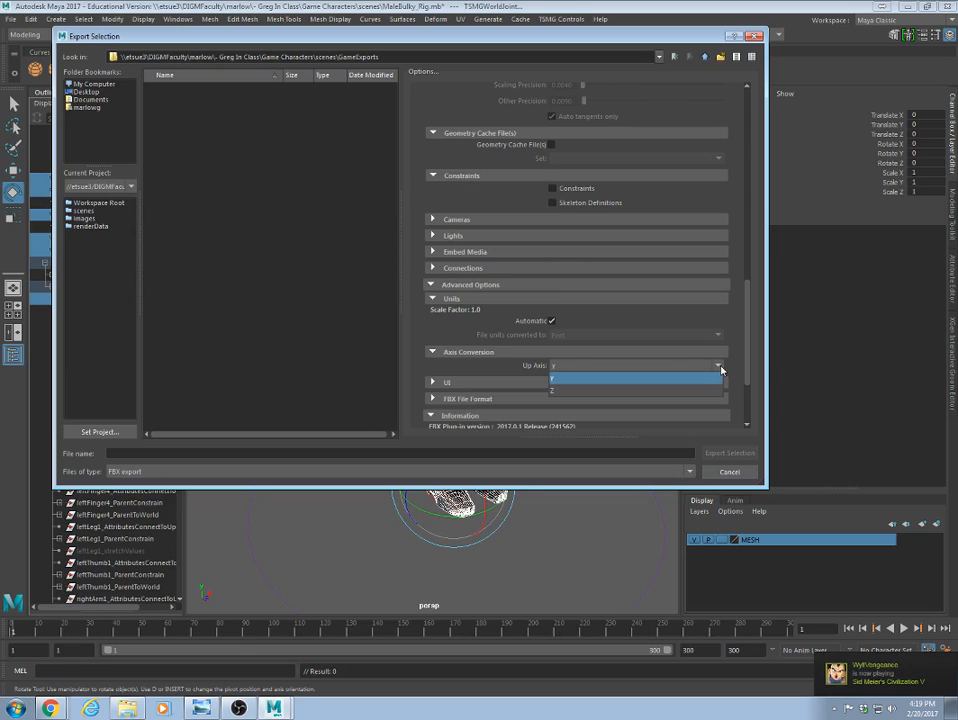
{"action": "left_click", "coordinate": [588, 389]}
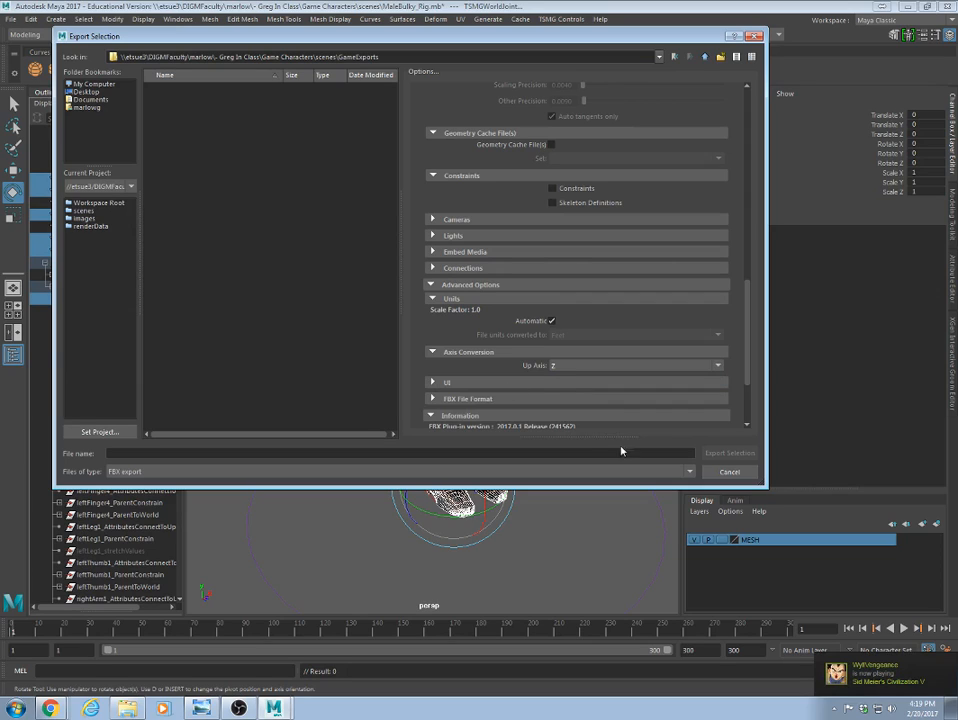
Name the FBX file Male and export the selection into the GameExports folder.
{"action": "left_click", "coordinate": [138, 455]}
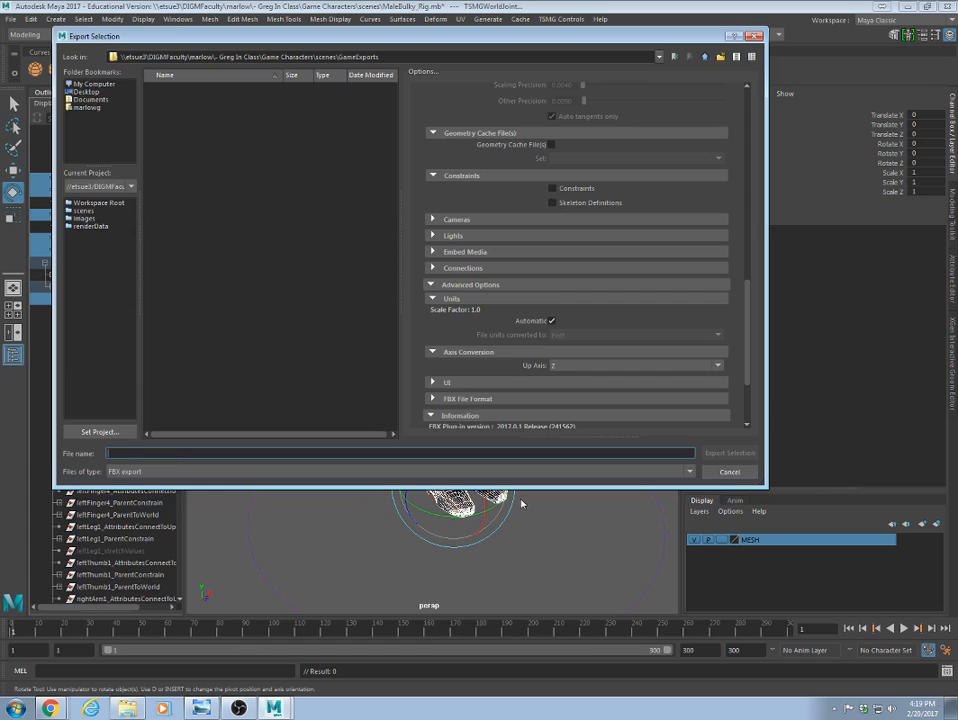
{"action": "type", "text": "Male"}
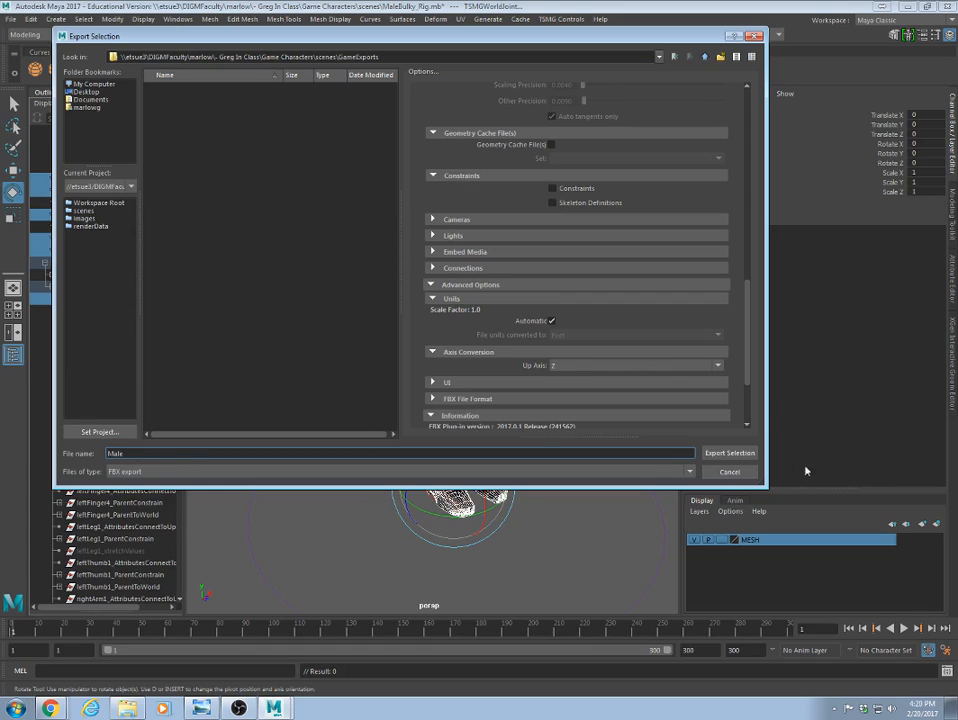
{"action": "left_click", "coordinate": [744, 453]}
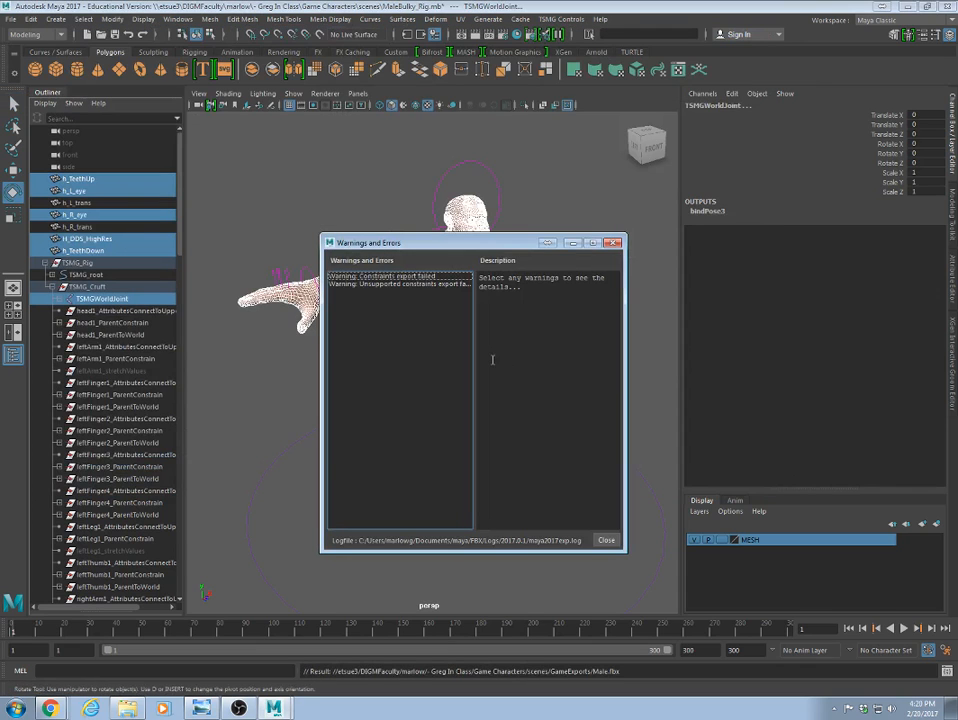
Read the descriptions of both constraint export warnings reported for the FBX file.
{"action": "left_click", "coordinate": [402, 283]}
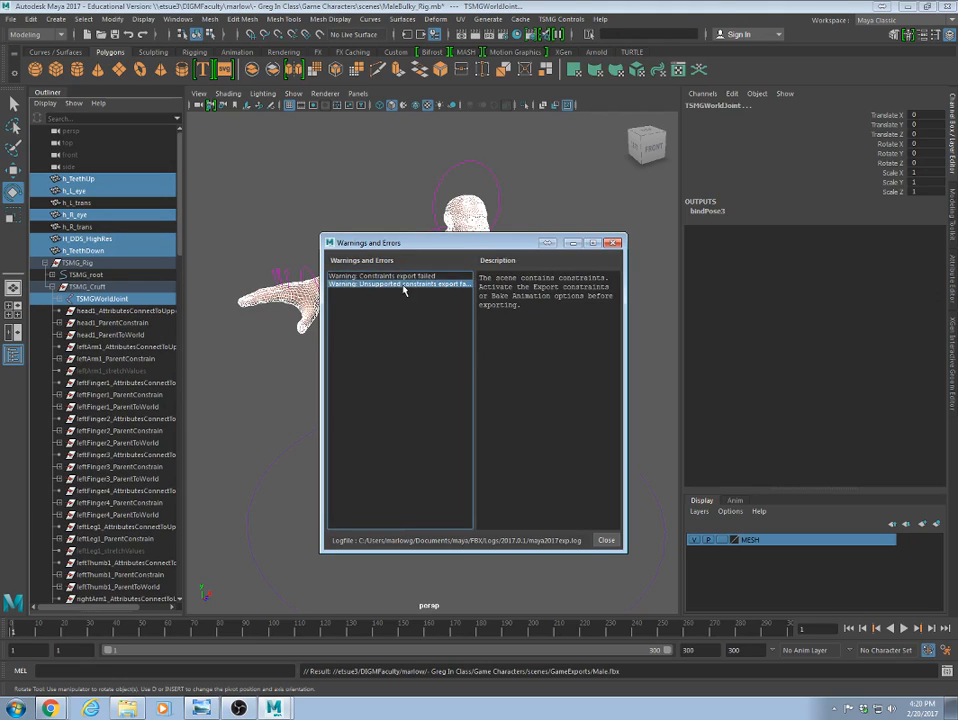
{"action": "left_click", "coordinate": [403, 276]}
{"action": "left_click", "coordinate": [405, 284]}
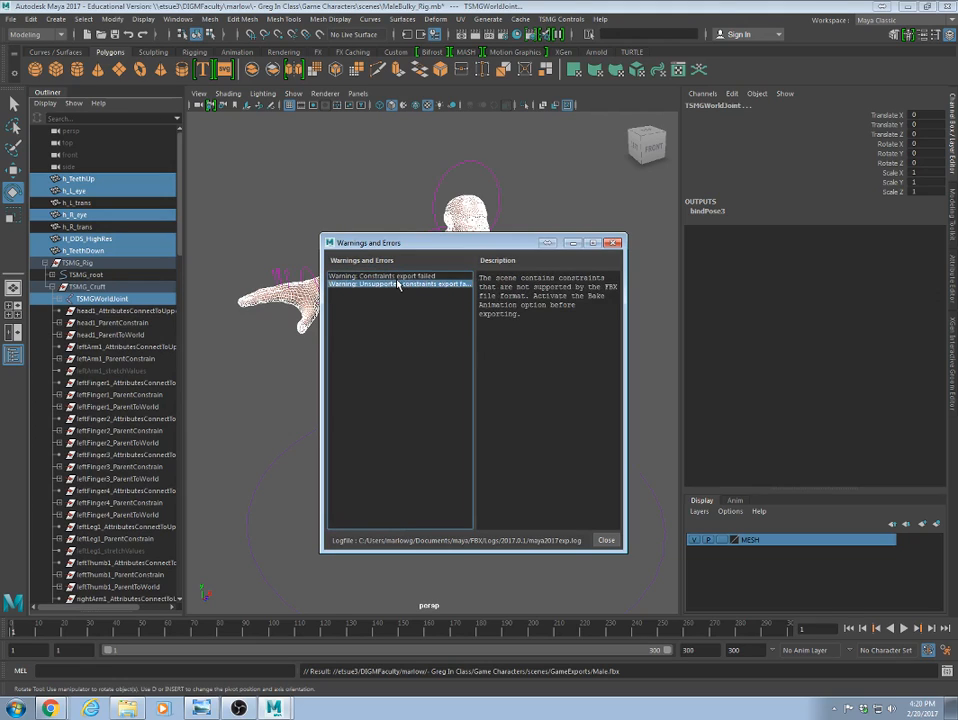
{"action": "left_click", "coordinate": [399, 277]}
{"action": "left_click", "coordinate": [397, 285]}
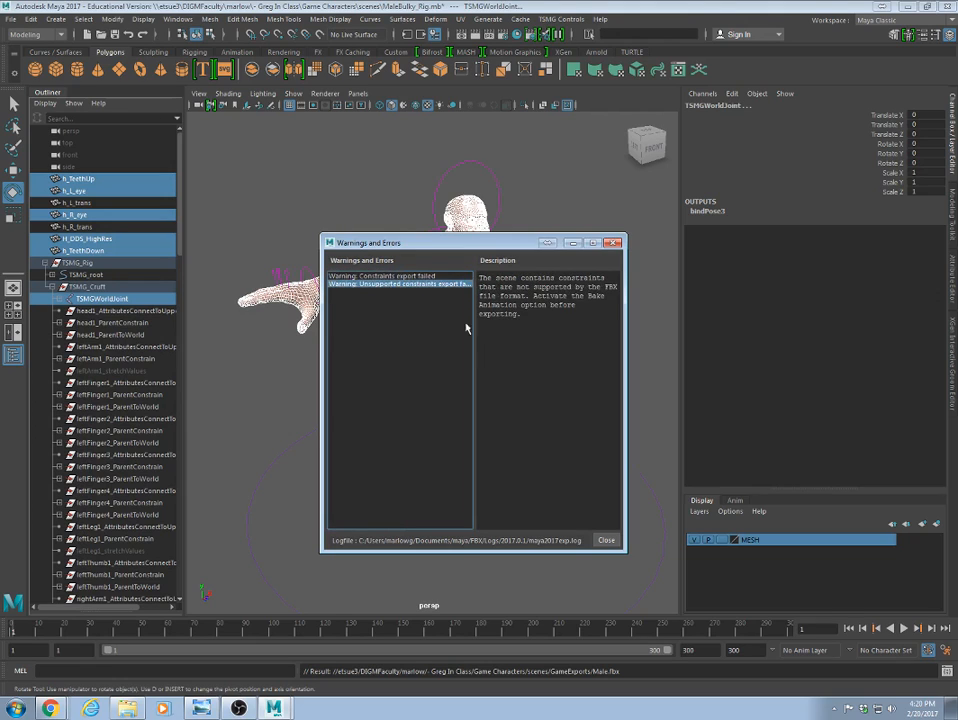
{"action": "left_click", "coordinate": [425, 278]}
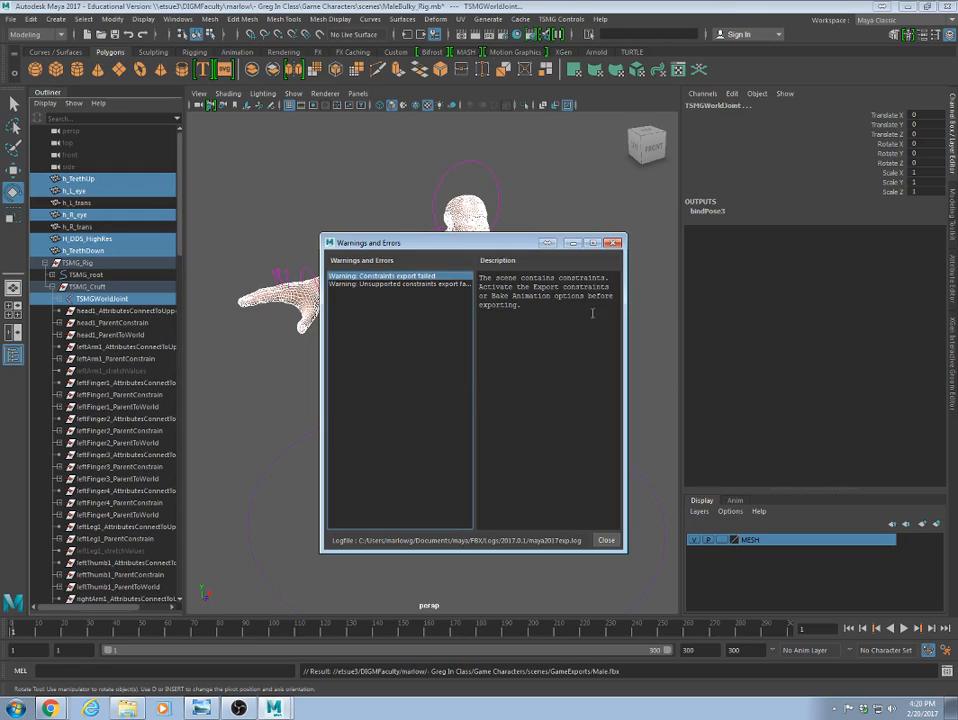
Dismiss the export warnings, clear the selection and open Run_ANIM.0013.mb from the scenes folder without saving the rig scene.
{"action": "left_click", "coordinate": [607, 540]}
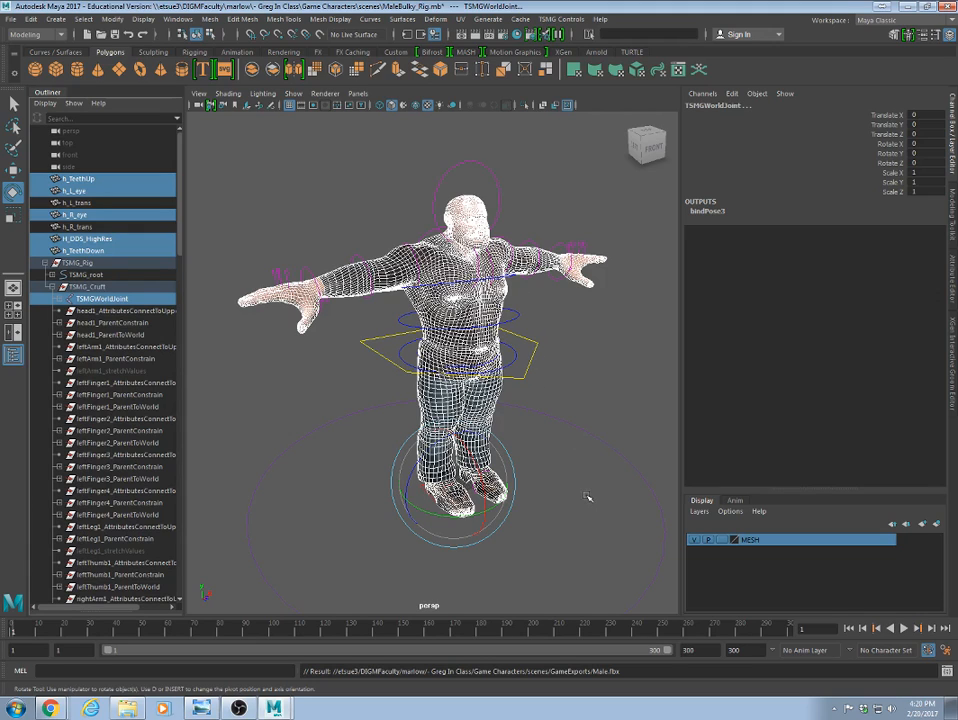
{"action": "left_click", "coordinate": [591, 488]}
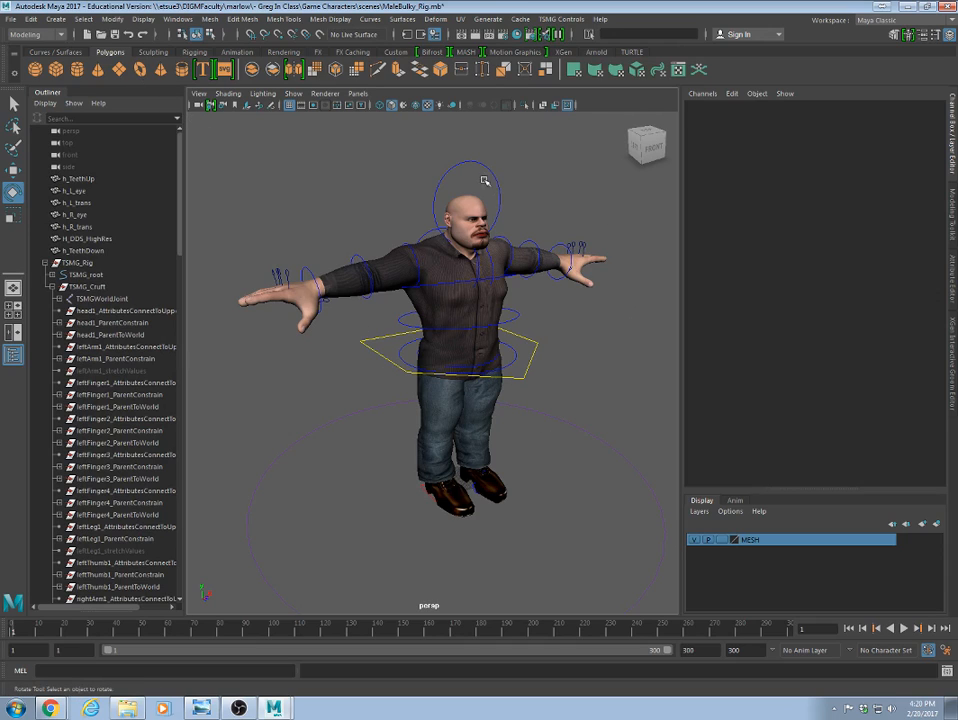
{"action": "left_click", "coordinate": [9, 19]}
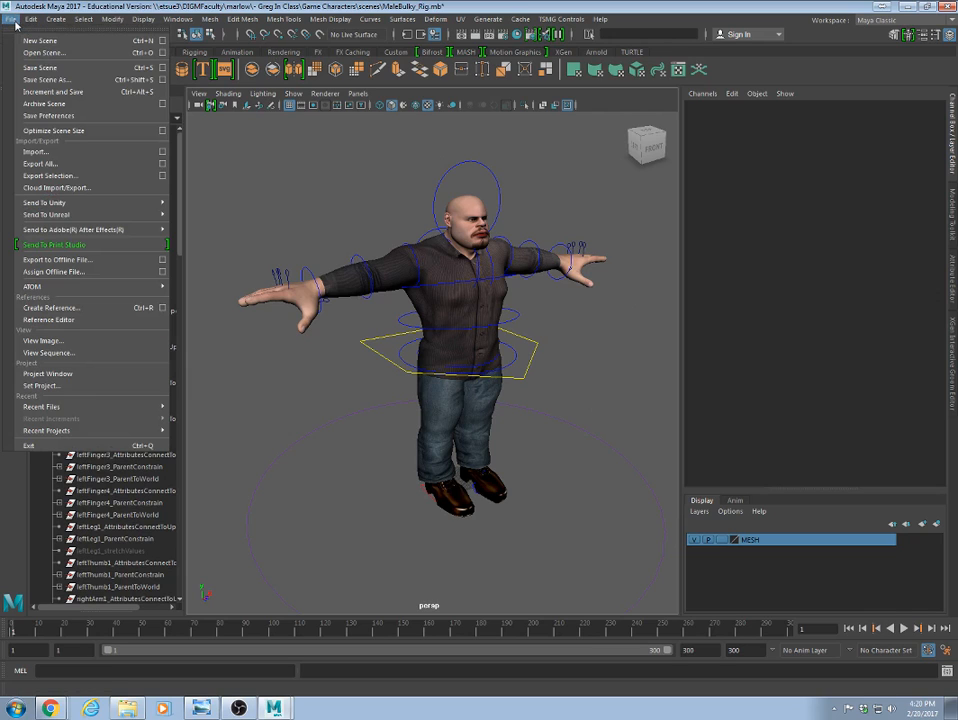
{"action": "left_click", "coordinate": [35, 52]}
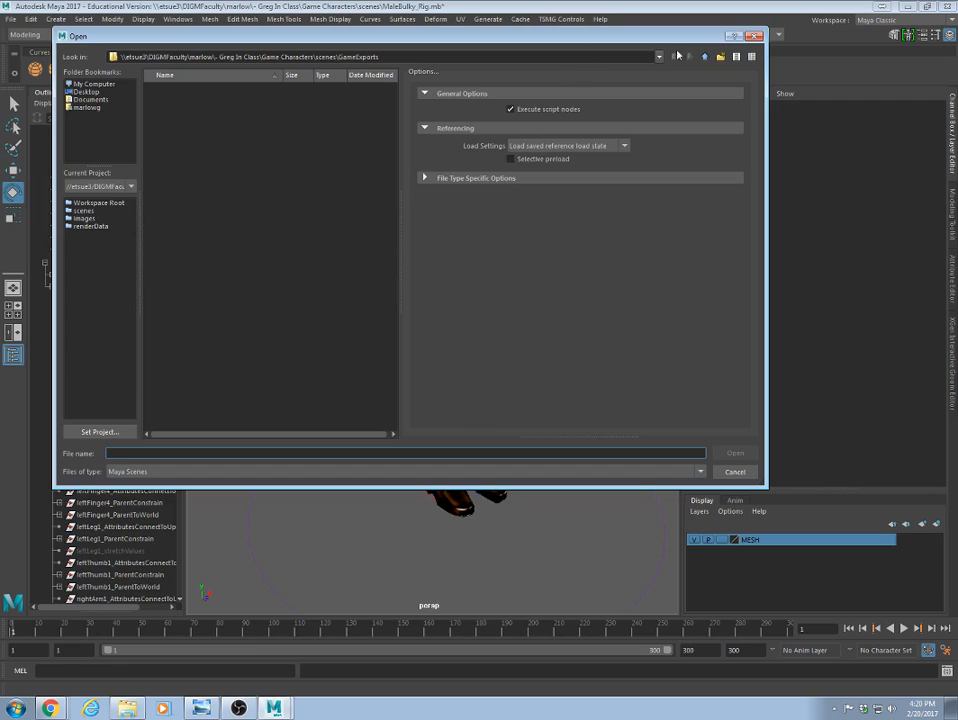
{"action": "left_click", "coordinate": [705, 56]}
{"action": "left_click", "coordinate": [190, 395]}
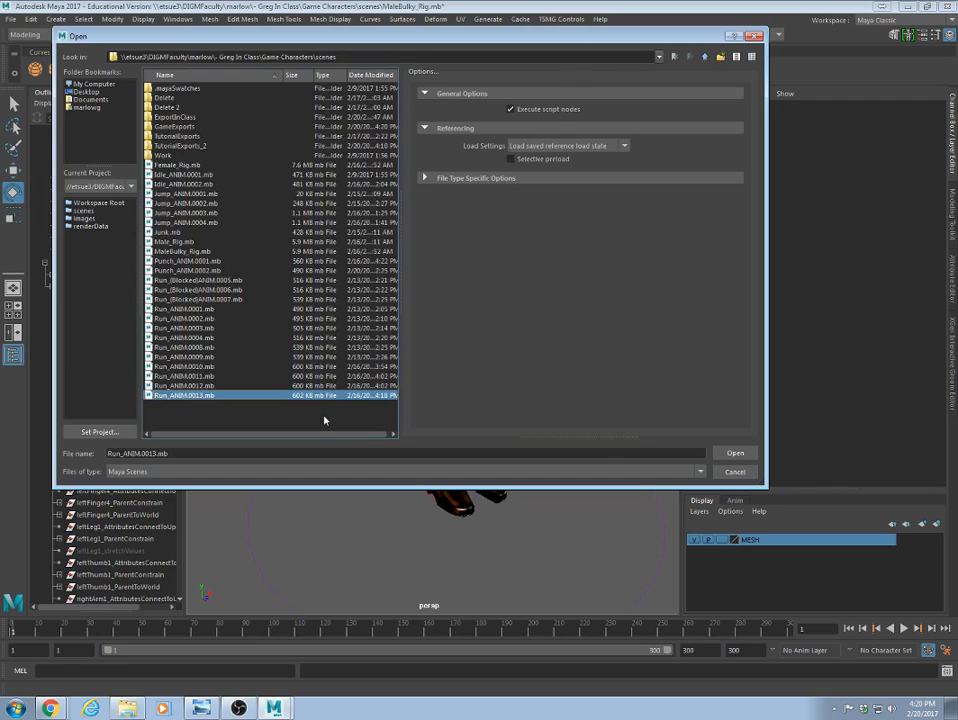
{"action": "left_click", "coordinate": [735, 453]}
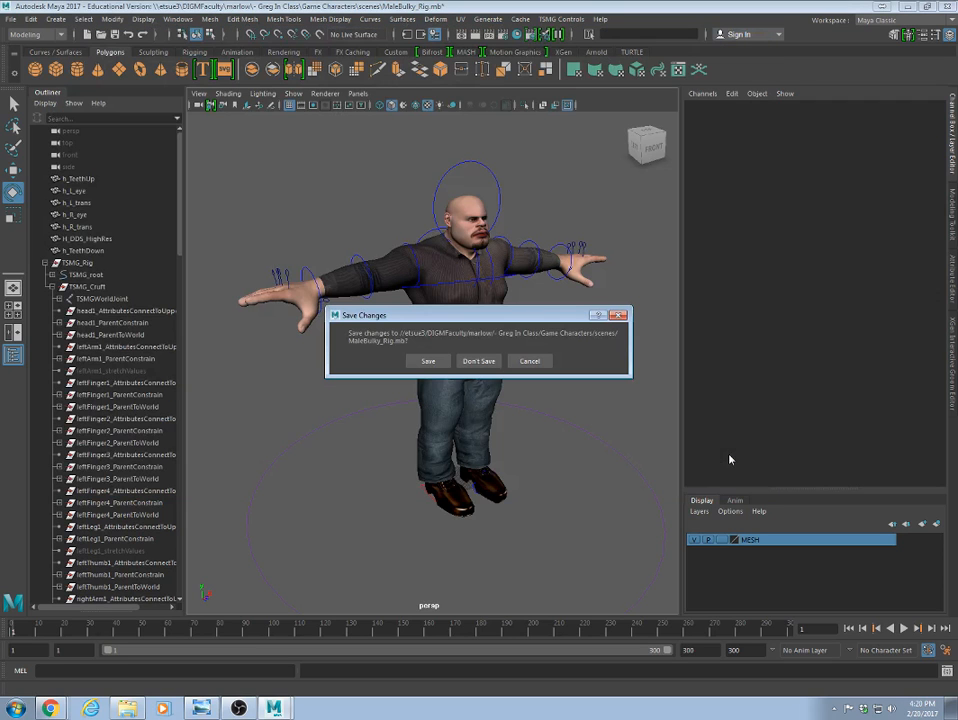
{"action": "left_click", "coordinate": [483, 366]}
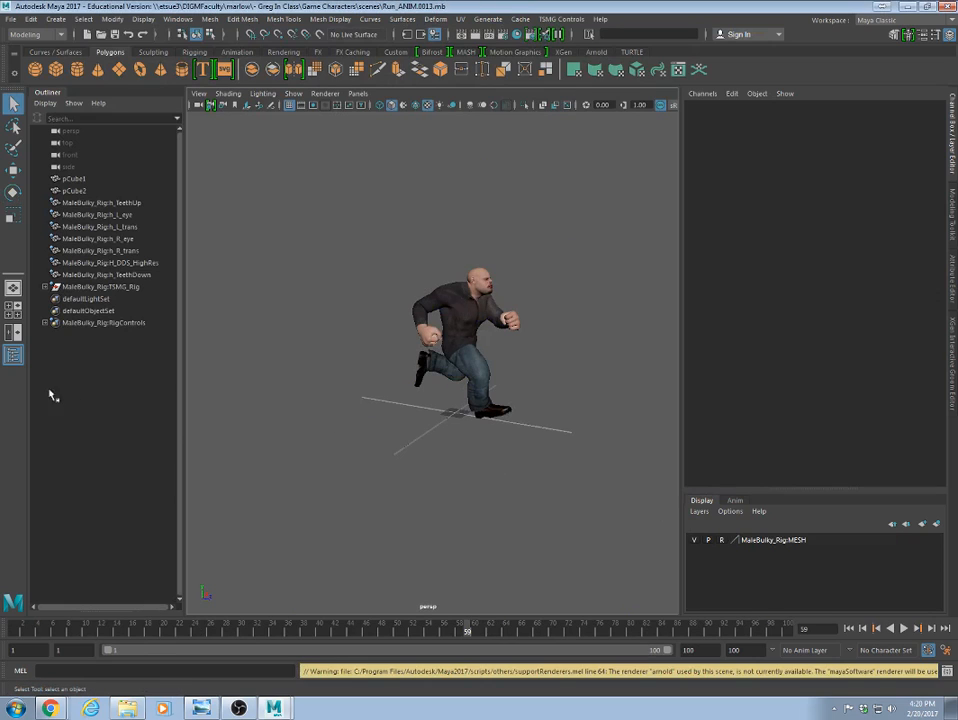
Show NURBS curves in the viewport, check the lower spine control's keyframes, and return the timeline to frame 1 with nothing selected.
{"action": "left_click", "coordinate": [293, 93]}
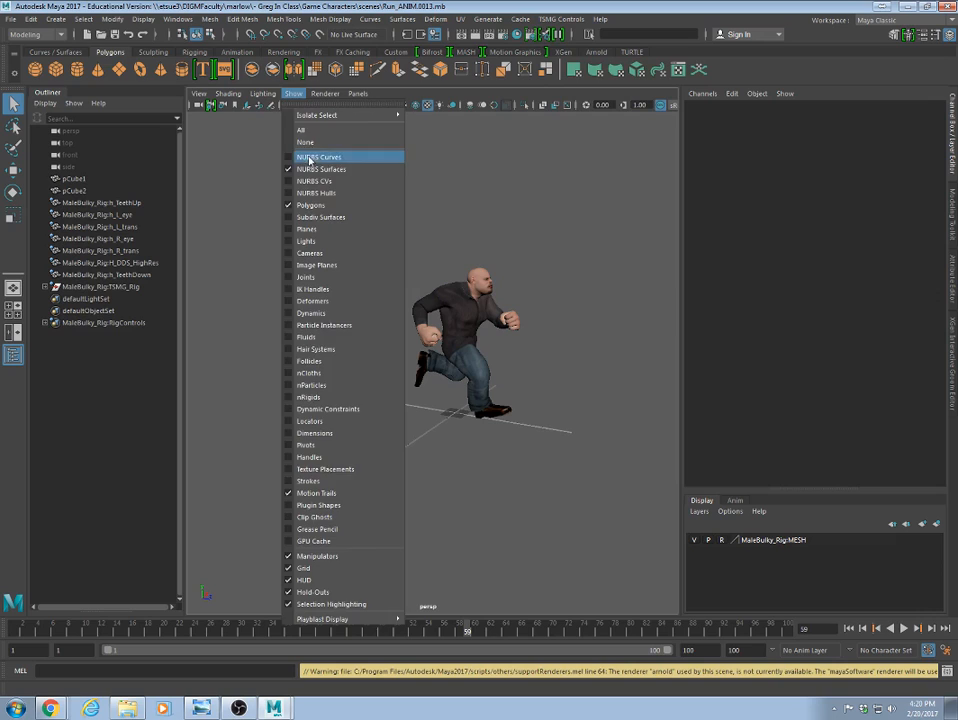
{"action": "left_click", "coordinate": [310, 158]}
{"action": "left_click", "coordinate": [485, 350]}
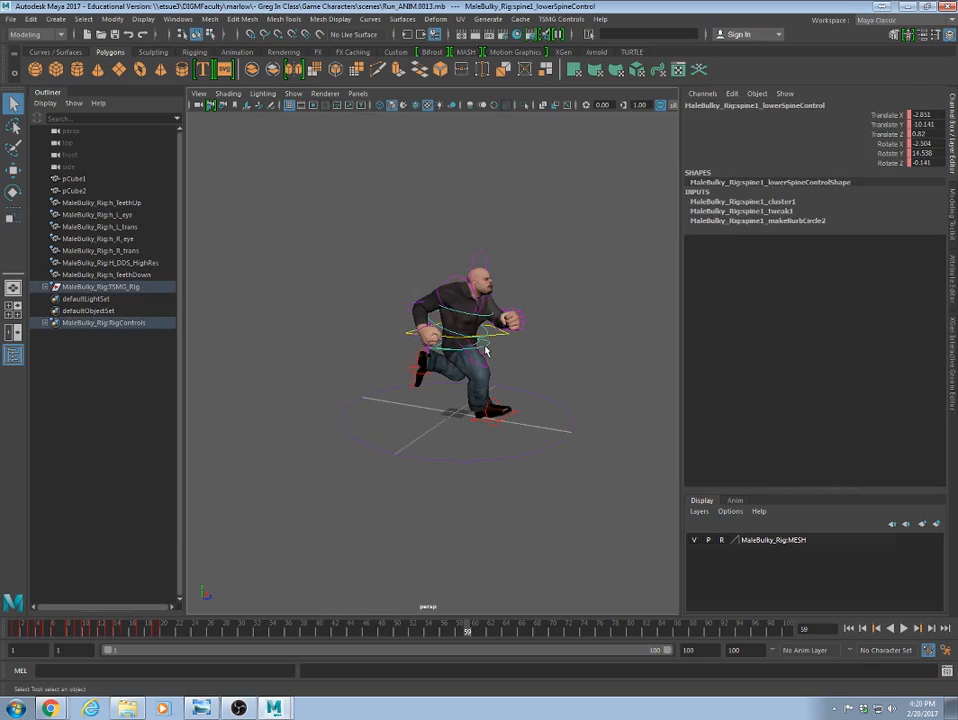
{"action": "left_click", "coordinate": [14, 633]}
{"action": "mouse_move", "coordinate": [14, 633]}
{"action": "left_mouse_down"}
{"action": "mouse_move", "coordinate": [166, 634]}
{"action": "mouse_move", "coordinate": [5, 628]}
{"action": "left_mouse_up"}
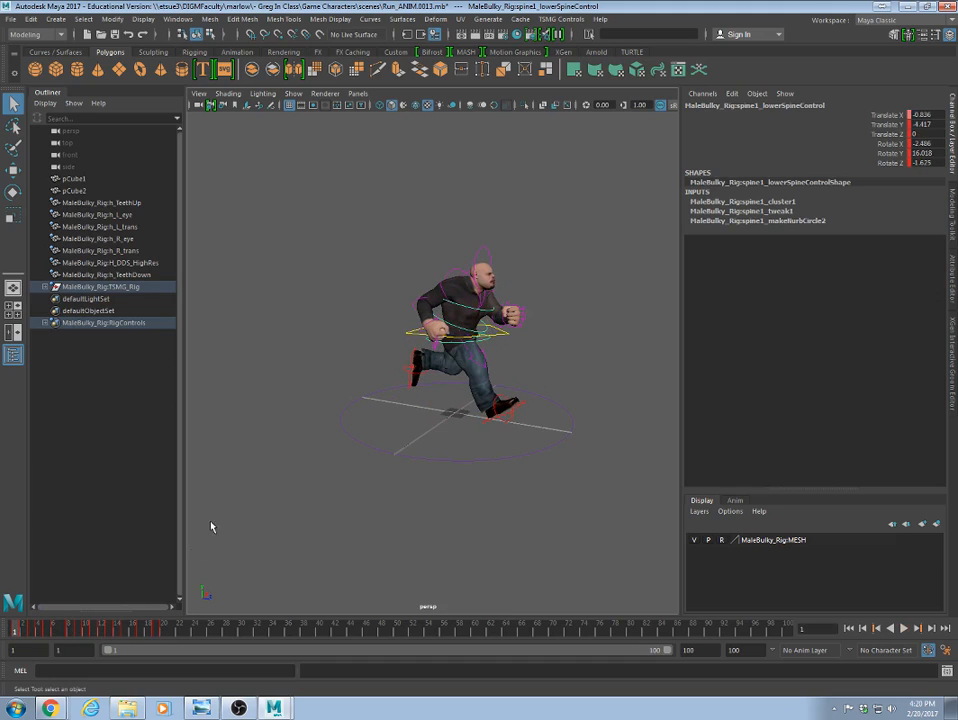
{"action": "left_click", "coordinate": [255, 465]}
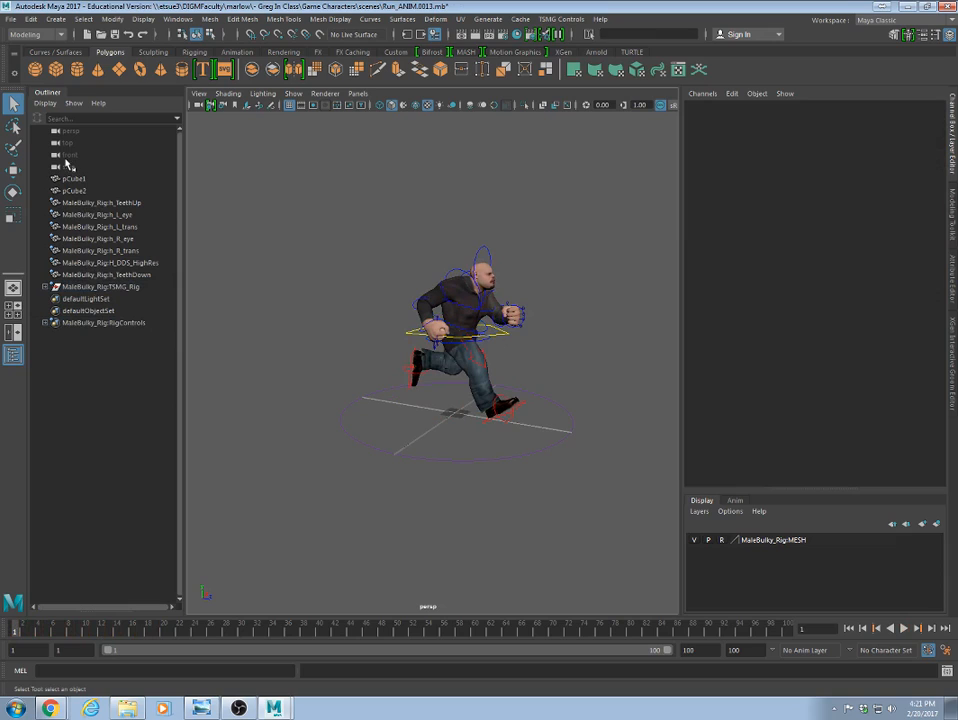
Expand TSMG_Rig and its TSMG_Cruft group, and select the TSMGWorldJoint root joint.
{"action": "left_click", "coordinate": [45, 287]}
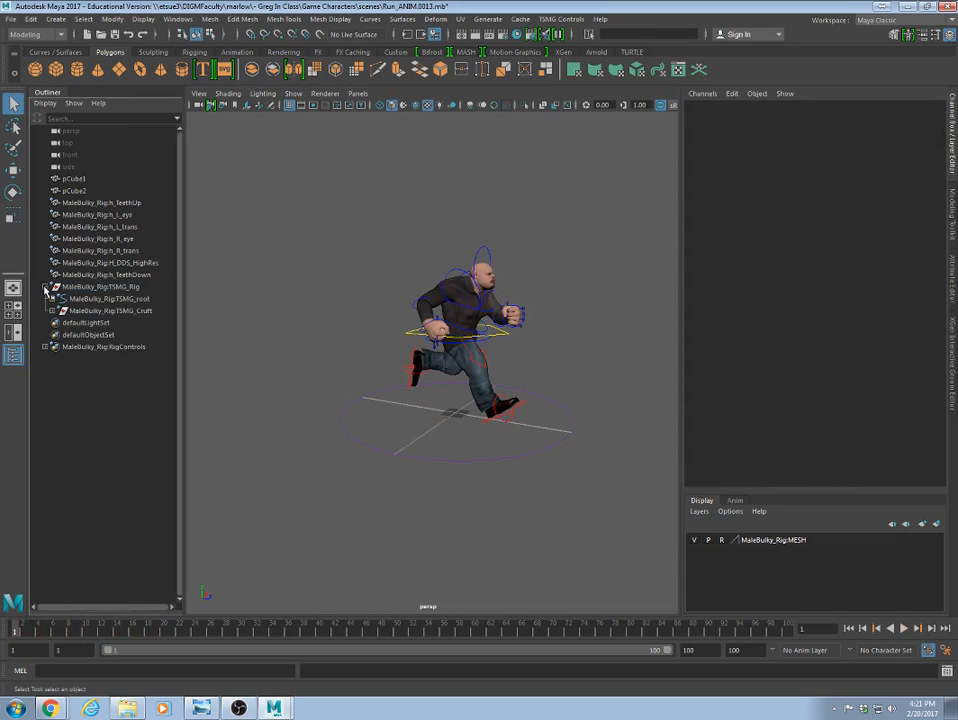
{"action": "left_click", "coordinate": [53, 311]}
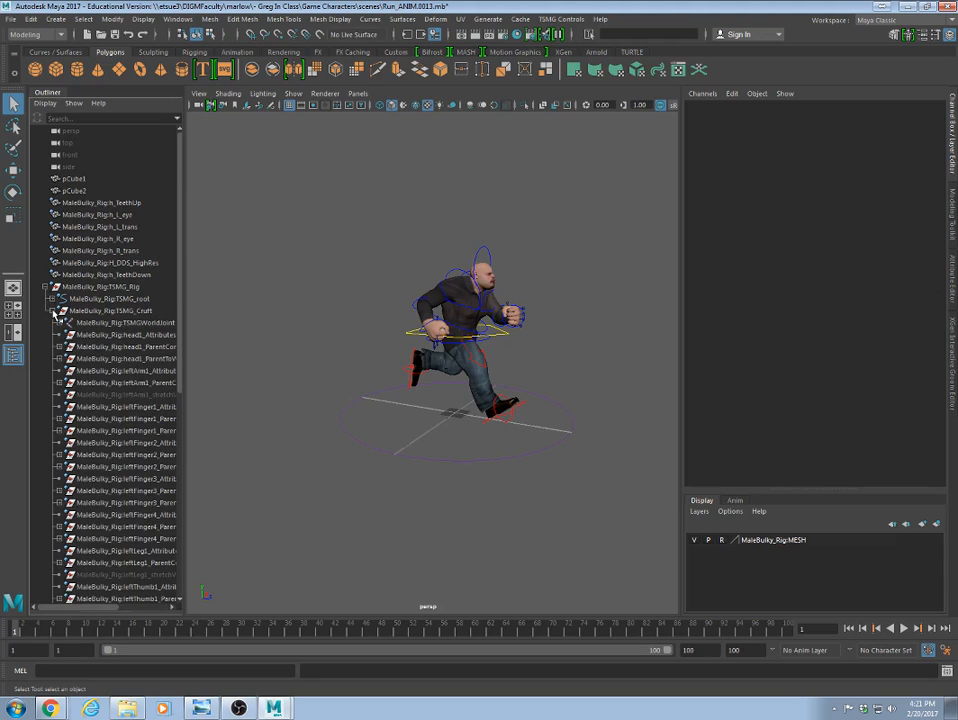
{"action": "left_click", "coordinate": [140, 323]}
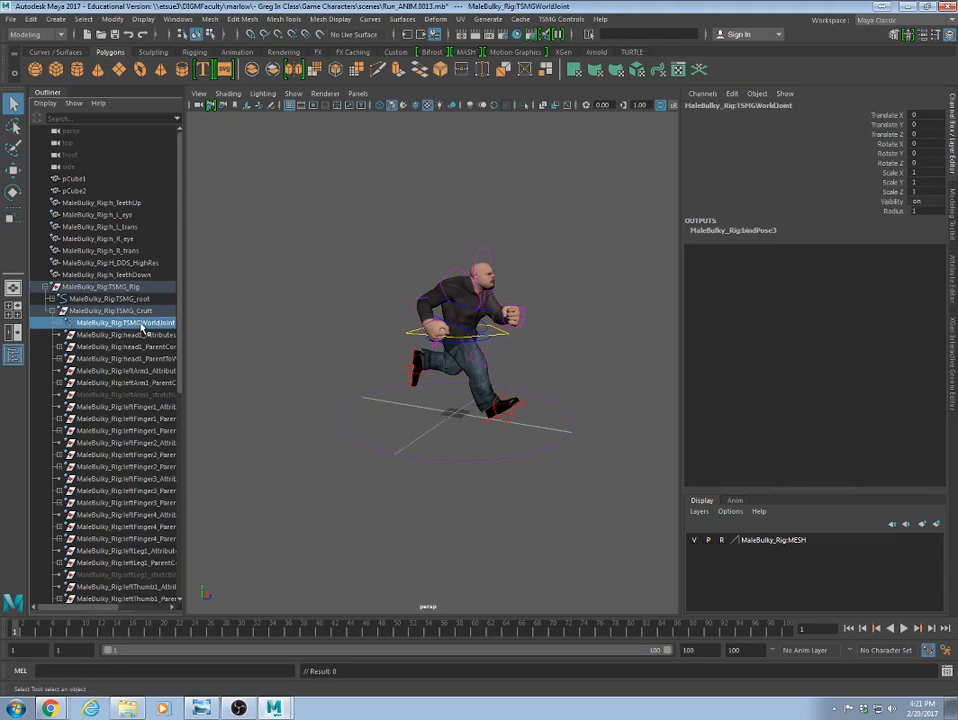
Set up an FBX export of the selection into the GameExports folder with Bake Animation enabled for frames 1 to 20.
{"action": "left_click", "coordinate": [9, 19]}
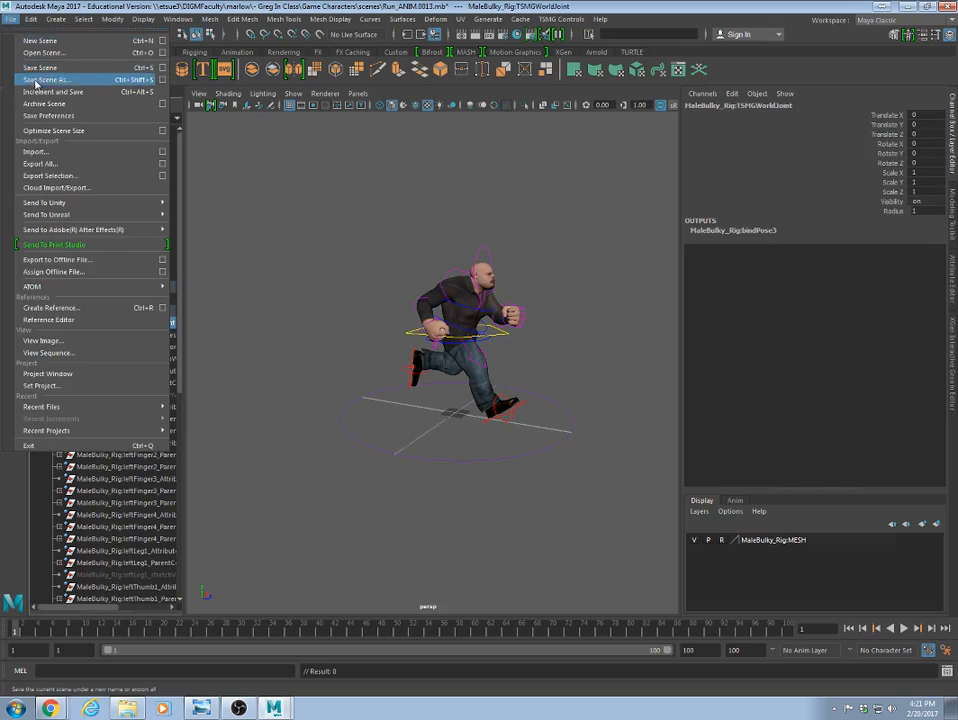
{"action": "left_click", "coordinate": [52, 175]}
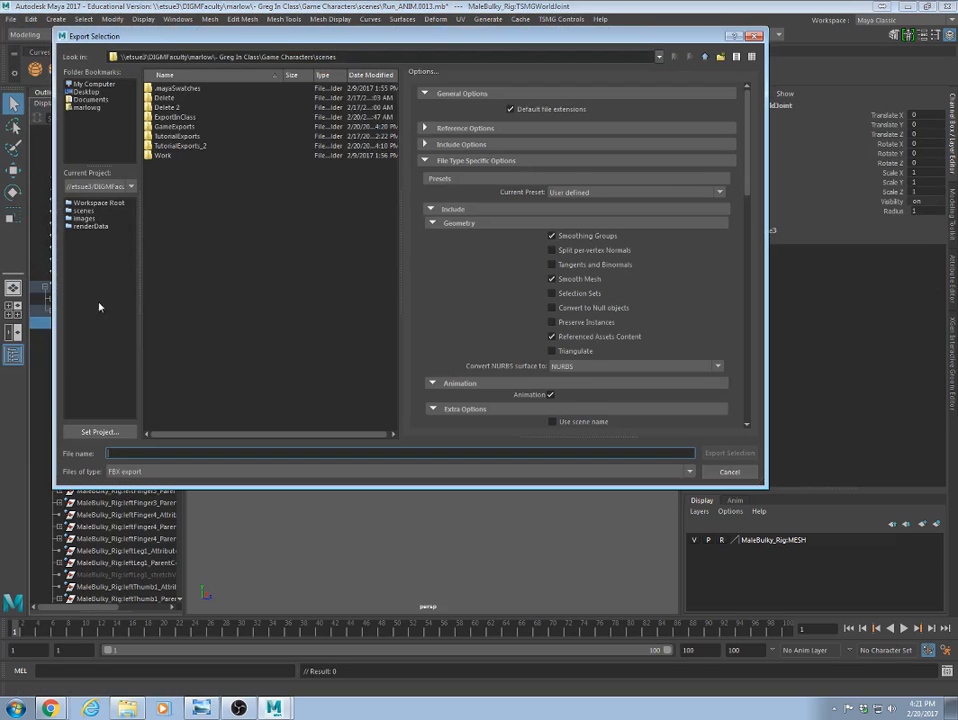
{"action": "double_click", "coordinate": [180, 127]}
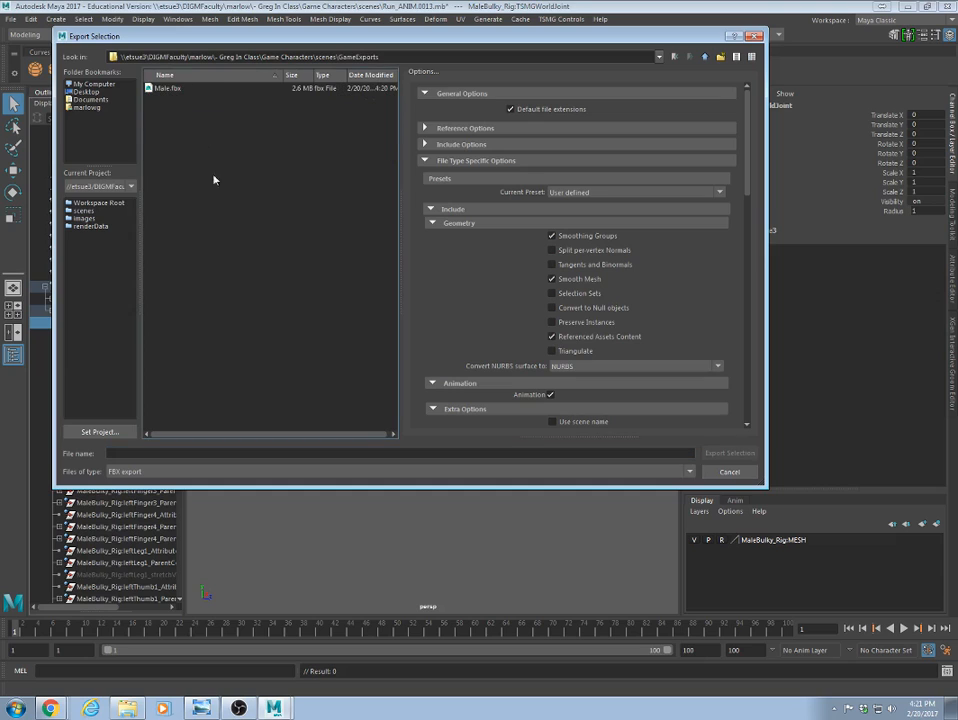
{"action": "scroll", "coordinate": [580, 375], "scroll_direction": "down", "scroll_amount": 2}
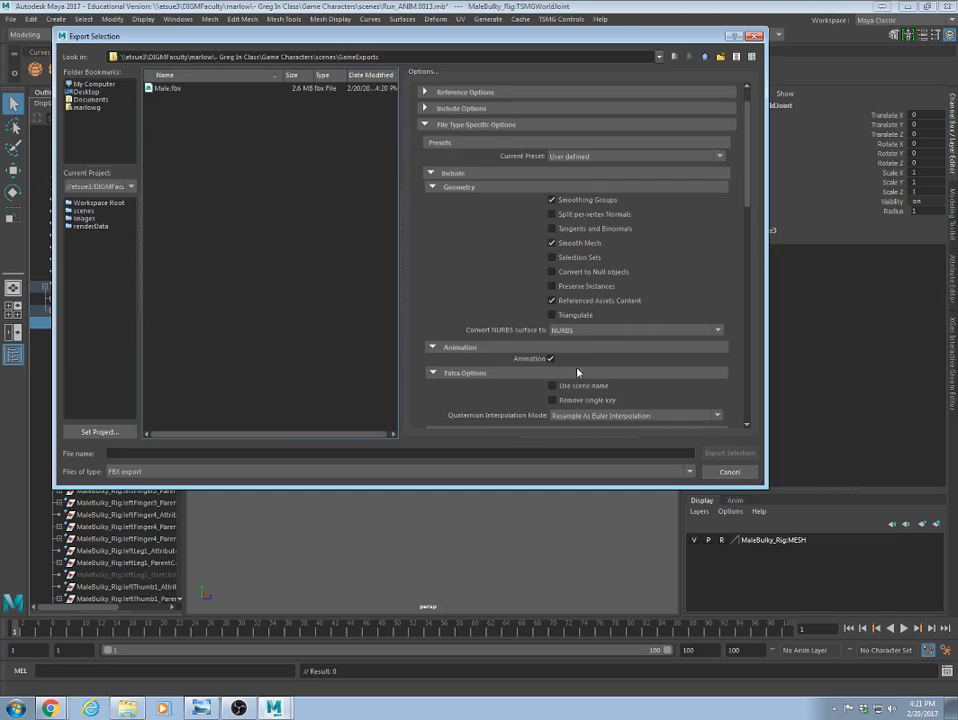
{"action": "scroll", "coordinate": [577, 373], "scroll_direction": "down", "scroll_amount": 6}
{"action": "scroll", "coordinate": [585, 267], "scroll_direction": "down", "scroll_amount": 4}
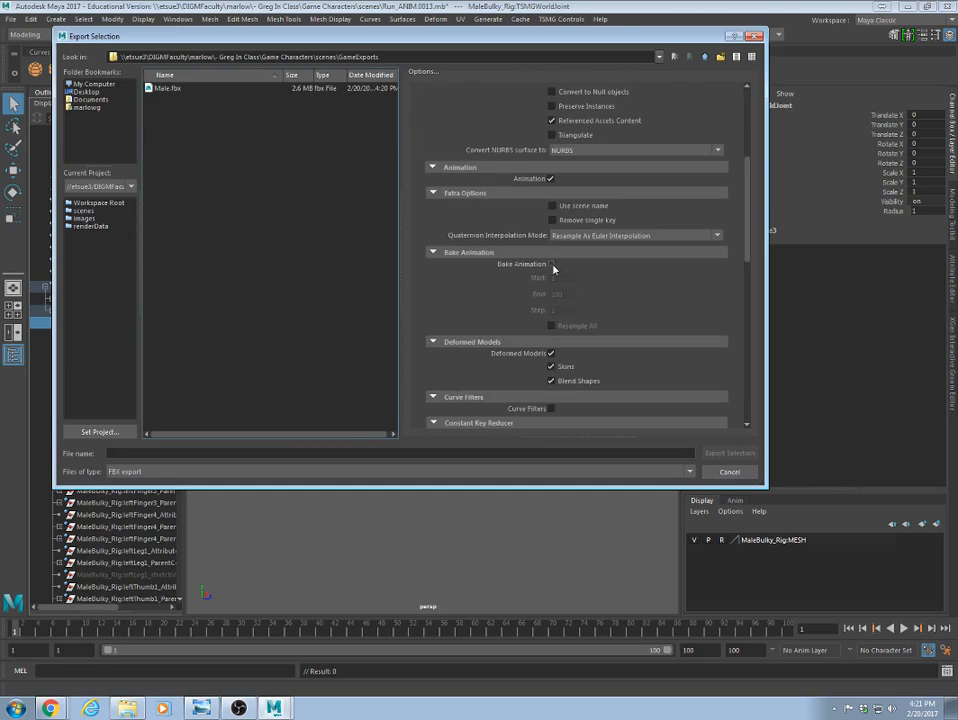
{"action": "left_click", "coordinate": [551, 265]}
{"action": "double_click", "coordinate": [570, 294]}
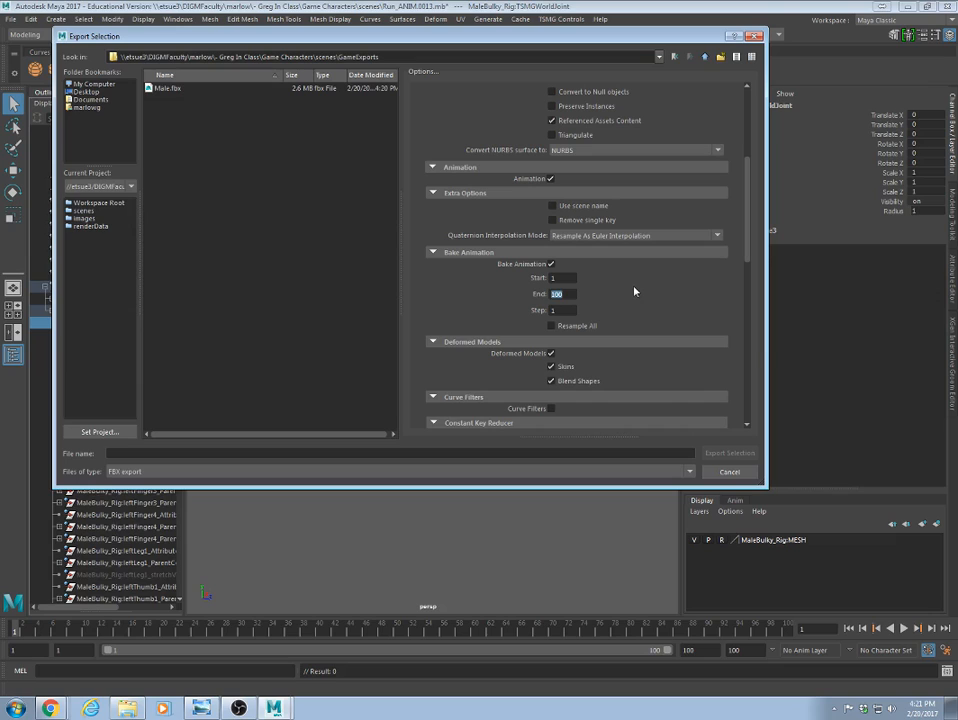
{"action": "type", "text": "20"}
{"action": "left_click", "coordinate": [564, 277]}
Check the Z up axis, export the selection as Male_Run, and read the complex animation warning before dismissing it.
{"action": "left_click", "coordinate": [111, 453]}
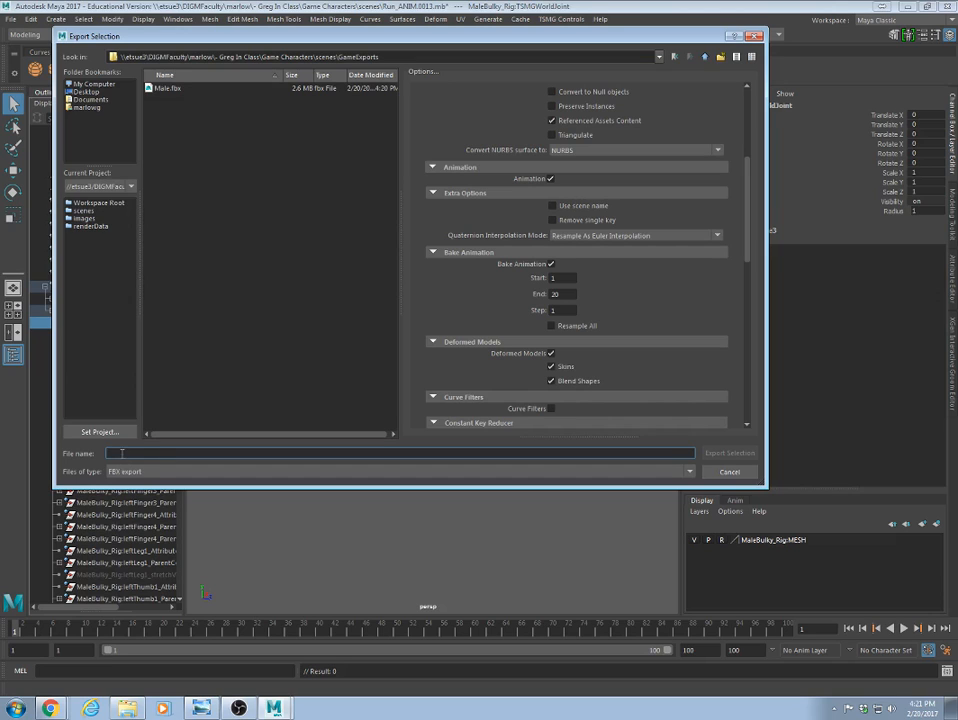
{"action": "scroll", "coordinate": [551, 368], "scroll_direction": "down", "scroll_amount": 10}
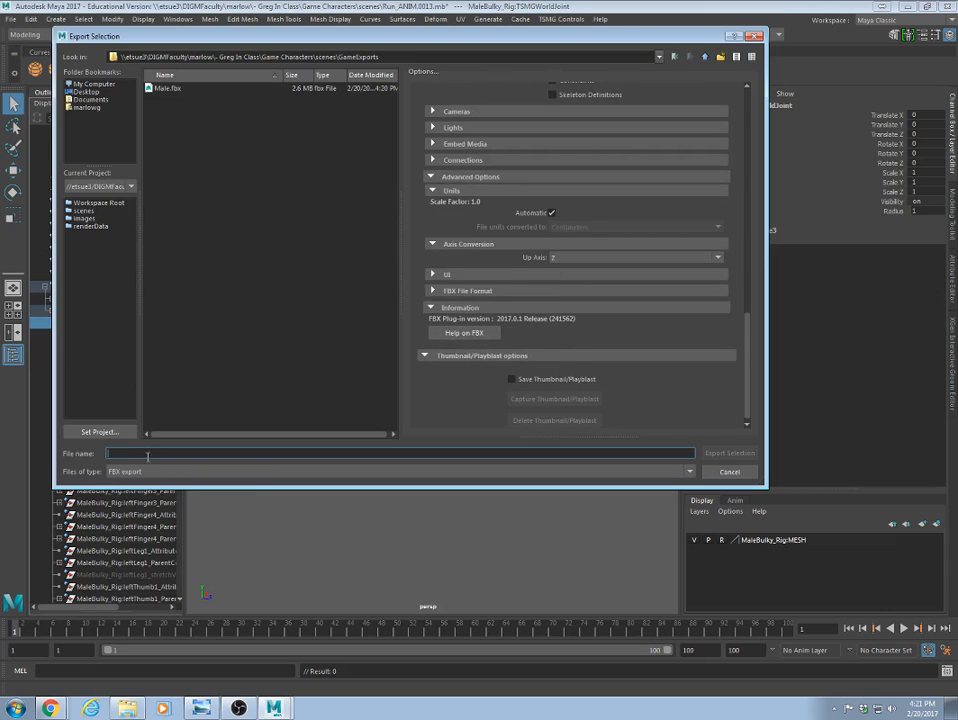
{"action": "type", "text": "Male"}
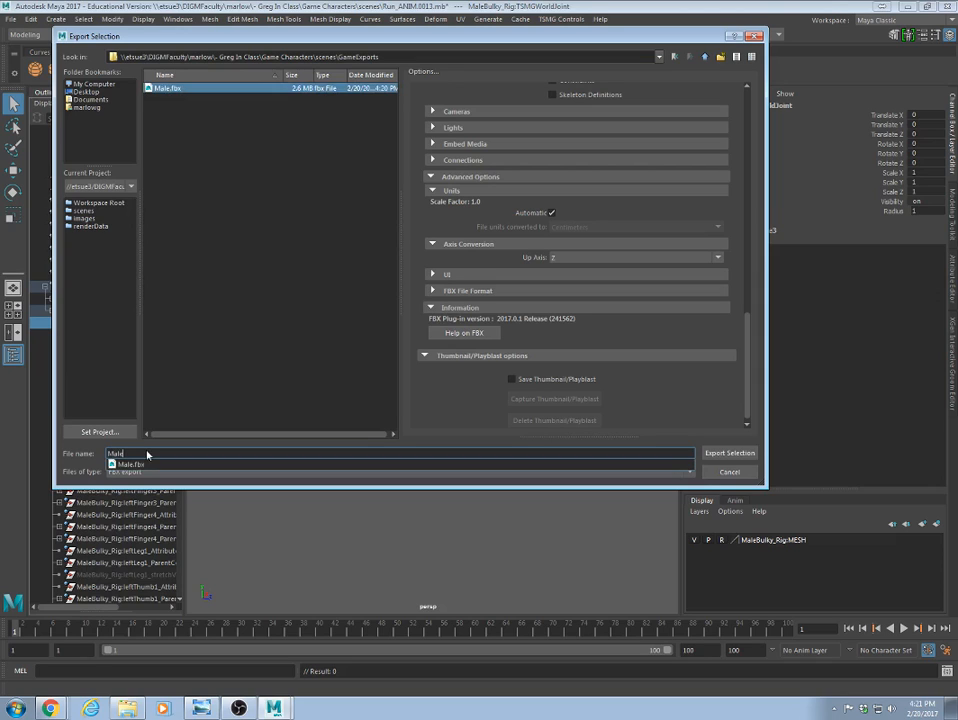
{"action": "type", "text": "_Run"}
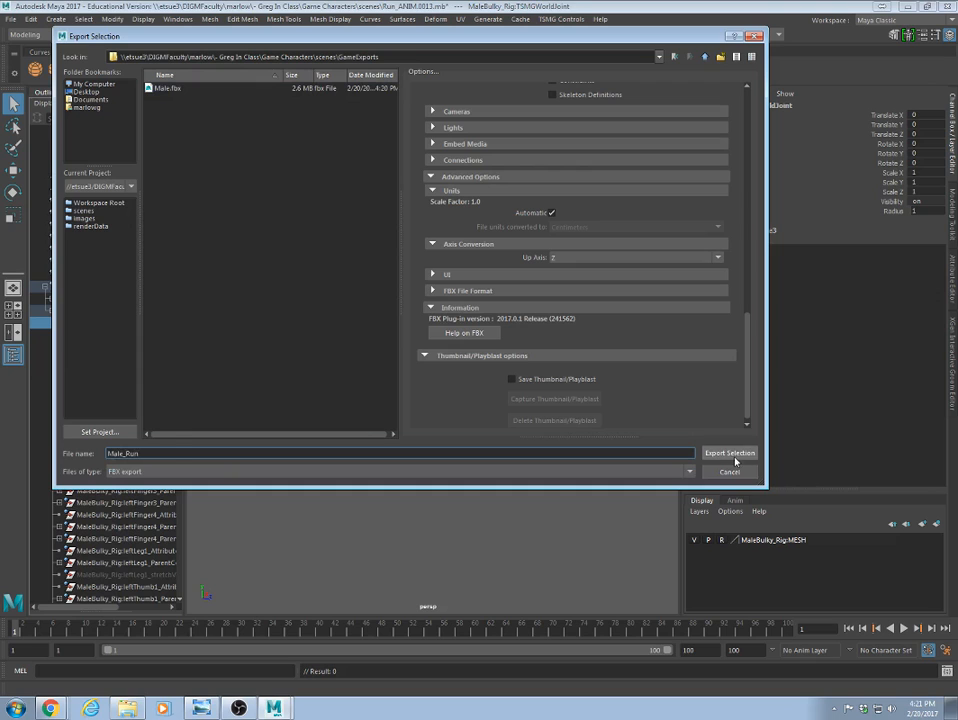
{"action": "left_click", "coordinate": [735, 456]}
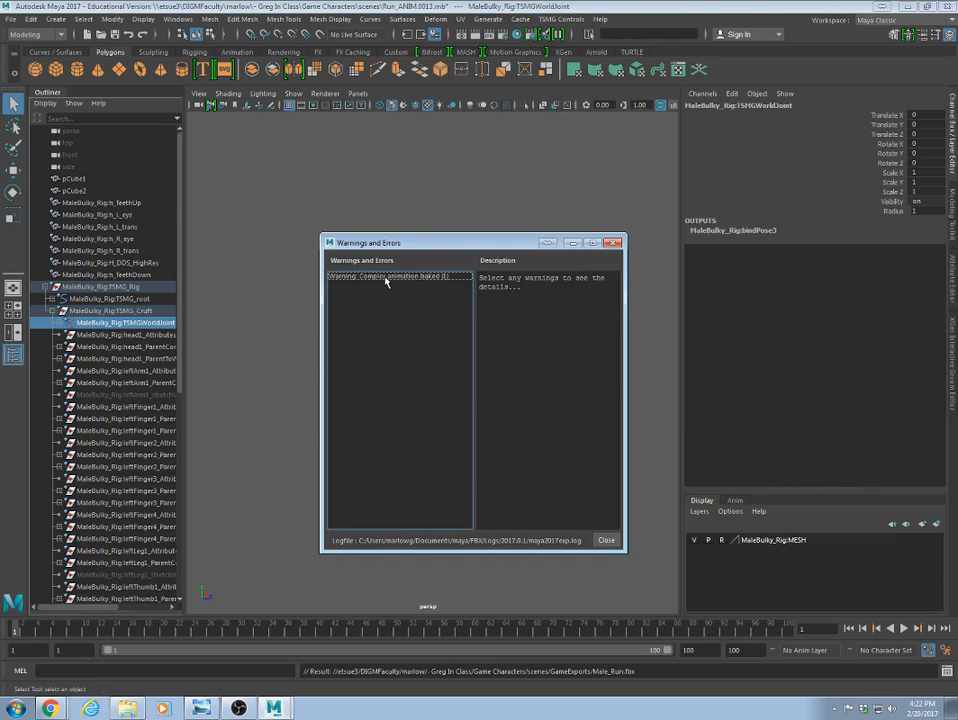
{"action": "left_click", "coordinate": [330, 278]}
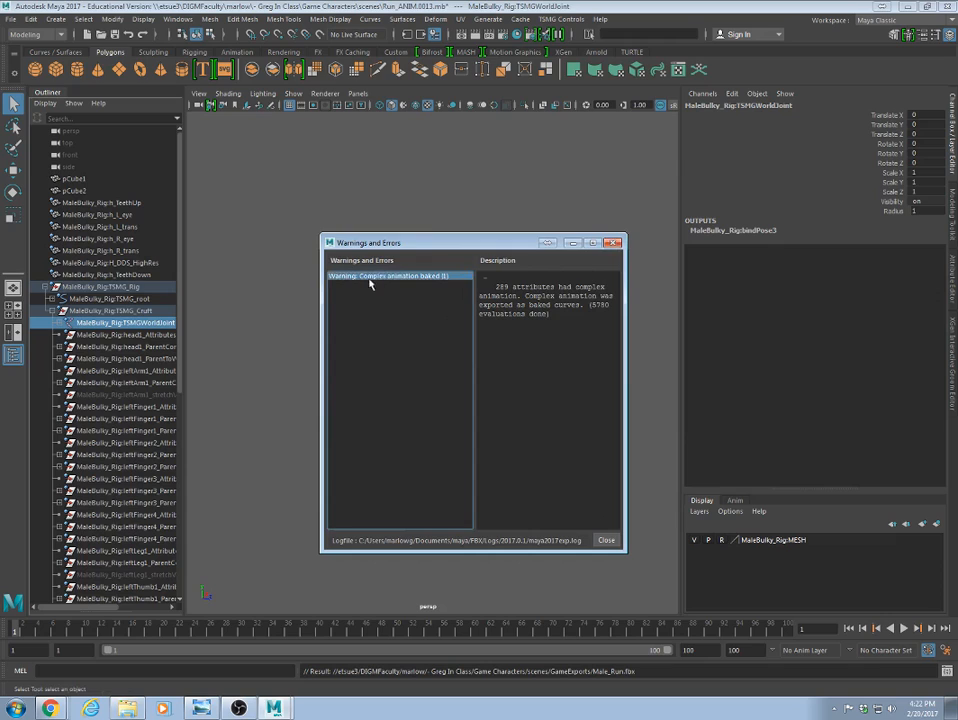
{"action": "left_click", "coordinate": [612, 243]}
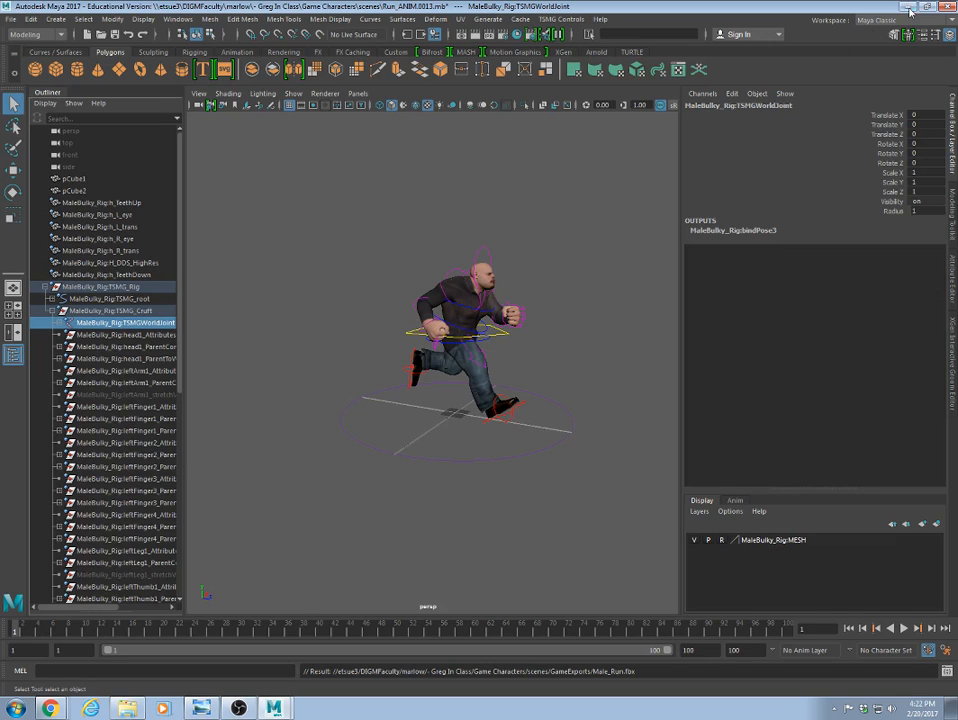
Minimize Maya, search the computer for "epic" and start the Epic Games Launcher.
{"action": "left_click", "coordinate": [909, 8]}
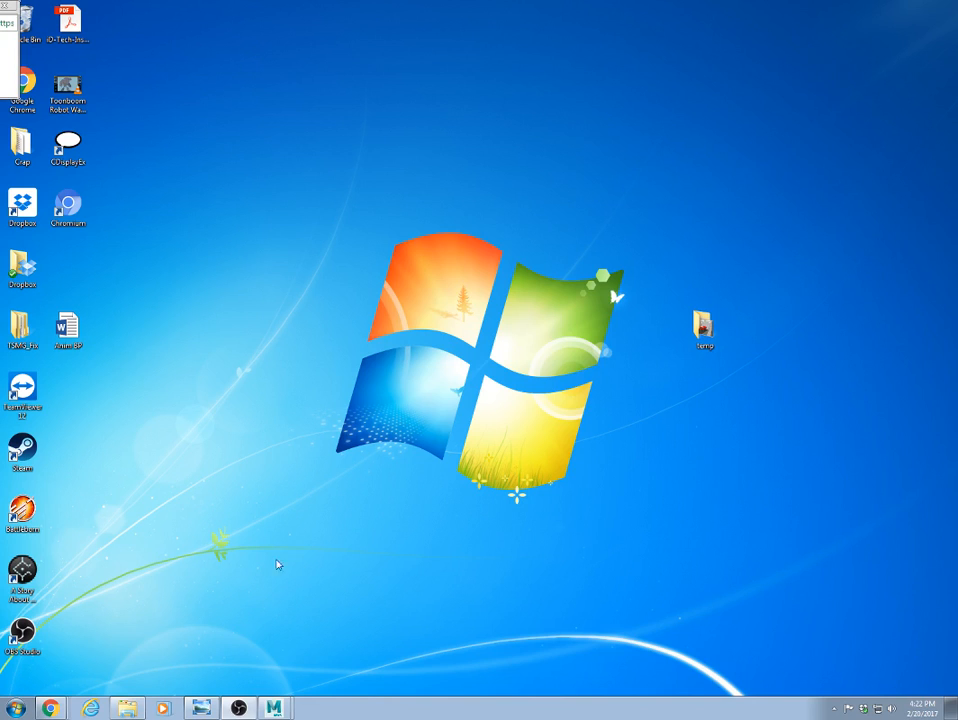
{"action": "left_click", "coordinate": [16, 709]}
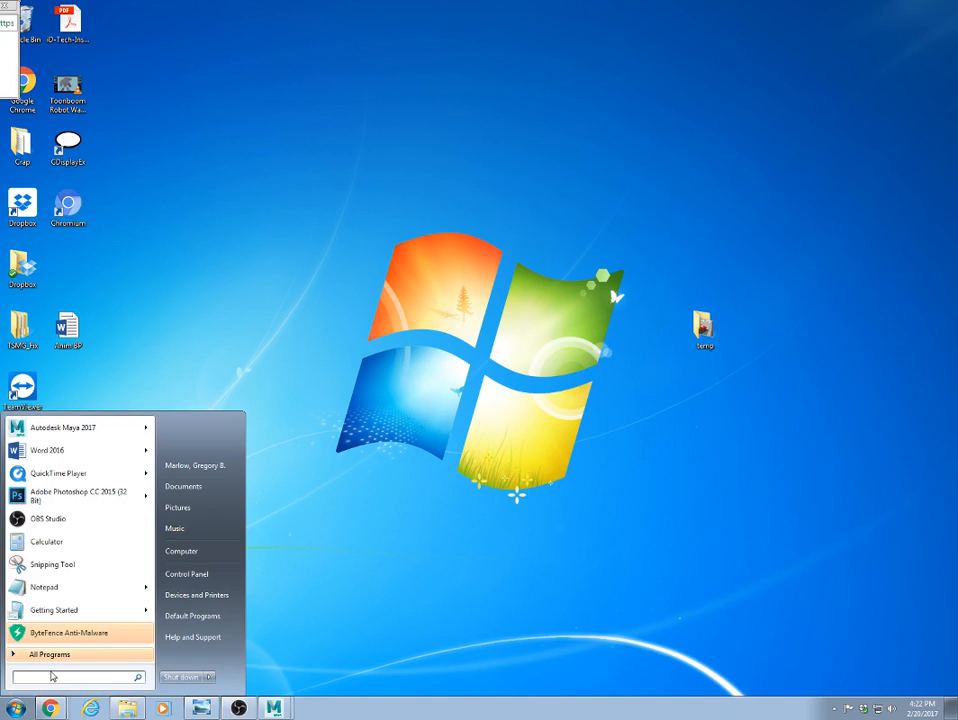
{"action": "type", "text": "epic"}
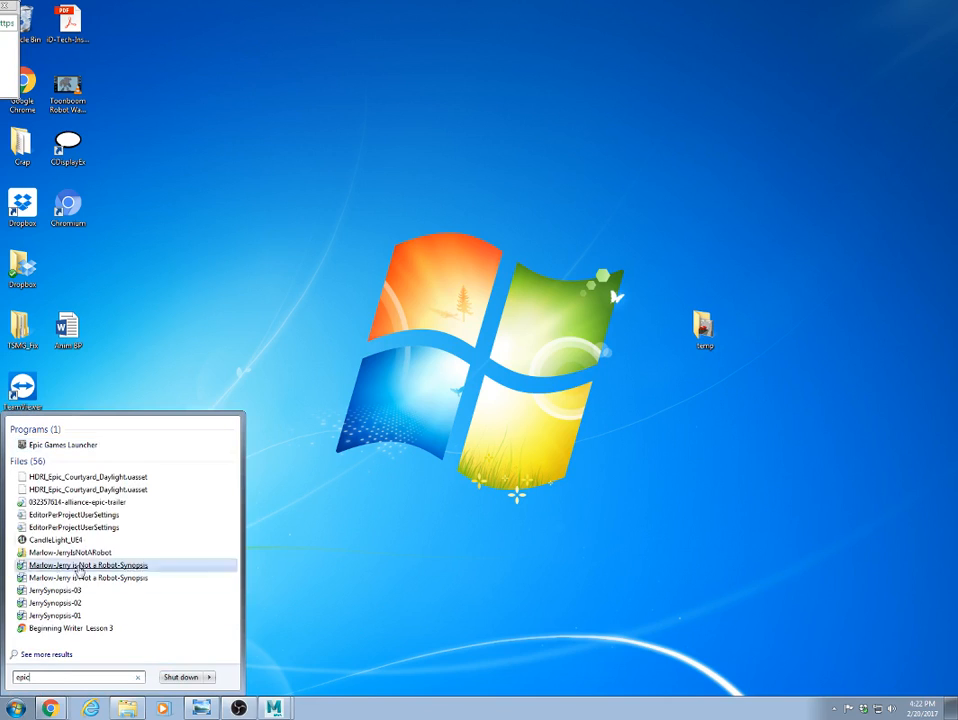
{"action": "left_click", "coordinate": [71, 446]}
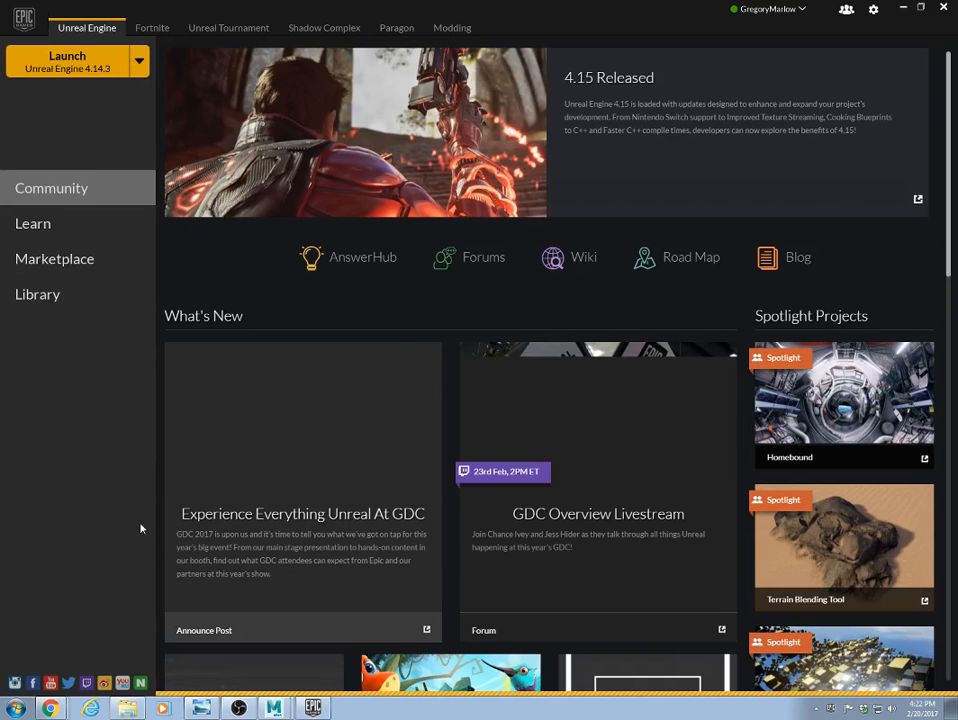
Launch Unreal Engine version 4.14.3 and bring up the new project templates and settings in its project browser.
{"action": "left_click", "coordinate": [141, 63]}
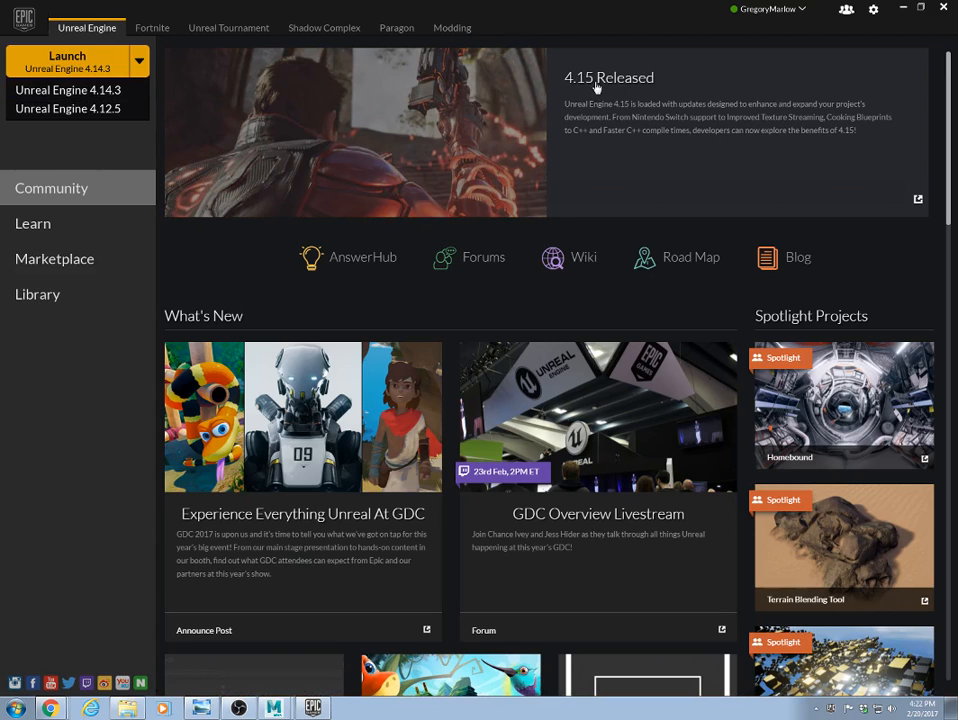
{"action": "left_click", "coordinate": [70, 92]}
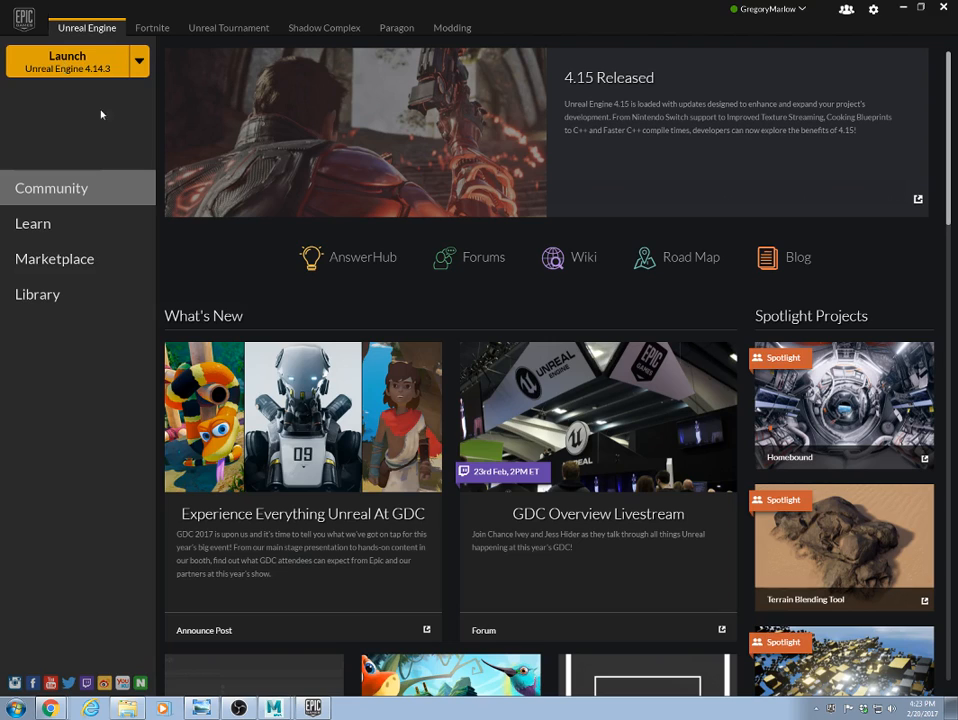
{"action": "left_click", "coordinate": [60, 50]}
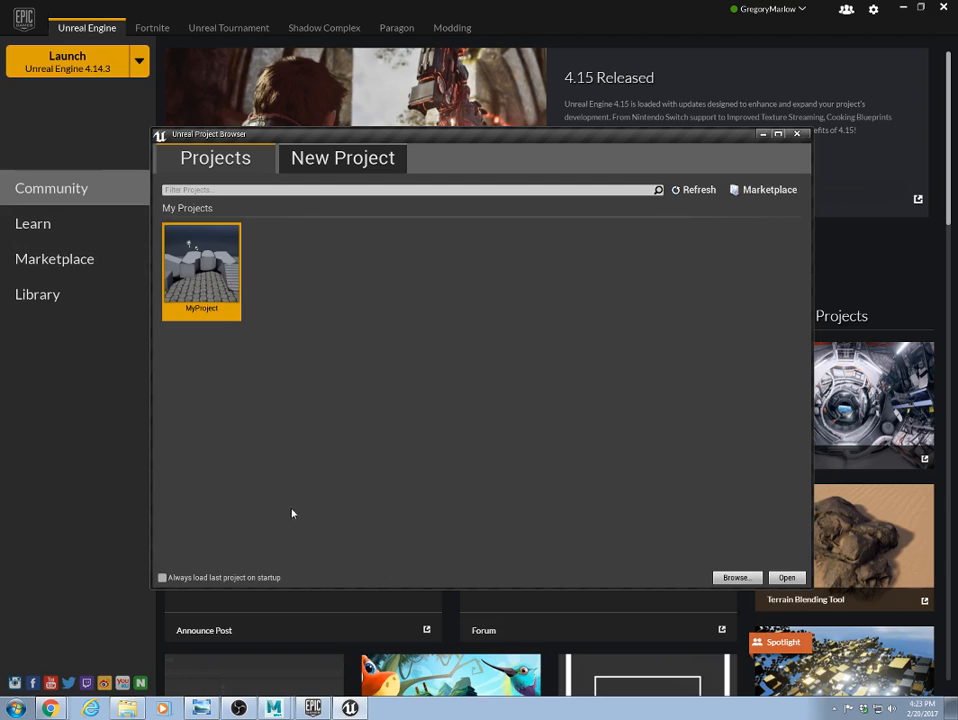
{"action": "left_click", "coordinate": [339, 160]}
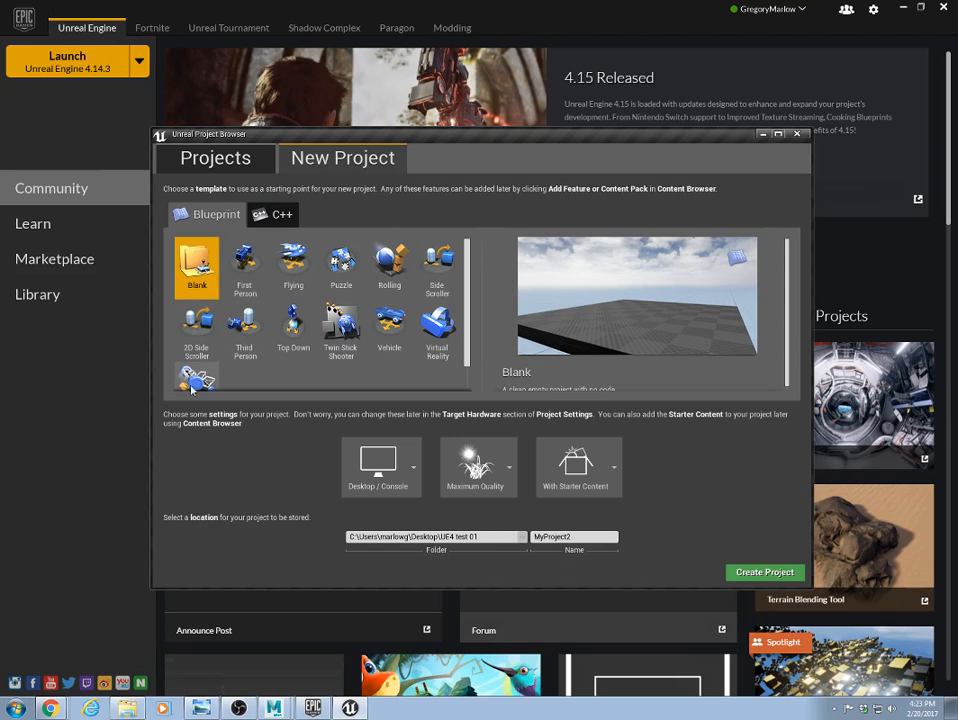
Look through the Blueprint templates and choose Third Person as the starting point for the new project.
{"action": "scroll", "coordinate": [284, 339], "scroll_direction": "down", "scroll_amount": 2}
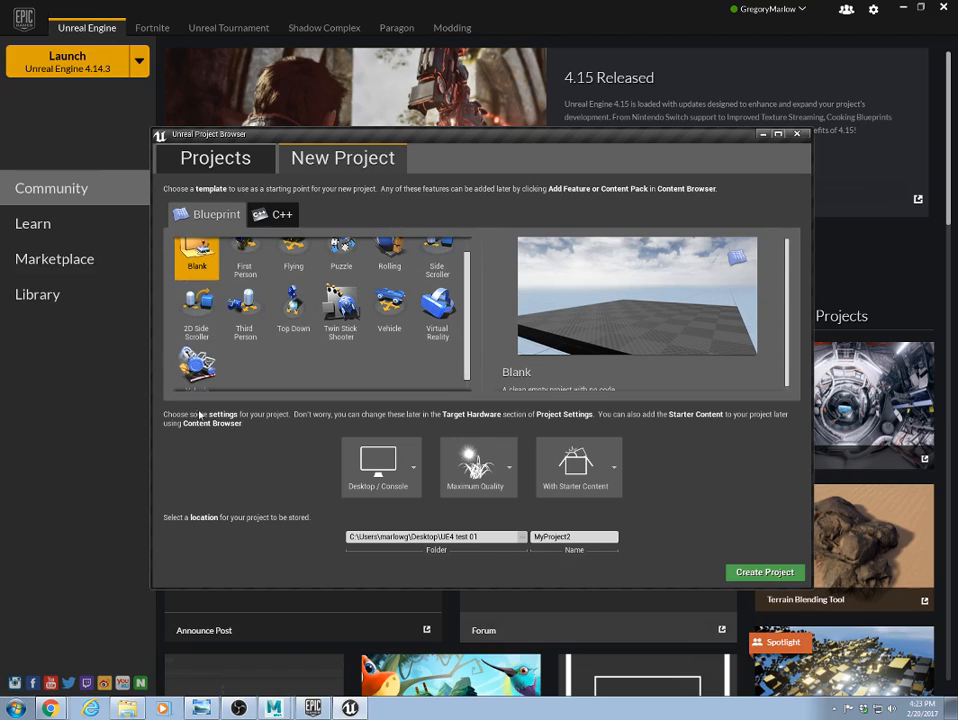
{"action": "scroll", "coordinate": [326, 350], "scroll_direction": "up", "scroll_amount": 2}
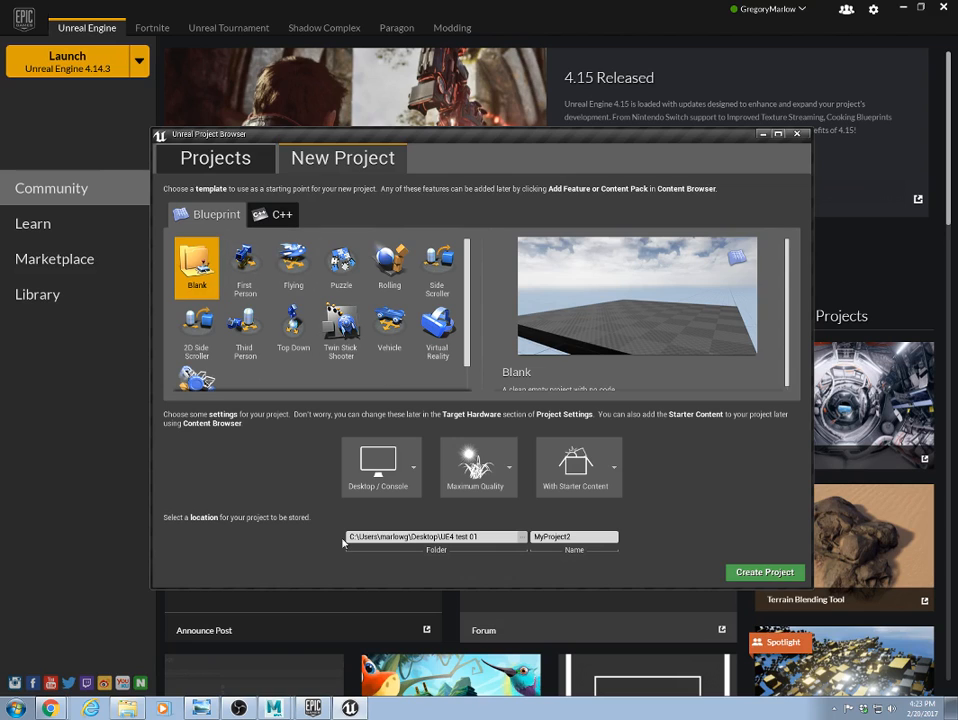
{"action": "left_click", "coordinate": [250, 329]}
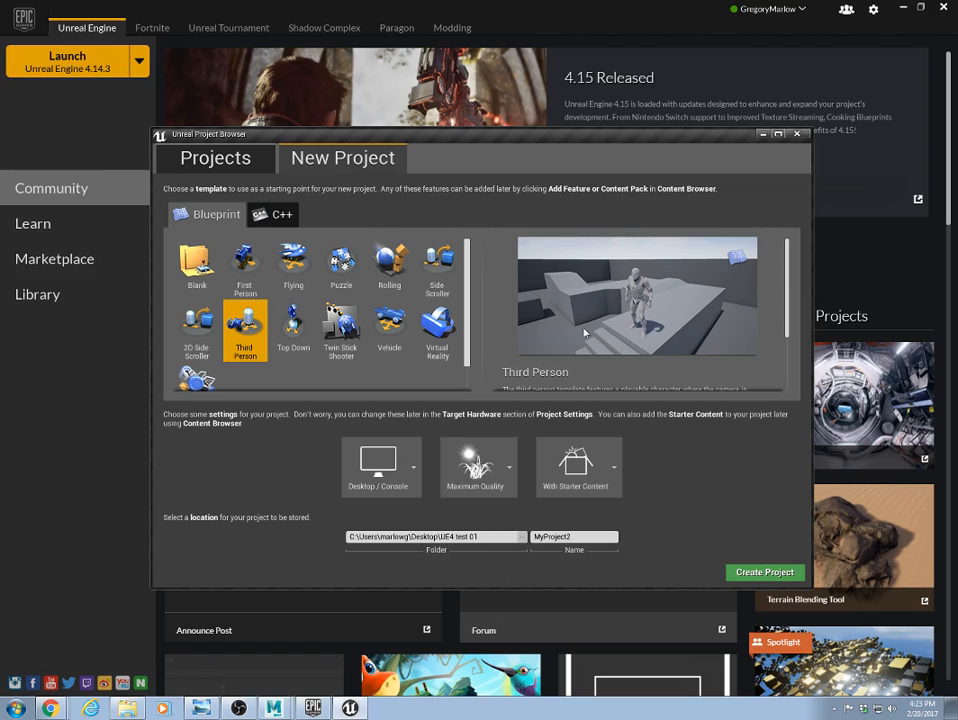
{"action": "scroll", "coordinate": [586, 333], "scroll_direction": "down", "scroll_amount": 1}
{"action": "scroll", "coordinate": [591, 329], "scroll_direction": "up", "scroll_amount": 1}
Create the Third Person project MyProject in a new Desktop folder named UE4Tutorila.
{"action": "left_click", "coordinate": [523, 539]}
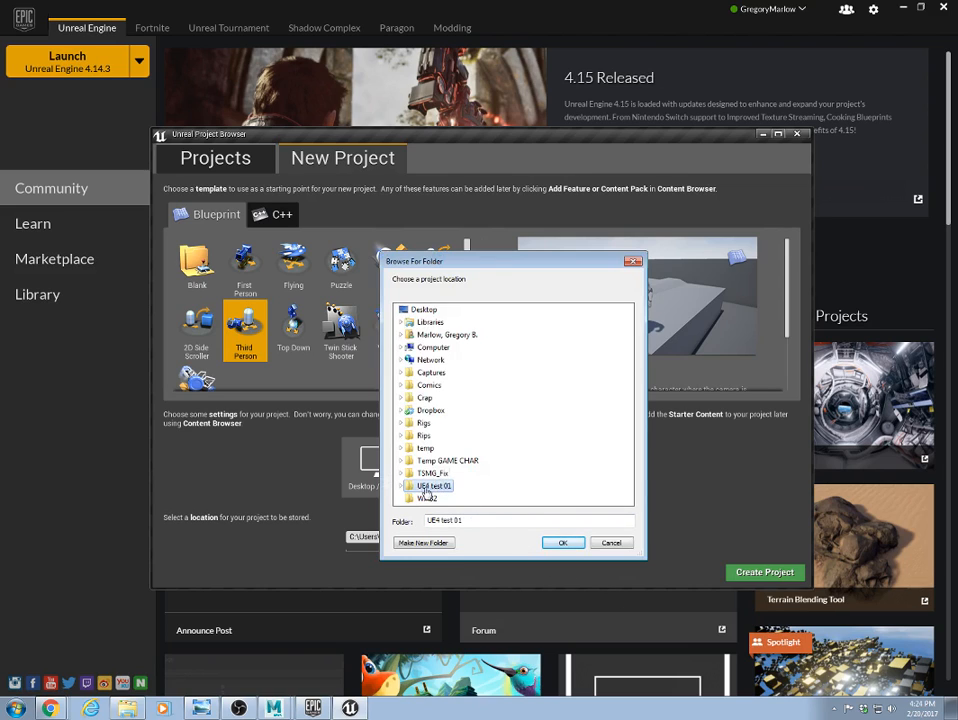
{"action": "left_click", "coordinate": [418, 544]}
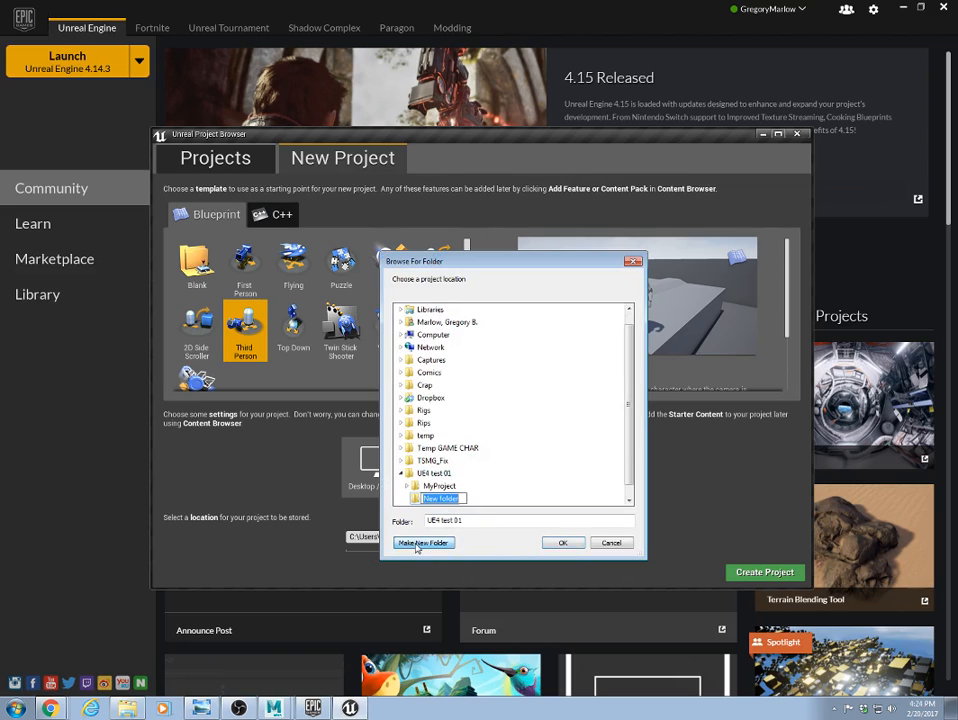
{"action": "left_click", "coordinate": [427, 475]}
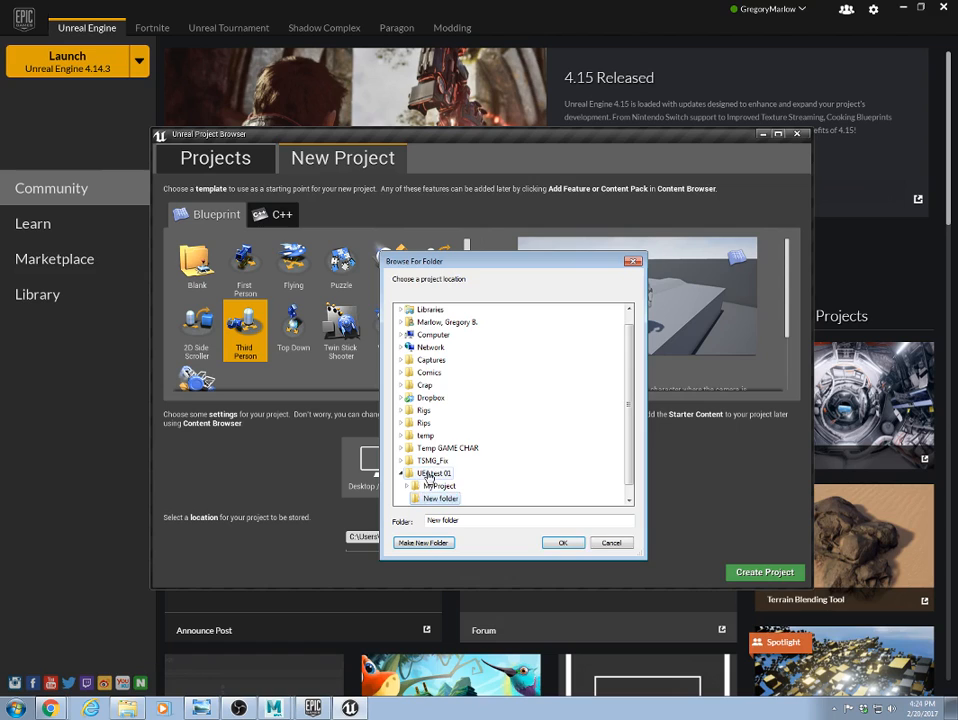
{"action": "scroll", "coordinate": [415, 390], "scroll_direction": "up", "scroll_amount": 1}
{"action": "left_click", "coordinate": [426, 311]}
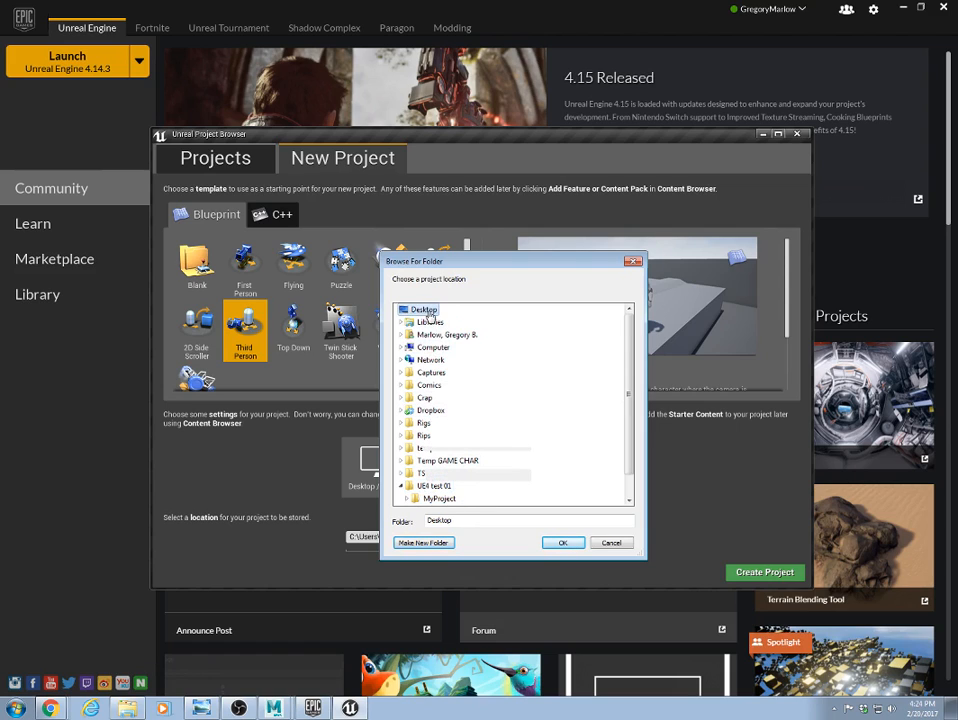
{"action": "left_click", "coordinate": [424, 544]}
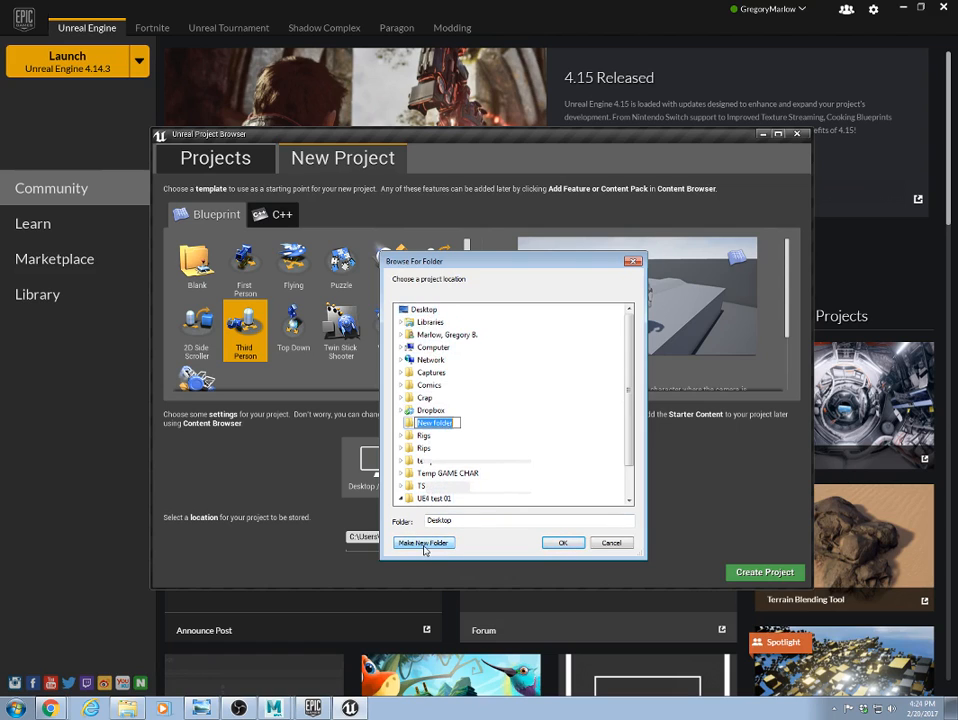
{"action": "type", "text": "UE"}
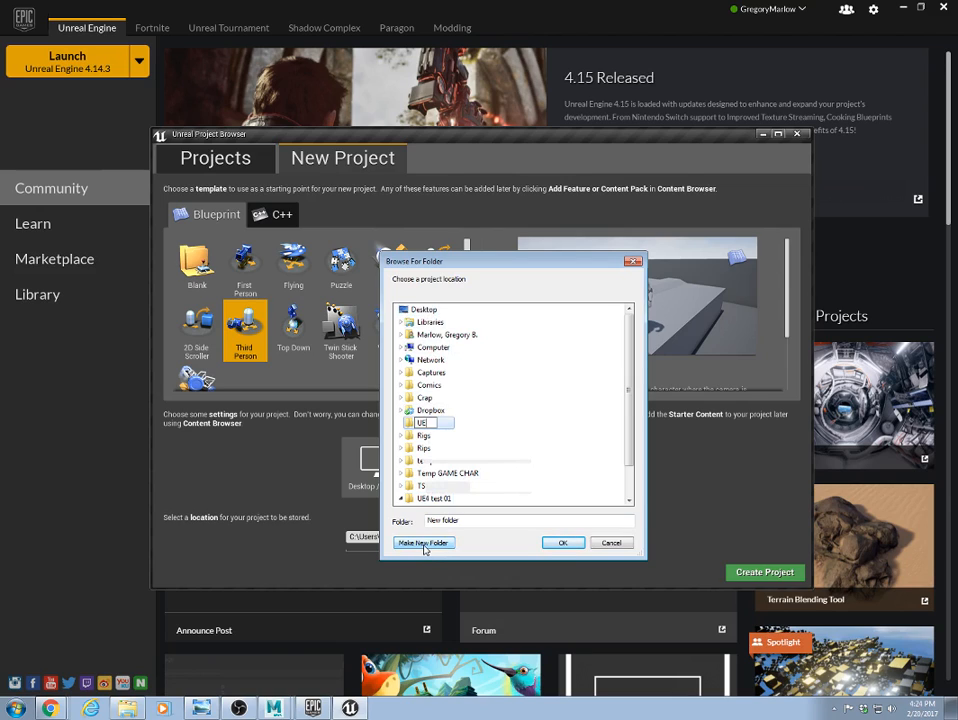
{"action": "type", "text": "4Tutorials"}
{"action": "key", "text": "Return"}
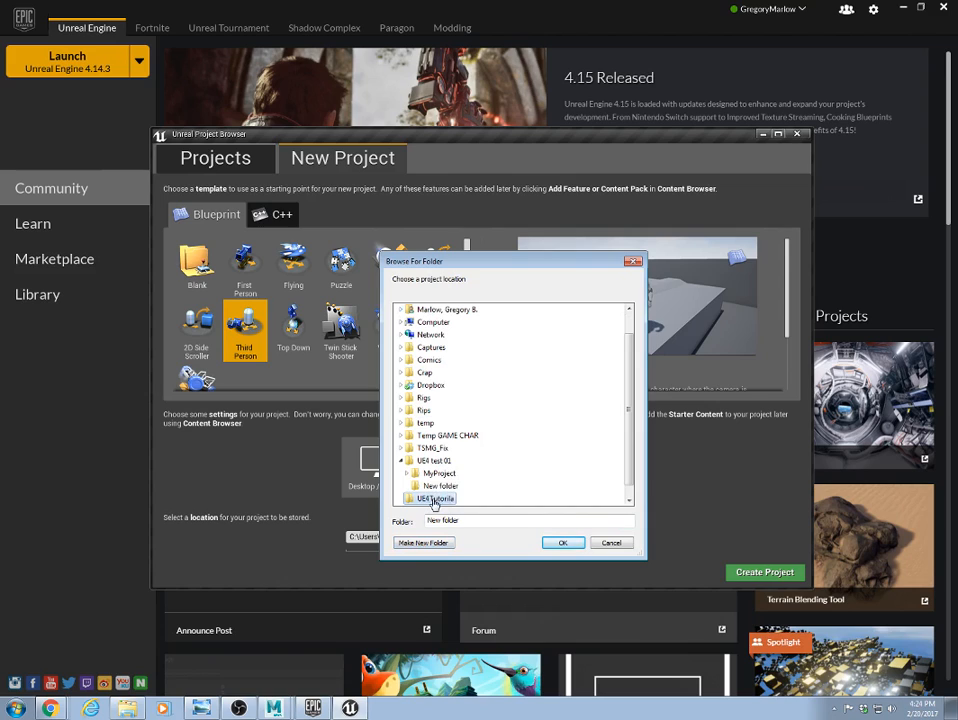
{"action": "left_click", "coordinate": [562, 543]}
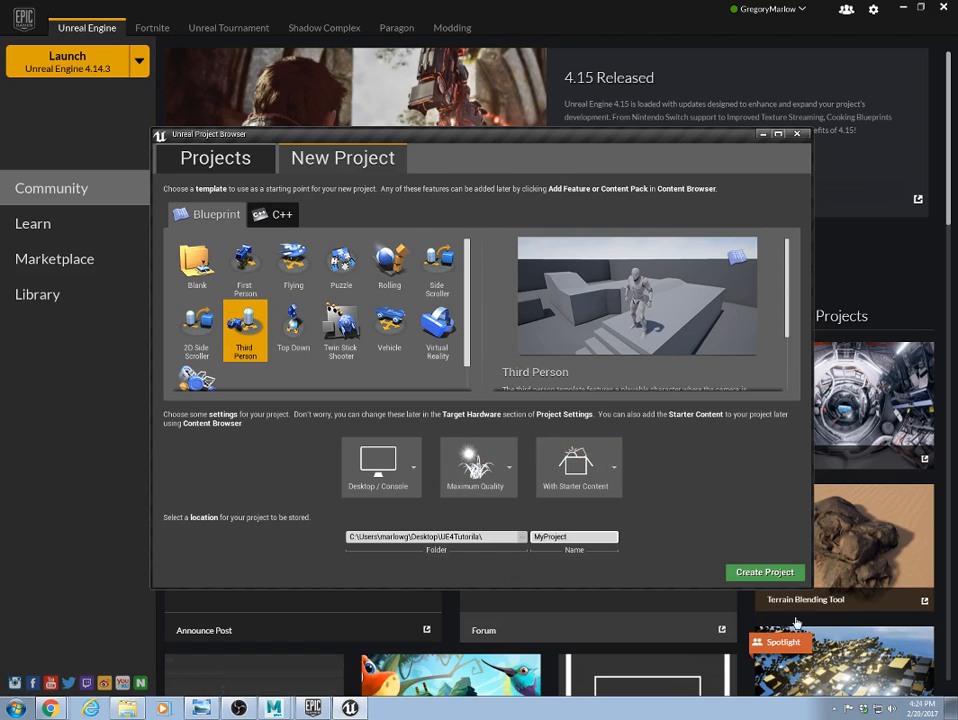
{"action": "left_click", "coordinate": [765, 572]}
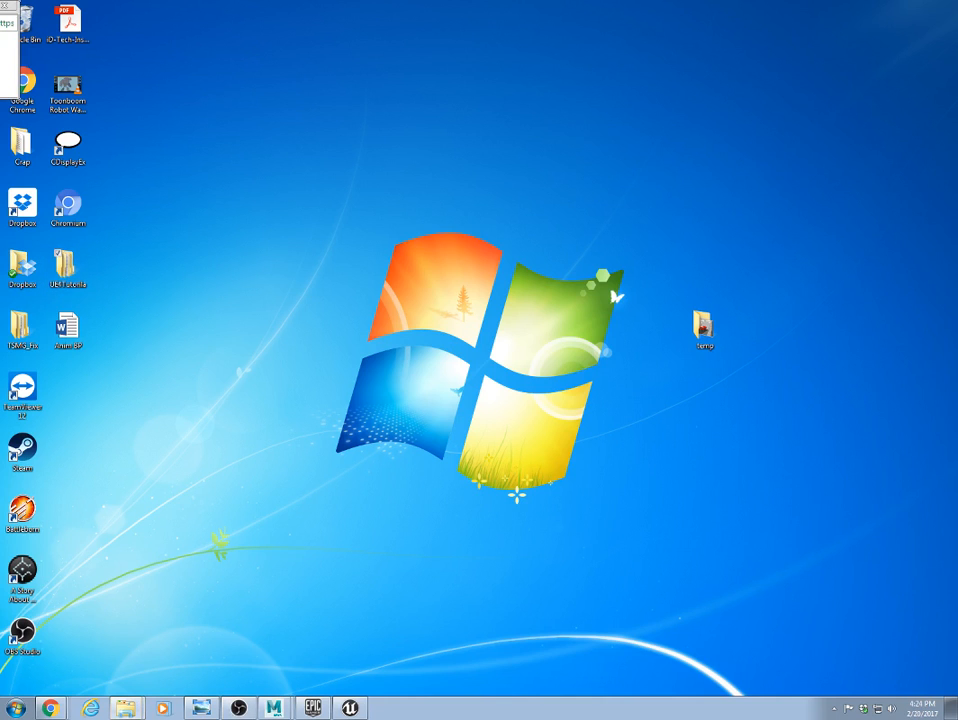
Inspect the MyProject folder inside UE4Tutorila and its Content subfolders in the file explorer, and close the window.
{"action": "left_click_drag", "start_coordinate": [0, 38], "coordinate": [496, 34]}
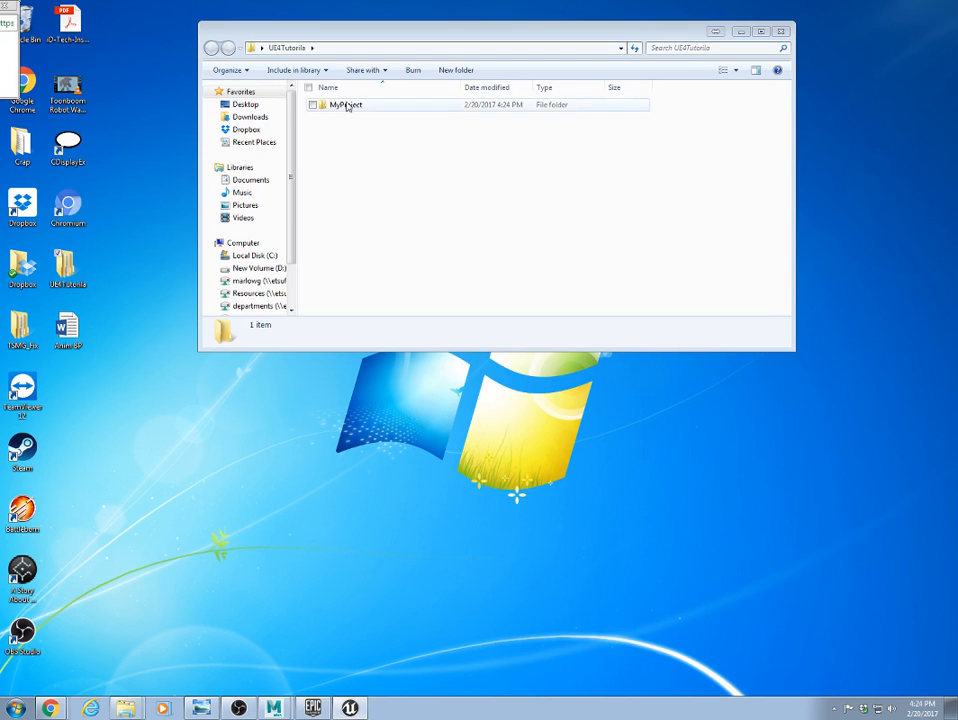
{"action": "double_click", "coordinate": [344, 106]}
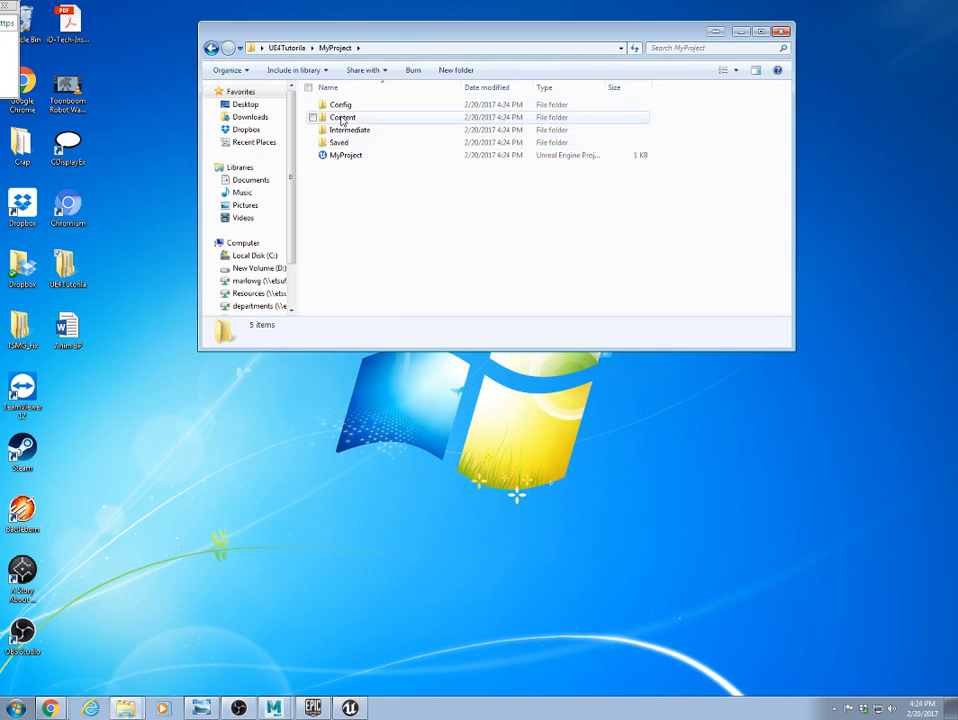
{"action": "double_click", "coordinate": [341, 118]}
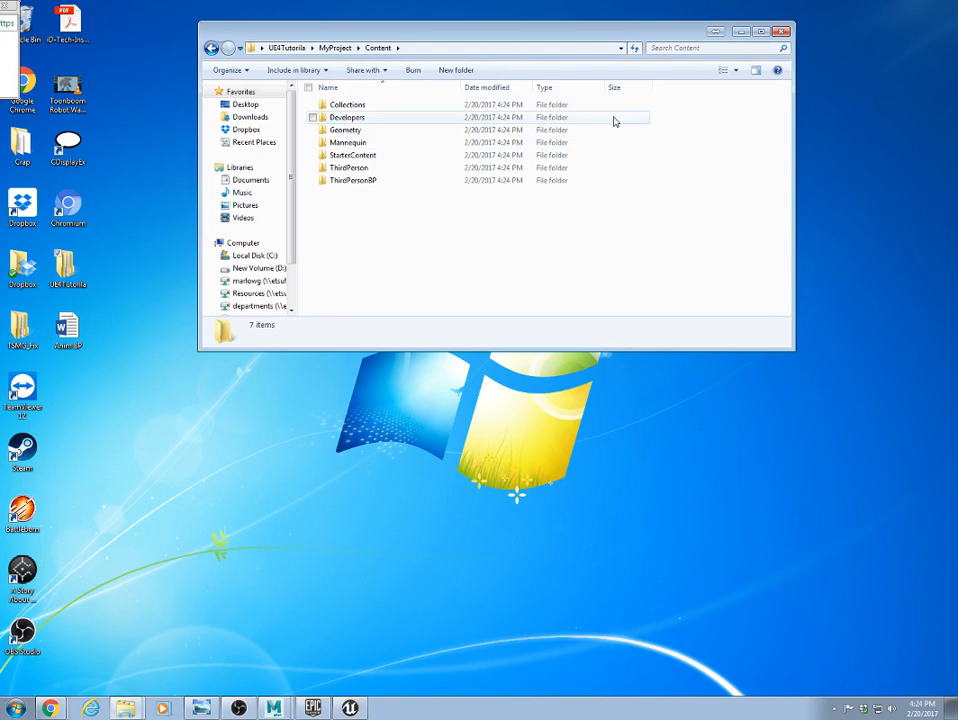
{"action": "left_click", "coordinate": [780, 32]}
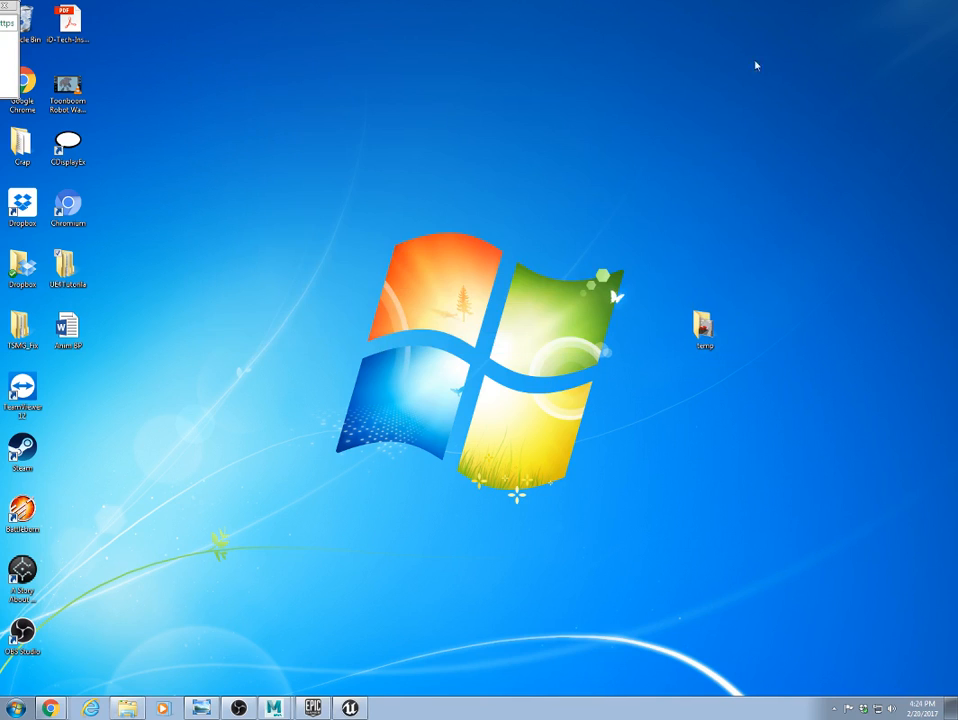
Switch to the Unreal Editor and play-test the example map, running the character up the stairs and jumping, and end the session.
{"action": "left_click", "coordinate": [350, 708]}
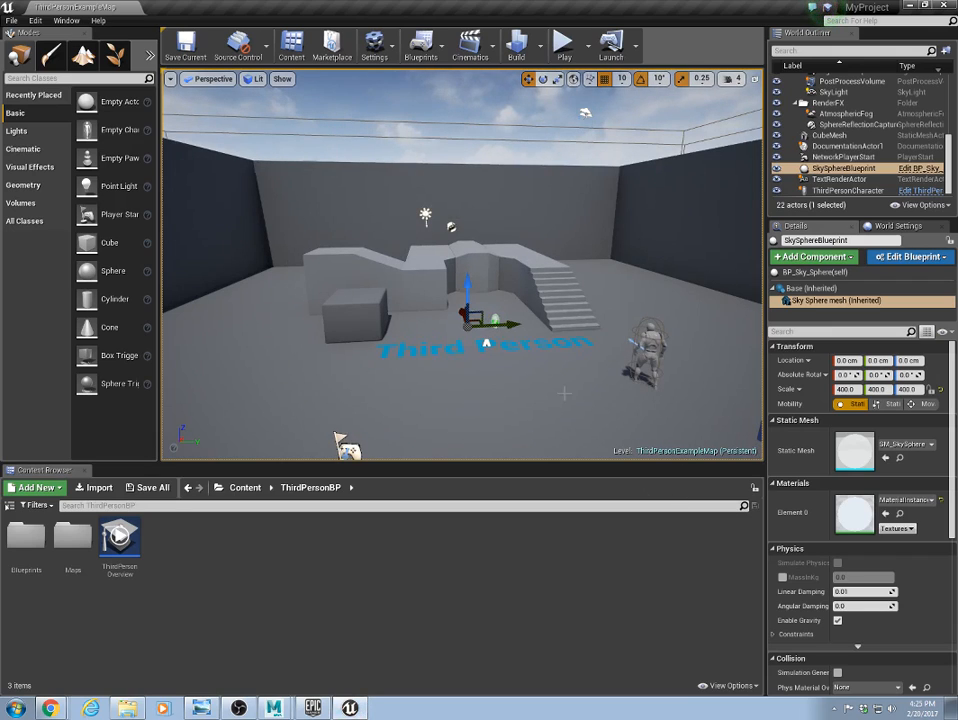
{"action": "left_click", "coordinate": [563, 52]}
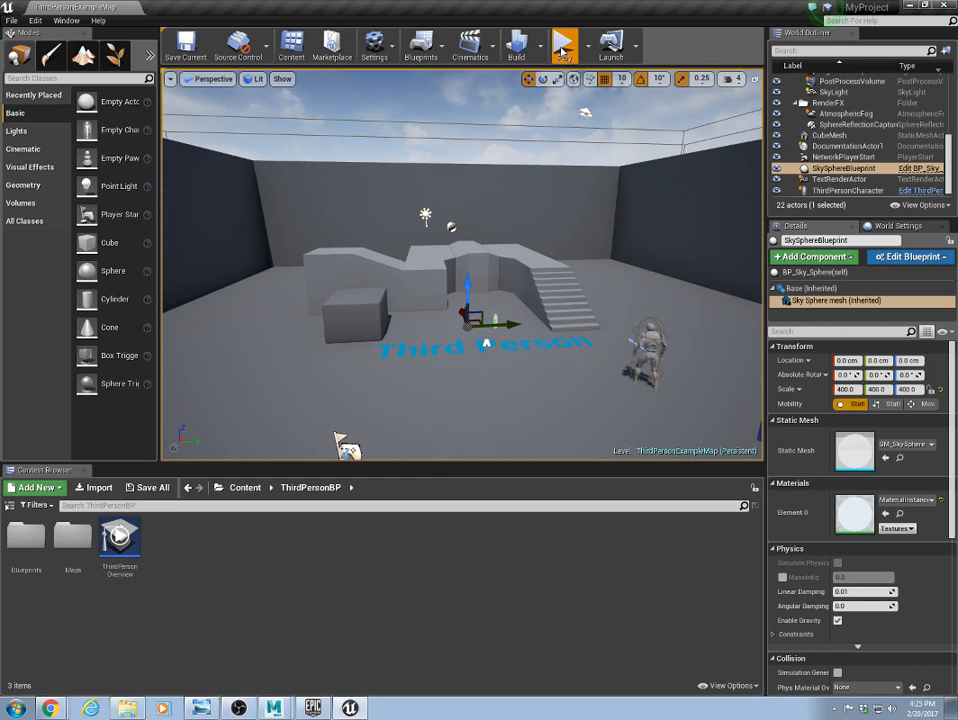
{"action": "key", "text": "w"}
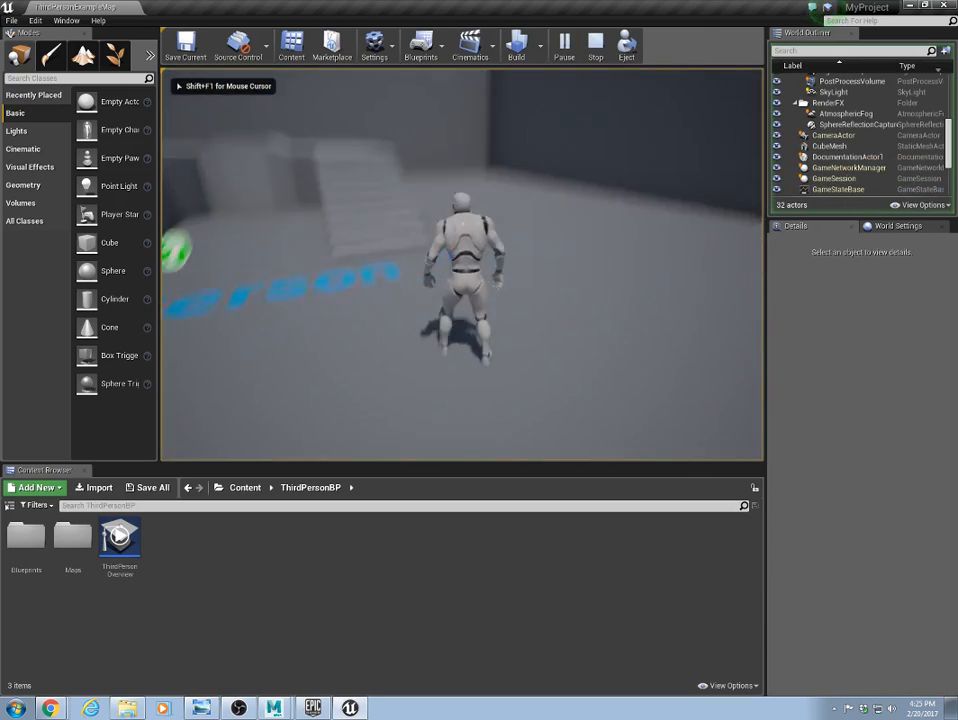
{"action": "key", "text": "w"}
{"action": "key", "text": "w"}
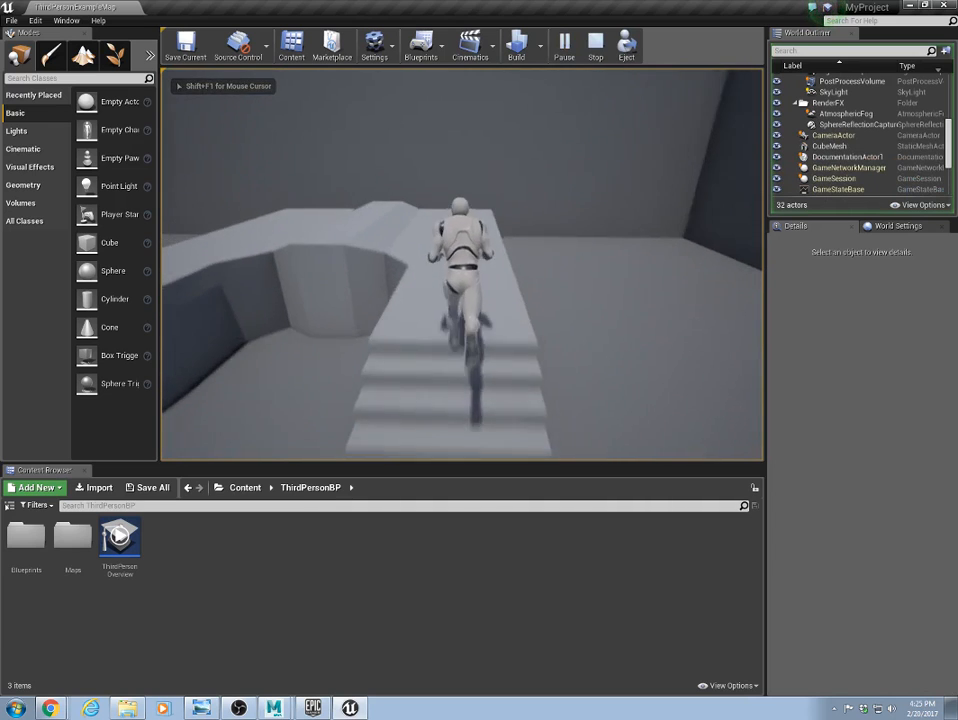
{"action": "key", "text": "w"}
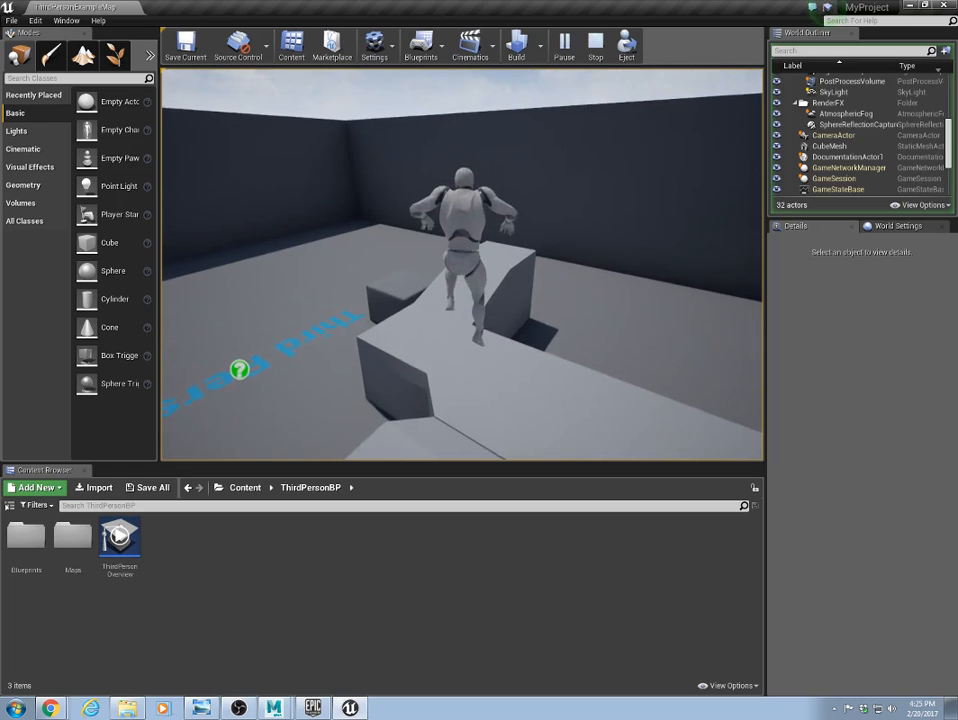
{"action": "key", "text": "w"}
{"action": "key", "text": "space"}
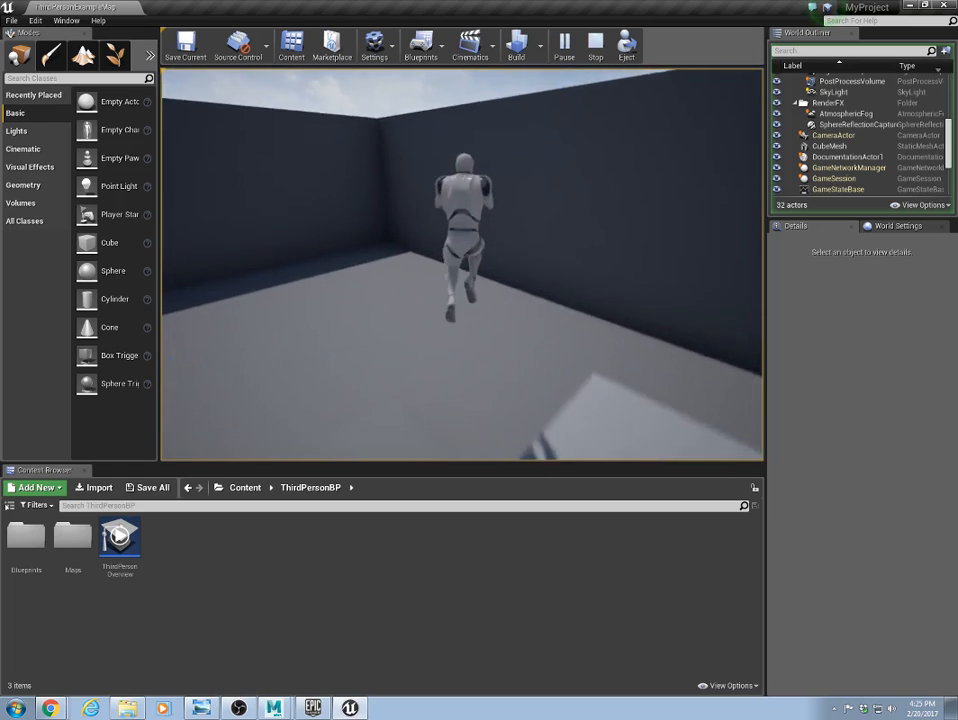
{"action": "key", "text": "w"}
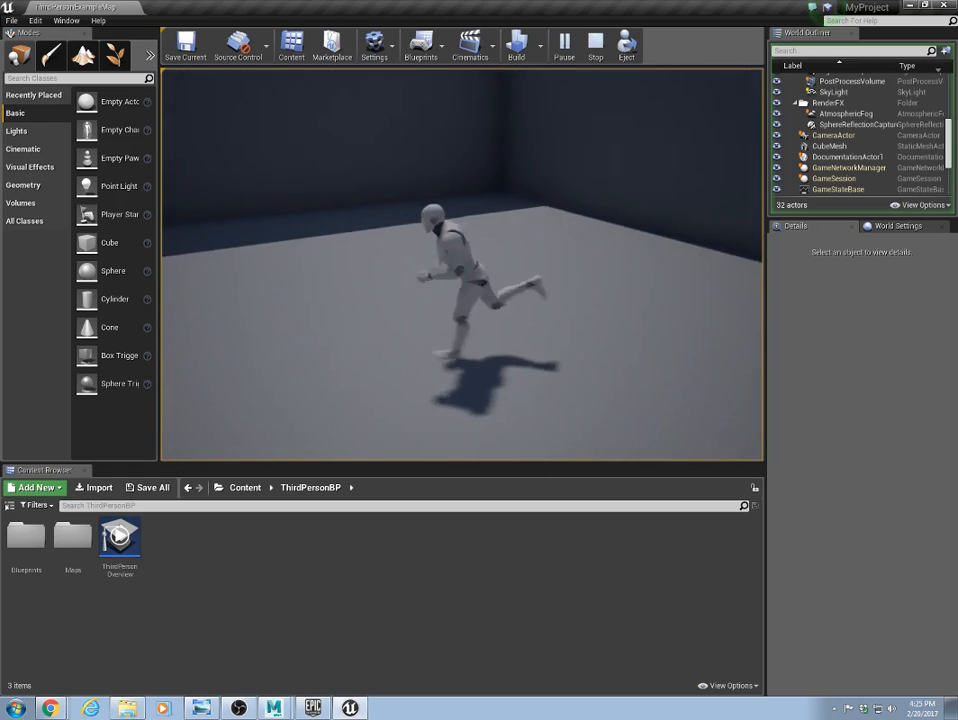
{"action": "key", "text": "w"}
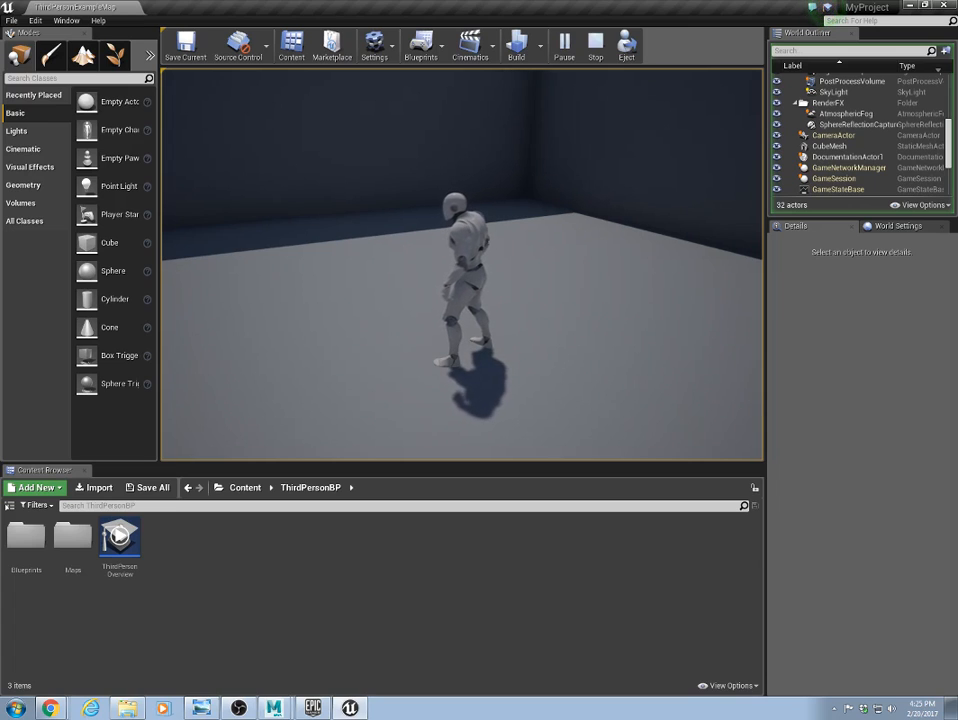
{"action": "key", "text": "Escape"}
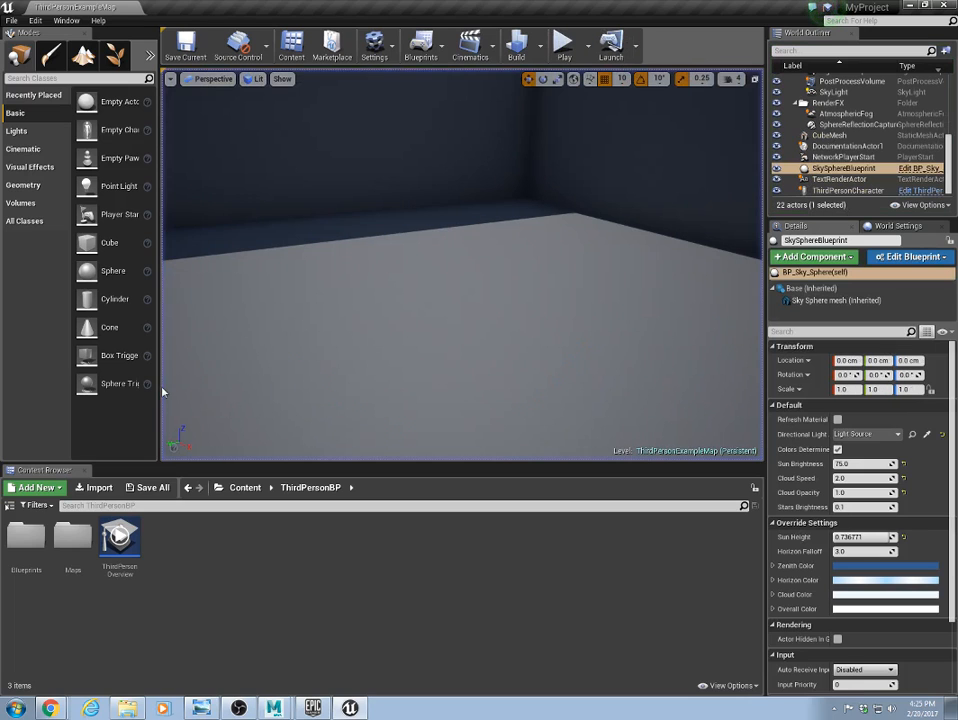
Try placing a basic Cube on the open floor beside the Third Person lettering, and undo the placement.
{"action": "scroll", "coordinate": [562, 321], "scroll_direction": "down", "scroll_amount": 4}
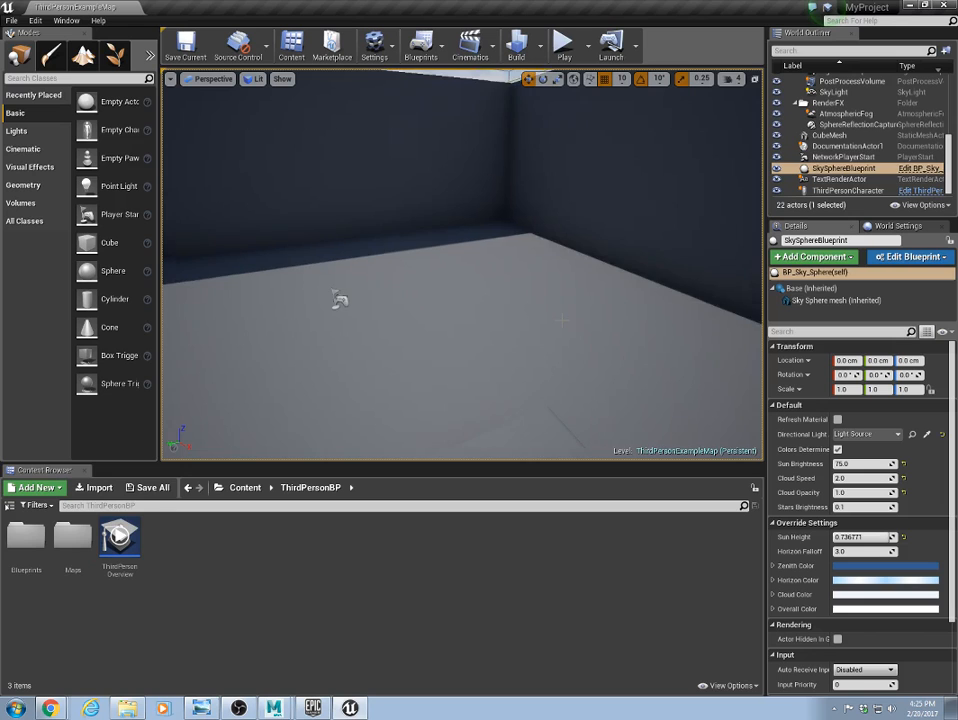
{"action": "right_click_drag", "start_coordinate": [462, 265], "coordinate": [495, 260]}
{"action": "key", "text": "w"}
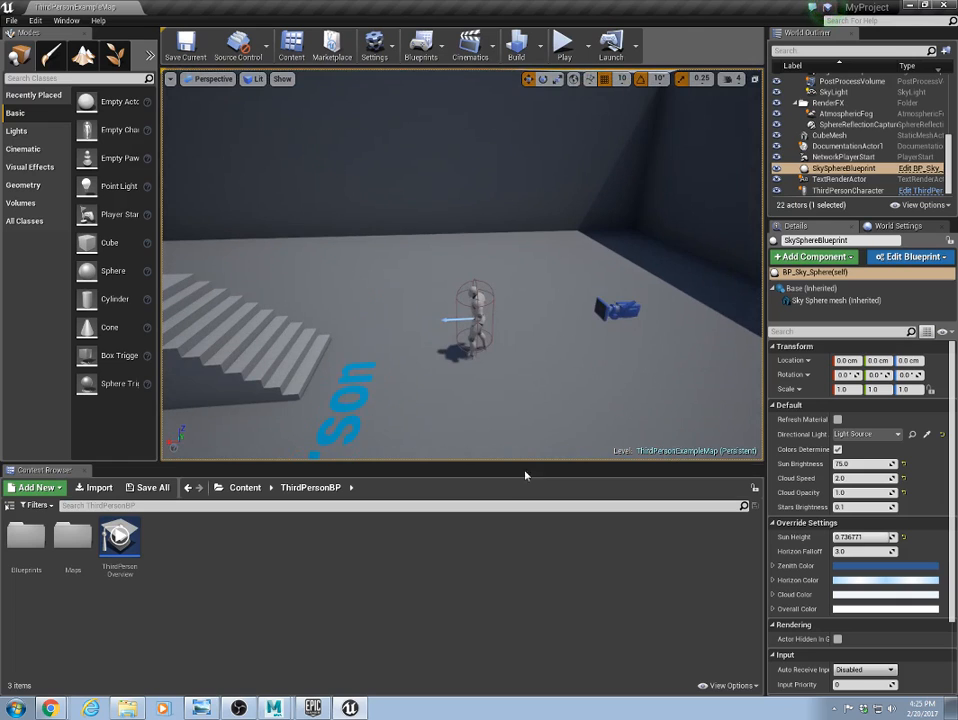
{"action": "right_click_drag", "start_coordinate": [604, 368], "coordinate": [590, 405]}
{"action": "scroll", "coordinate": [620, 358], "scroll_direction": "down", "scroll_amount": 5}
{"action": "right_click_drag", "start_coordinate": [595, 165], "coordinate": [565, 194]}
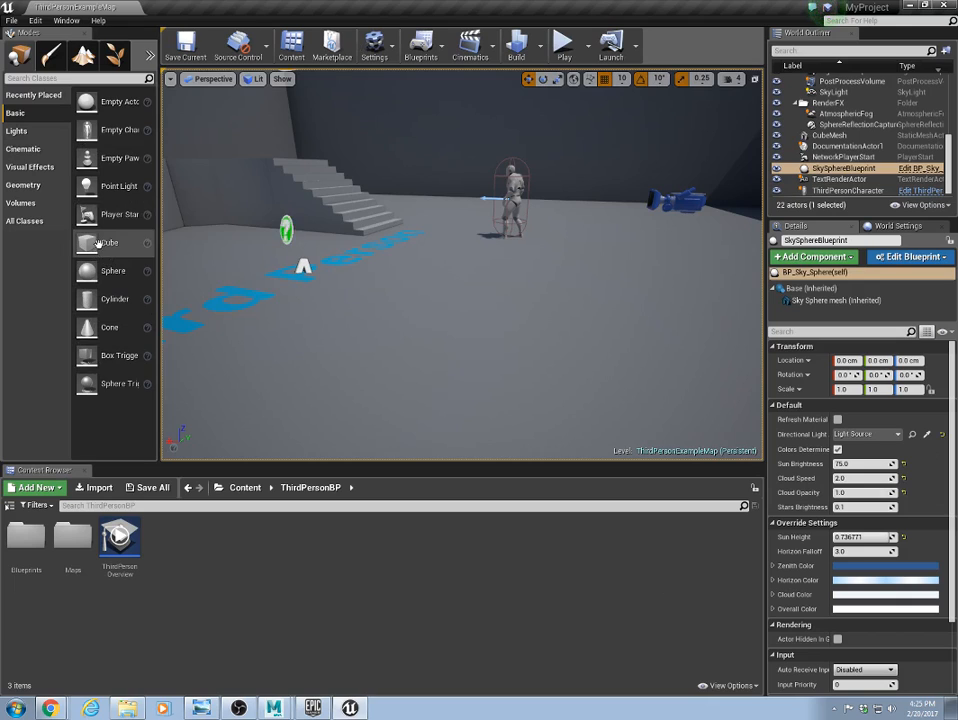
{"action": "left_click_drag", "start_coordinate": [110, 242], "coordinate": [387, 327]}
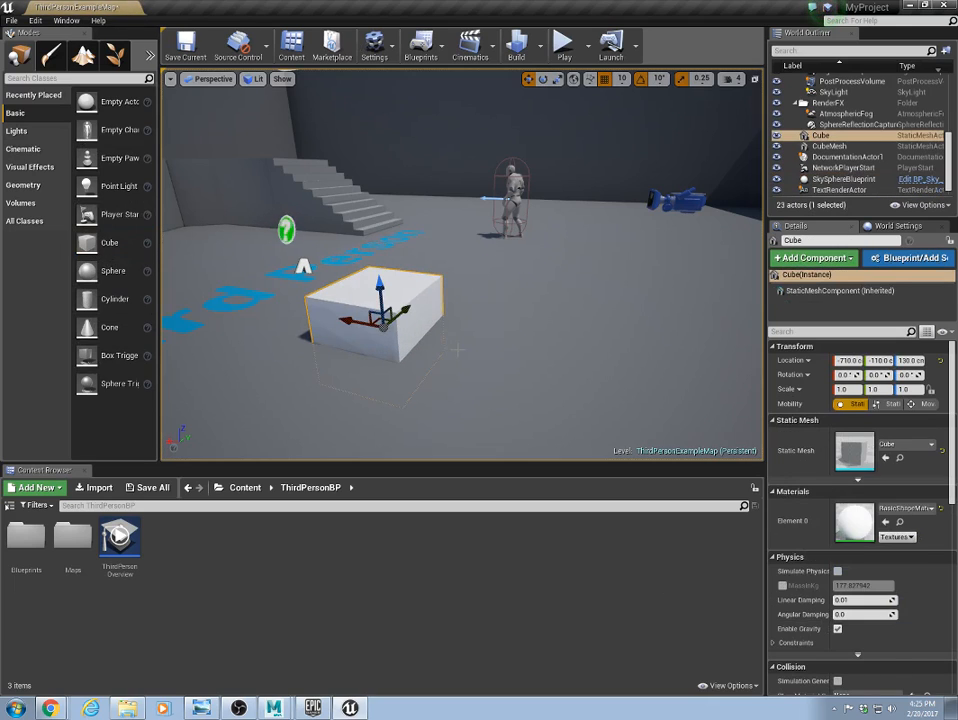
{"action": "key", "text": "ctrl+z"}
Try moving and rotating the staircase mesh in the level, and undo the transforms.
{"action": "left_click", "coordinate": [334, 205]}
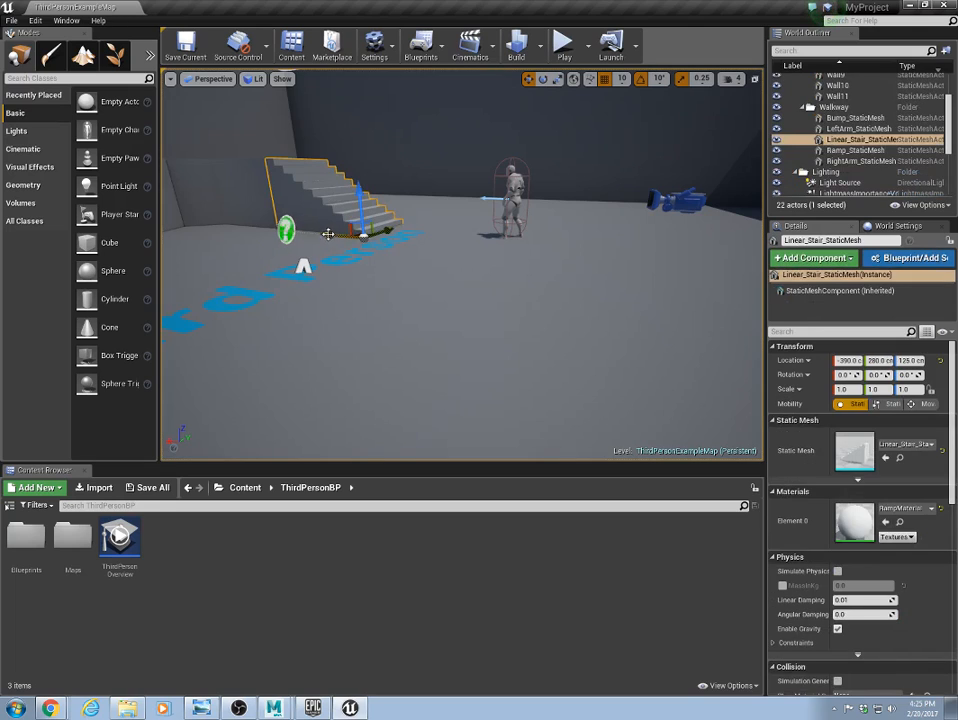
{"action": "left_click_drag", "start_coordinate": [334, 230], "coordinate": [428, 258]}
{"action": "key", "text": "e"}
{"action": "left_click_drag", "start_coordinate": [388, 250], "coordinate": [325, 168]}
{"action": "key", "text": "ctrl+z"}
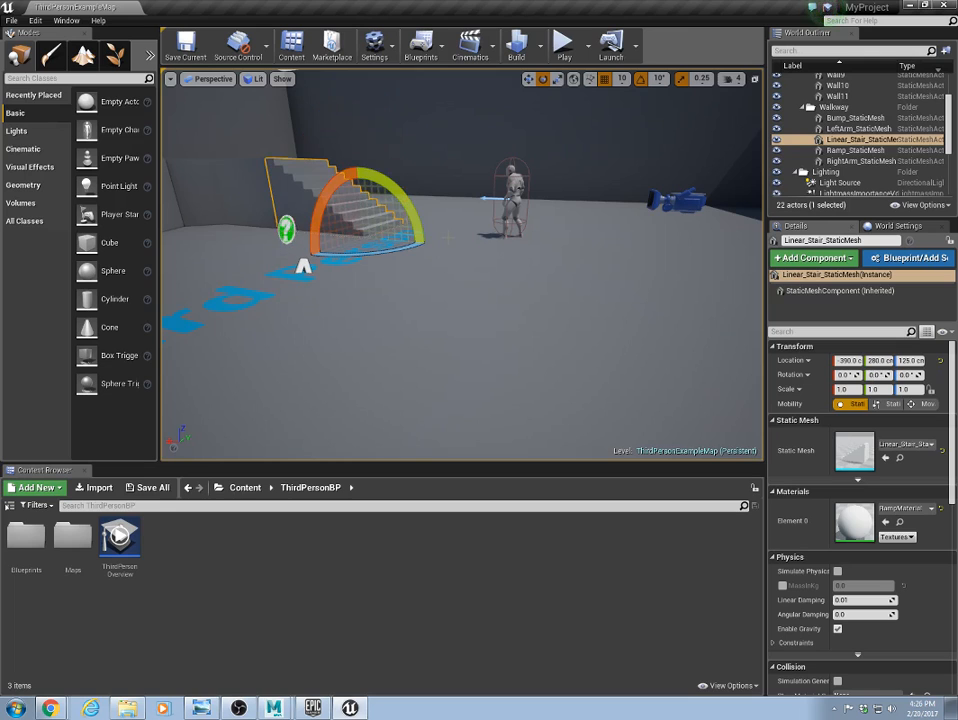
Show the Content Browser's folder tree, expand and open the Mannequin folder, and select the mannequin character in the level.
{"action": "right_click_drag", "start_coordinate": [460, 265], "coordinate": [413, 265]}
{"action": "key", "text": "s"}
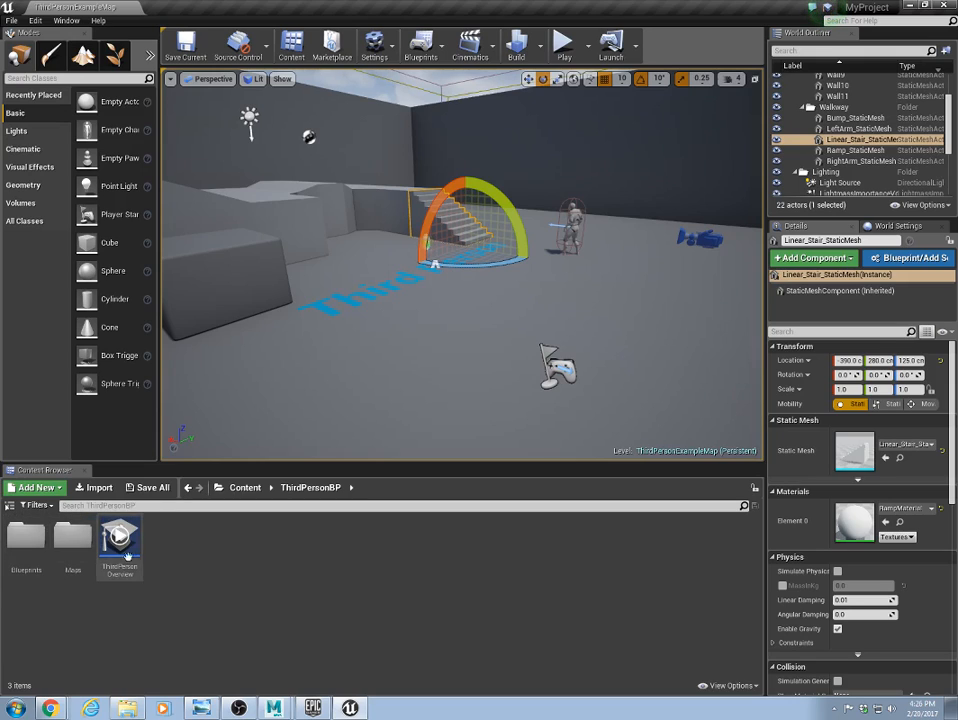
{"action": "left_click", "coordinate": [9, 508]}
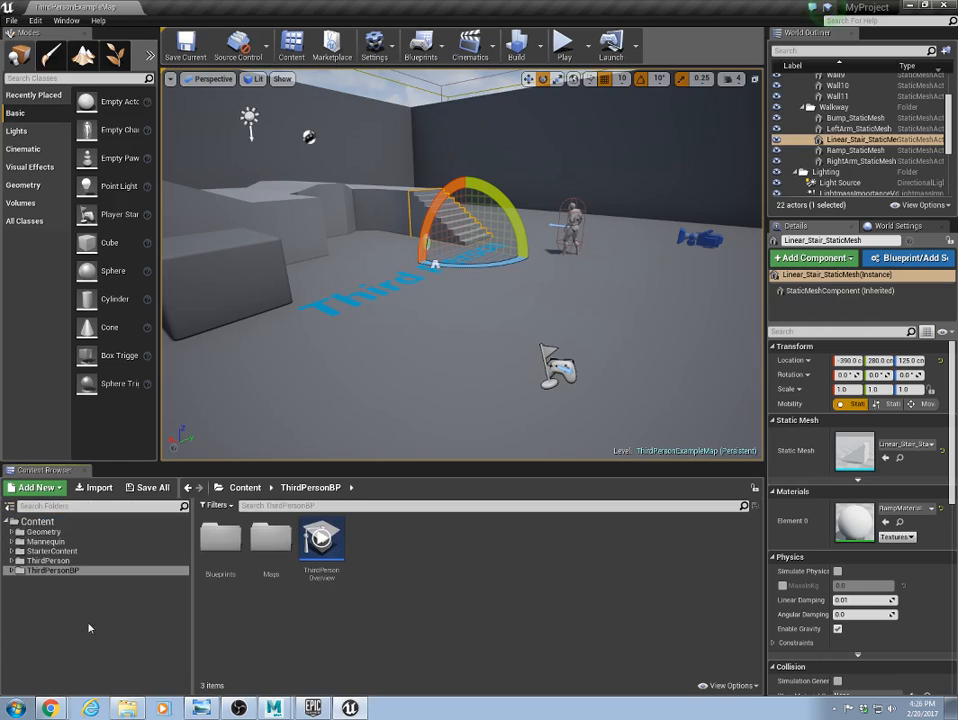
{"action": "left_click", "coordinate": [11, 541]}
{"action": "left_click", "coordinate": [40, 541]}
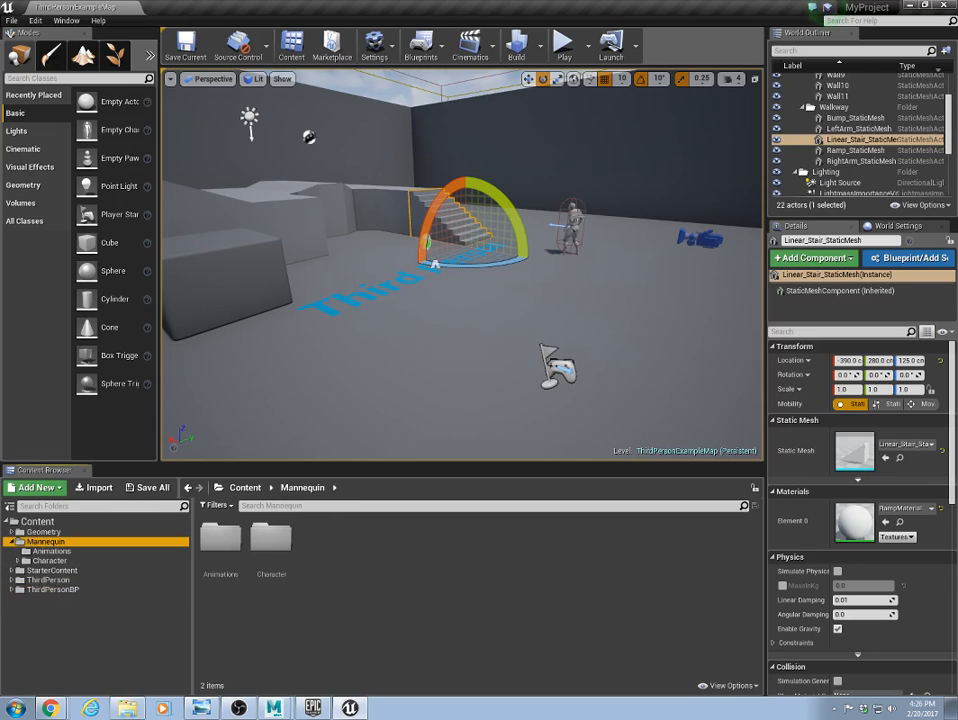
{"action": "left_click", "coordinate": [571, 222]}
{"action": "left_click", "coordinate": [43, 543]}
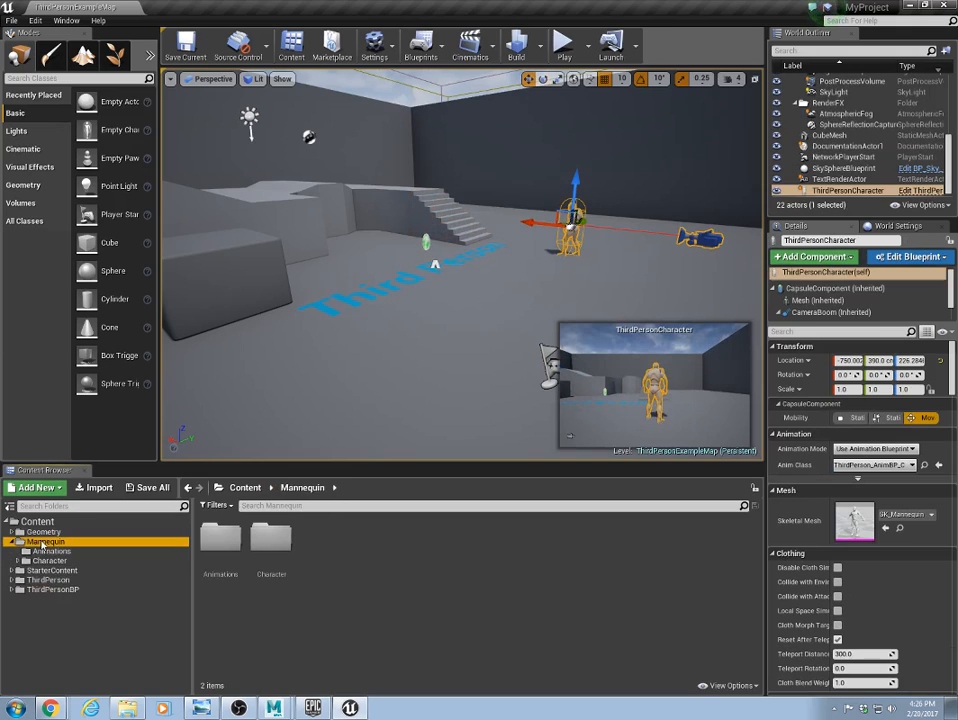
Examine the contents of the Mannequin's Animations folder and of the Materials, Mesh and Textures folders under Character.
{"action": "left_click", "coordinate": [47, 551]}
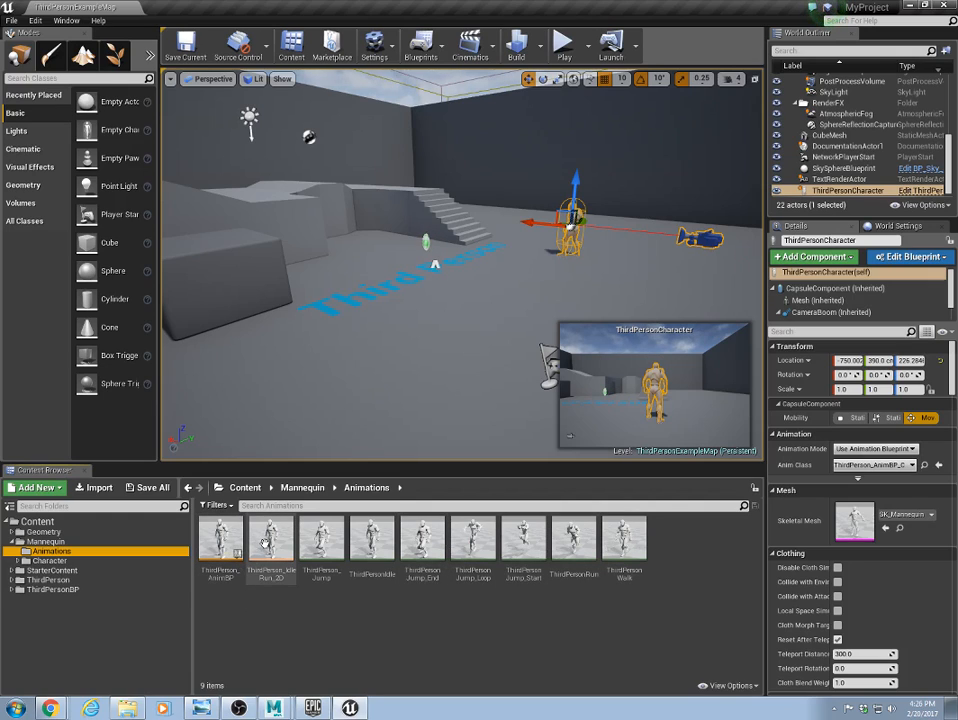
{"action": "left_click", "coordinate": [40, 562]}
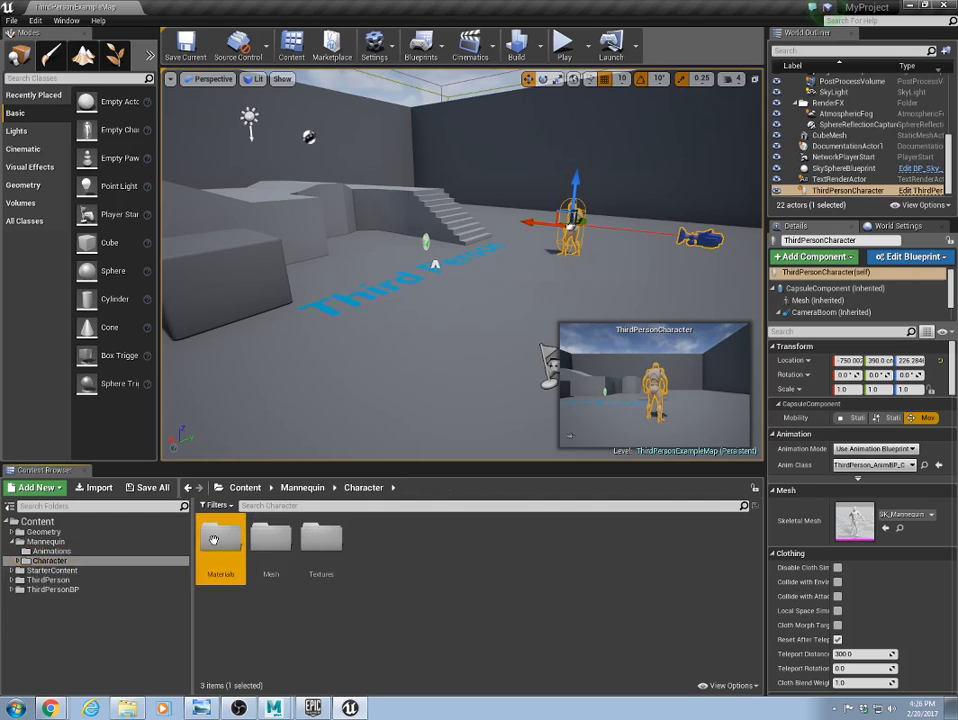
{"action": "double_click", "coordinate": [220, 537]}
{"action": "left_click", "coordinate": [112, 580]}
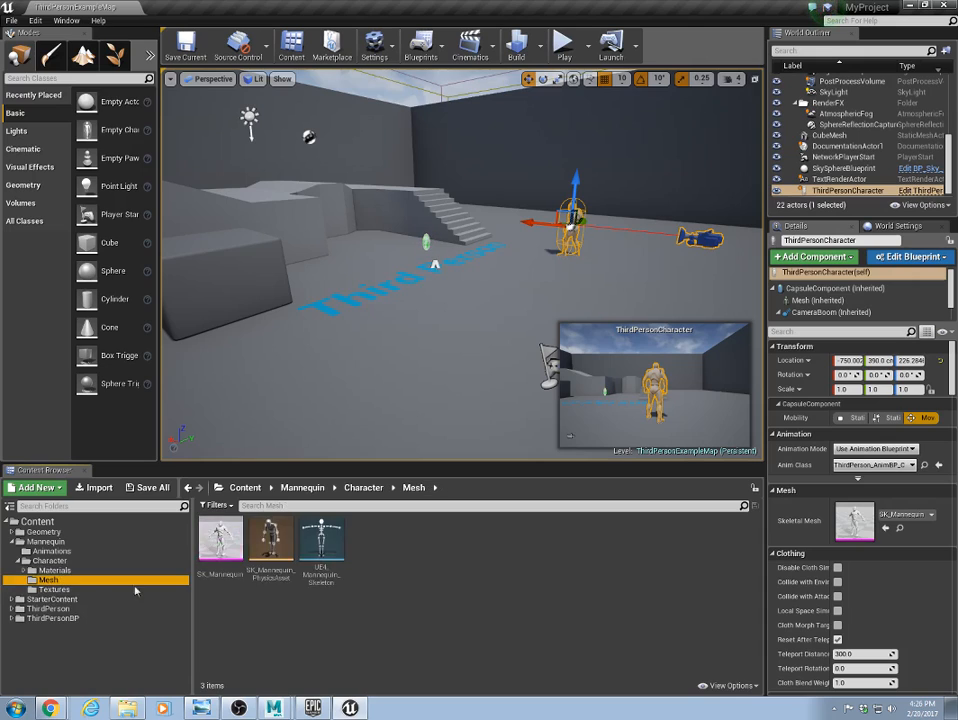
{"action": "left_click", "coordinate": [222, 533]}
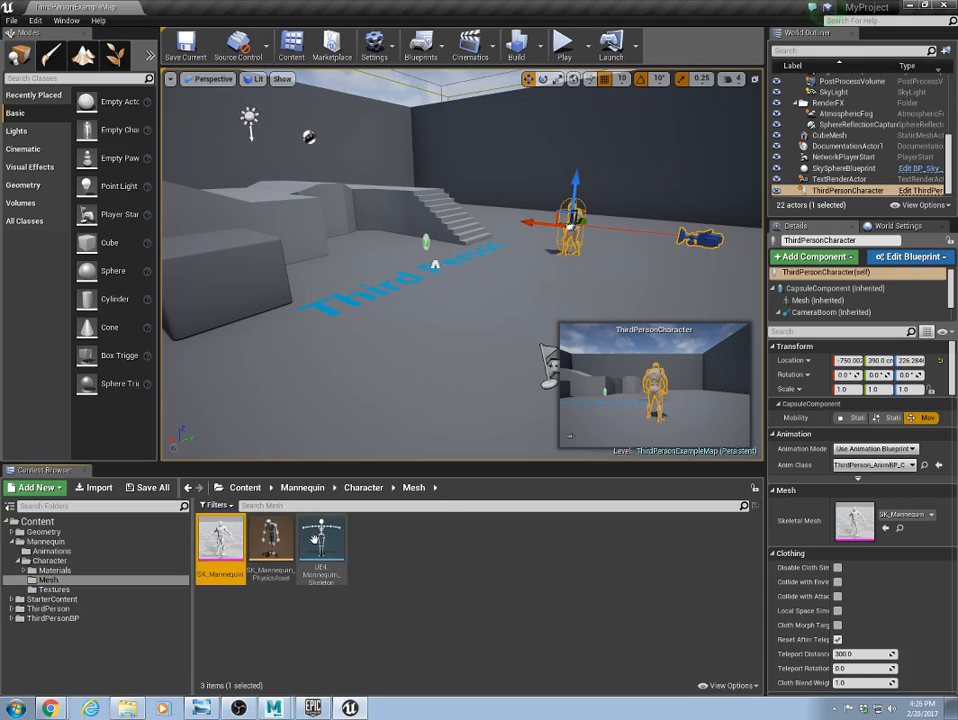
{"action": "left_click", "coordinate": [55, 590]}
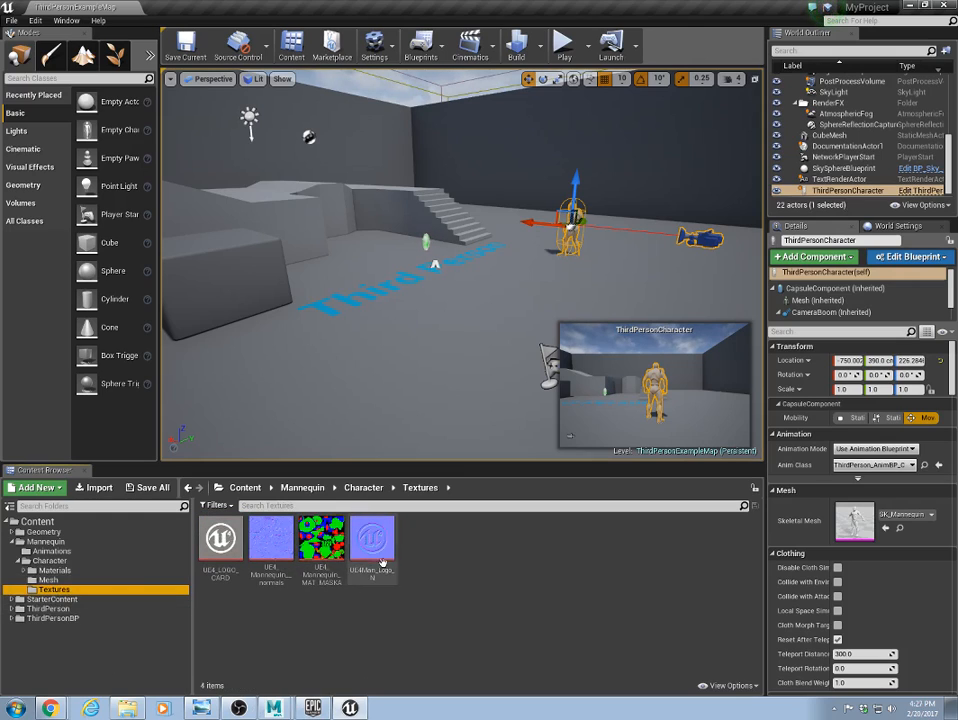
{"action": "left_click", "coordinate": [42, 582]}
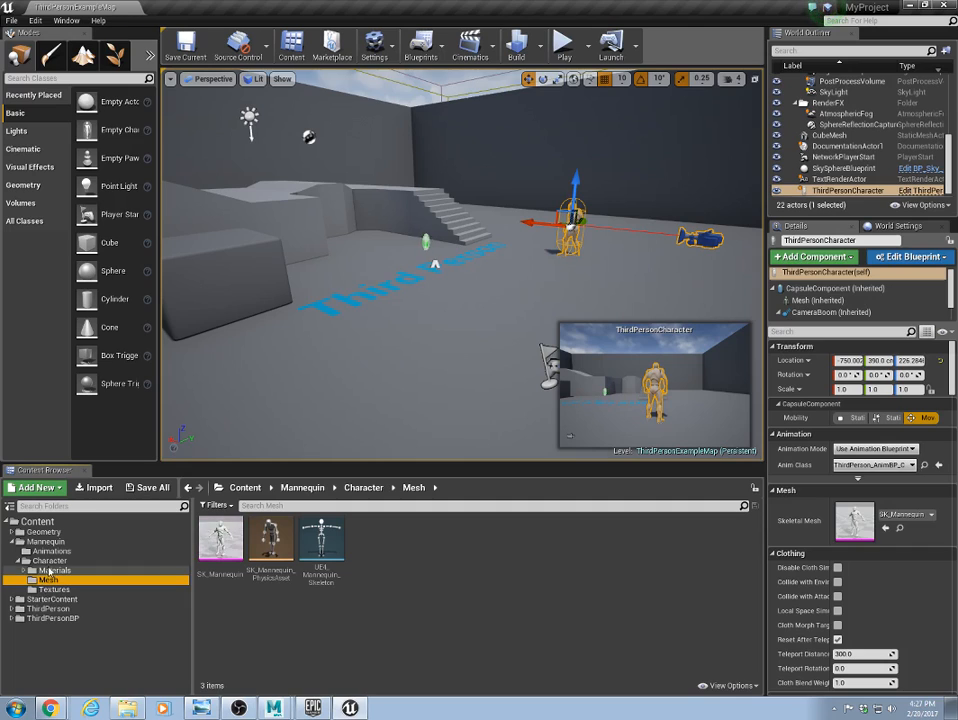
Collapse the Character and Mannequin folders in the content tree, and reopen Mannequin to show its subfolders.
{"action": "left_click", "coordinate": [18, 561]}
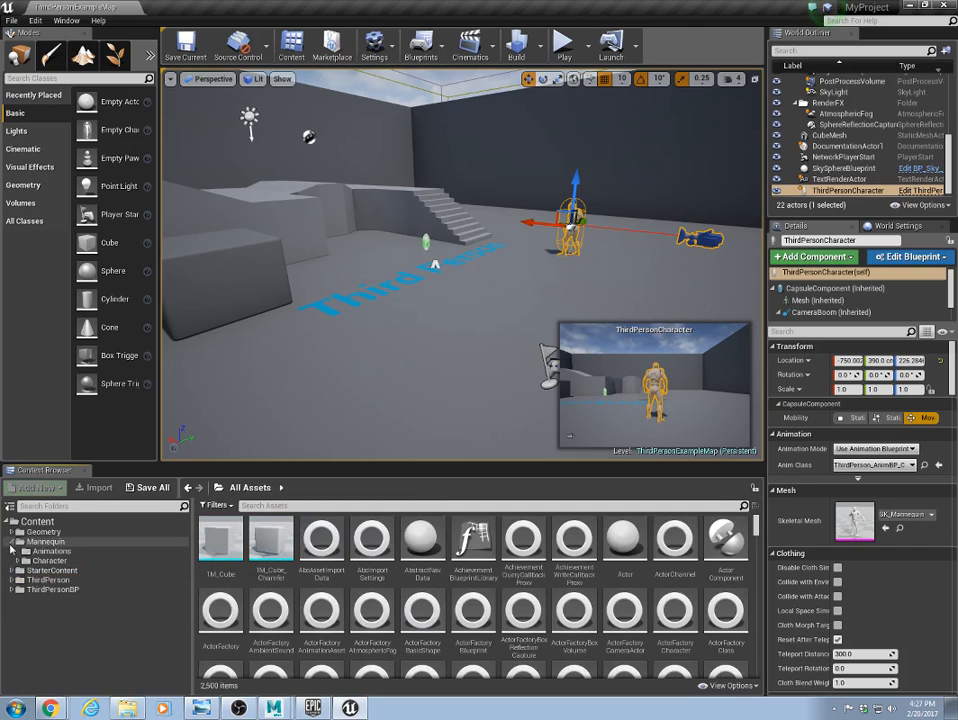
{"action": "left_click", "coordinate": [13, 545]}
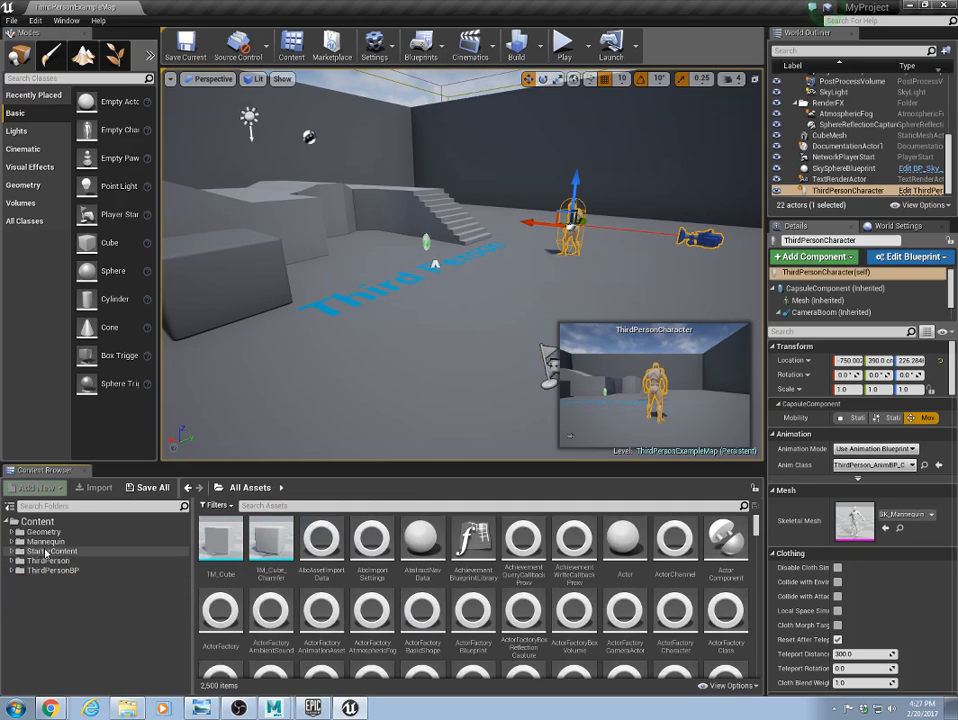
{"action": "left_click", "coordinate": [29, 543]}
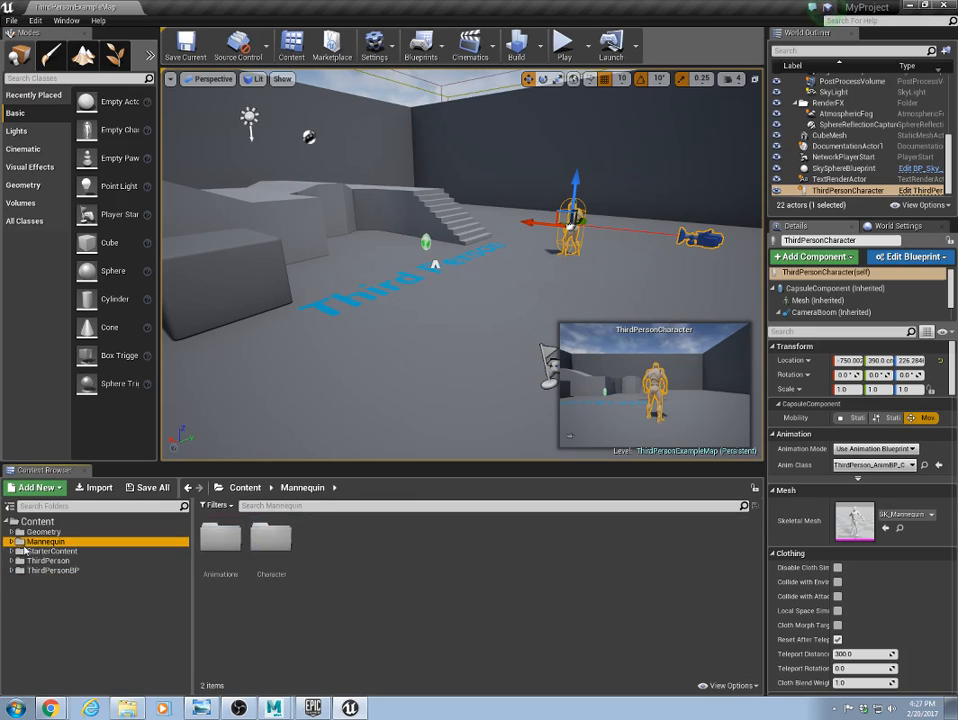
{"action": "left_click", "coordinate": [11, 541]}
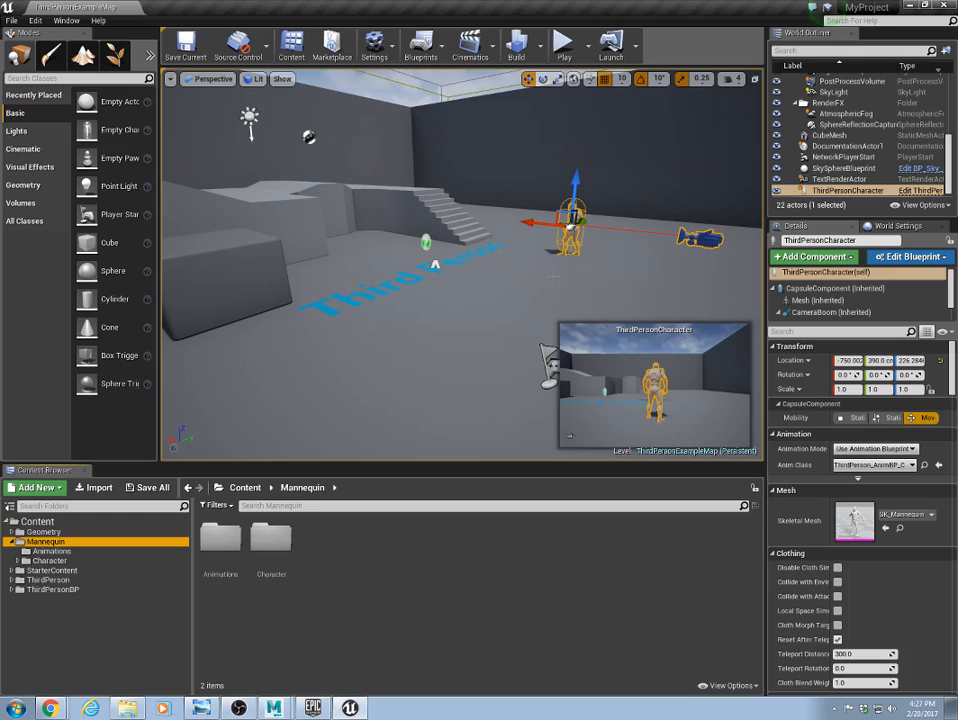
{"action": "left_click", "coordinate": [320, 637]}
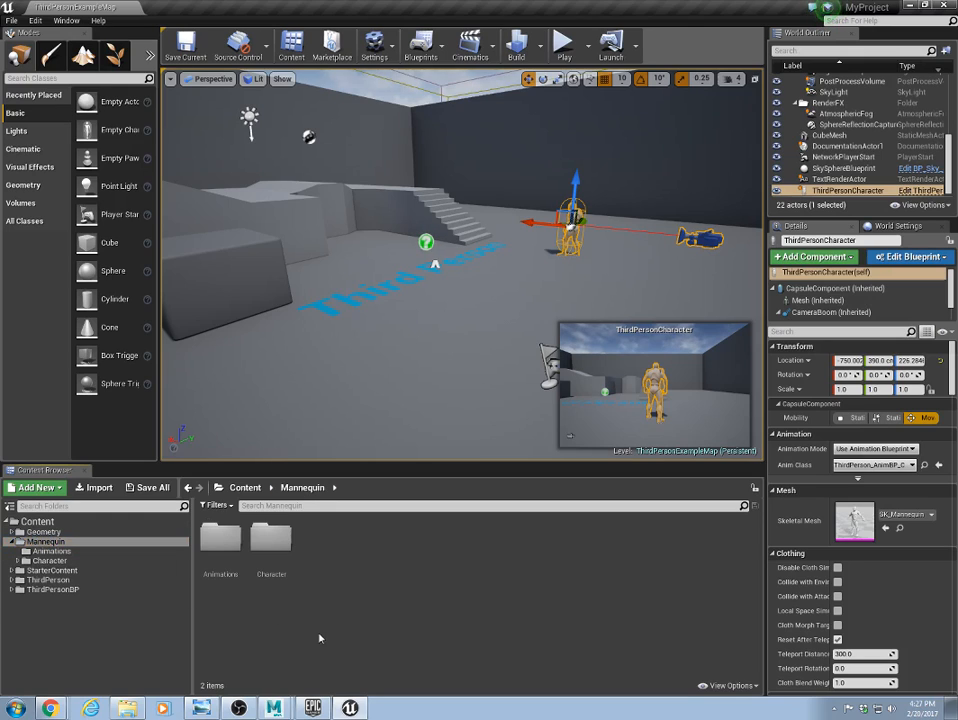
Create a new folder named MaleCharacter directly under the Content folder.
{"action": "left_click", "coordinate": [38, 522]}
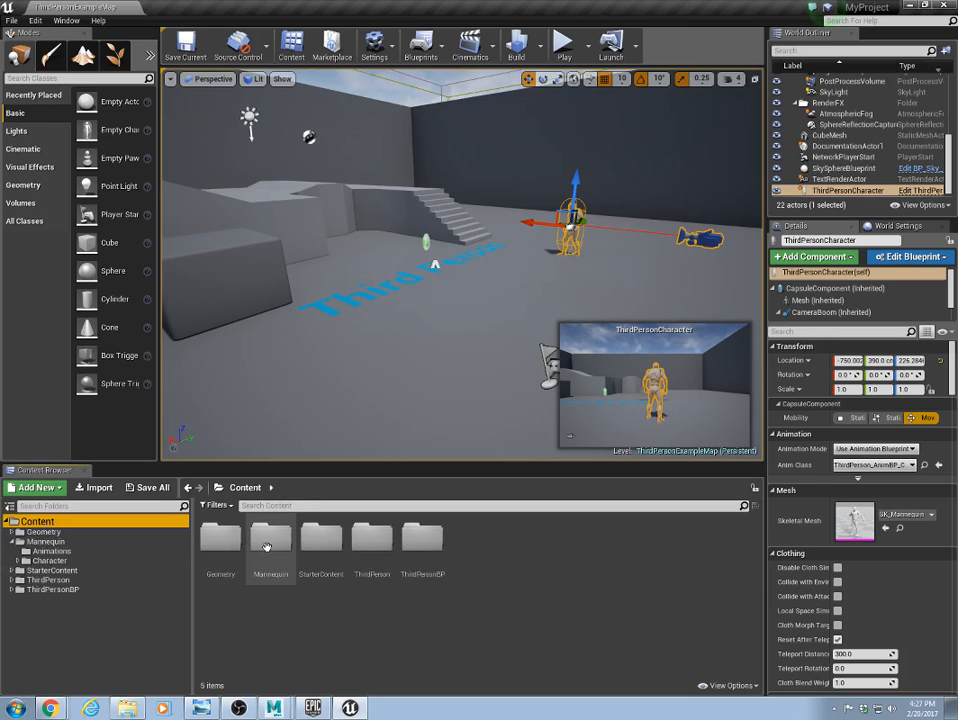
{"action": "right_click", "coordinate": [489, 556]}
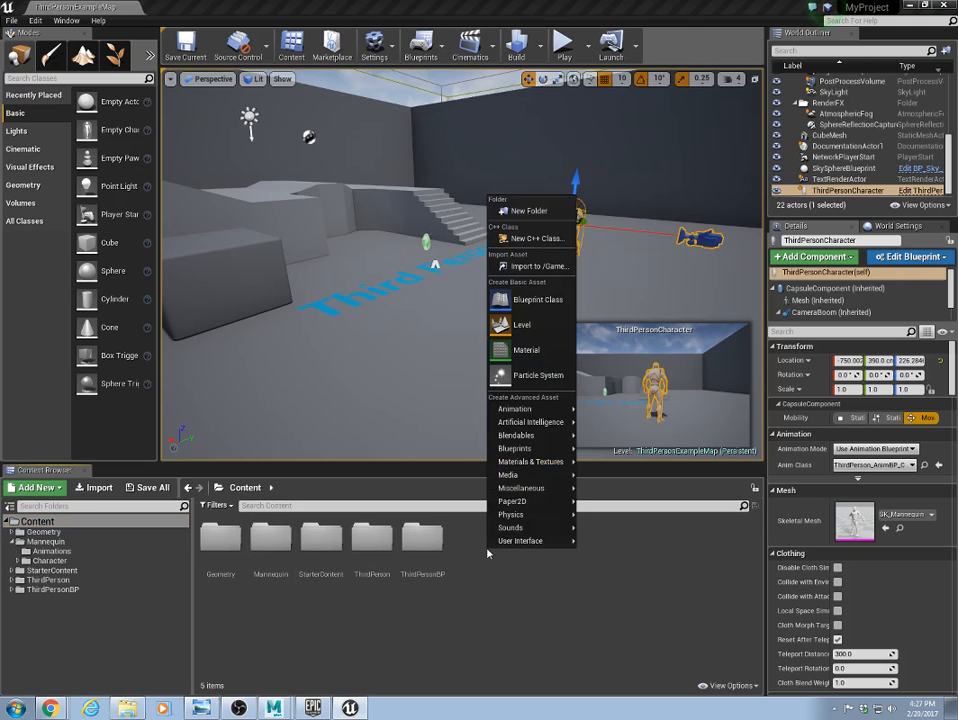
{"action": "left_click", "coordinate": [530, 212]}
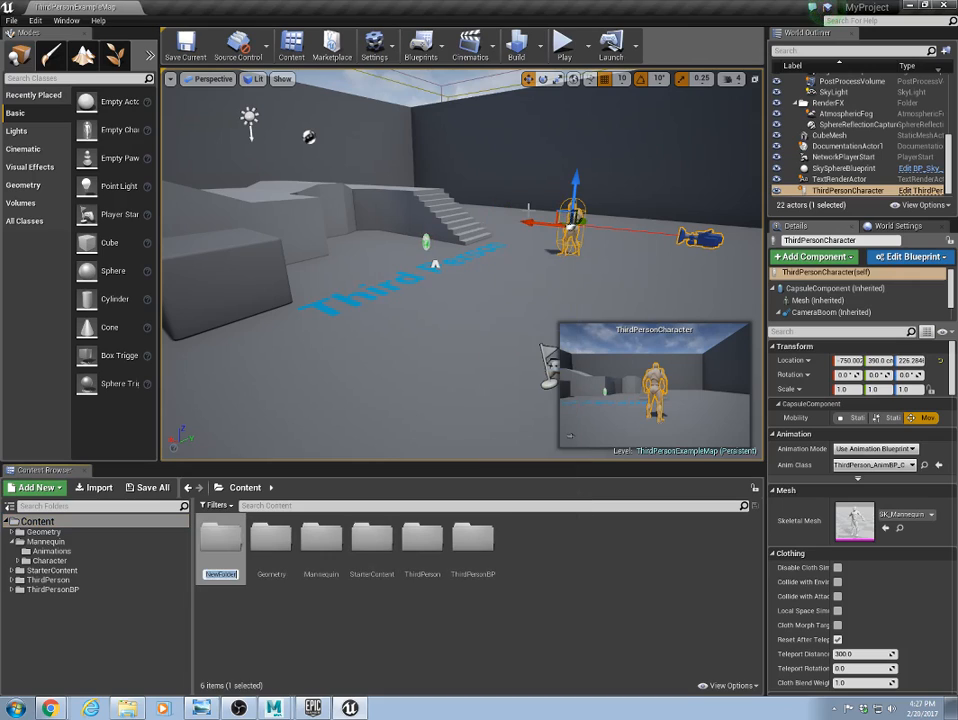
{"action": "type", "text": "MatCharacter"}
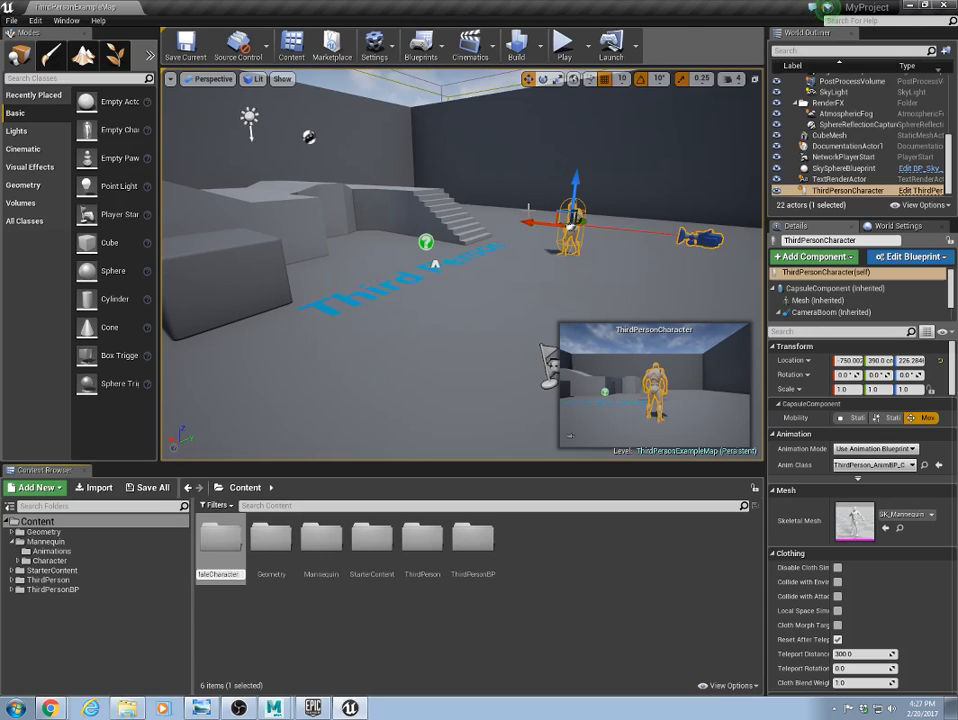
{"action": "key", "text": "Return"}
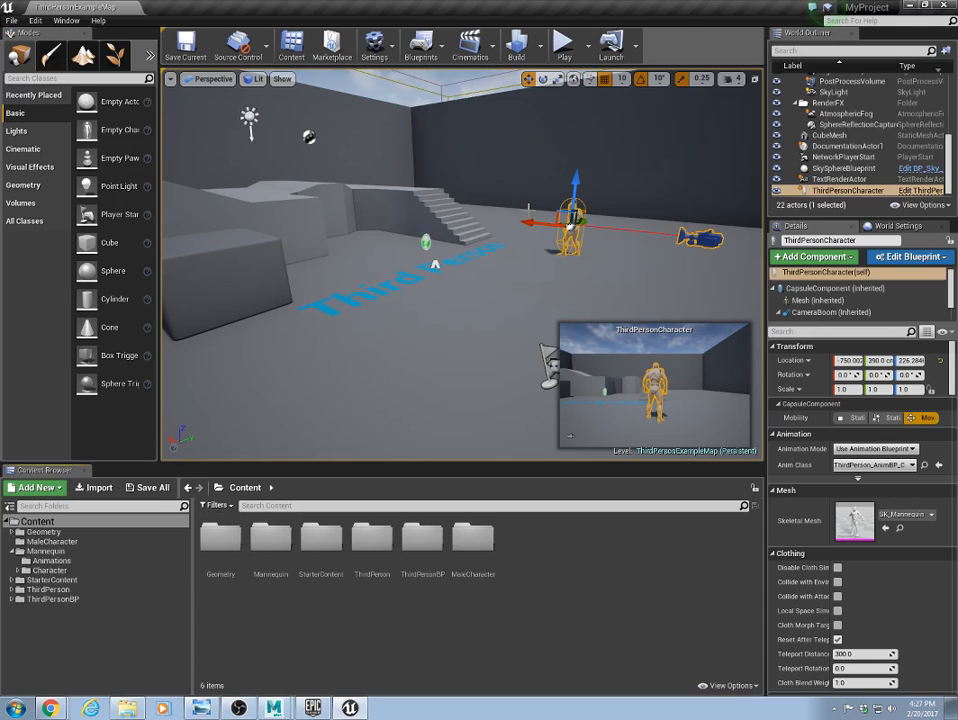
Open the MaleCharacter folder and create a subfolder named Anim inside it.
{"action": "double_click", "coordinate": [473, 545]}
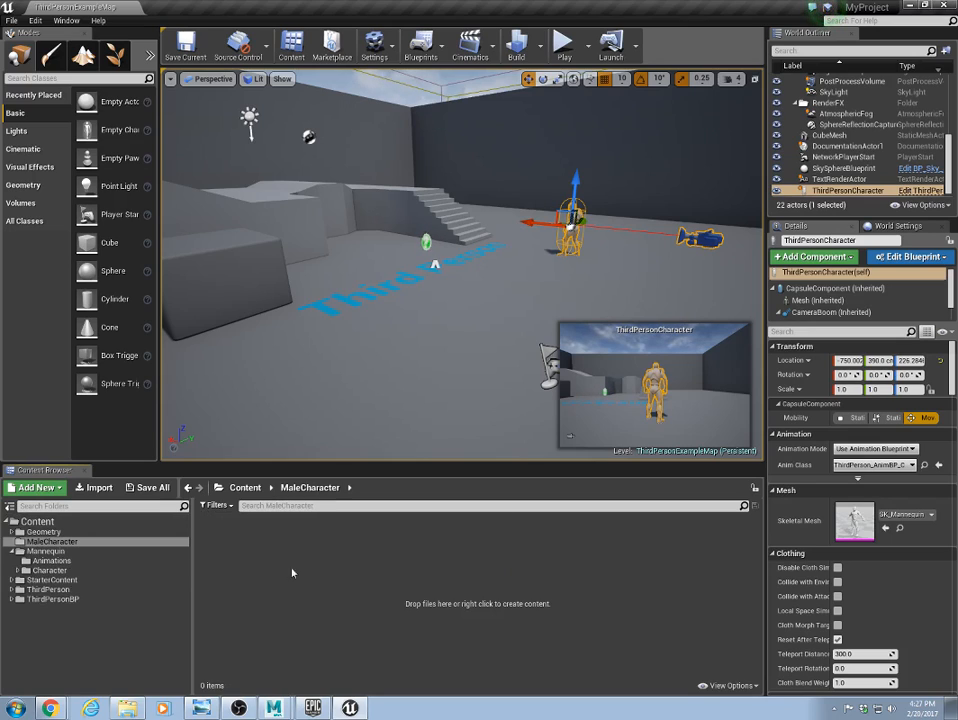
{"action": "right_click", "coordinate": [240, 559]}
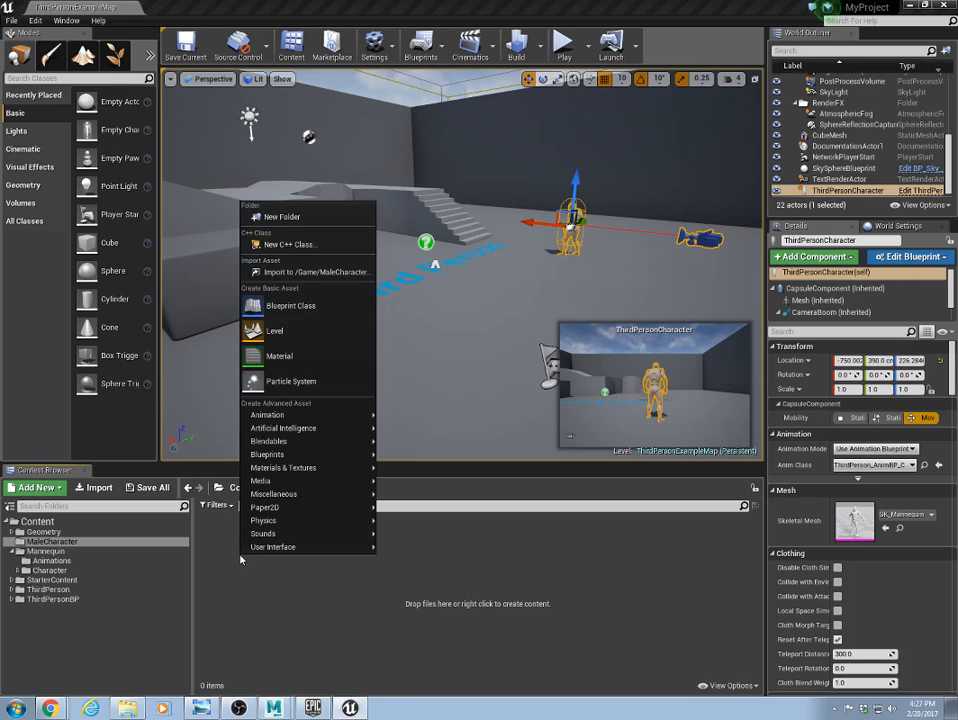
{"action": "left_click", "coordinate": [293, 218]}
{"action": "type", "text": "Anim"}
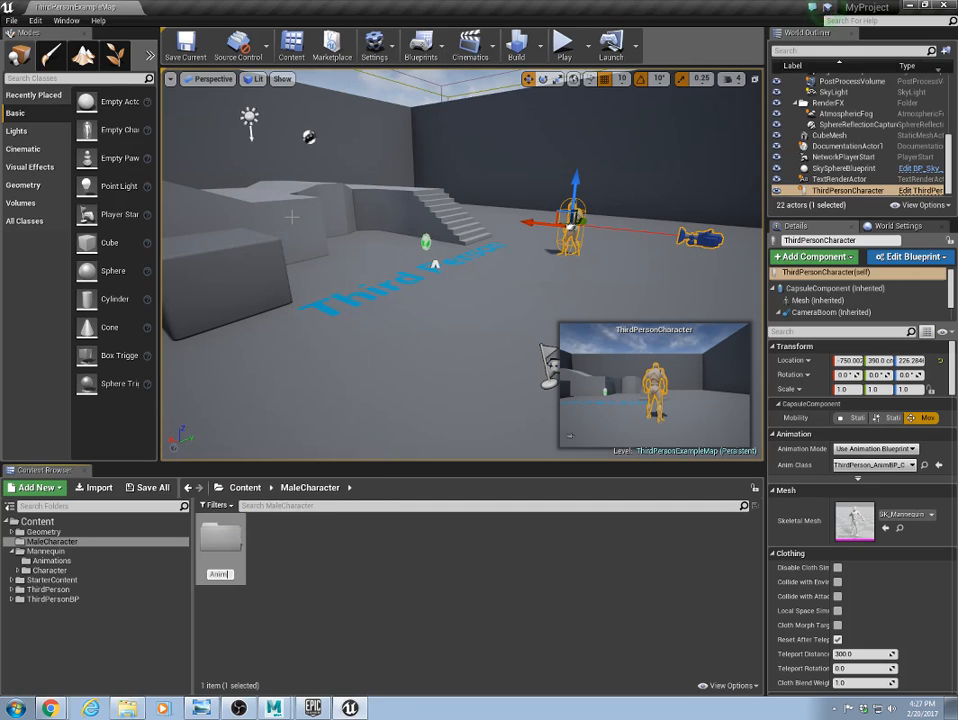
{"action": "key", "text": "Return"}
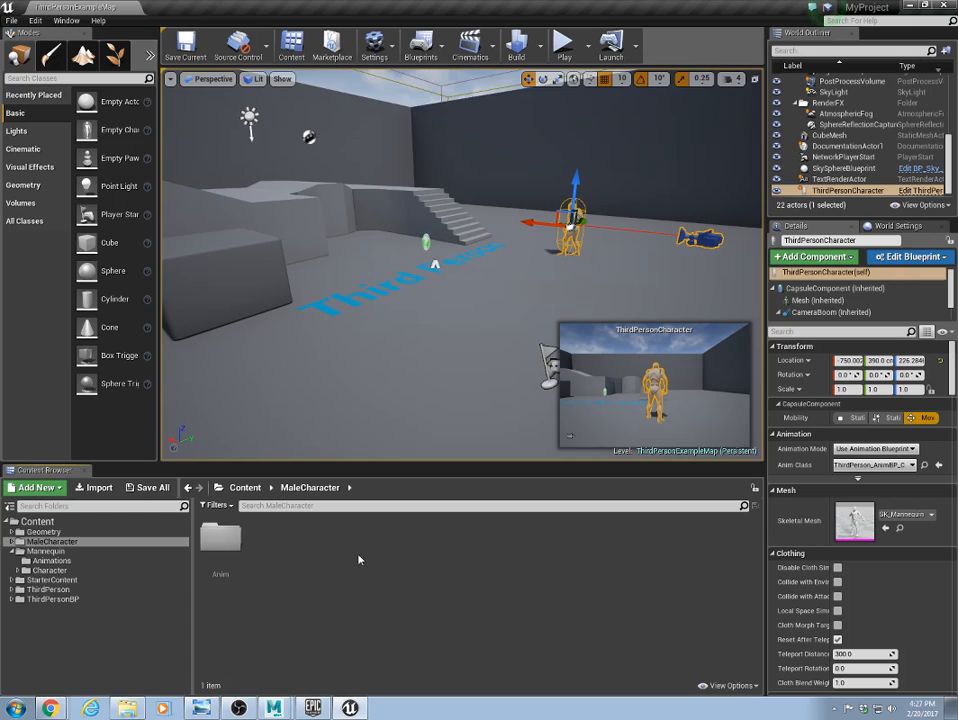
Start an asset import into the MaleCharacter folder and go to the network location \\etsue3.
{"action": "right_click", "coordinate": [298, 555]}
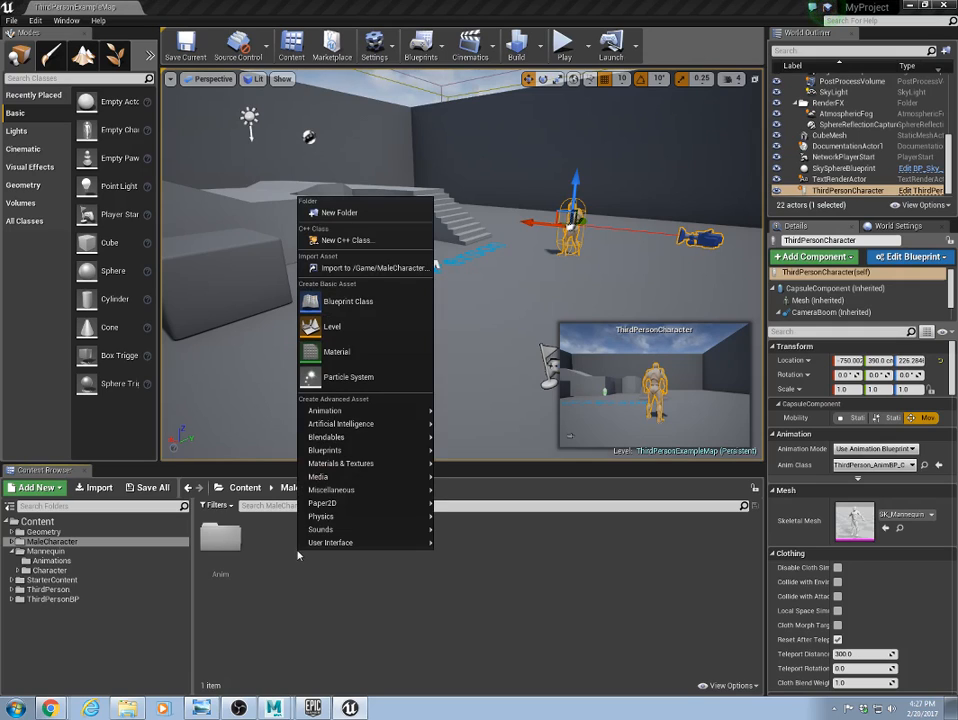
{"action": "left_click", "coordinate": [373, 268]}
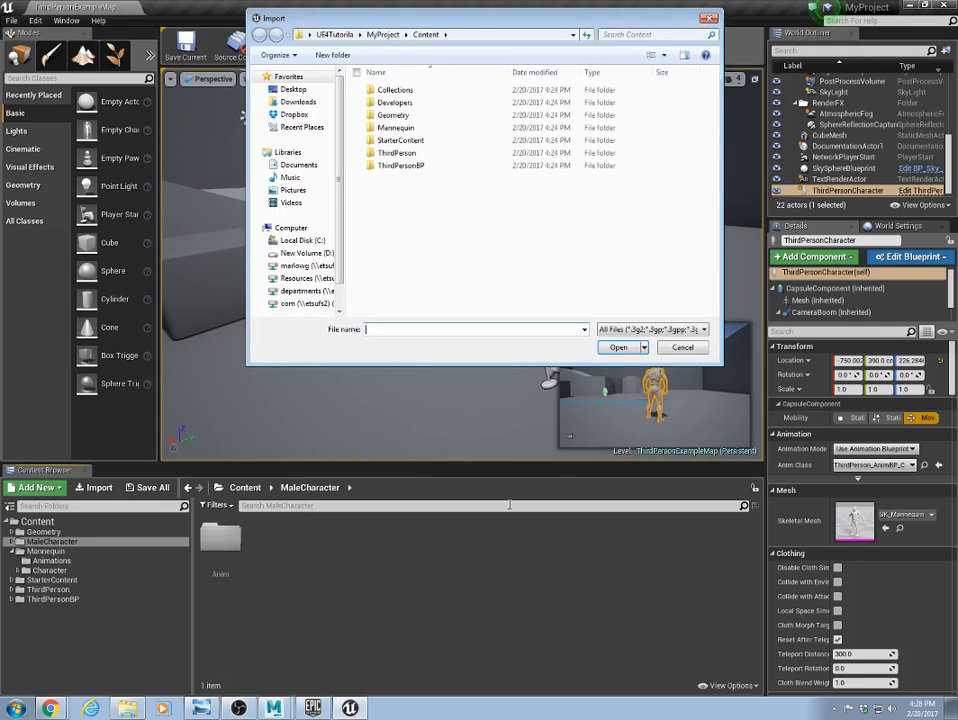
{"action": "left_click", "coordinate": [525, 35]}
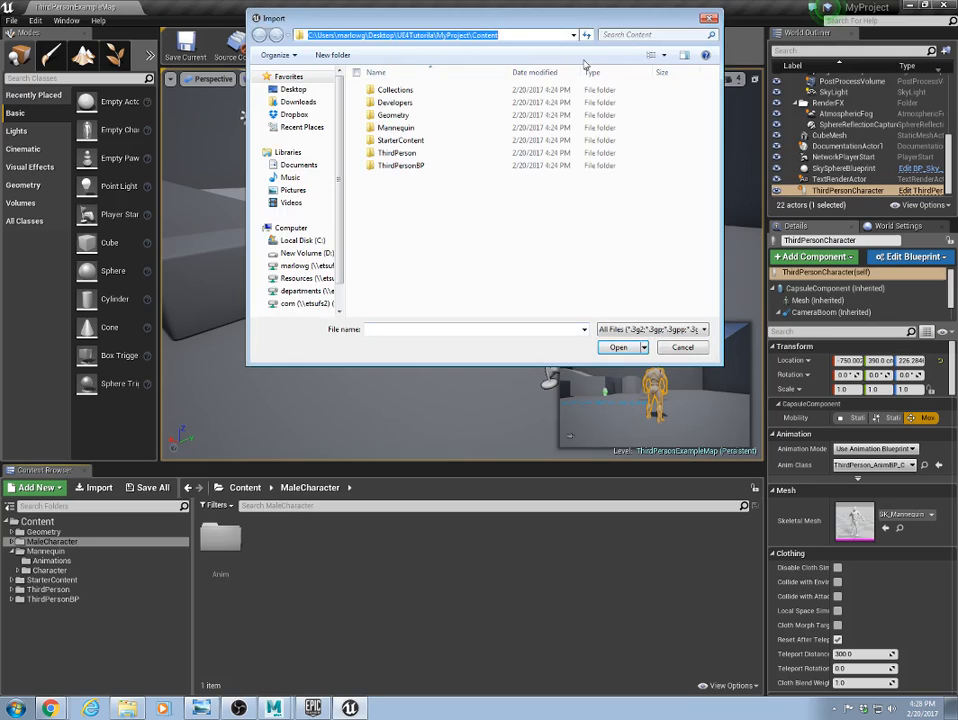
{"action": "type", "text": "\\\\e"}
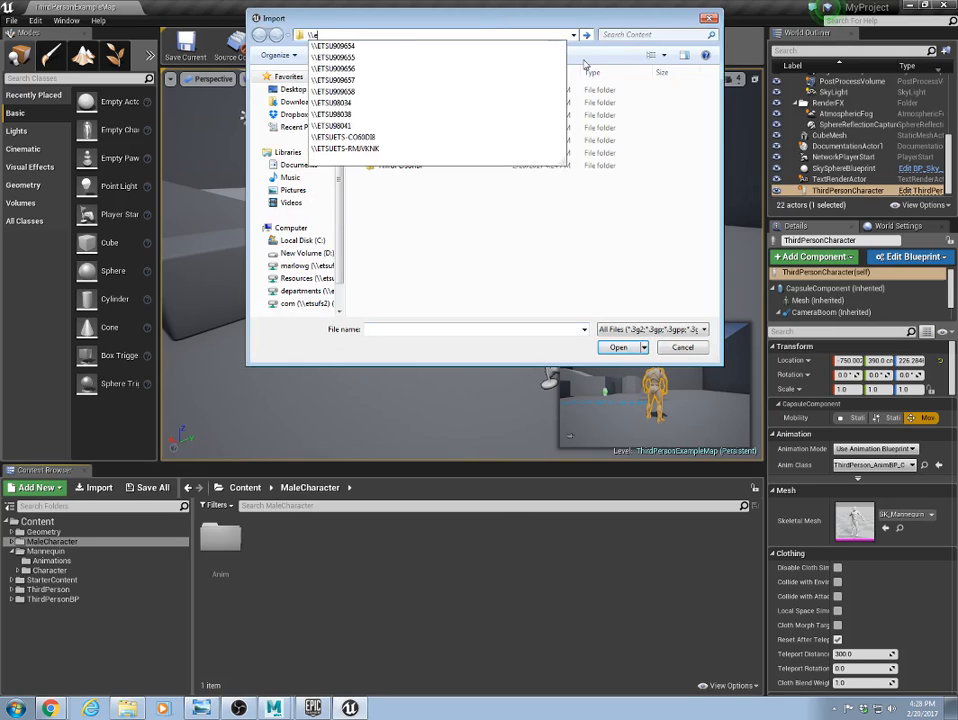
{"action": "type", "text": "tsue3"}
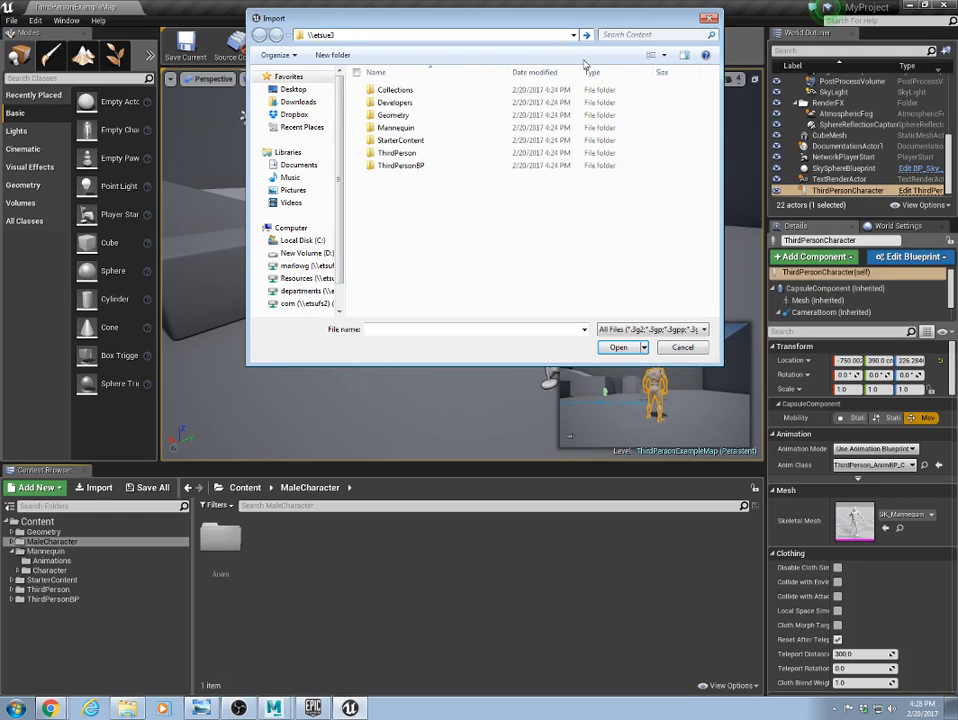
{"action": "key", "text": "Return"}
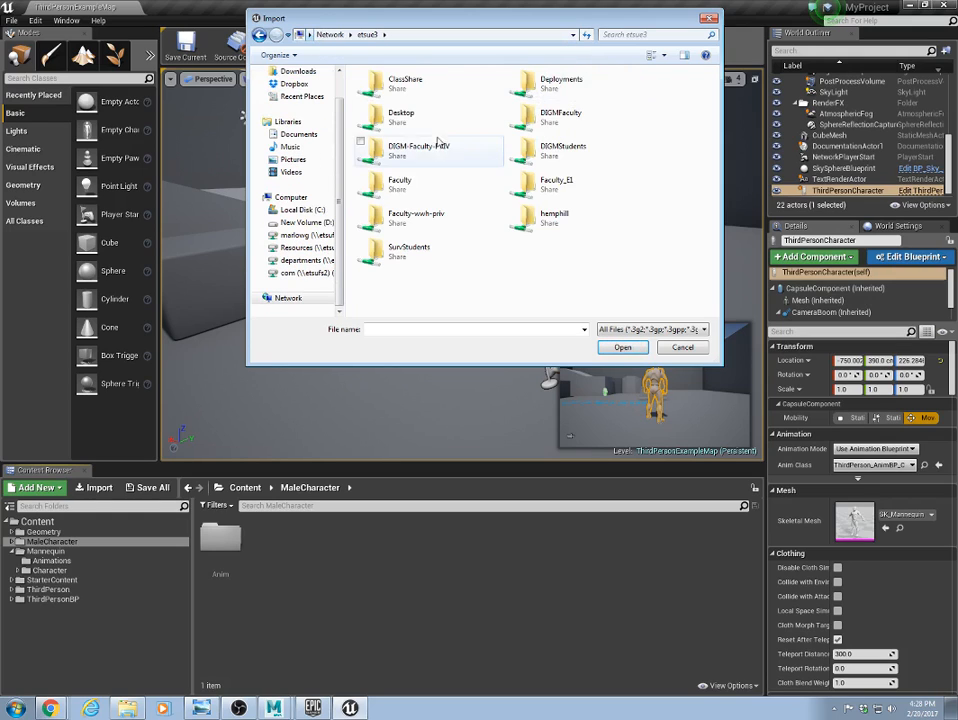
Browse from the DIGMFaculty share through the instructor's class folder to Game Characters, Scenes, GameExports.
{"action": "double_click", "coordinate": [547, 130]}
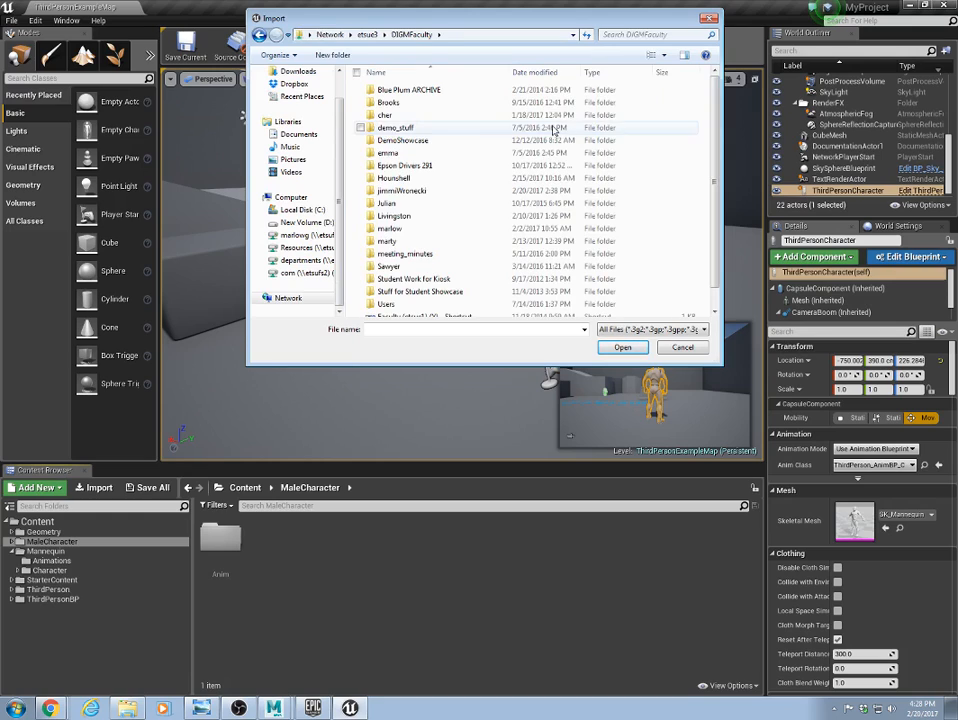
{"action": "double_click", "coordinate": [400, 228]}
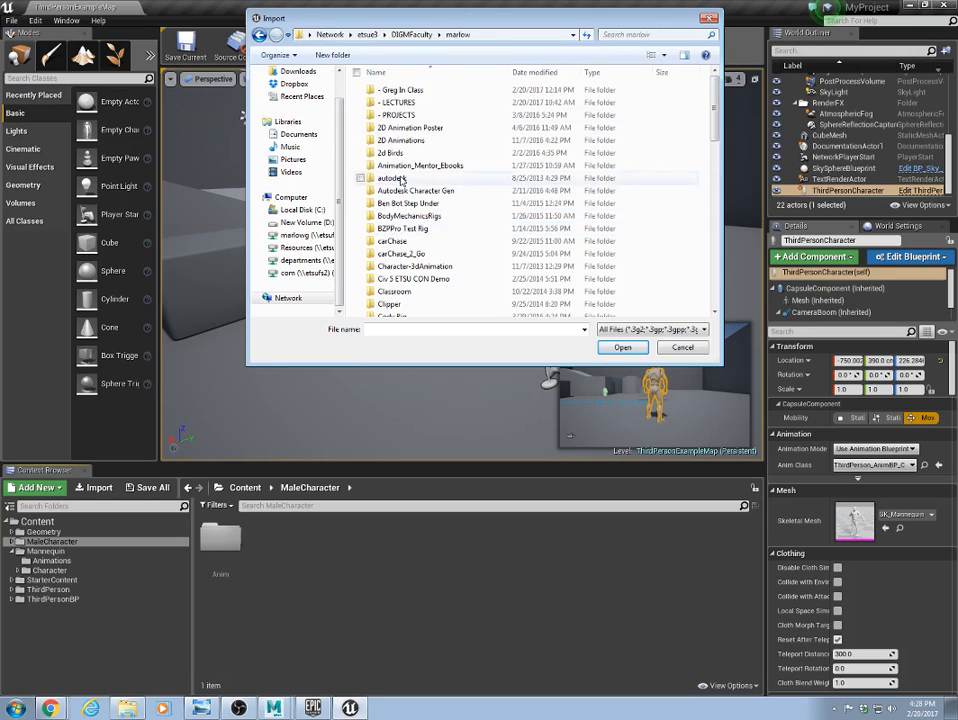
{"action": "double_click", "coordinate": [399, 92]}
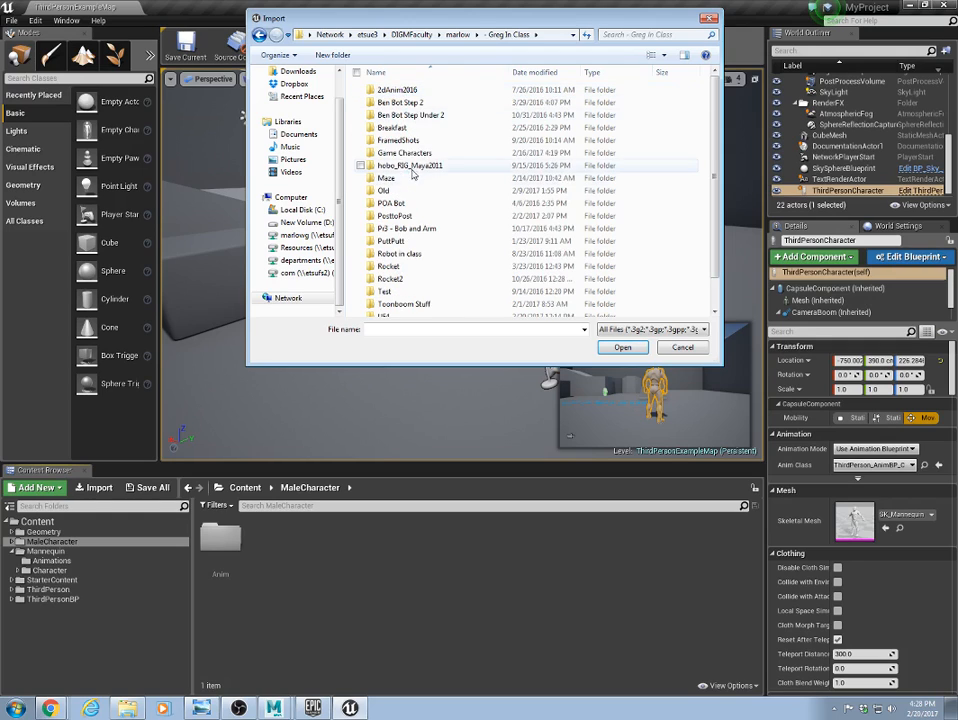
{"action": "double_click", "coordinate": [440, 155]}
{"action": "double_click", "coordinate": [388, 115]}
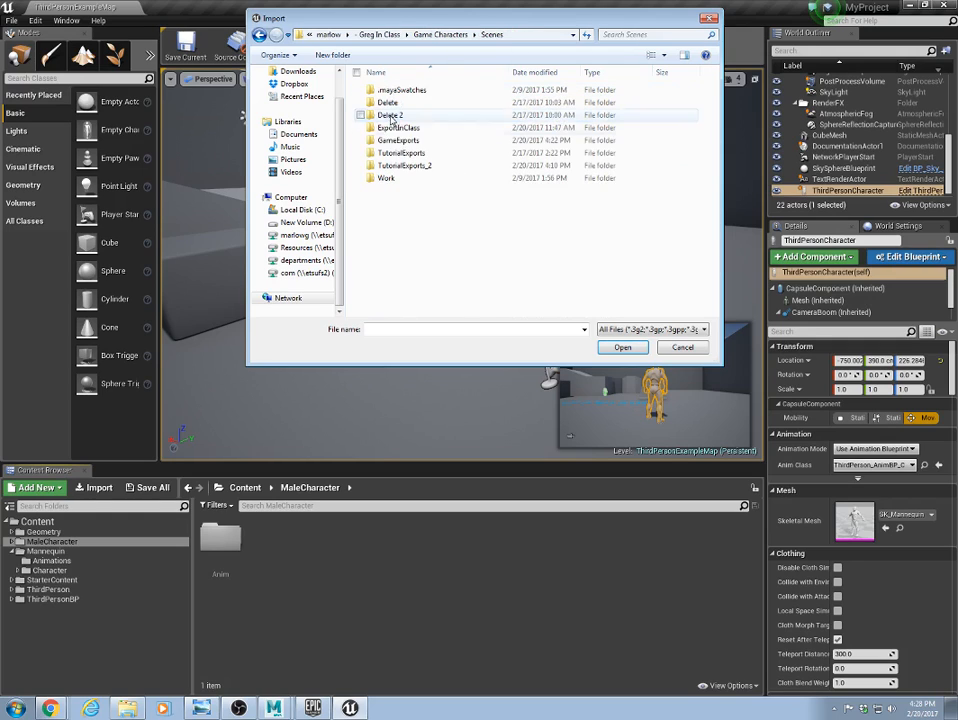
{"action": "double_click", "coordinate": [402, 143]}
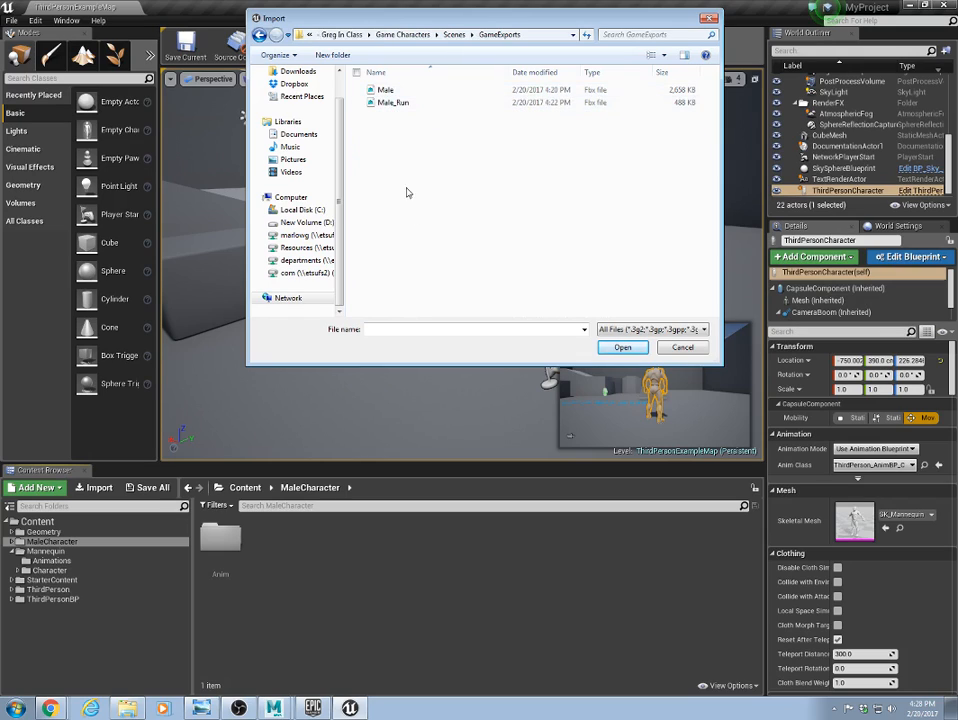
Choose the Male FBX file for import and check which skeletons are available, keeping the Skeleton option at None.
{"action": "left_click", "coordinate": [383, 92]}
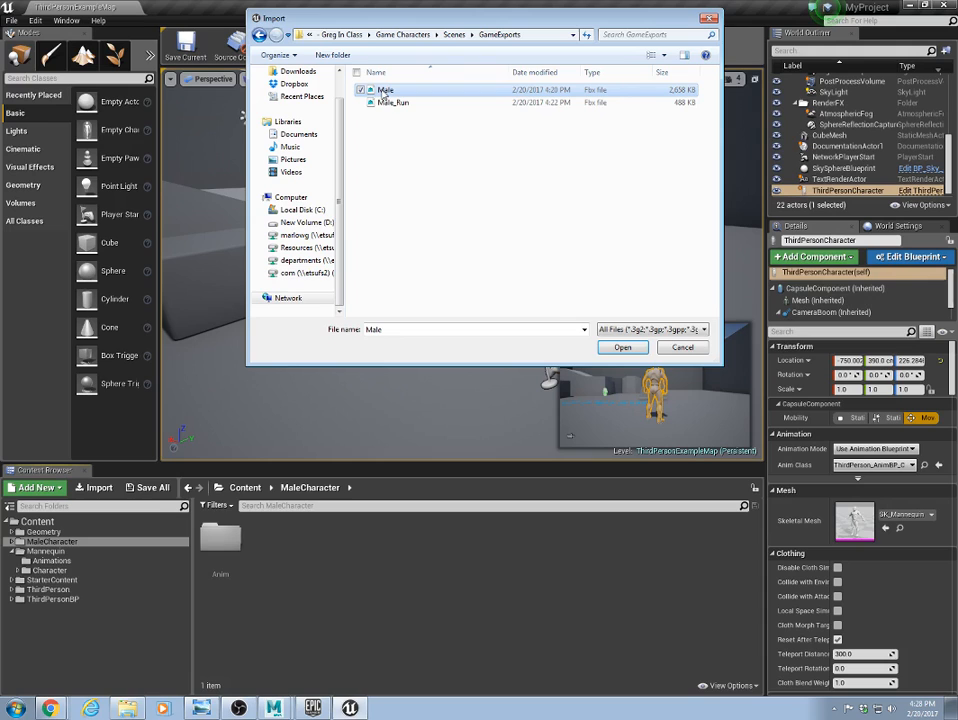
{"action": "left_click", "coordinate": [620, 347]}
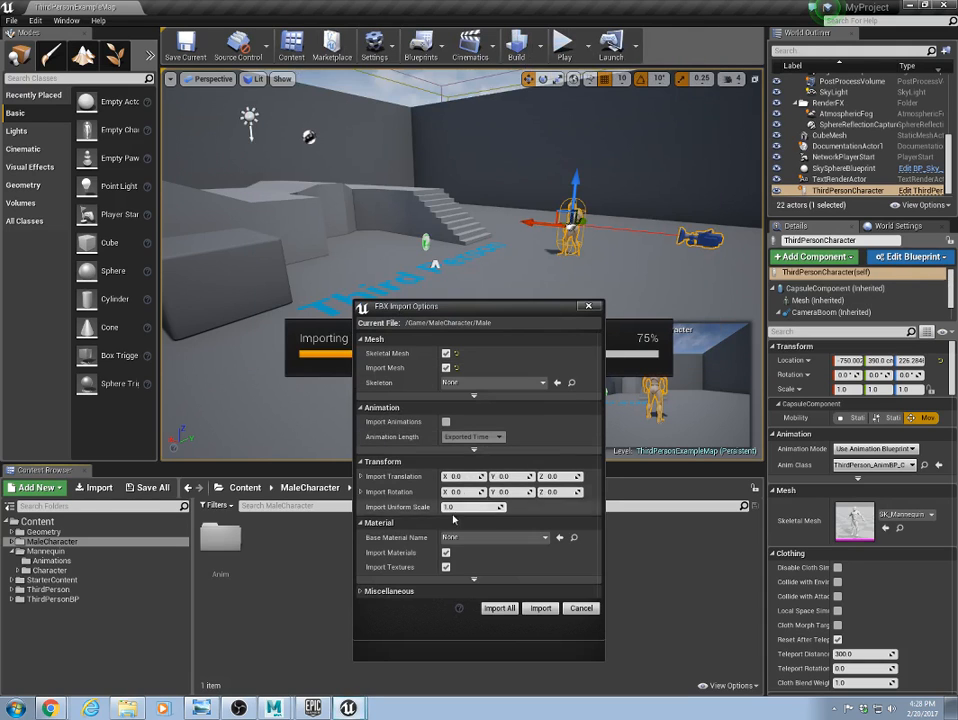
{"action": "left_click_drag", "start_coordinate": [478, 316], "coordinate": [400, 184]}
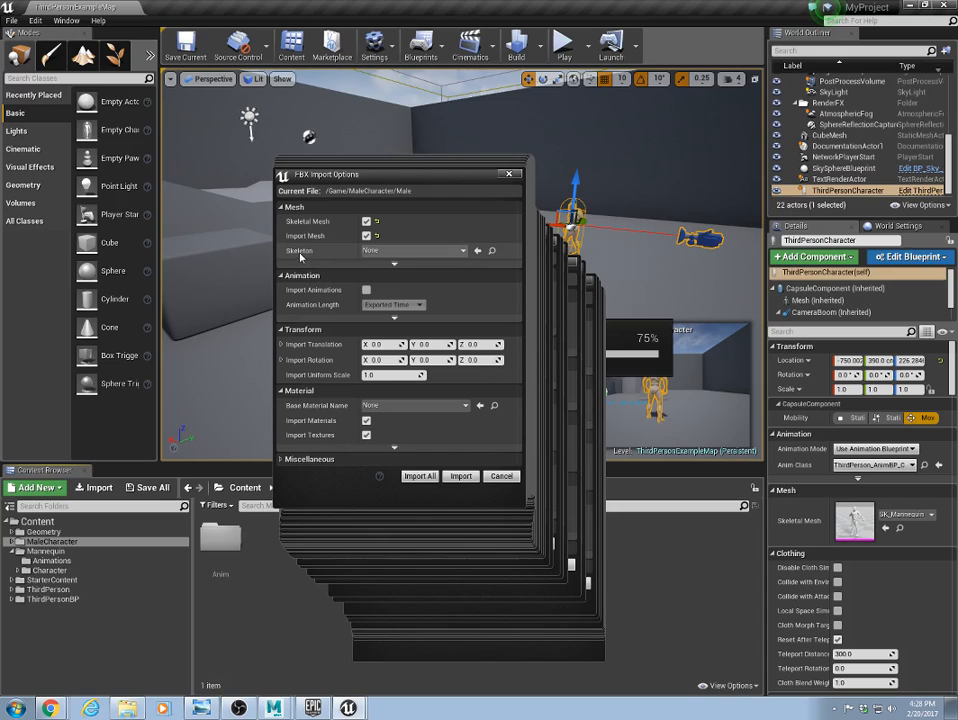
{"action": "left_click", "coordinate": [463, 252]}
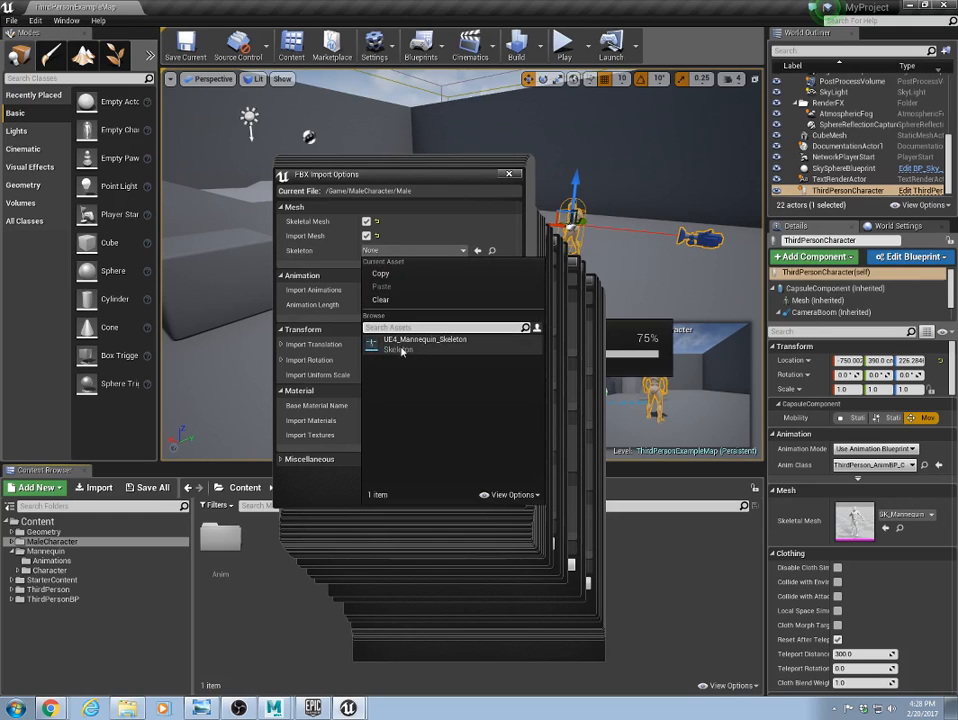
{"action": "left_click", "coordinate": [476, 208]}
{"action": "left_click", "coordinate": [430, 207]}
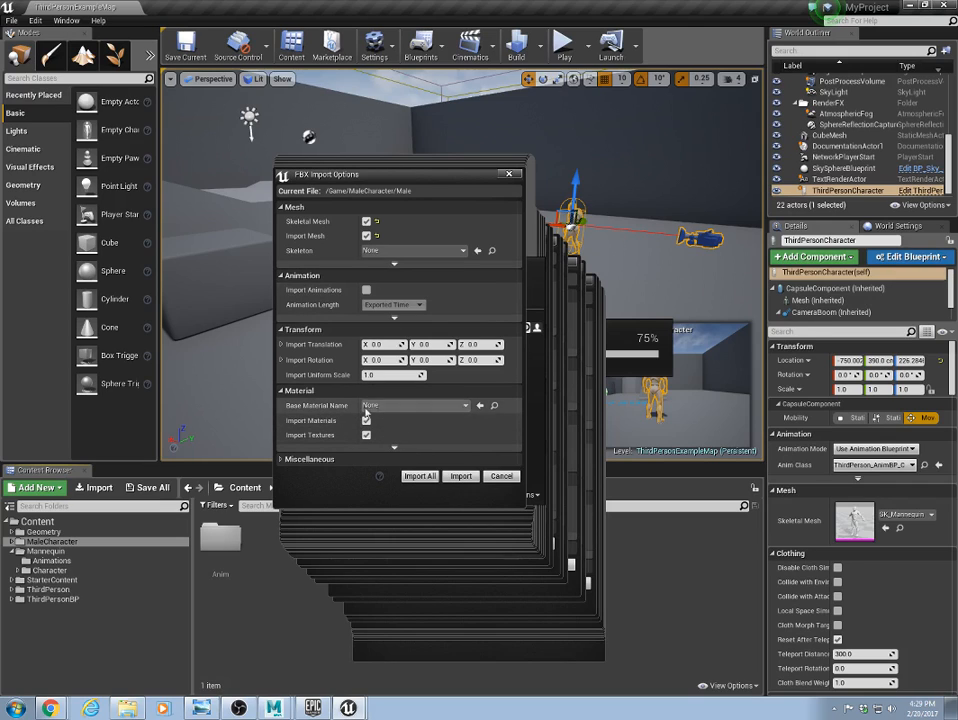
Enable Convert Scene Unit in the miscellaneous options and import the Male skeletal mesh with its materials and textures.
{"action": "left_click", "coordinate": [366, 436]}
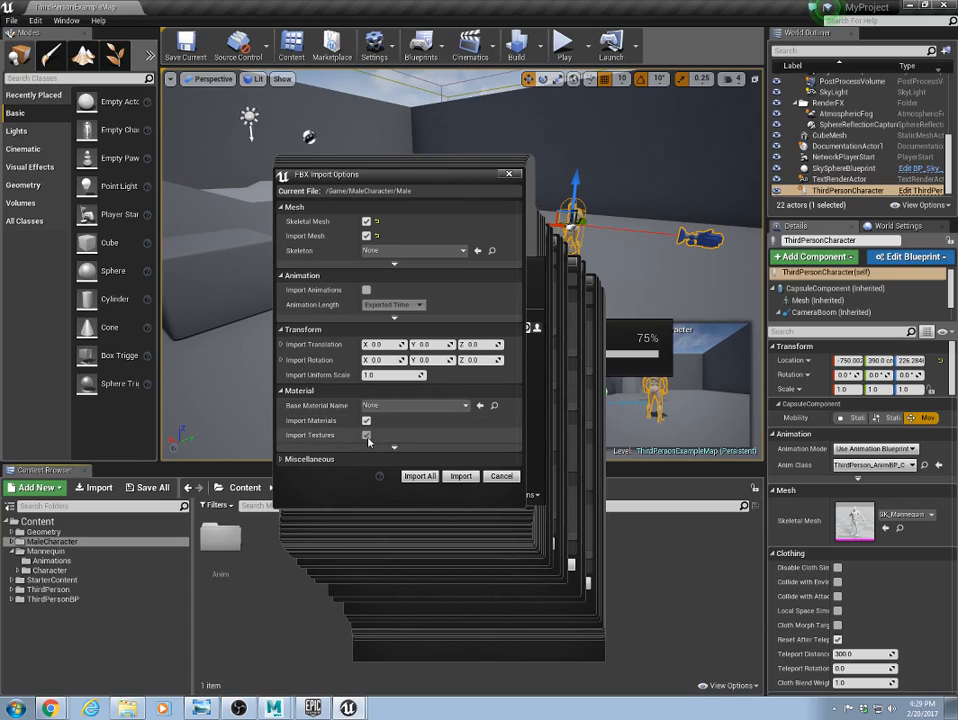
{"action": "left_click", "coordinate": [366, 436]}
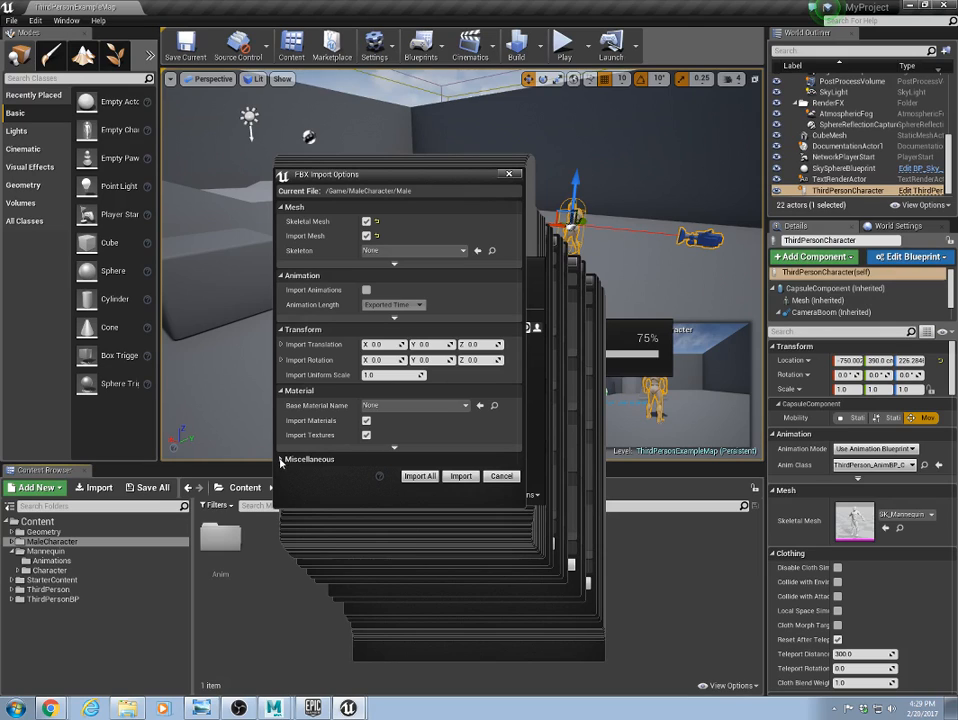
{"action": "left_click", "coordinate": [280, 460]}
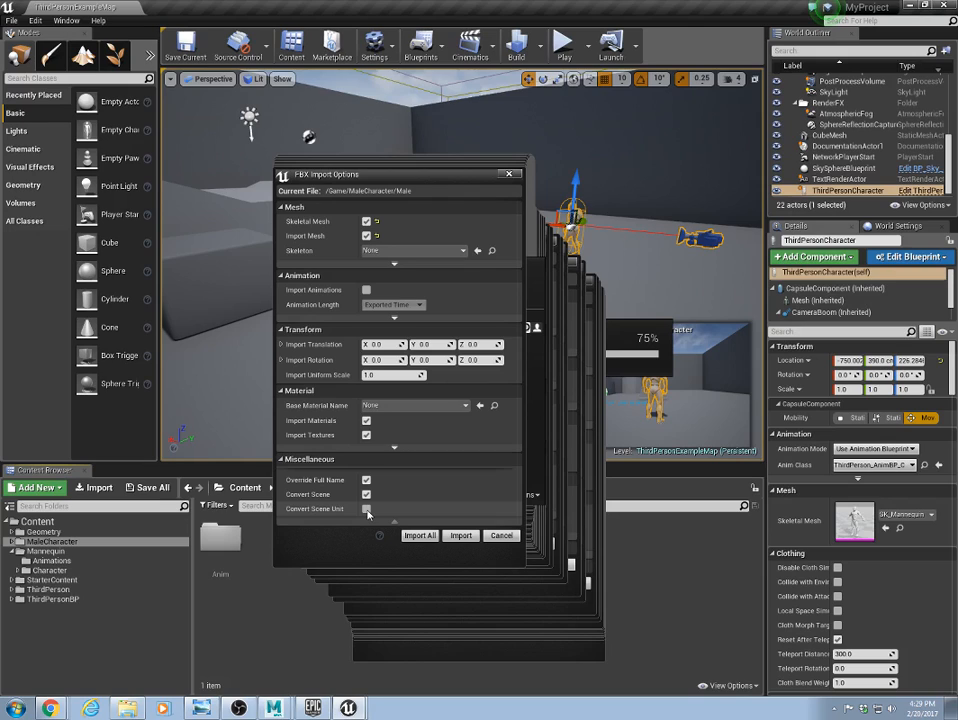
{"action": "left_click", "coordinate": [367, 510]}
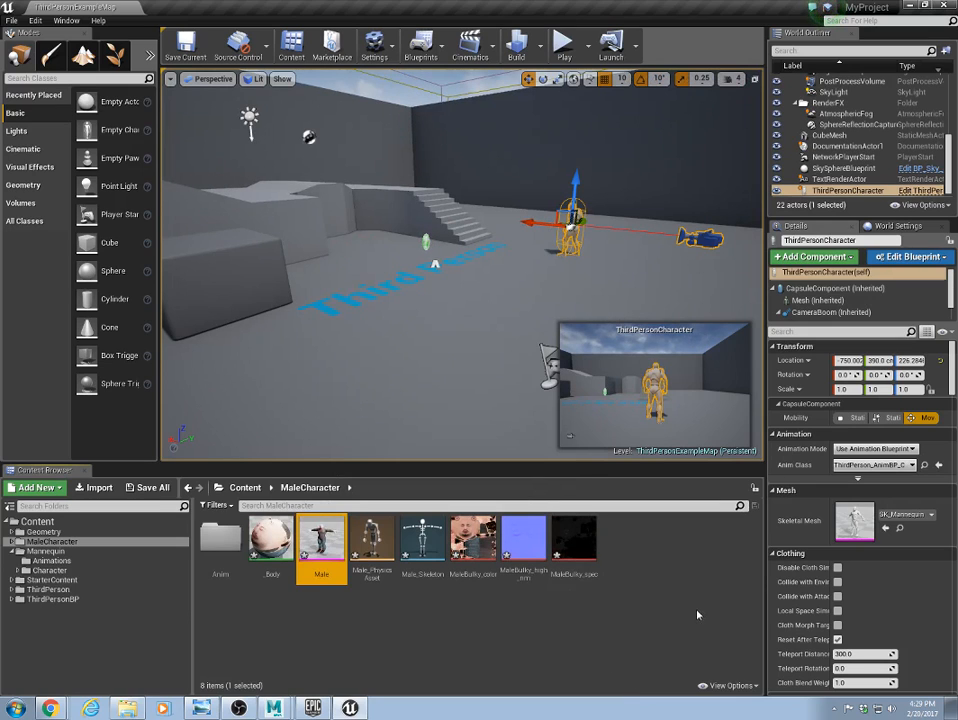
Examine the imported assets in the MaleCharacter folder: the Male mesh, the _Body material and the MaleBulky color, normal and specular textures.
{"action": "left_click", "coordinate": [561, 650]}
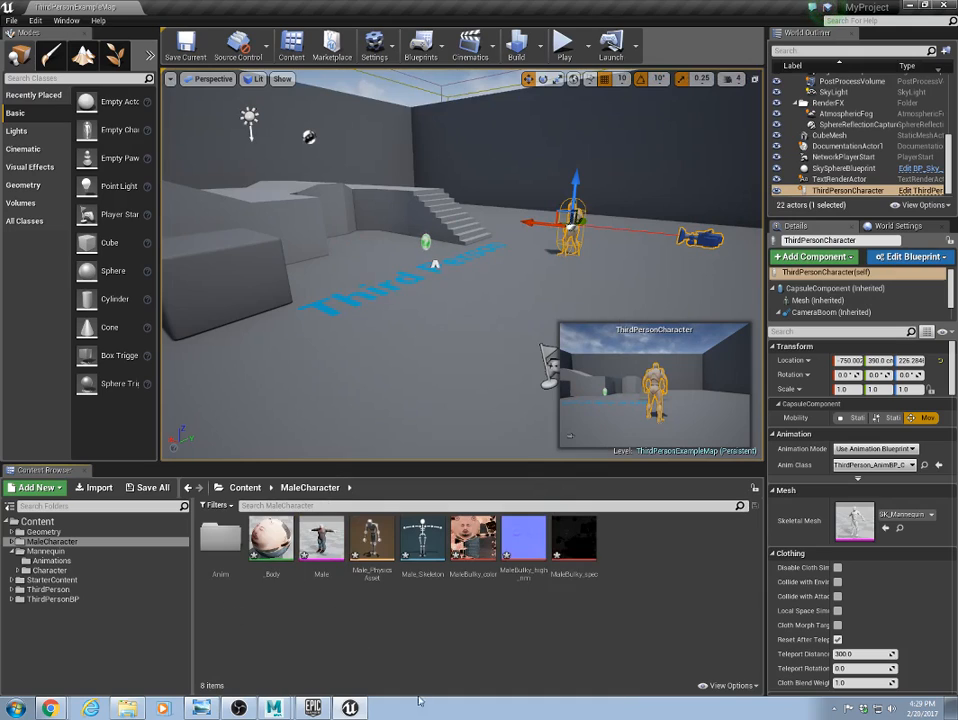
{"action": "left_click", "coordinate": [321, 548]}
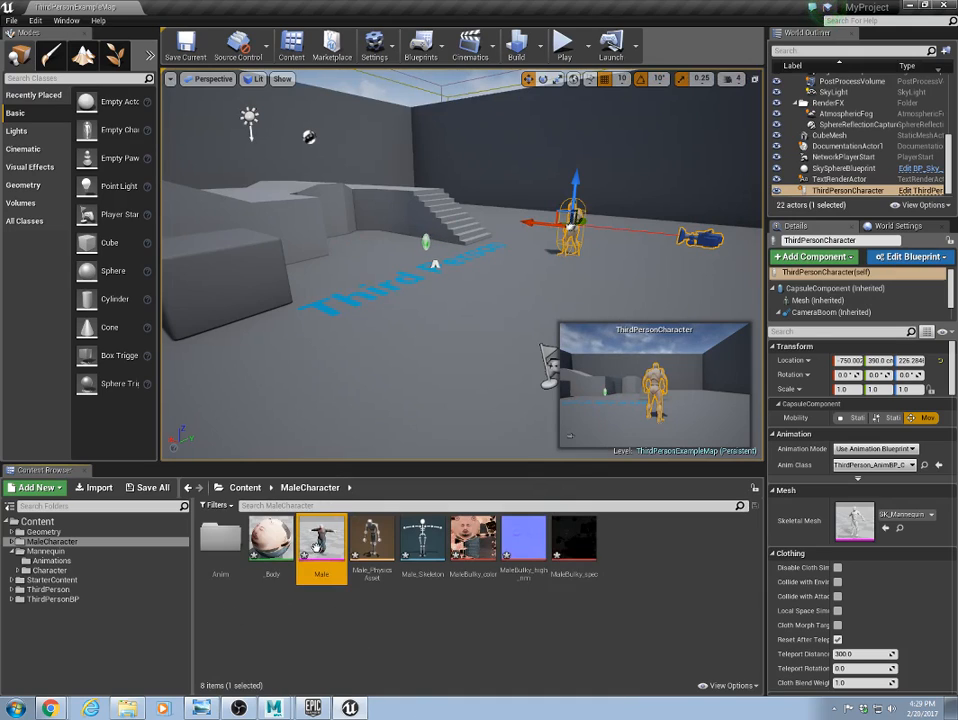
{"action": "left_click", "coordinate": [380, 660]}
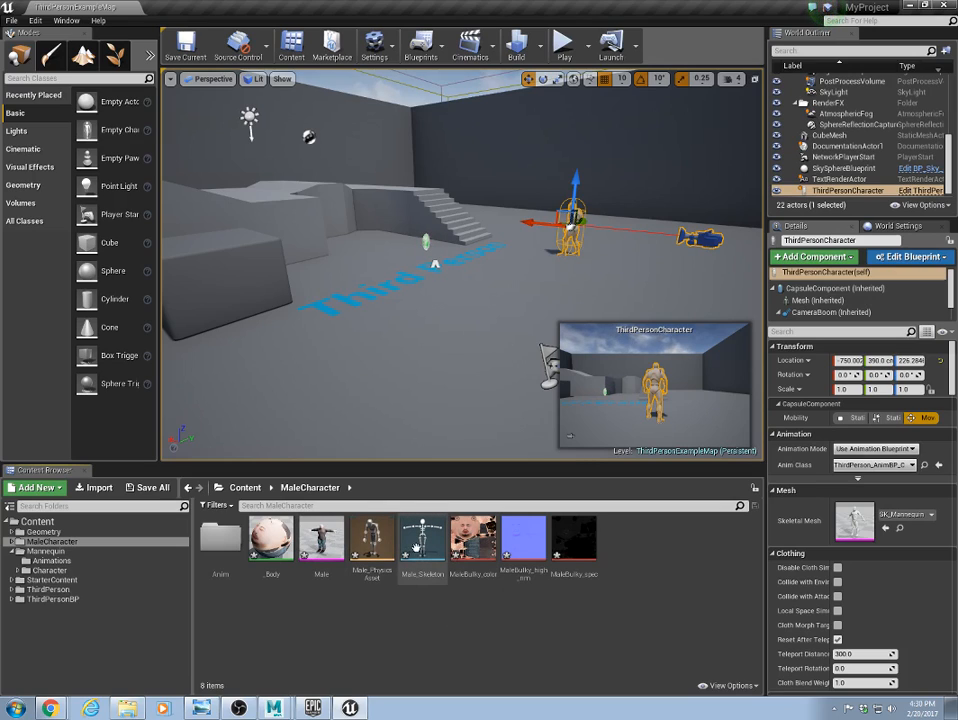
{"action": "left_click", "coordinate": [274, 543]}
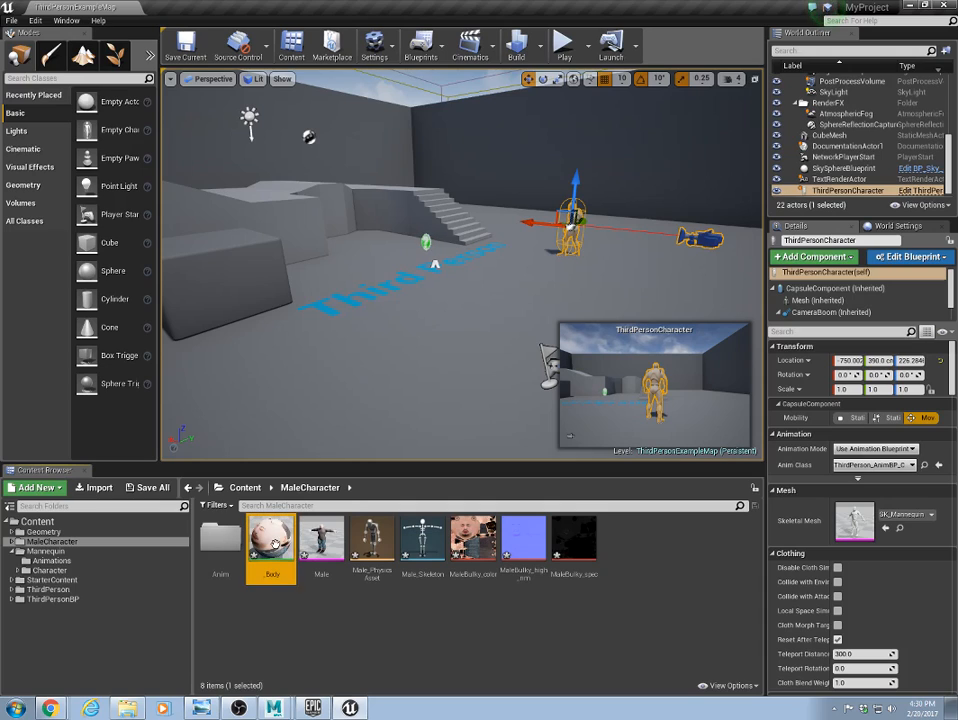
{"action": "left_click", "coordinate": [473, 540]}
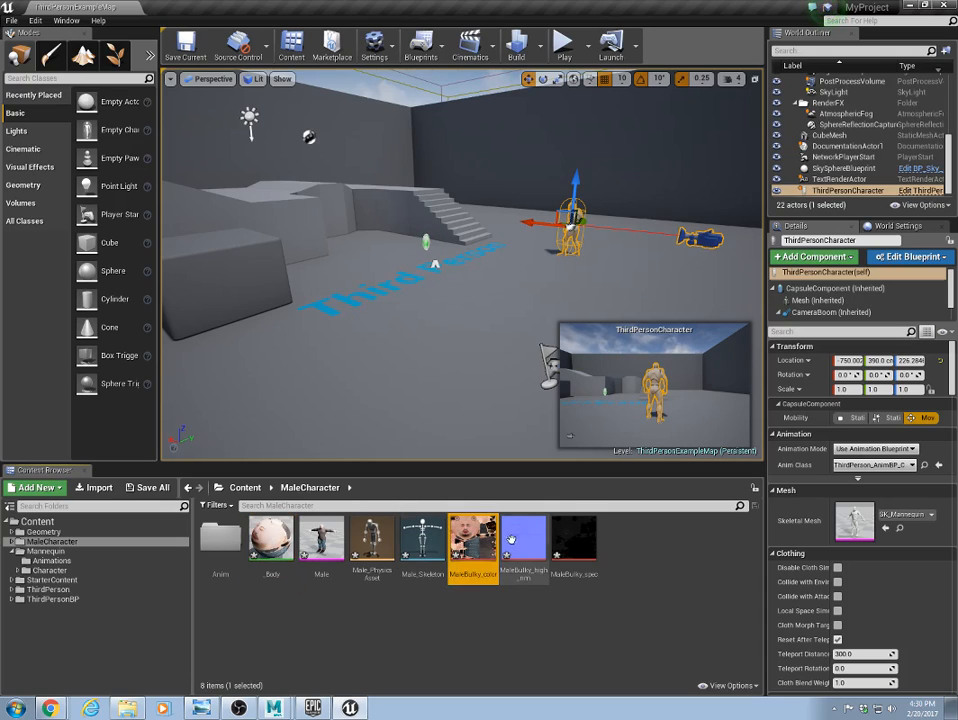
{"action": "left_click", "coordinate": [524, 540]}
{"action": "left_click", "coordinate": [585, 543]}
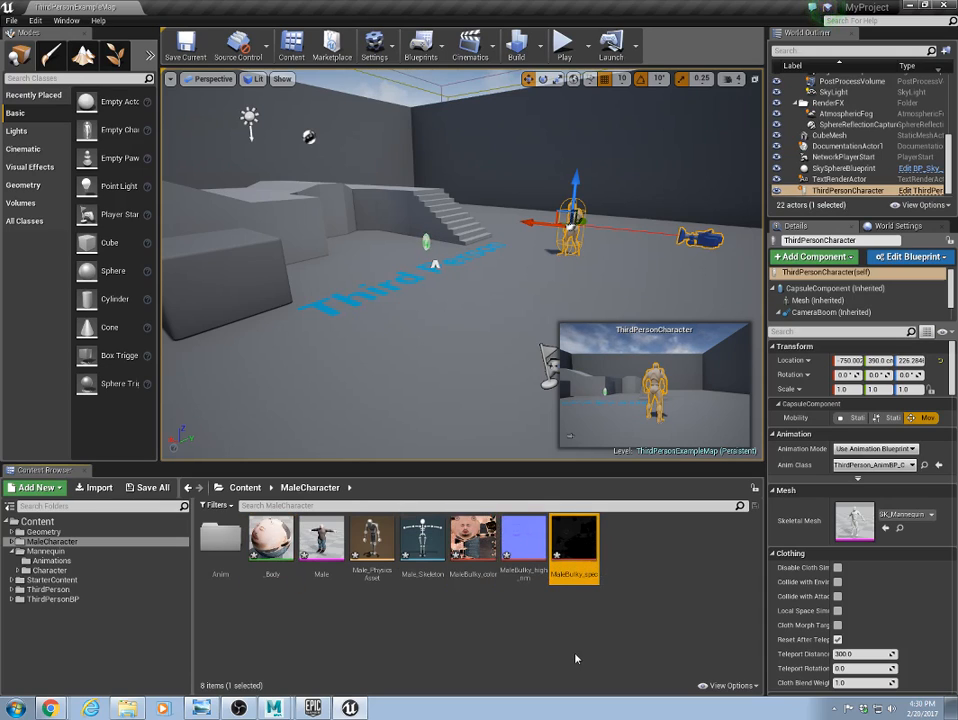
{"action": "left_click", "coordinate": [576, 600]}
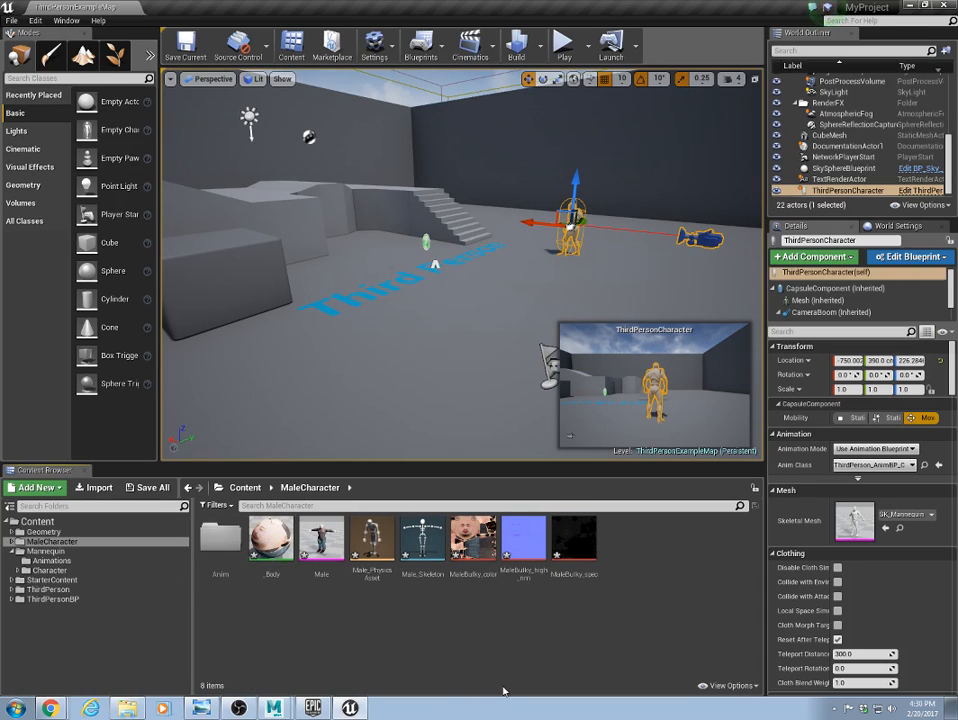
Open the Male skeletal mesh and inspect the textured character from several angles.
{"action": "double_click", "coordinate": [321, 538]}
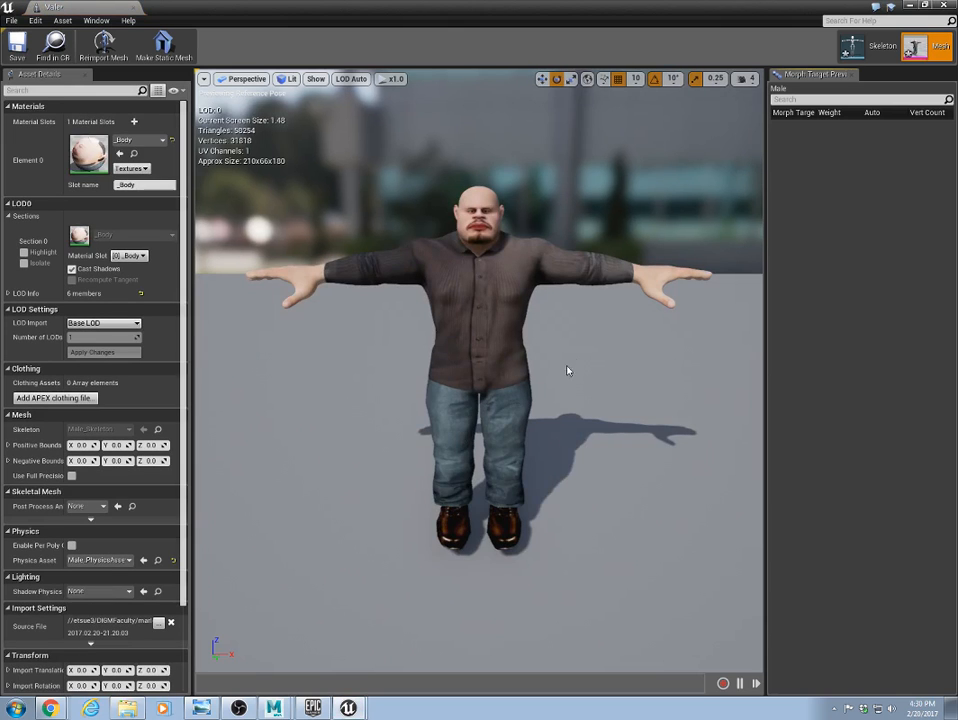
{"action": "right_click_drag", "start_coordinate": [628, 371], "coordinate": [740, 371]}
{"action": "right_click_drag", "start_coordinate": [480, 371], "coordinate": [430, 371]}
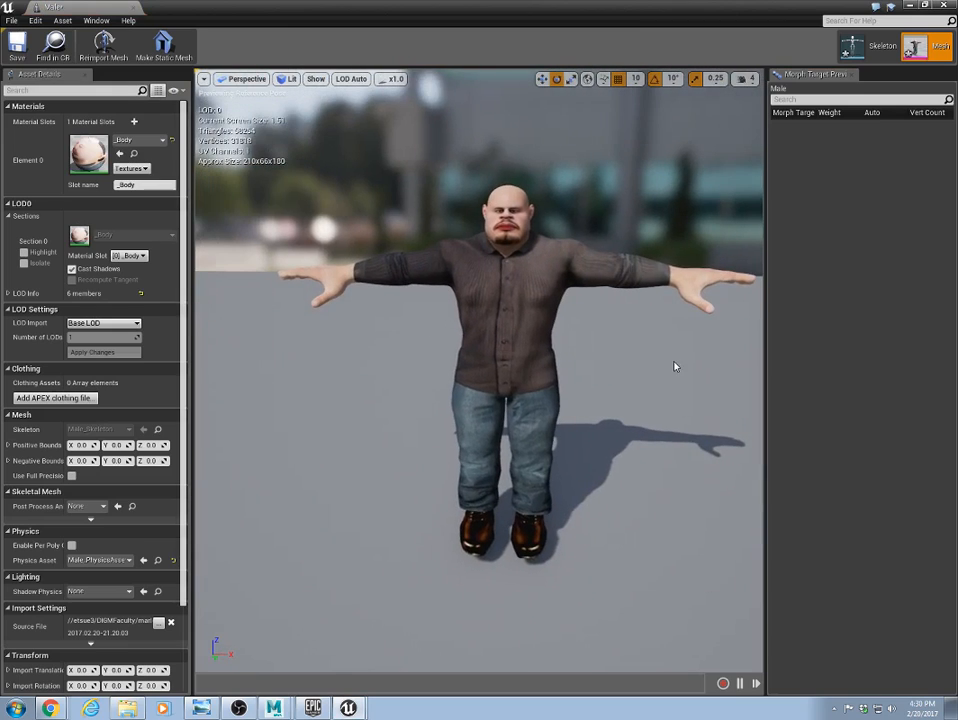
{"action": "left_click_drag", "start_coordinate": [675, 367], "coordinate": [605, 370], "text": "alt"}
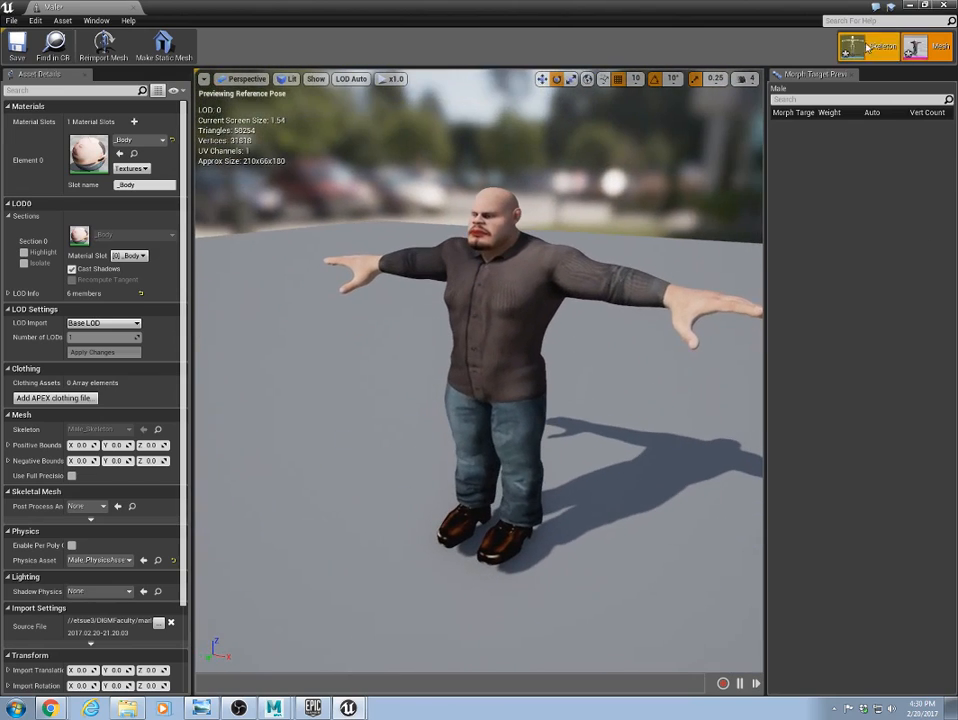
Examine the Male skeleton's joint hierarchy, going through the joints from head1_head down the left arm to the last left thumb joint.
{"action": "left_click", "coordinate": [866, 47]}
{"action": "left_click", "coordinate": [110, 204]}
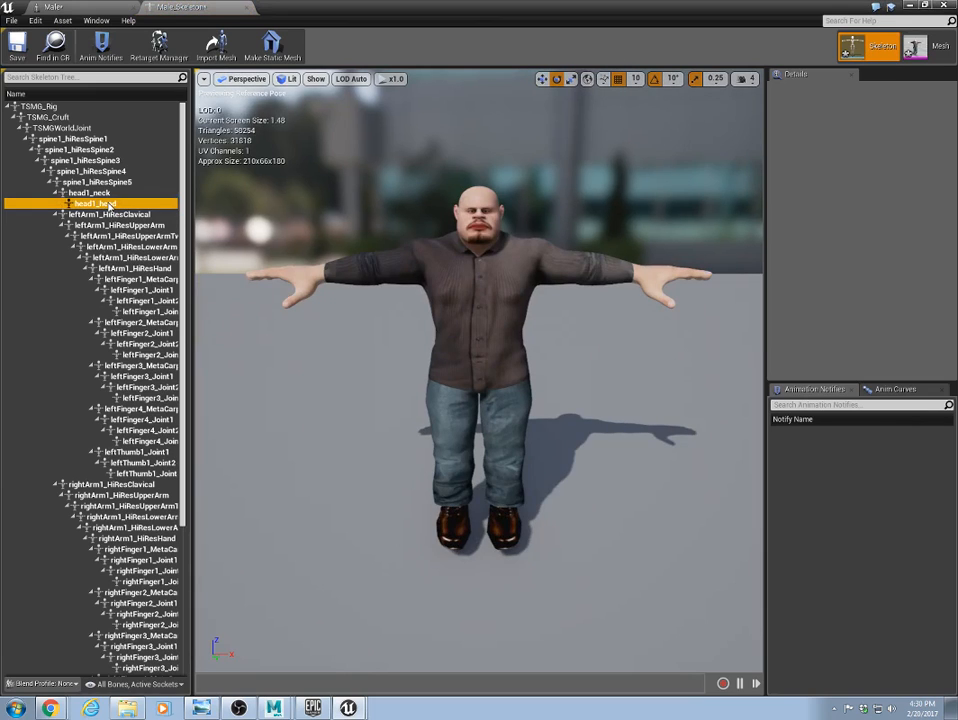
{"action": "key", "text": "Down"}
{"action": "key", "text": "Down"}
{"action": "key", "text": "Down"}
{"action": "key", "text": "Down"}
{"action": "key", "text": "Down"}
{"action": "key", "text": "Down"}
{"action": "key", "text": "Down"}
{"action": "key", "text": "Down"}
{"action": "key", "text": "Down"}
{"action": "key", "text": "Down"}
{"action": "key", "text": "Down"}
{"action": "key", "text": "Down"}
{"action": "key", "text": "Down"}
{"action": "key", "text": "Down"}
{"action": "key", "text": "Down"}
{"action": "key", "text": "Down"}
{"action": "key", "text": "Down"}
{"action": "key", "text": "Down"}
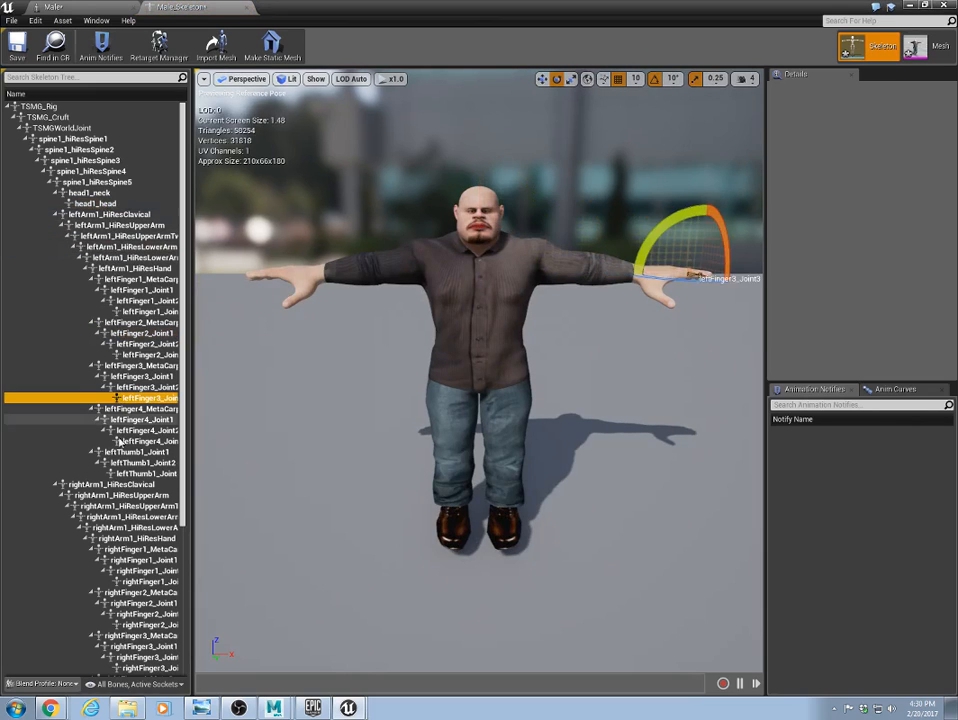
{"action": "key", "text": "Down"}
{"action": "key", "text": "Down"}
{"action": "key", "text": "Down"}
{"action": "key", "text": "Down"}
{"action": "key", "text": "Down"}
{"action": "key", "text": "Down"}
{"action": "key", "text": "Down"}
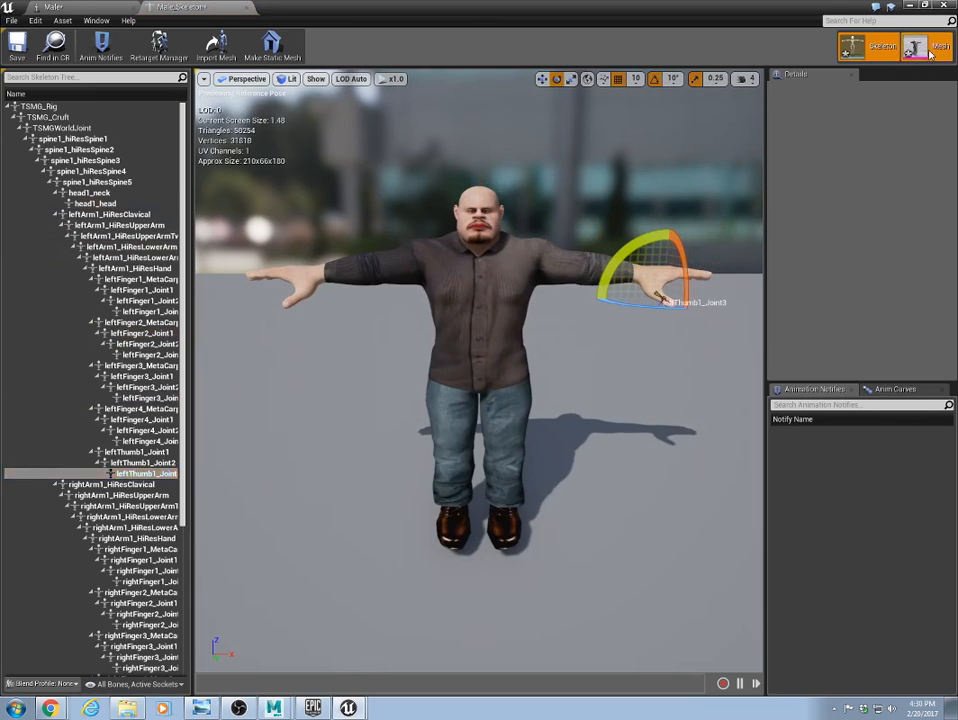
Return to the Male mesh view, close the asset editor, and save all unsaved assets in the project.
{"action": "left_click", "coordinate": [930, 46]}
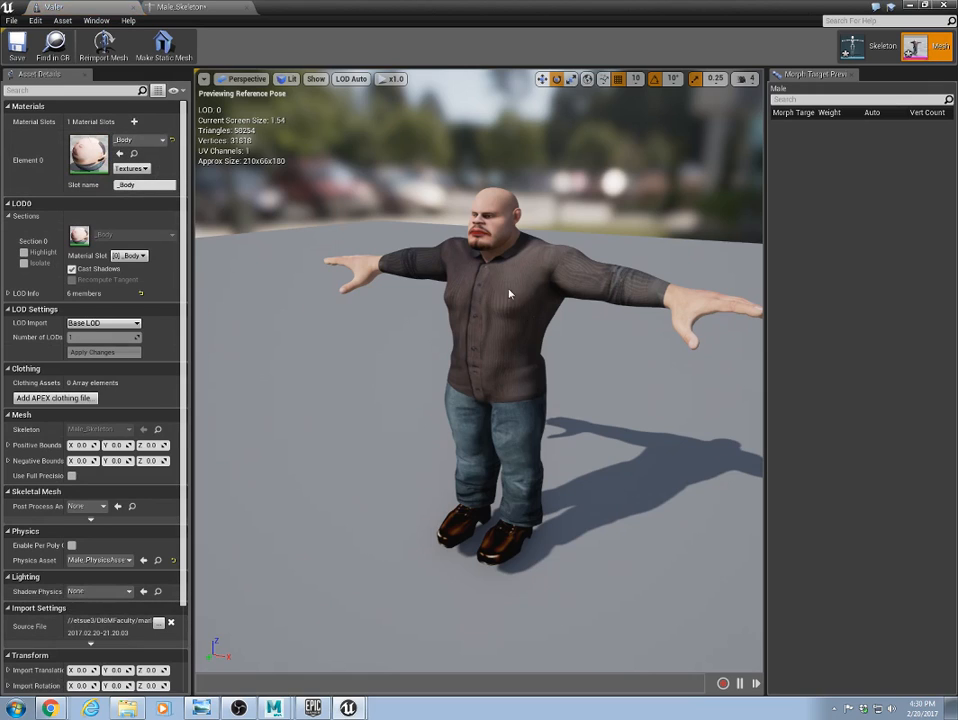
{"action": "left_click", "coordinate": [943, 5]}
{"action": "left_click", "coordinate": [407, 665]}
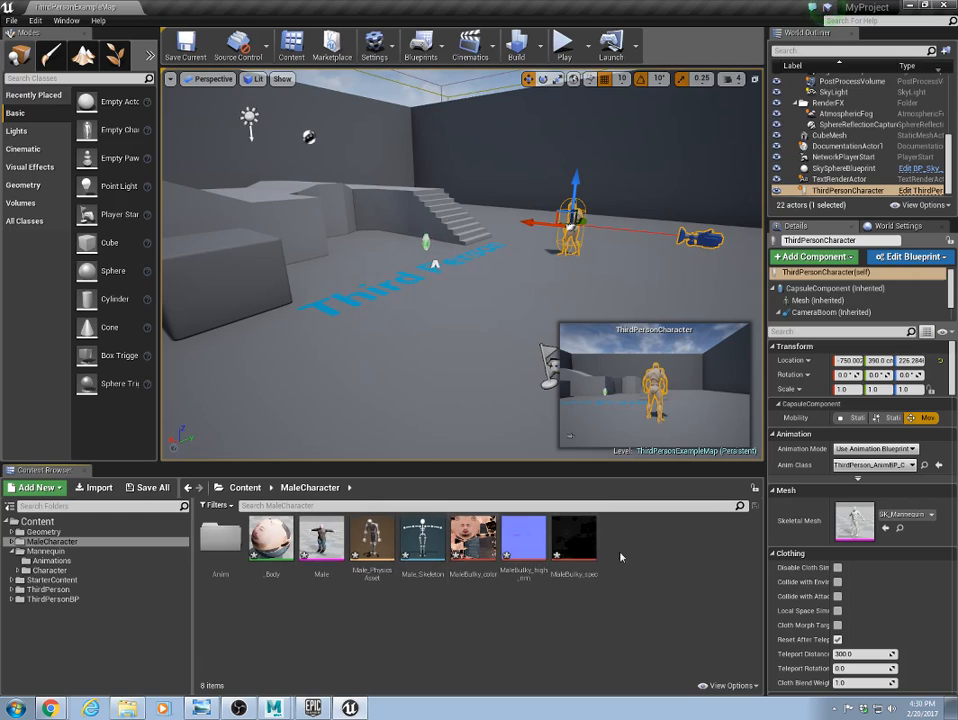
{"action": "left_click", "coordinate": [13, 21]}
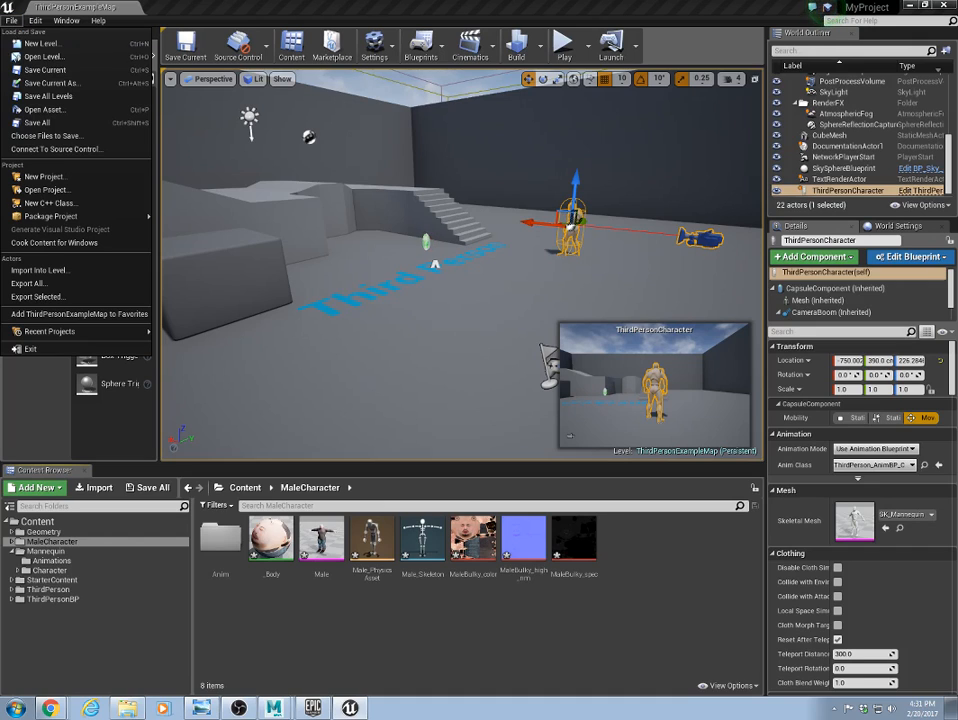
{"action": "left_click", "coordinate": [36, 122]}
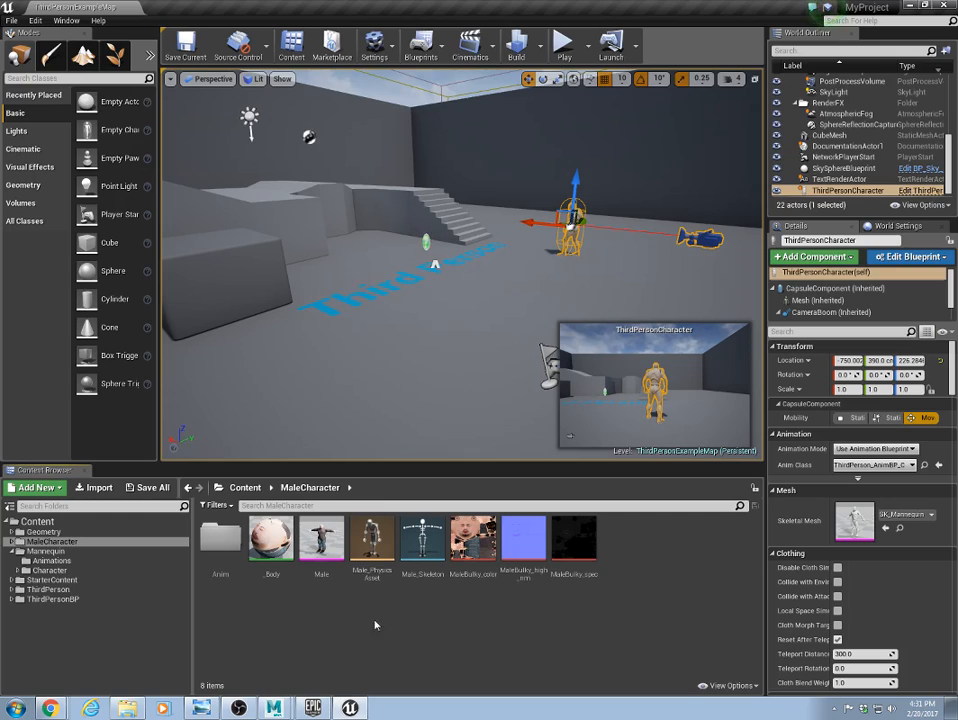
Open the Anim subfolder of MaleCharacter and choose the Male_Run FBX file for import into it.
{"action": "double_click", "coordinate": [222, 541]}
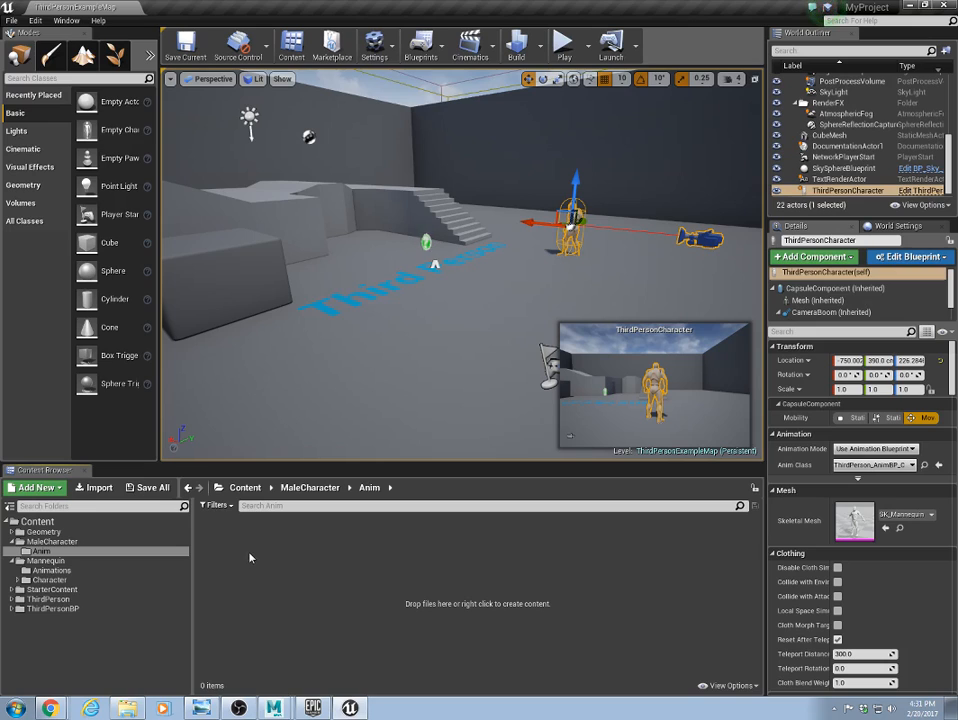
{"action": "right_click", "coordinate": [250, 558]}
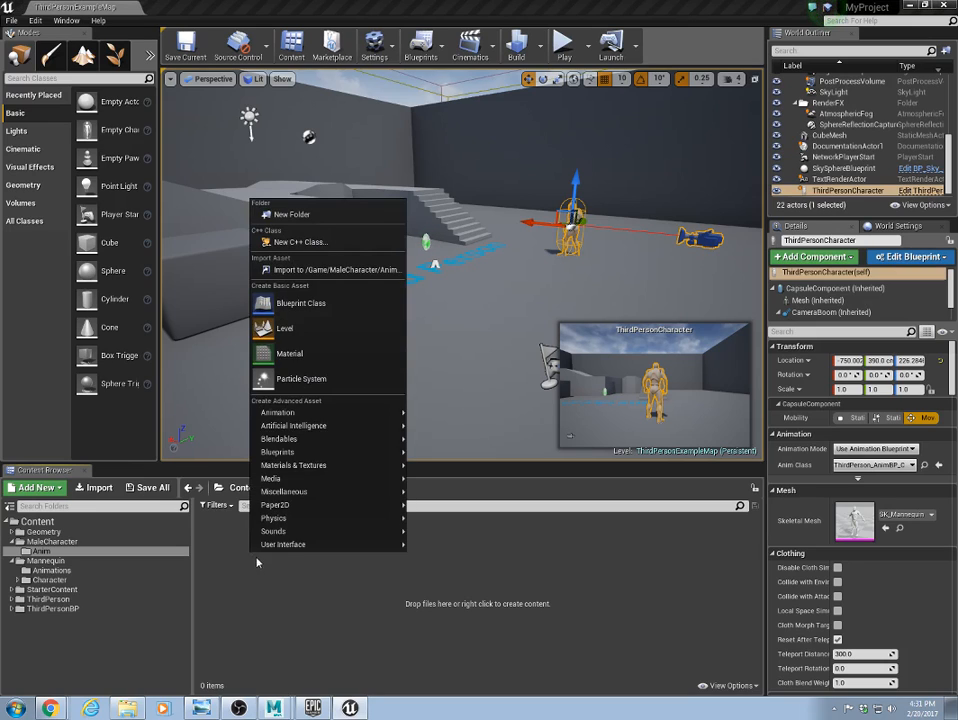
{"action": "left_click", "coordinate": [308, 270]}
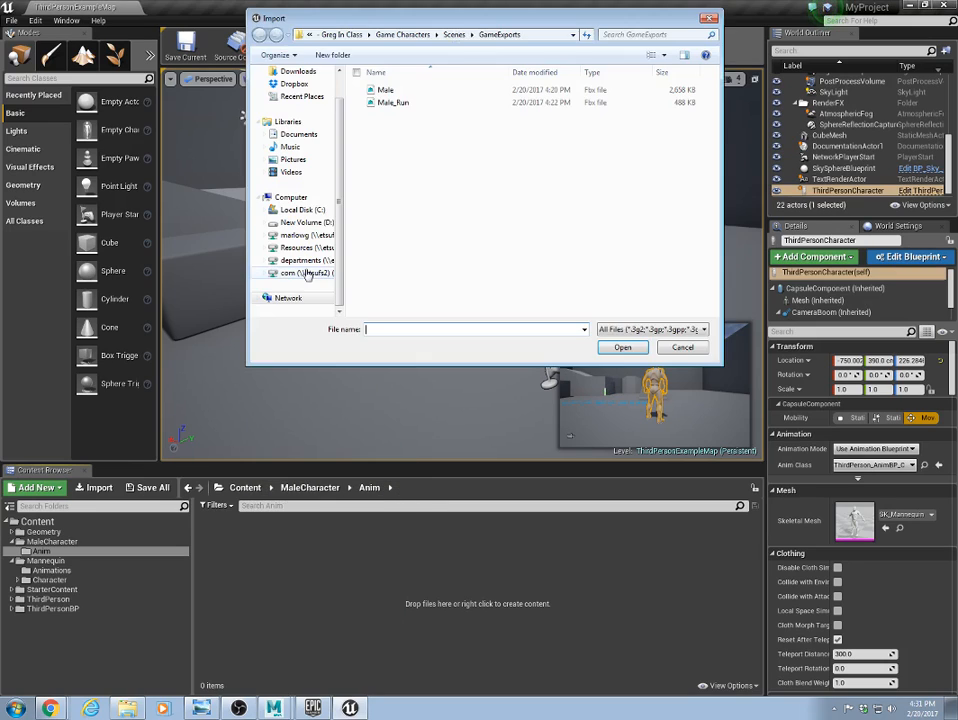
{"action": "left_click", "coordinate": [392, 104]}
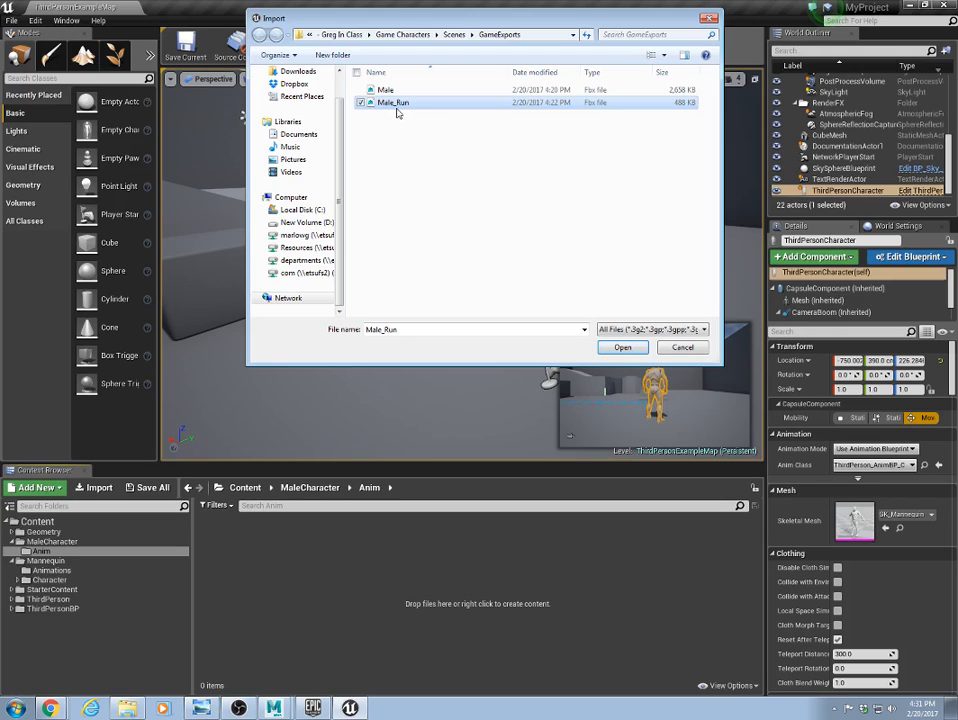
{"action": "left_click", "coordinate": [630, 350]}
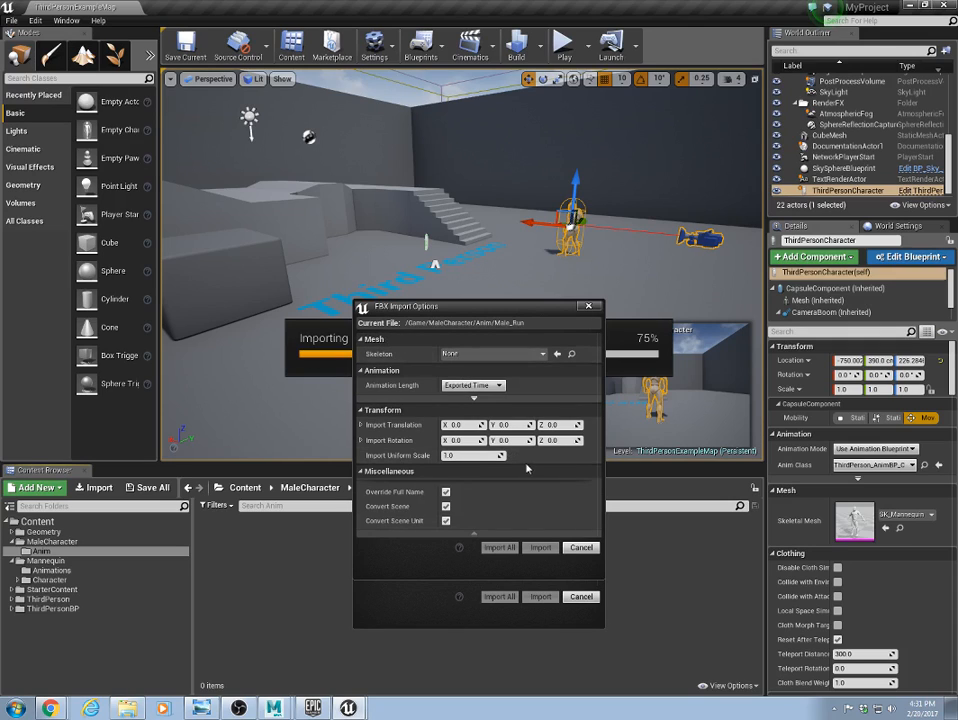
Assign Male_Skeleton as the skeleton for the Male_Run import and set its animation length to Animated Time.
{"action": "left_click", "coordinate": [542, 356]}
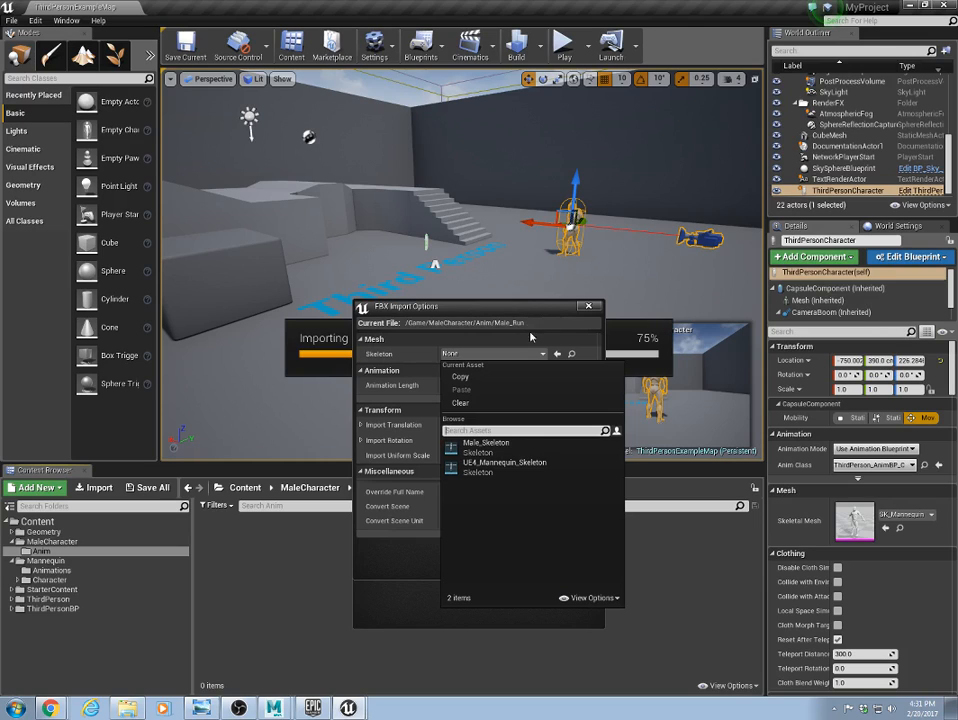
{"action": "left_click", "coordinate": [487, 445]}
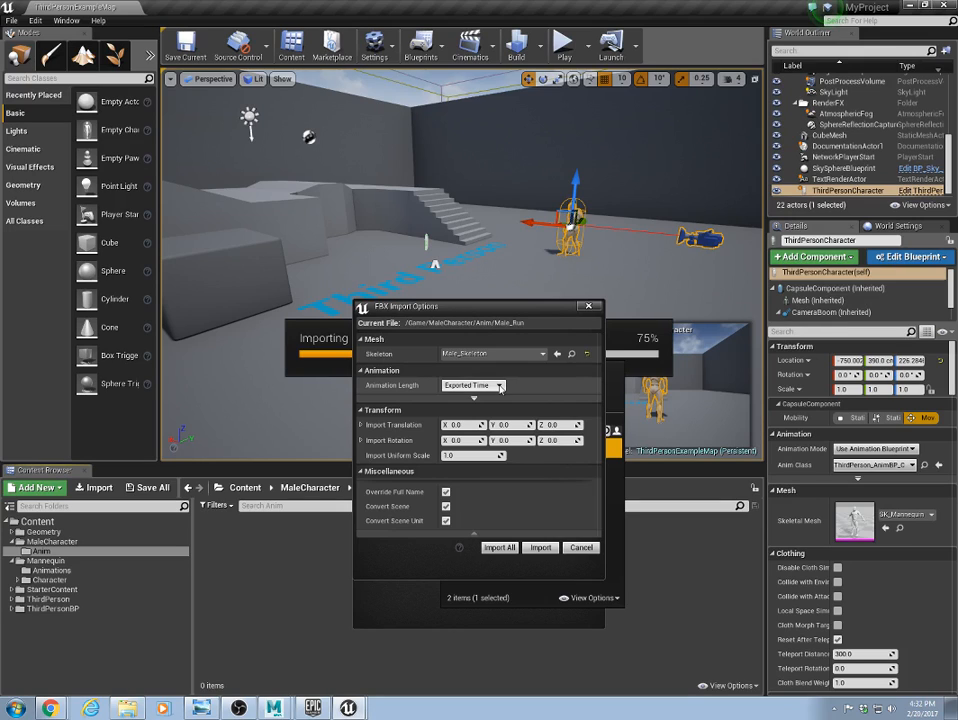
{"action": "left_click", "coordinate": [500, 387]}
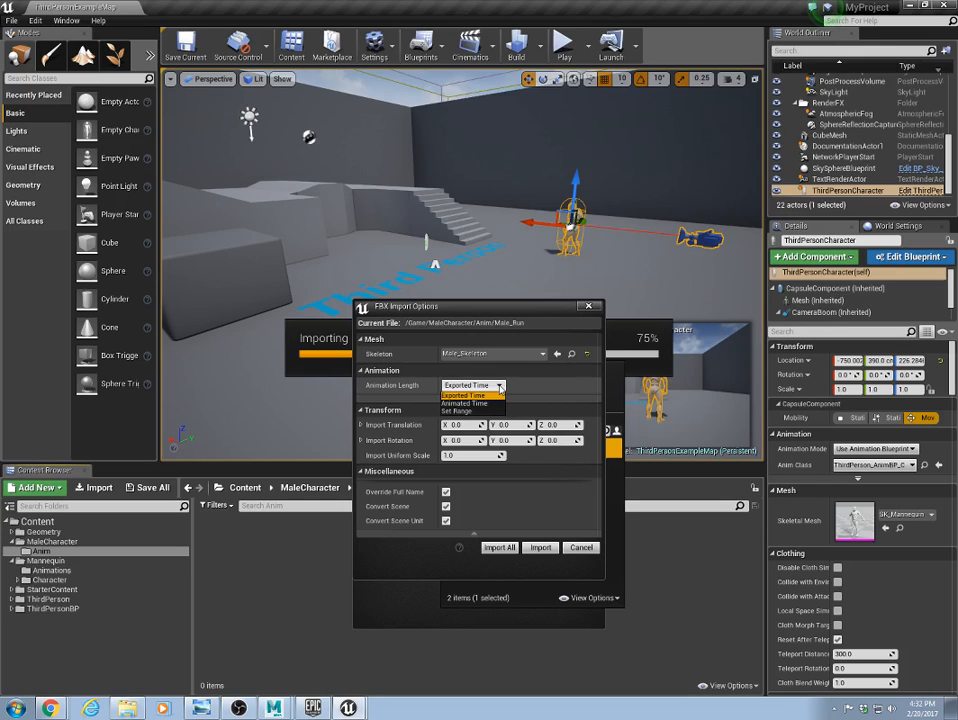
{"action": "left_click", "coordinate": [467, 407]}
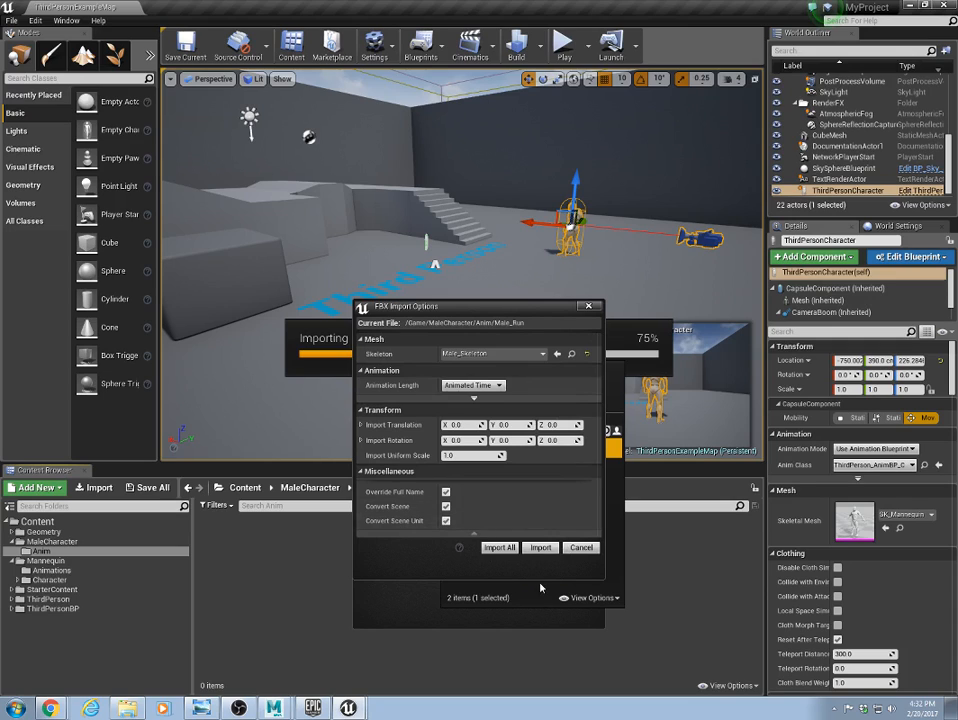
Complete the import of the Male_Run animation into the Anim folder.
{"action": "left_click", "coordinate": [549, 550]}
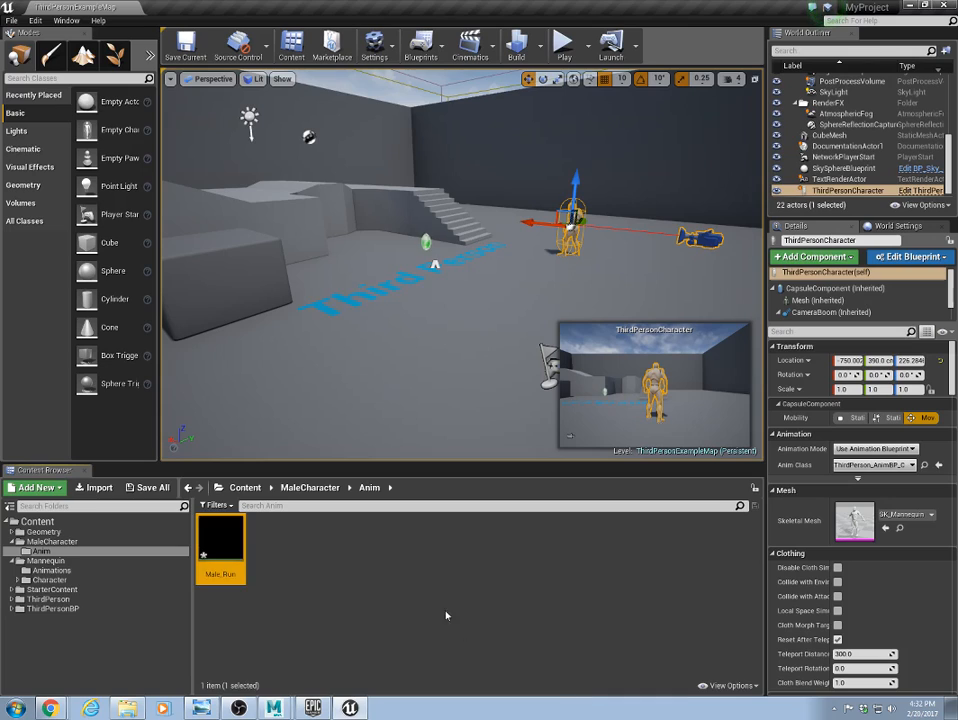
{"action": "left_click", "coordinate": [225, 550]}
Open the Male mesh from the MaleCharacter folder and preview its Male_Run animation by scrubbing the timeline and playing it.
{"action": "left_click", "coordinate": [52, 541]}
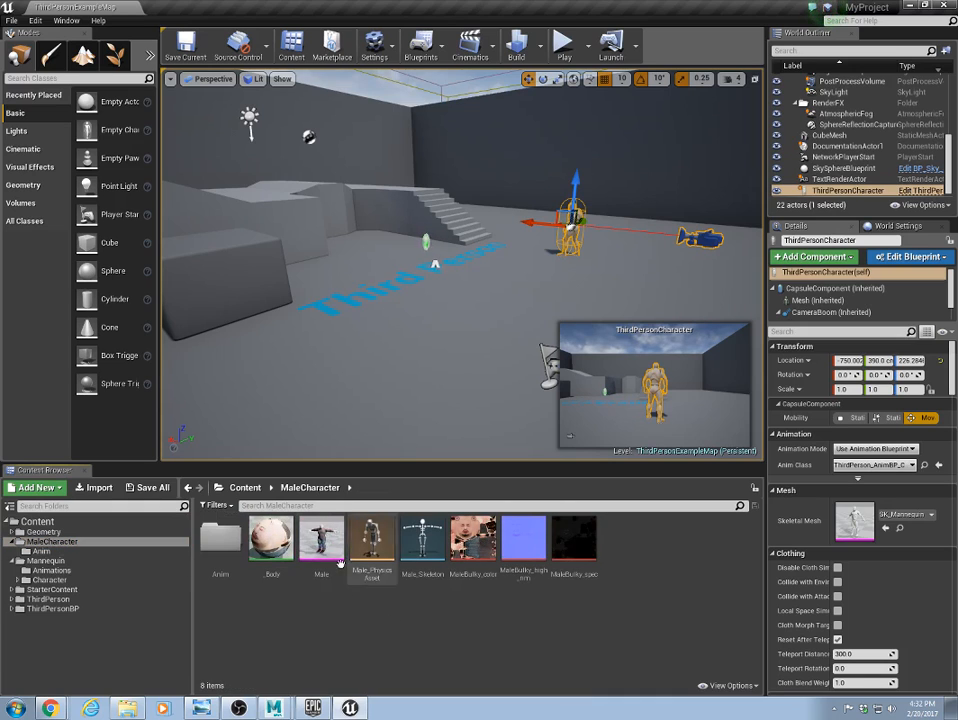
{"action": "double_click", "coordinate": [325, 539]}
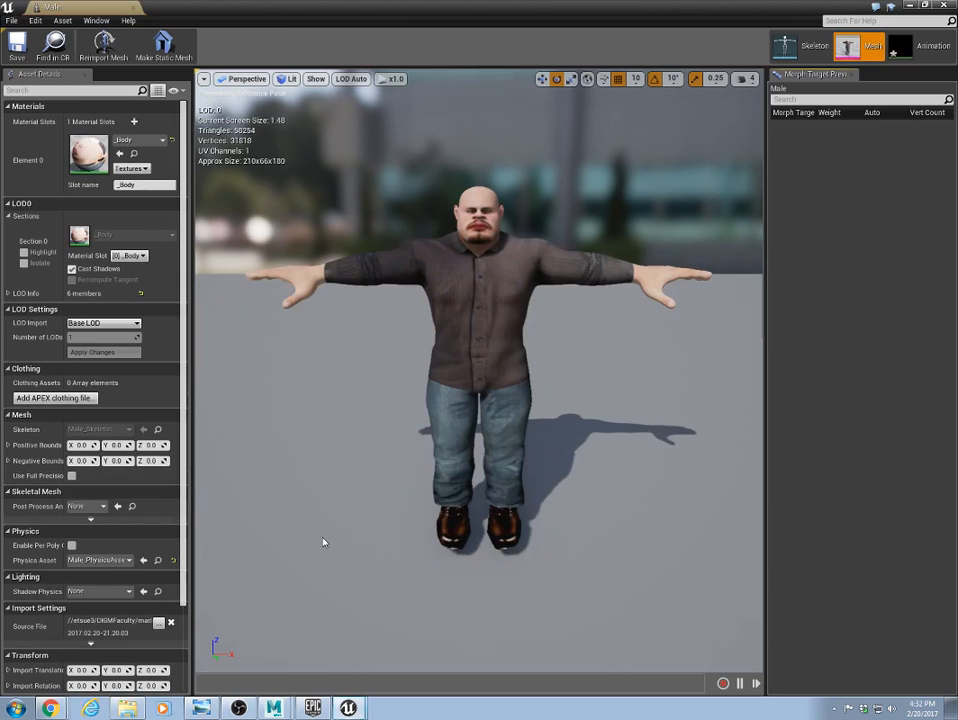
{"action": "left_click_drag", "start_coordinate": [593, 401], "coordinate": [485, 415], "text": "alt"}
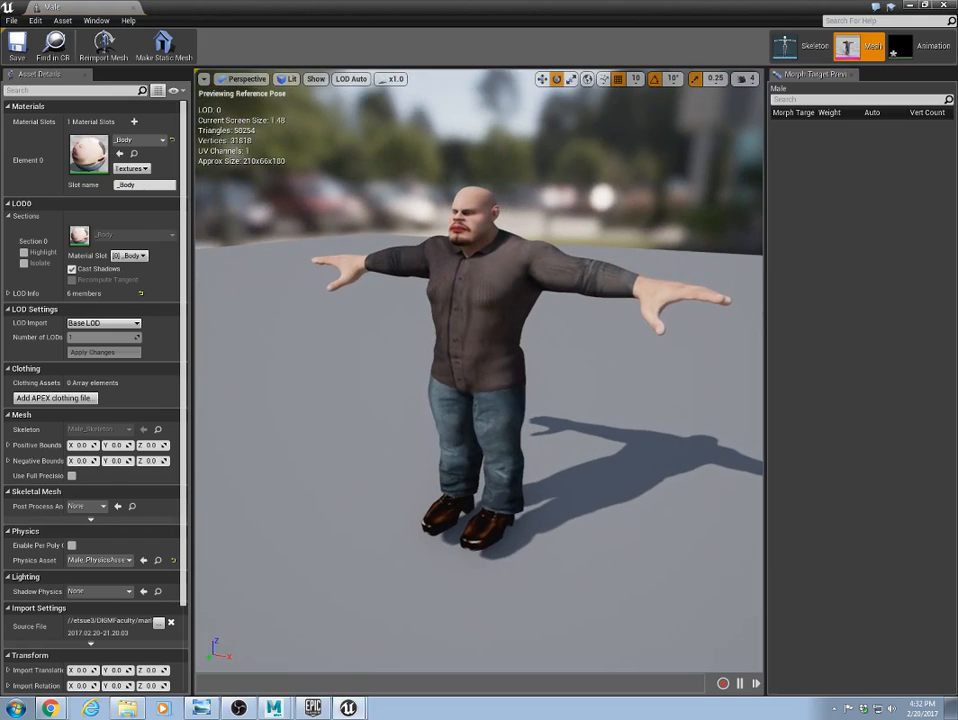
{"action": "left_click", "coordinate": [932, 54]}
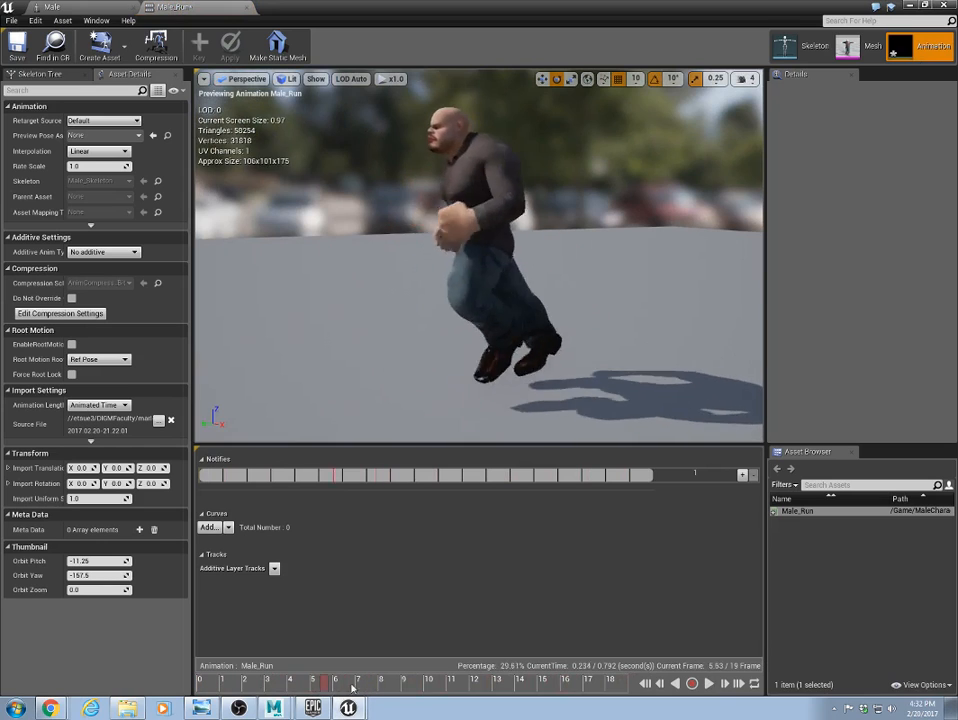
{"action": "left_click_drag", "start_coordinate": [467, 689], "coordinate": [637, 686]}
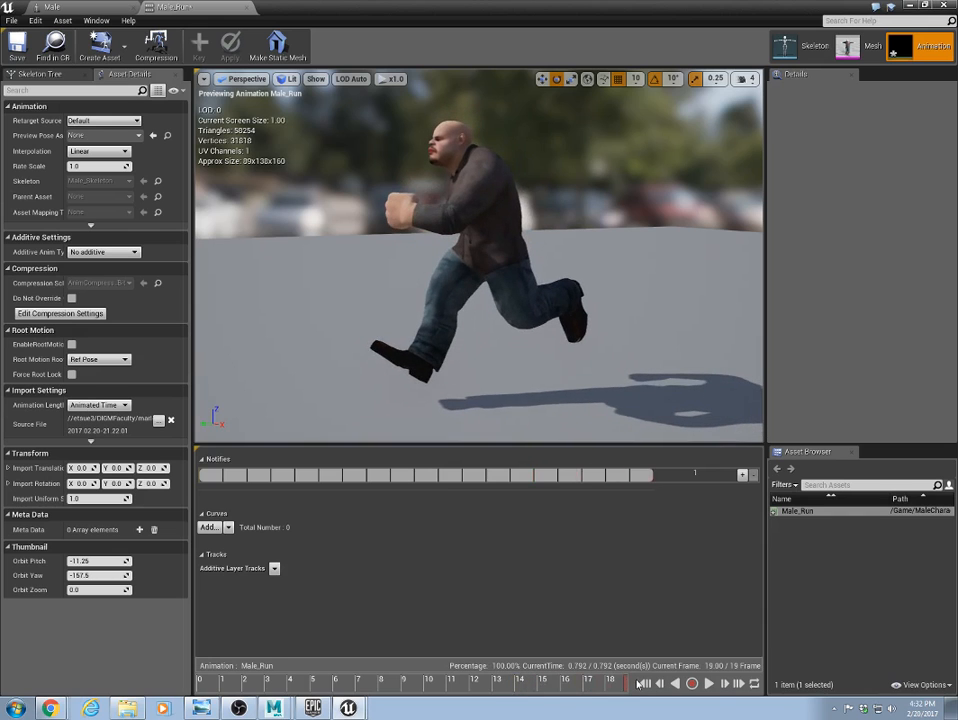
{"action": "left_click", "coordinate": [709, 684]}
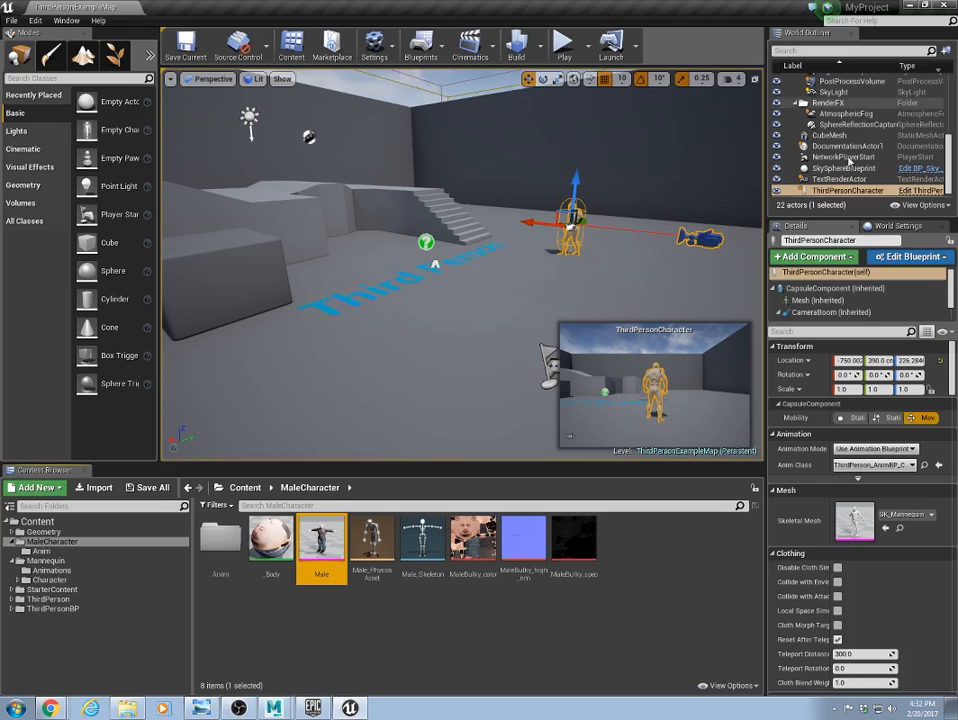
Save all unsaved assets in the project.
{"action": "left_click", "coordinate": [445, 620]}
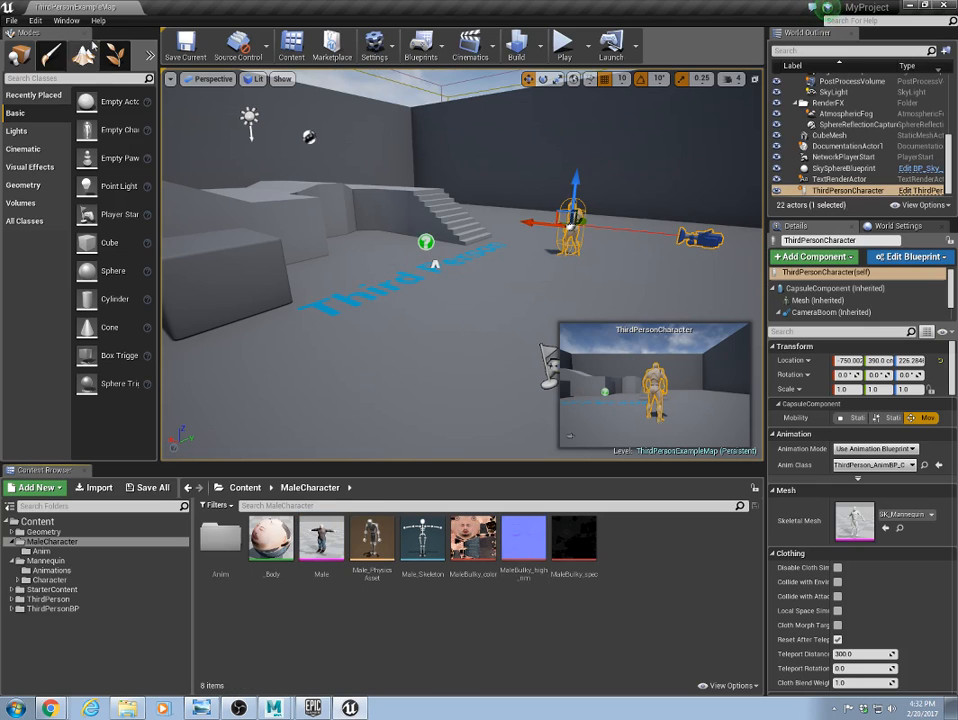
{"action": "left_click", "coordinate": [12, 21]}
{"action": "left_click", "coordinate": [51, 123]}
Switch to Maya and open Punch_ANIM.0002.mb from the scenes folder, discarding the changes to Run_ANIM.0013.mb.
{"action": "left_click", "coordinate": [911, 7]}
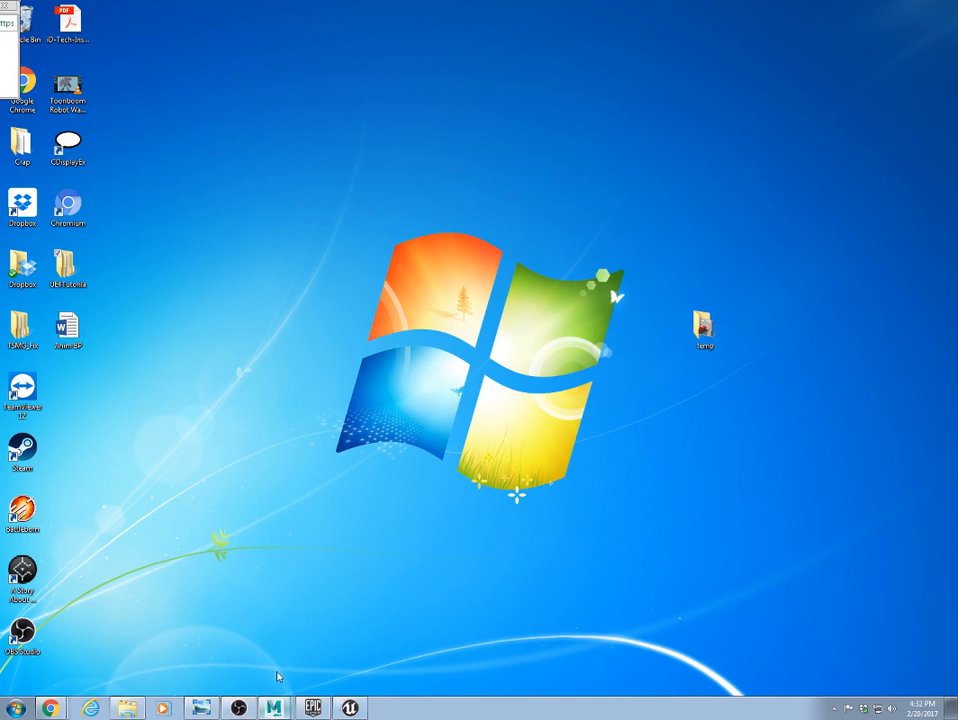
{"action": "left_click", "coordinate": [273, 706]}
{"action": "left_click", "coordinate": [9, 19]}
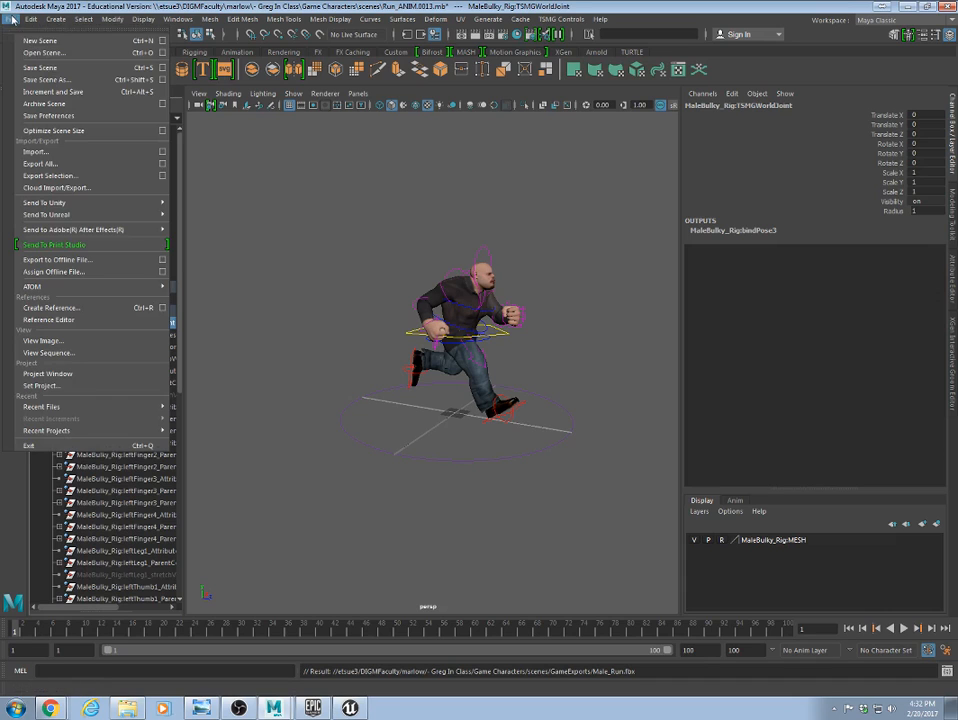
{"action": "left_click", "coordinate": [31, 52]}
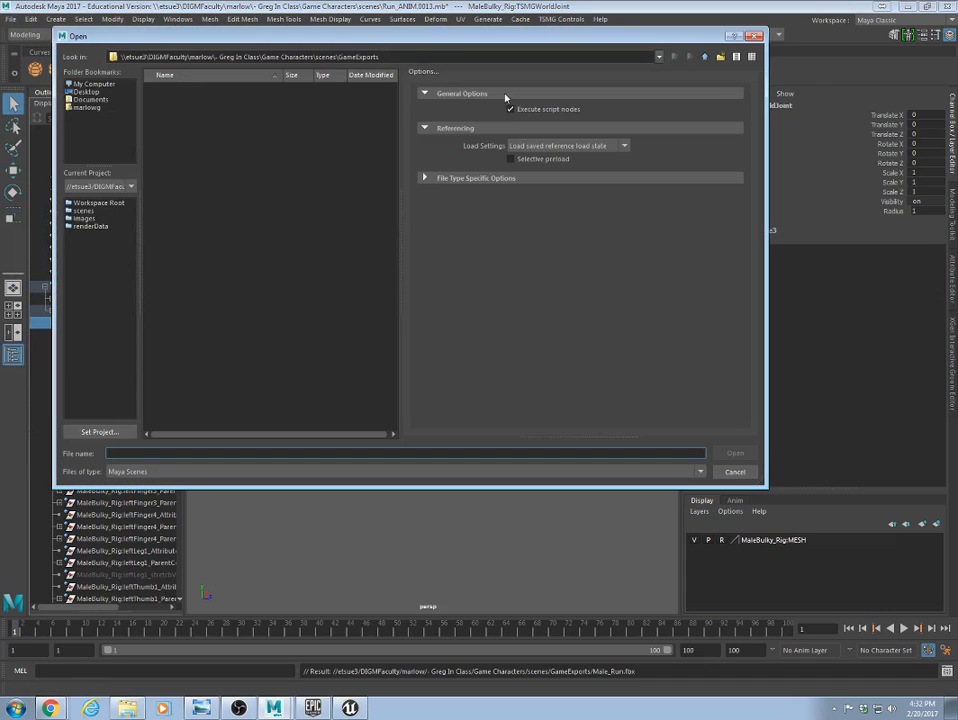
{"action": "left_click", "coordinate": [705, 57]}
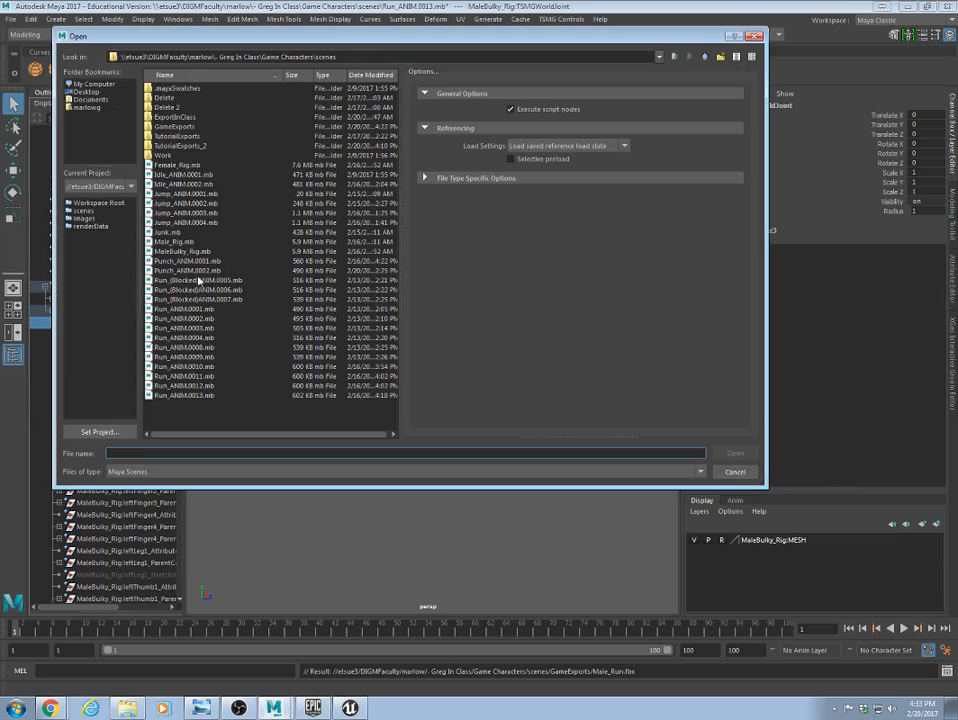
{"action": "left_click", "coordinate": [187, 272]}
{"action": "left_click", "coordinate": [735, 453]}
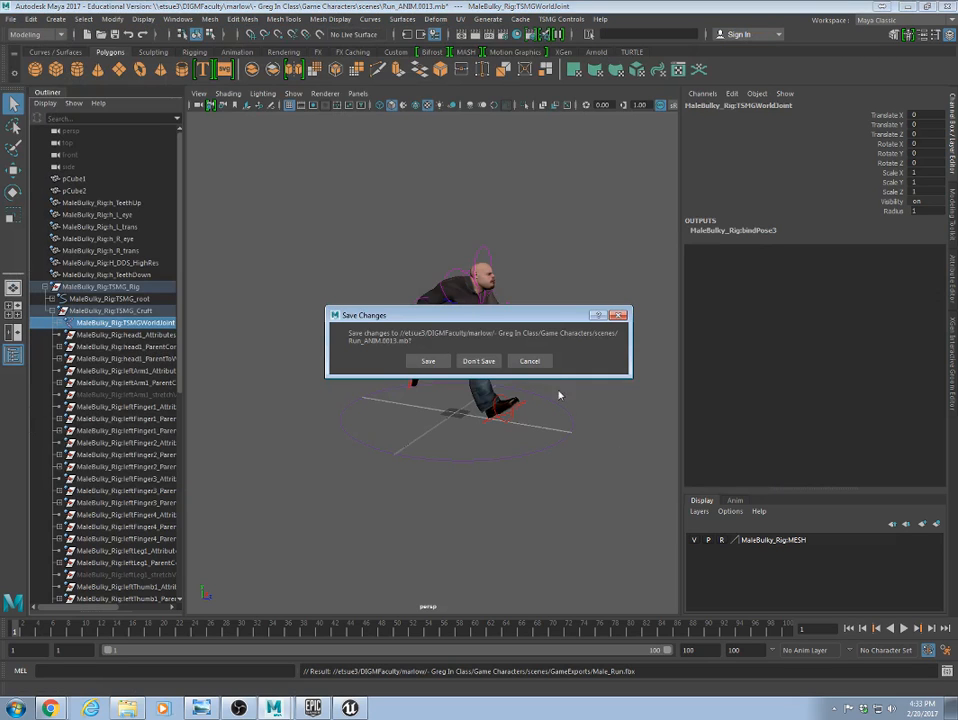
{"action": "left_click", "coordinate": [478, 361]}
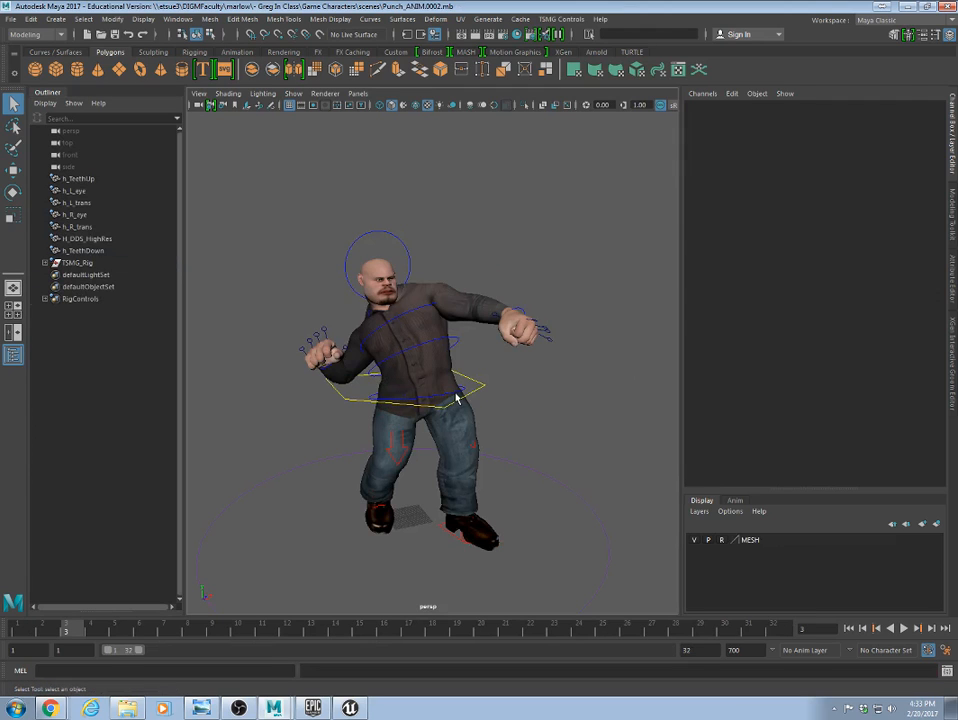
Show the keyframes of the lower spine control, then select TSMGWorldJoint inside TSMG_Cruft of the punch scene's TSMG_Rig.
{"action": "left_click", "coordinate": [455, 393]}
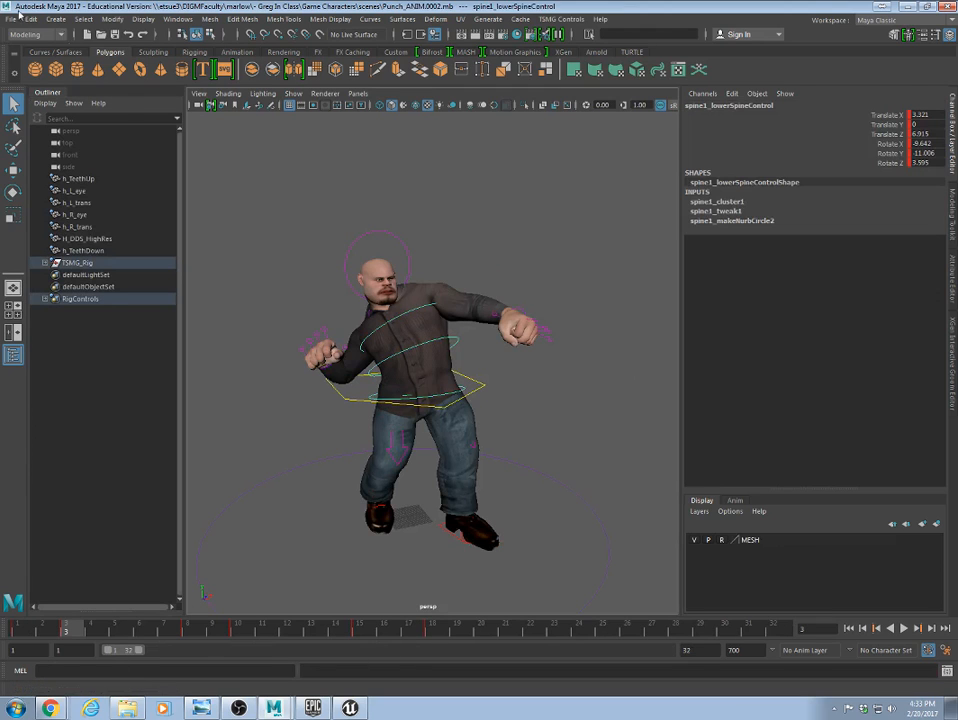
{"action": "left_click", "coordinate": [45, 263]}
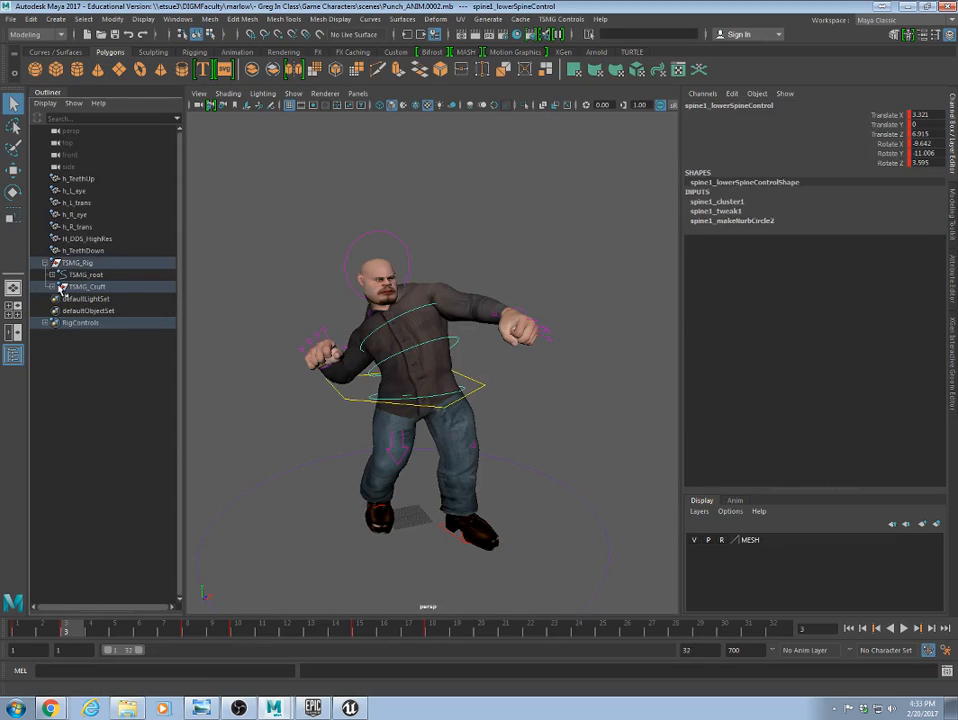
{"action": "left_click", "coordinate": [52, 287]}
{"action": "left_click", "coordinate": [90, 298]}
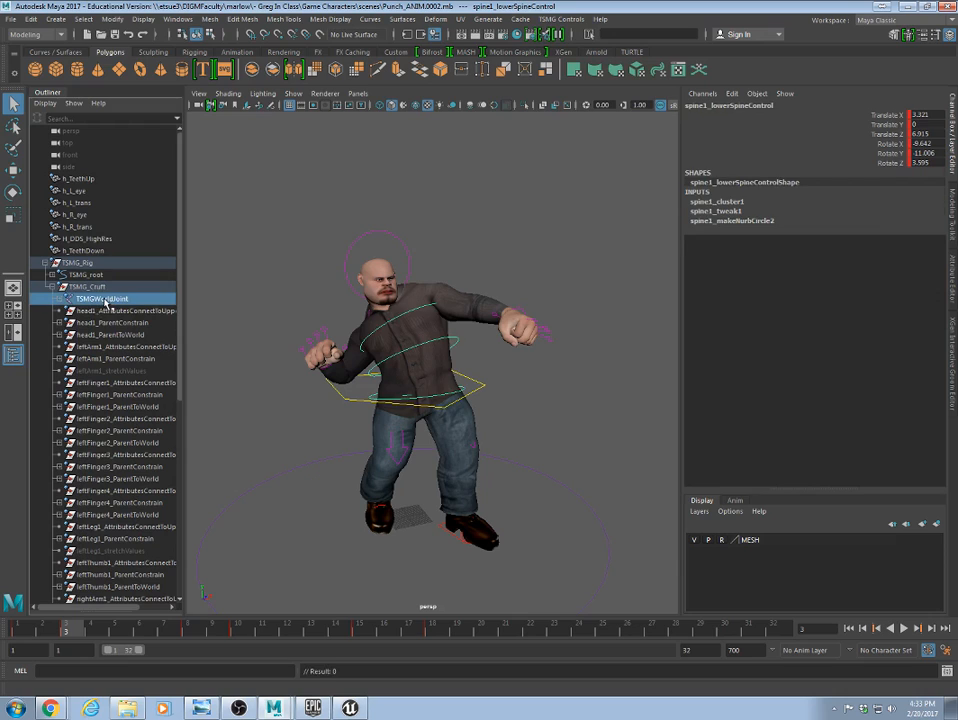
Set up an FBX export of the selected world joint into the GameExports folder with the file name Male_Punch.fbx.
{"action": "left_click", "coordinate": [12, 19]}
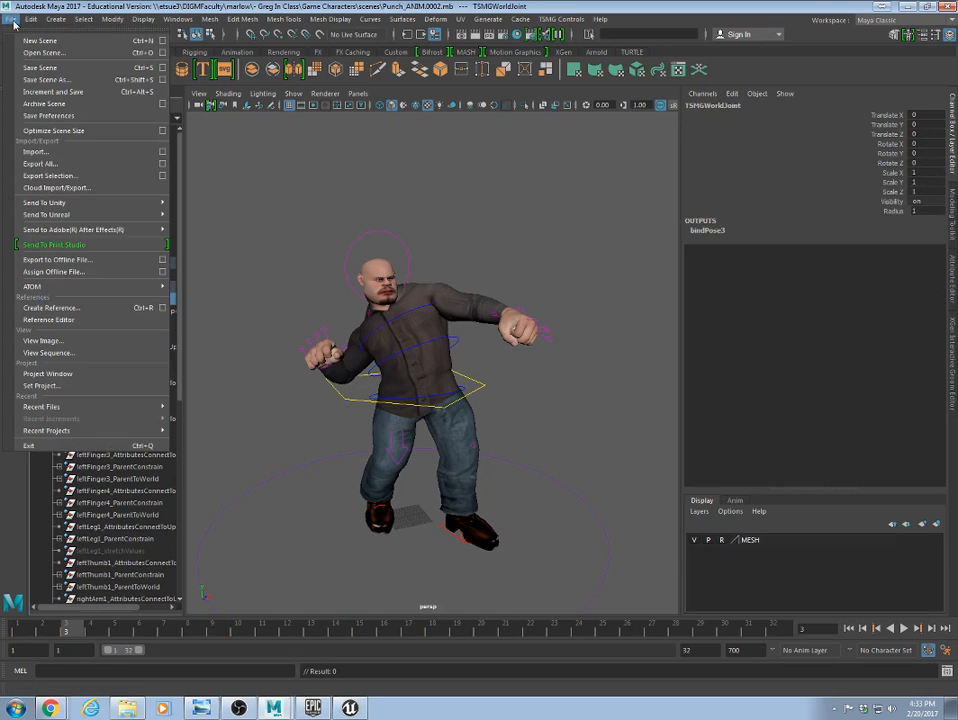
{"action": "left_click", "coordinate": [48, 176]}
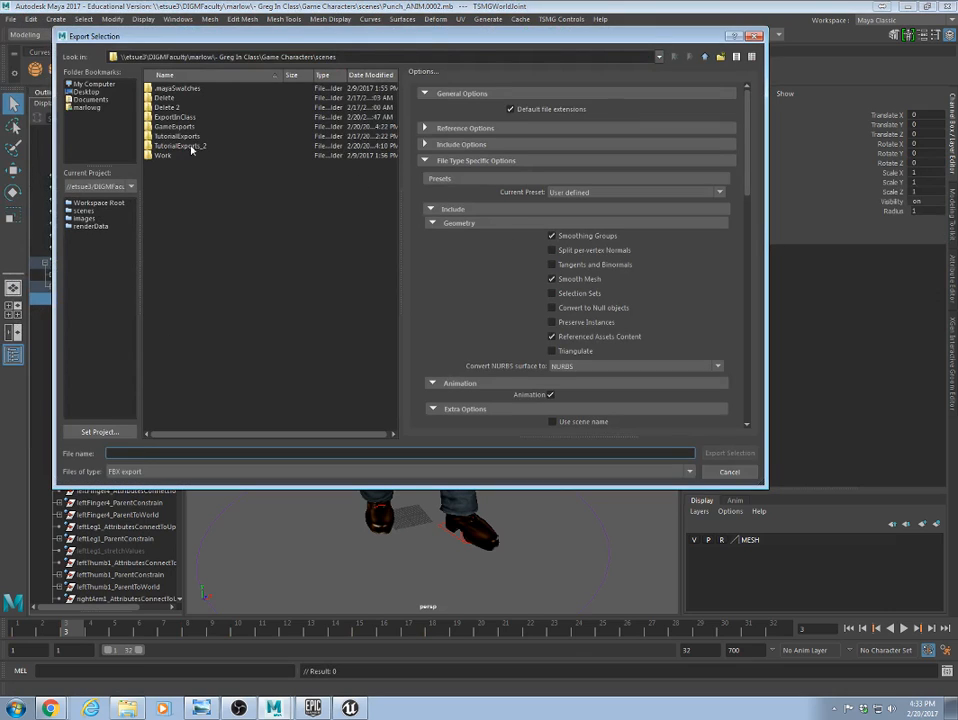
{"action": "double_click", "coordinate": [175, 127]}
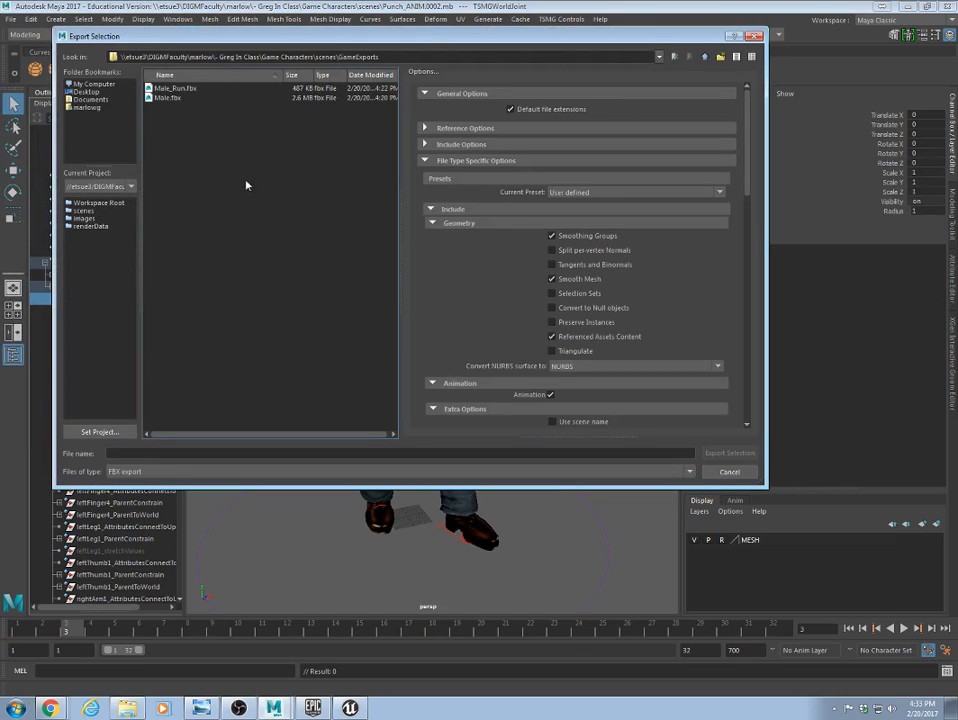
{"action": "left_click", "coordinate": [176, 88]}
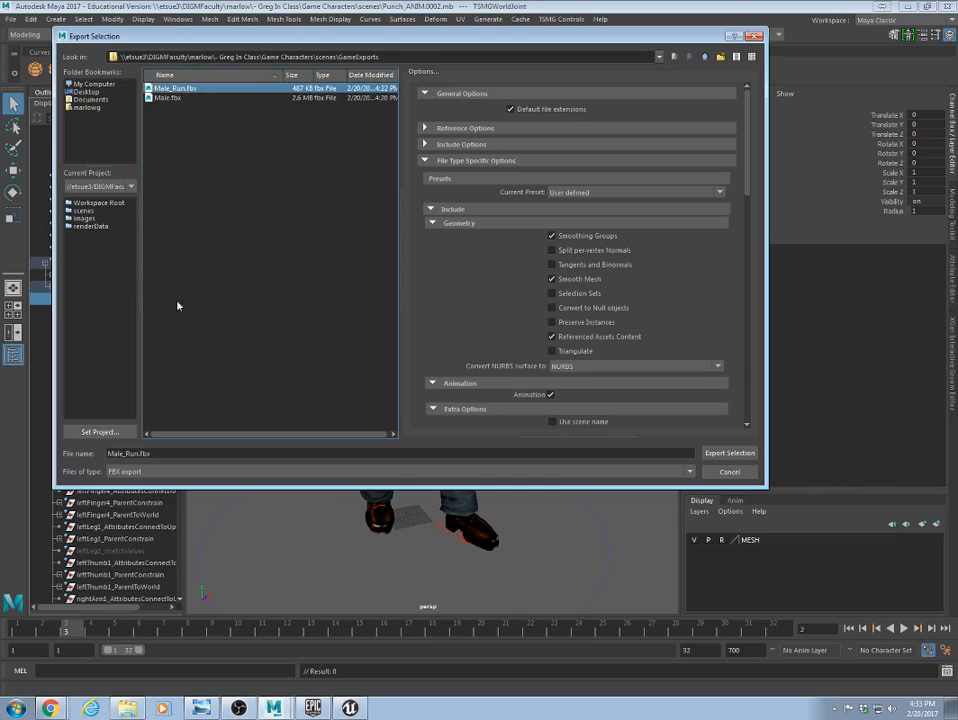
{"action": "left_click", "coordinate": [137, 453]}
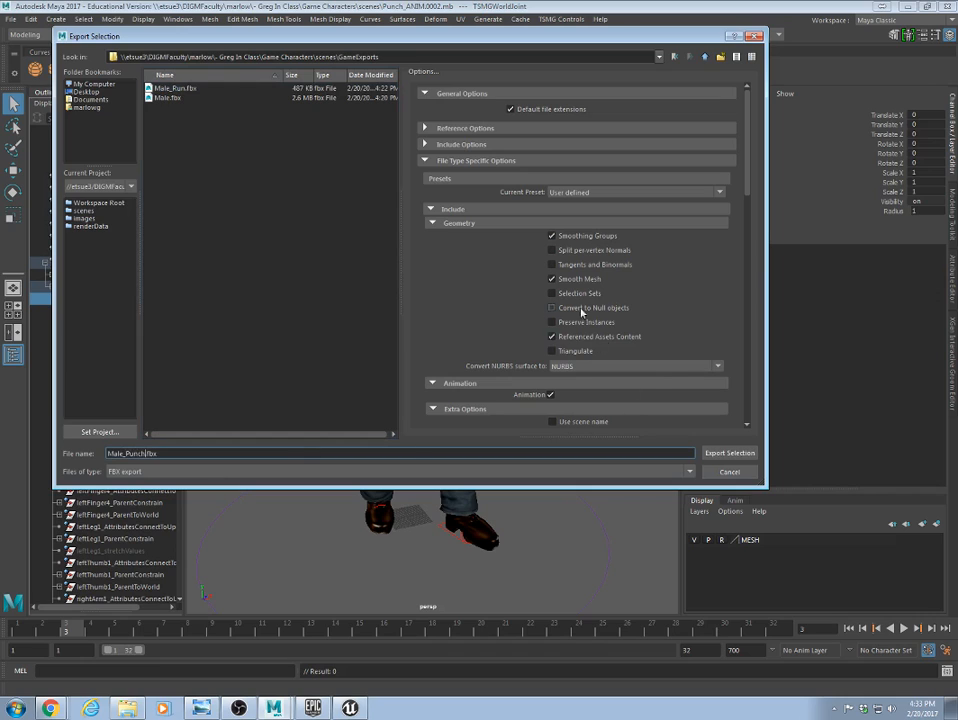
Set the Bake Animation end frame to 18, export Male_Punch.fbx, and dismiss the export warnings.
{"action": "scroll", "coordinate": [656, 346], "scroll_direction": "down", "scroll_amount": 3}
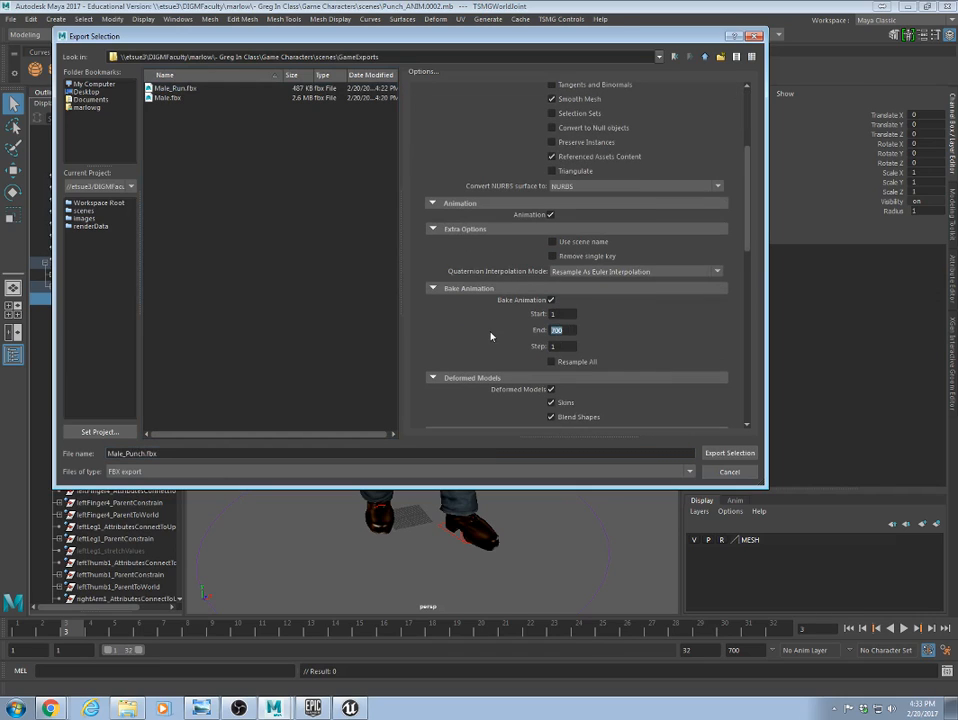
{"action": "type", "text": "18"}
{"action": "left_click", "coordinate": [729, 453]}
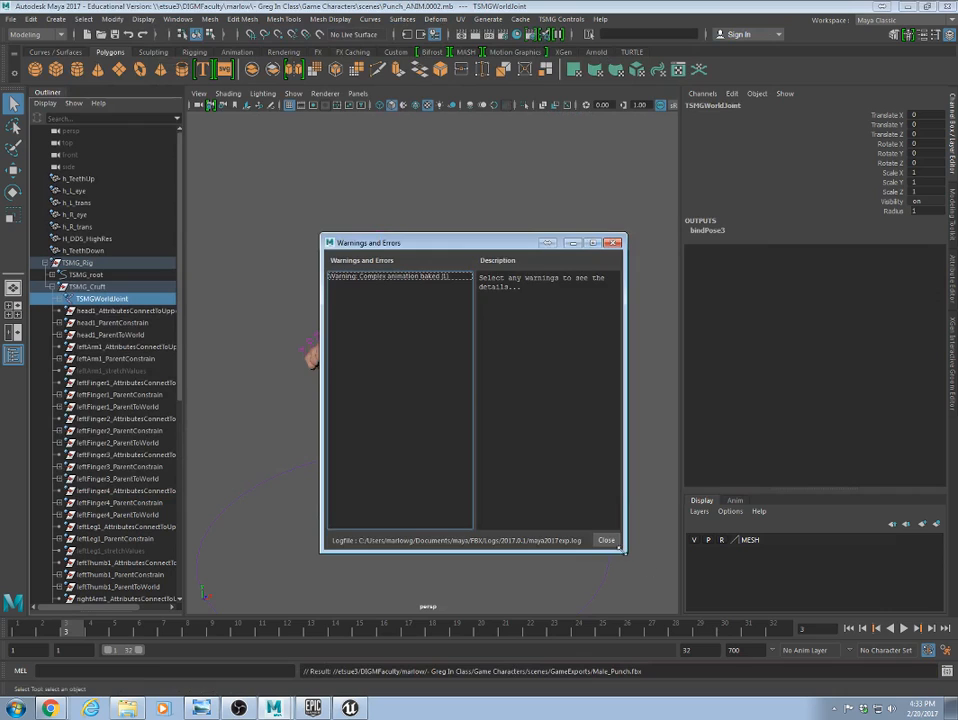
{"action": "left_click", "coordinate": [606, 540]}
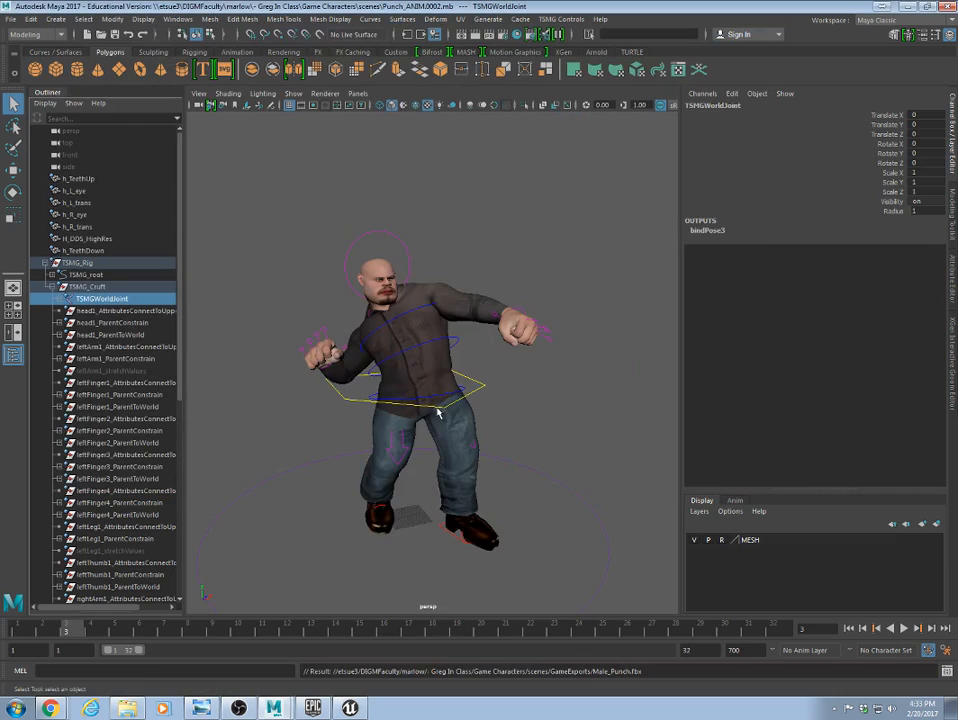
Open the Idle_ANIM.0002.mb scene from the scenes folder.
{"action": "left_click", "coordinate": [9, 19]}
{"action": "left_click", "coordinate": [40, 53]}
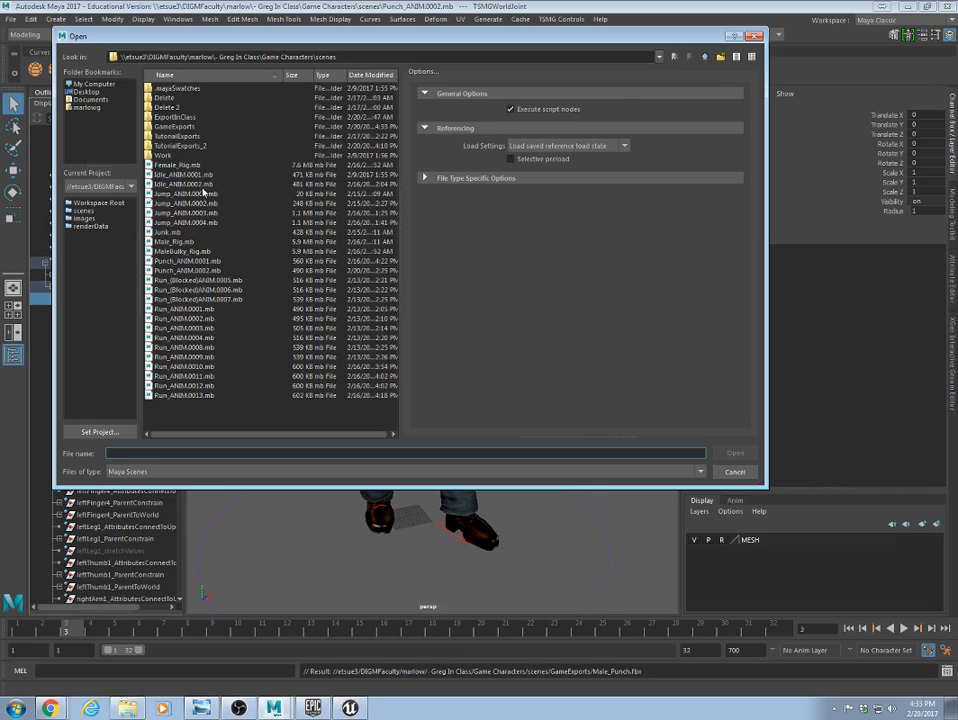
{"action": "left_click", "coordinate": [182, 184]}
{"action": "left_click", "coordinate": [734, 452]}
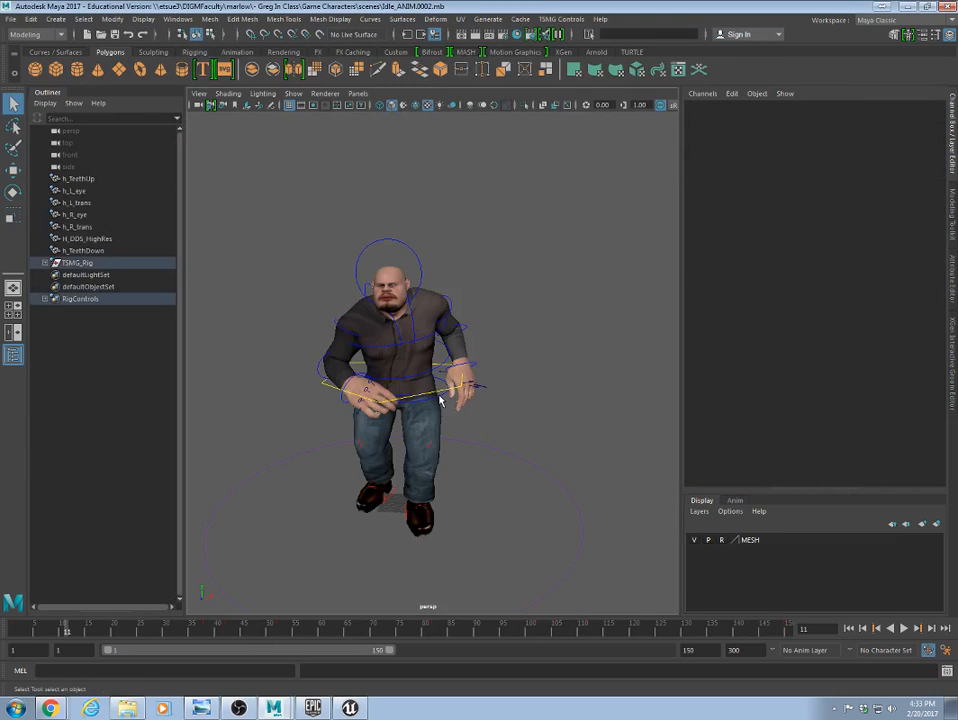
Show the idle keyframes on the lower spine control, then select TSMGWorldJoint inside TSMG_Cruft of the idle scene's rig.
{"action": "left_click", "coordinate": [436, 400]}
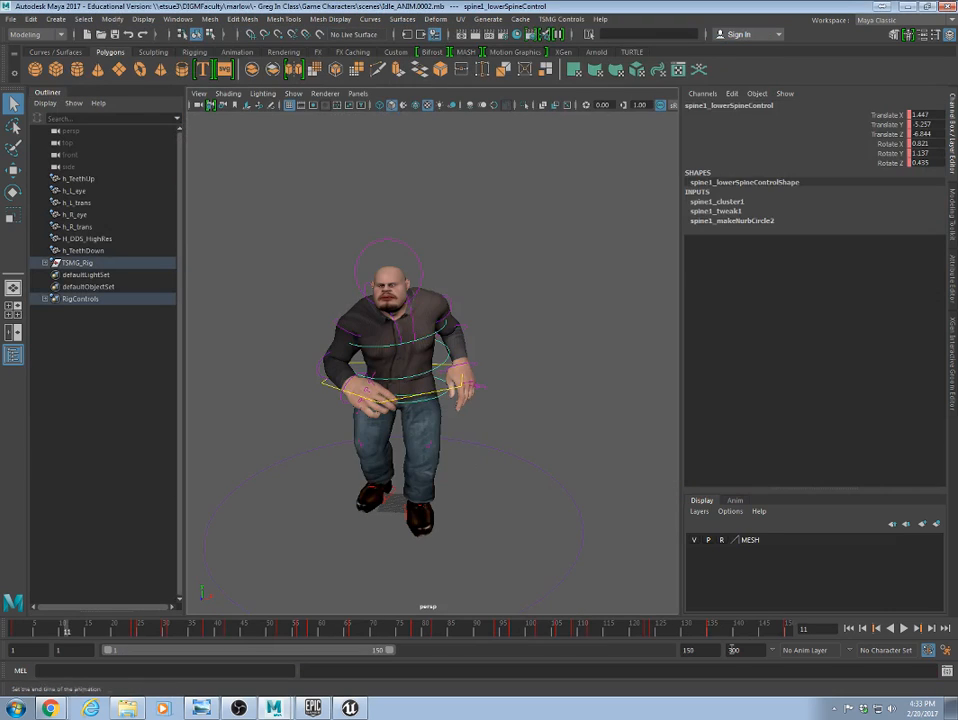
{"action": "left_click", "coordinate": [45, 262]}
{"action": "left_click", "coordinate": [54, 287]}
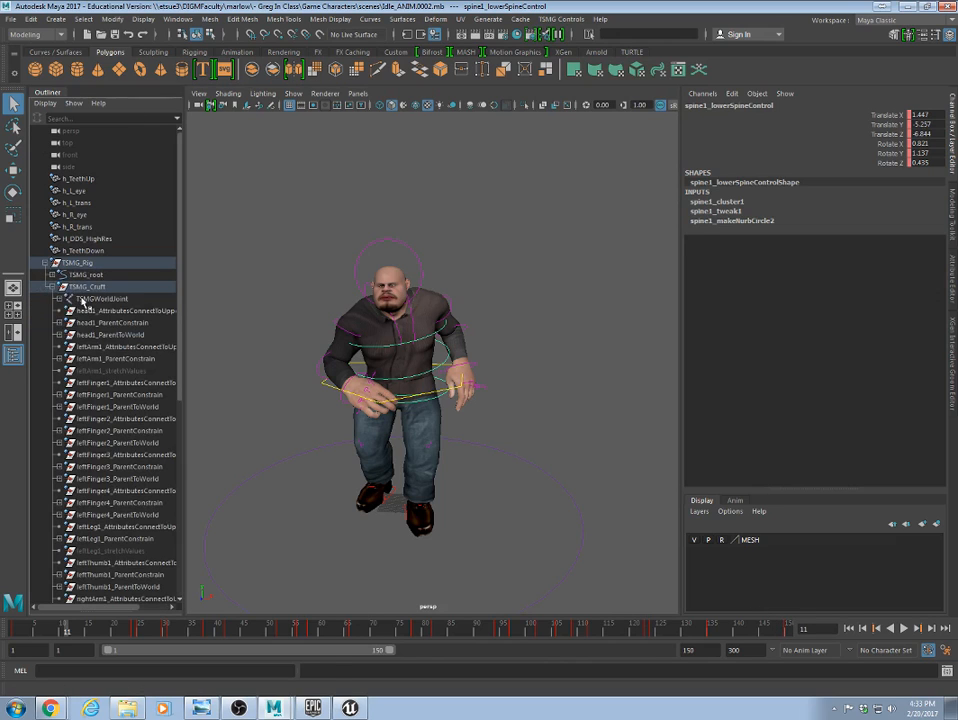
{"action": "left_click", "coordinate": [80, 298]}
Set up an FBX export of the selected world joint into the GameExports folder with the file name Male_Idle.fbx.
{"action": "left_click", "coordinate": [11, 19]}
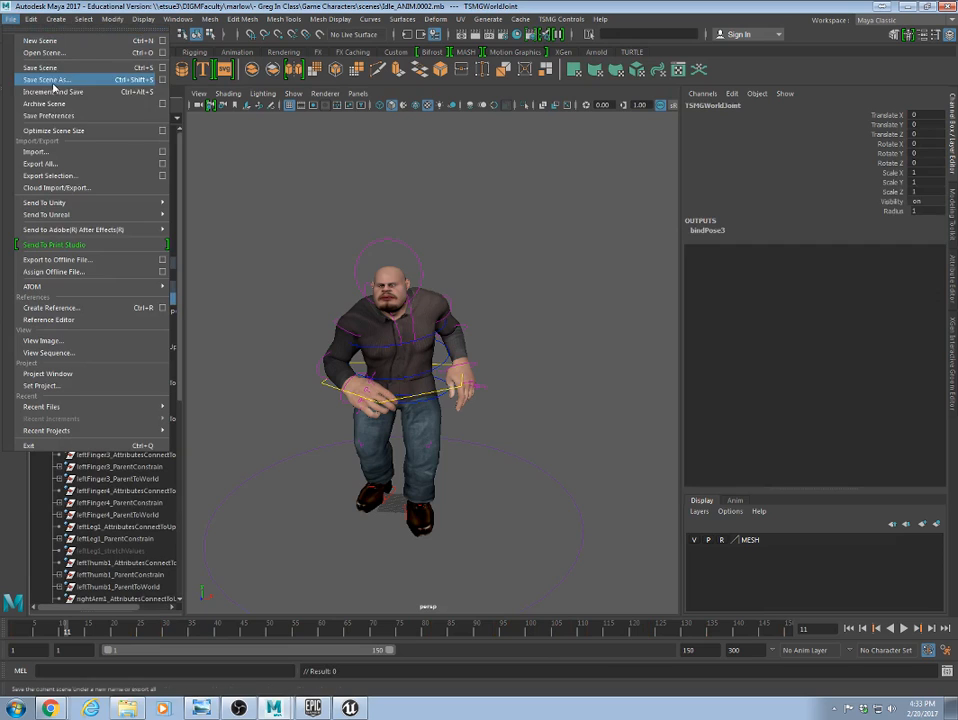
{"action": "left_click", "coordinate": [54, 176]}
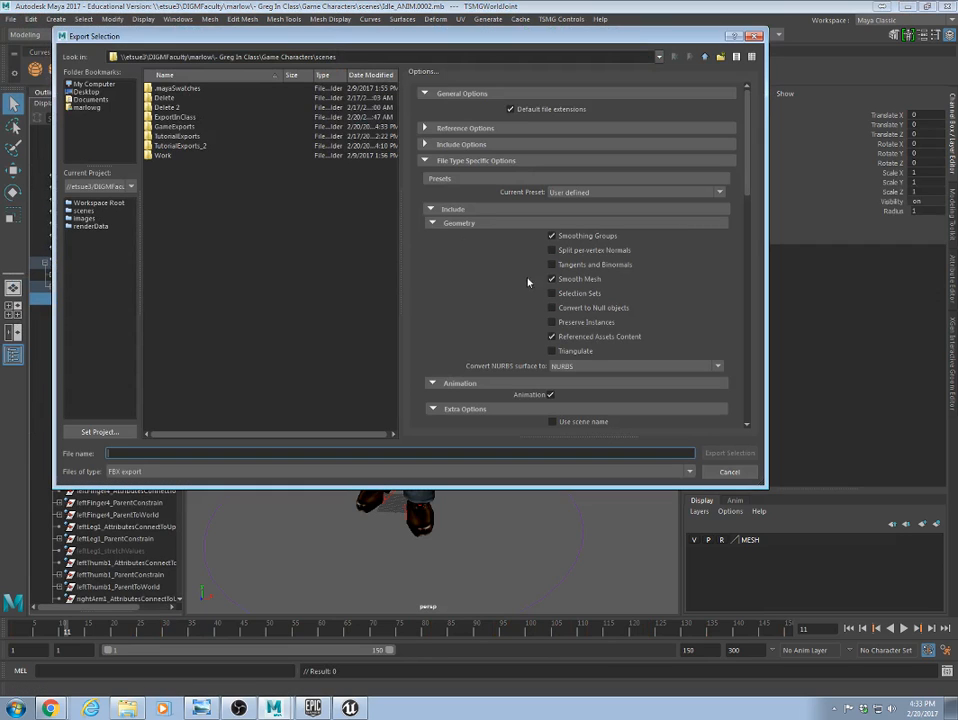
{"action": "double_click", "coordinate": [172, 126]}
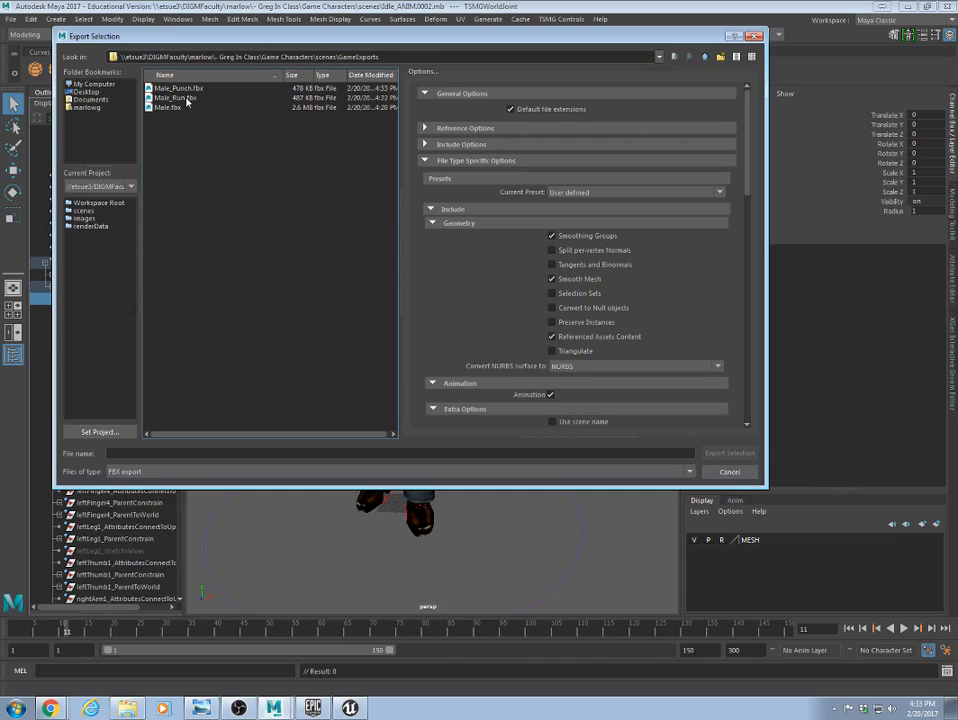
{"action": "left_click", "coordinate": [184, 98]}
{"action": "left_click", "coordinate": [138, 454]}
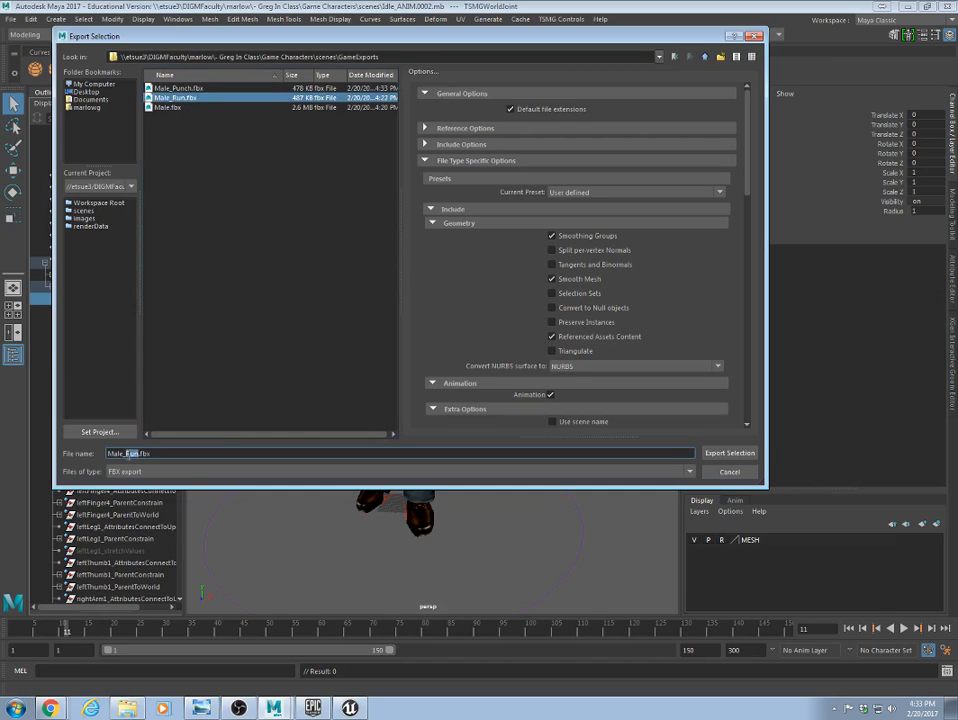
{"action": "type", "text": "Idle"}
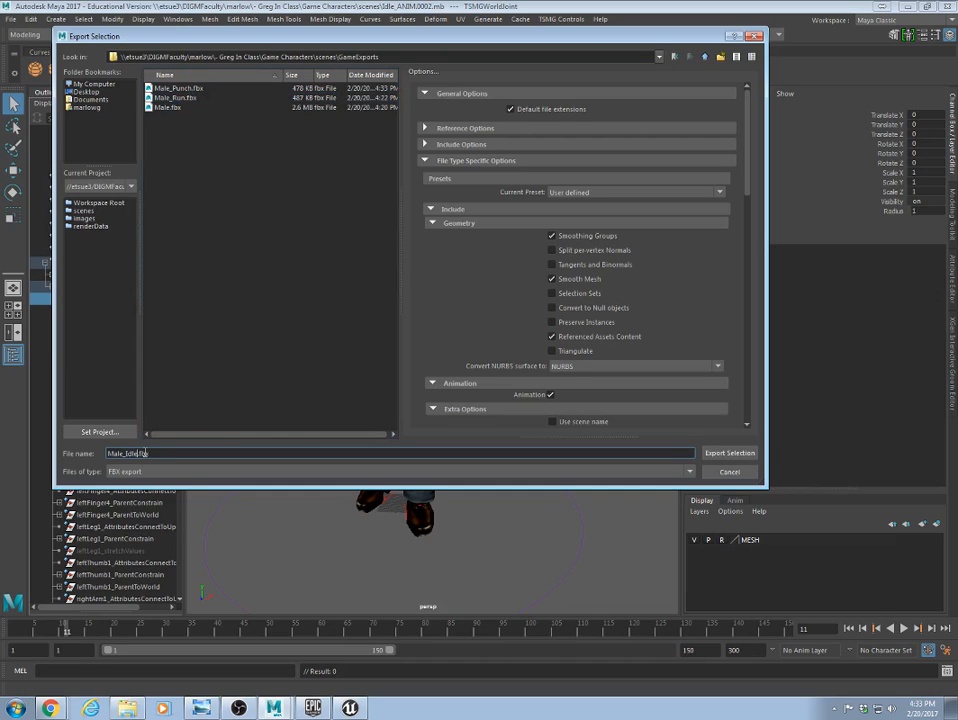
Set the Bake Animation end frame to 150, export Male_Idle.fbx, and dismiss the export warnings.
{"action": "left_click_drag", "start_coordinate": [748, 185], "coordinate": [750, 270]}
{"action": "type", "text": "150"}
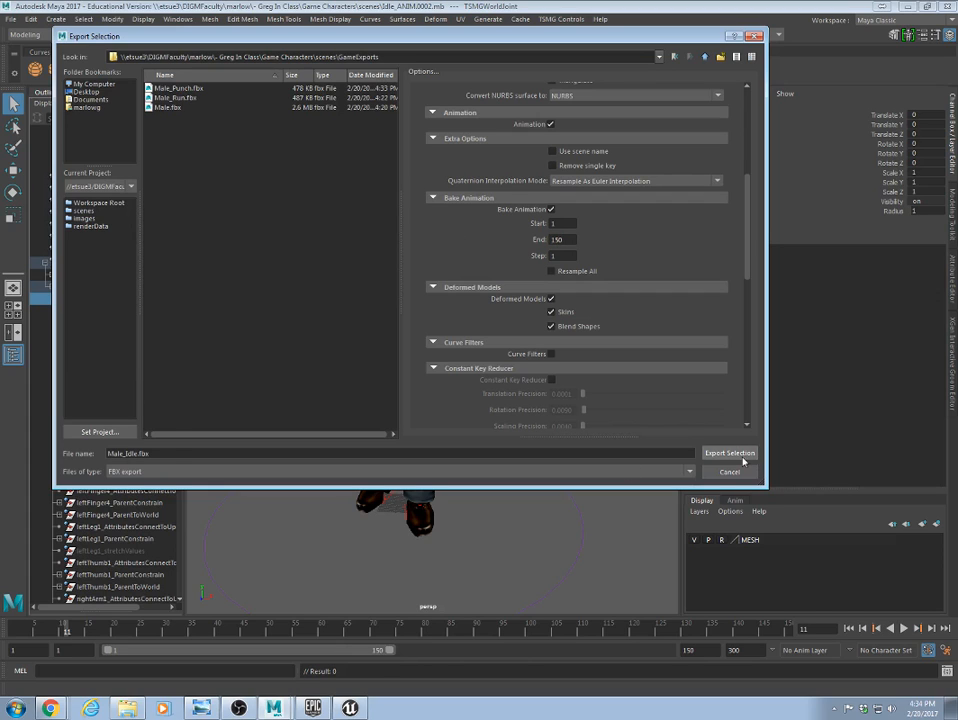
{"action": "left_click", "coordinate": [738, 454]}
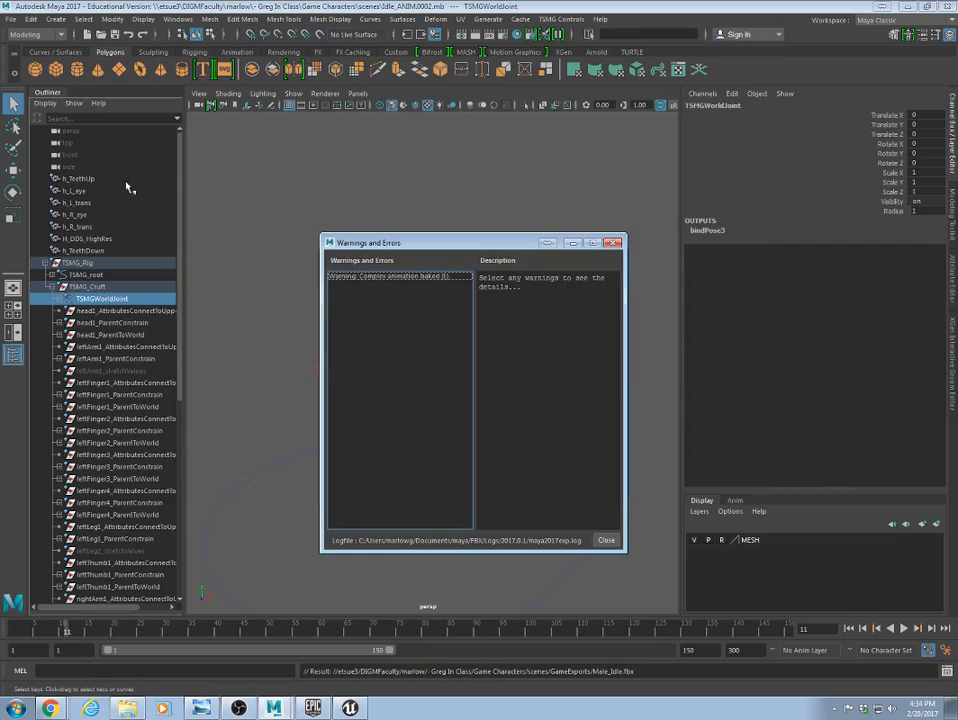
{"action": "left_click", "coordinate": [606, 540]}
Open the Jump_ANIM.0004.mb scene from the scenes folder.
{"action": "left_click", "coordinate": [10, 19]}
{"action": "left_click", "coordinate": [40, 52]}
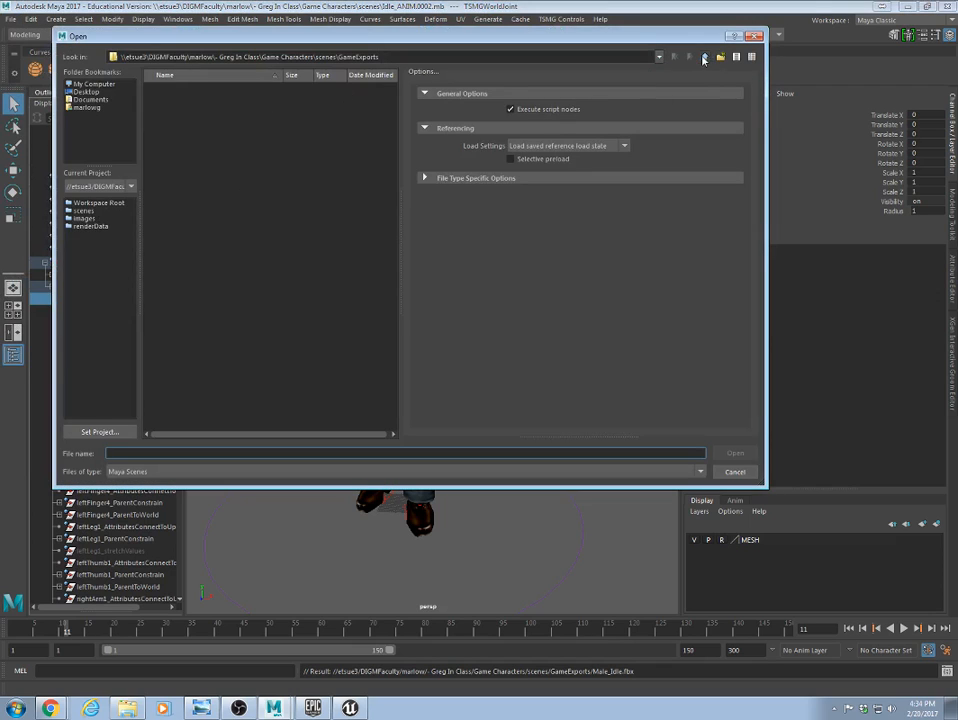
{"action": "left_click", "coordinate": [728, 58]}
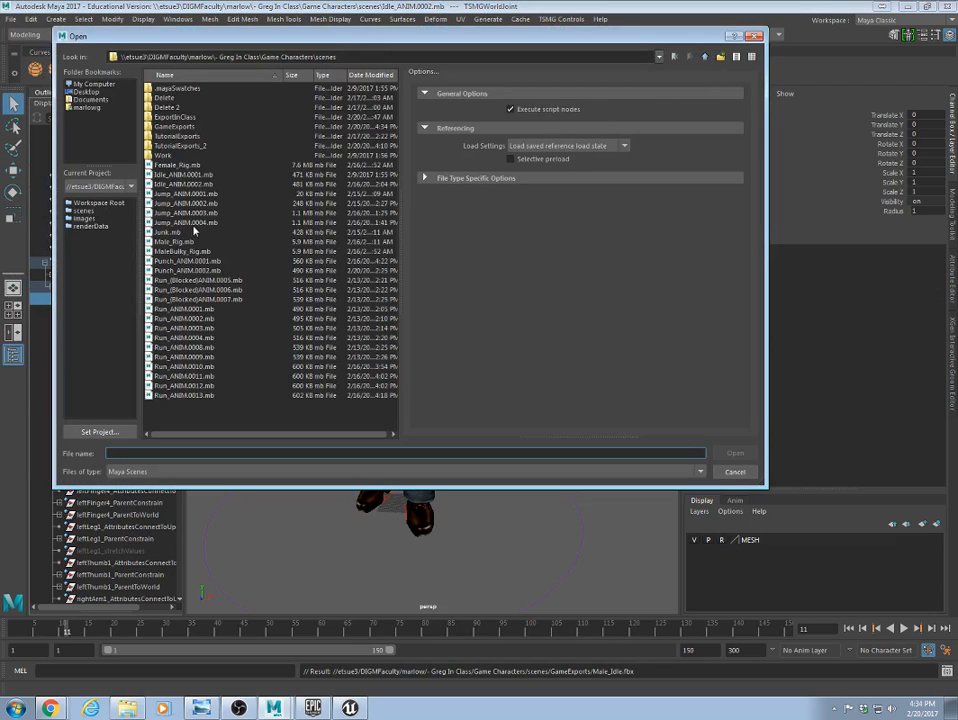
{"action": "left_click", "coordinate": [188, 222]}
{"action": "left_click", "coordinate": [733, 452]}
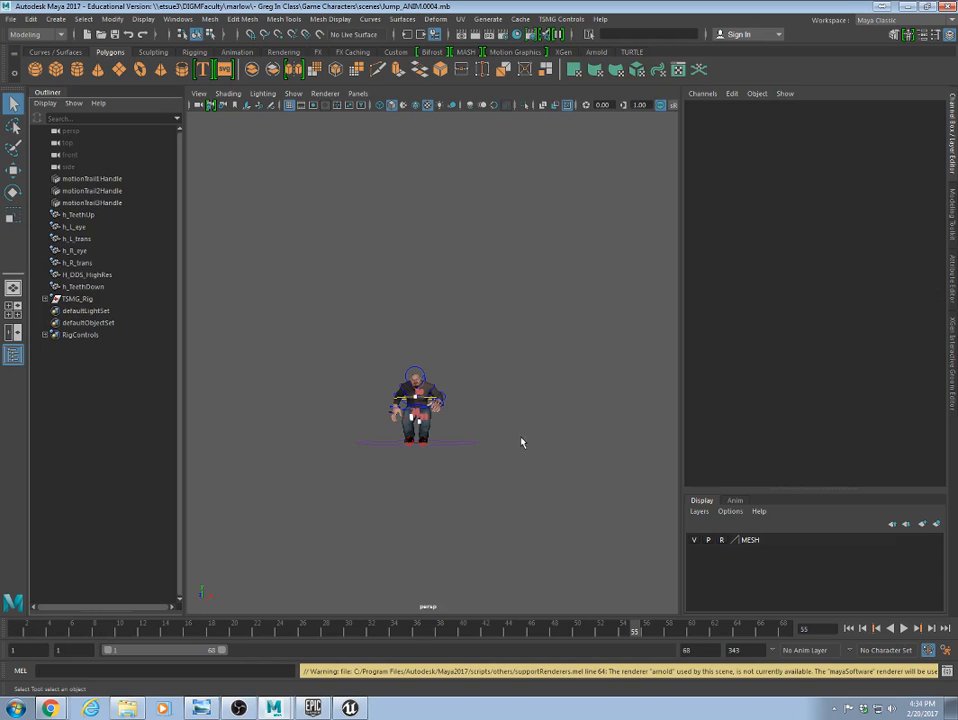
Frame the character from the side and play the jump from frame 1, stopping at frame 5.
{"action": "left_click_drag", "start_coordinate": [521, 442], "coordinate": [447, 462], "text": "alt"}
{"action": "right_click_drag", "start_coordinate": [447, 462], "coordinate": [663, 453], "text": "alt"}
{"action": "left_click_drag", "start_coordinate": [540, 525], "coordinate": [507, 511], "text": "alt"}
{"action": "middle_click_drag", "start_coordinate": [503, 520], "coordinate": [525, 339], "text": "alt"}
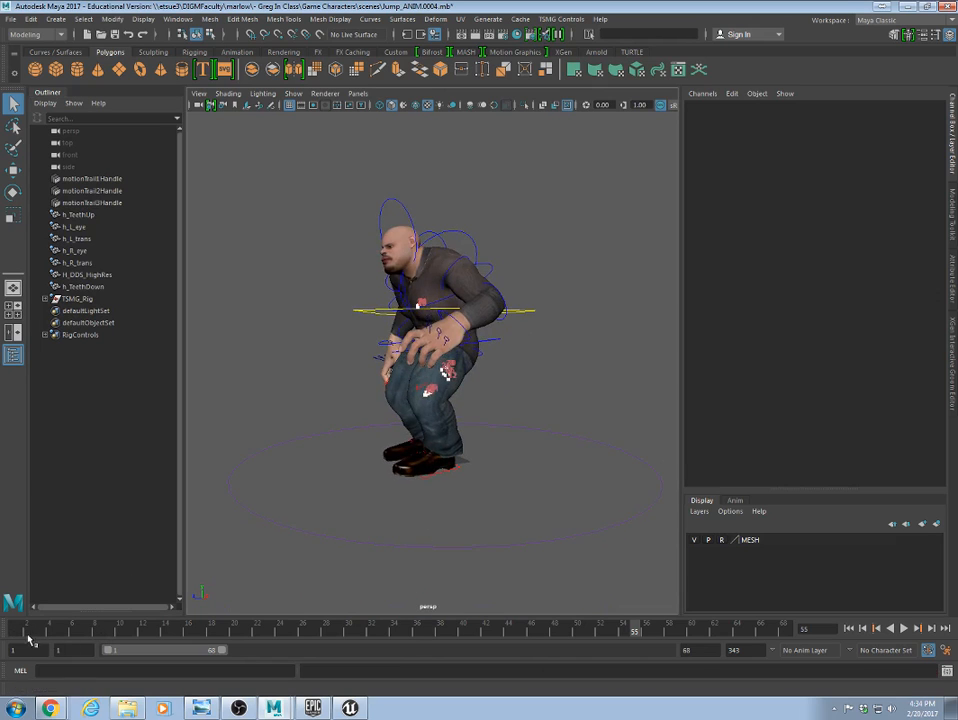
{"action": "left_click", "coordinate": [10, 634]}
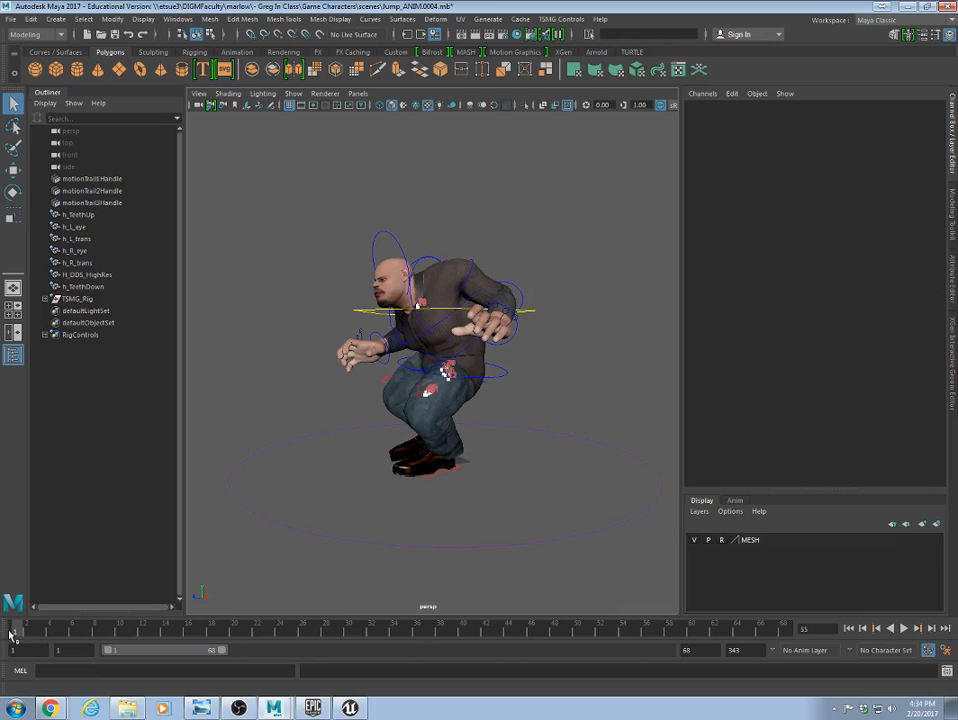
{"action": "key", "text": "alt+v"}
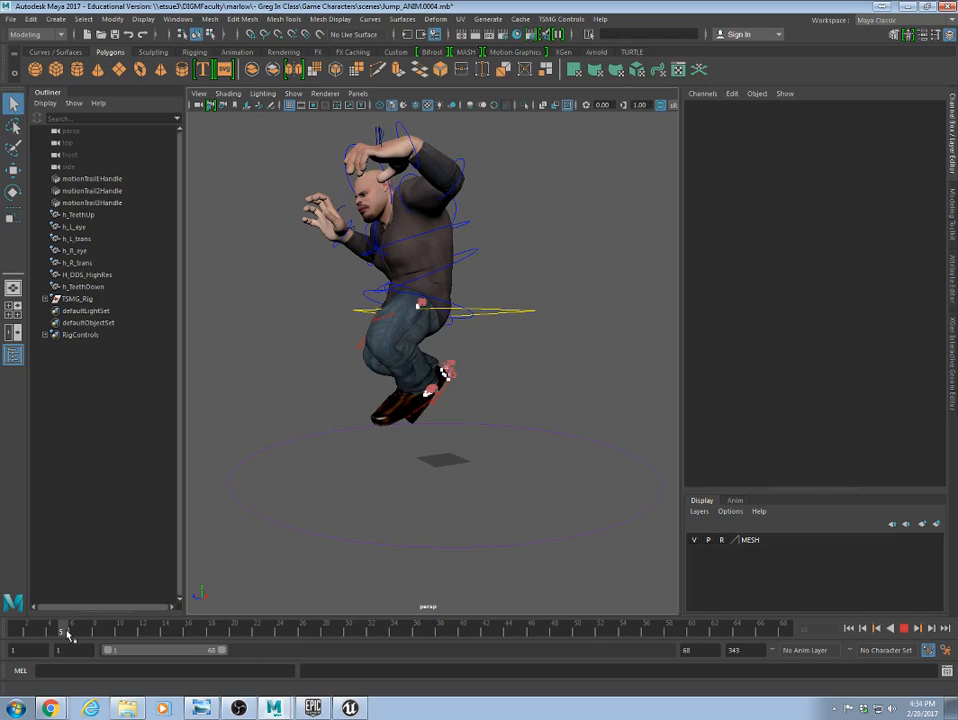
{"action": "left_click", "coordinate": [67, 632]}
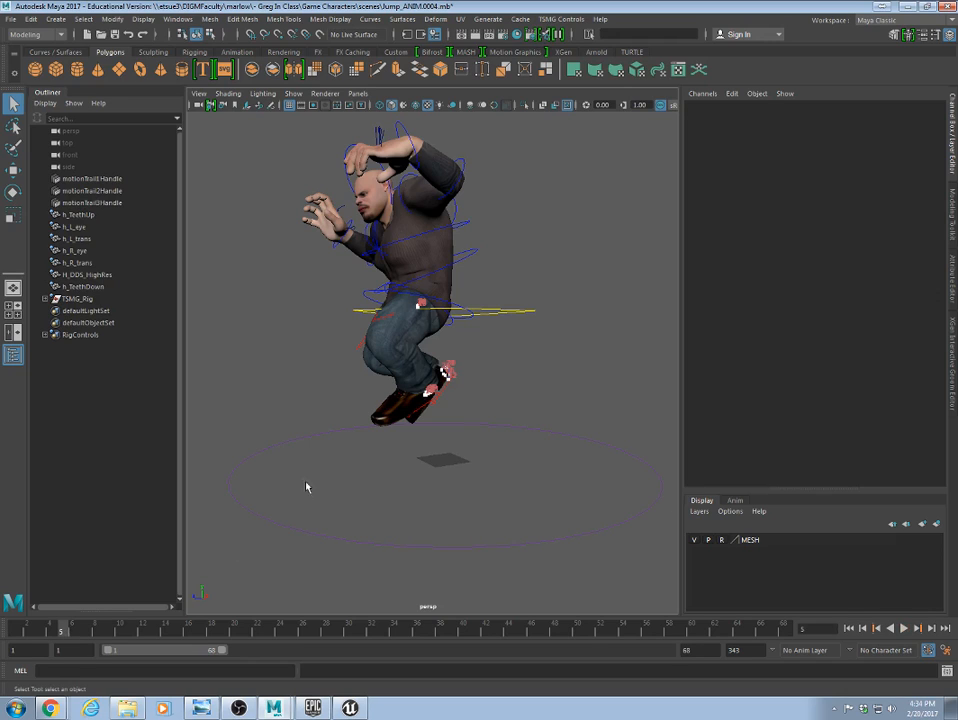
Show the jump keyframes on the lower spine control and review the in-air loop and landing up to frame 42.
{"action": "left_click", "coordinate": [473, 318]}
{"action": "mouse_move", "coordinate": [67, 632]}
{"action": "left_mouse_down"}
{"action": "mouse_move", "coordinate": [406, 643]}
{"action": "mouse_move", "coordinate": [385, 632]}
{"action": "mouse_move", "coordinate": [60, 633]}
{"action": "left_mouse_up"}
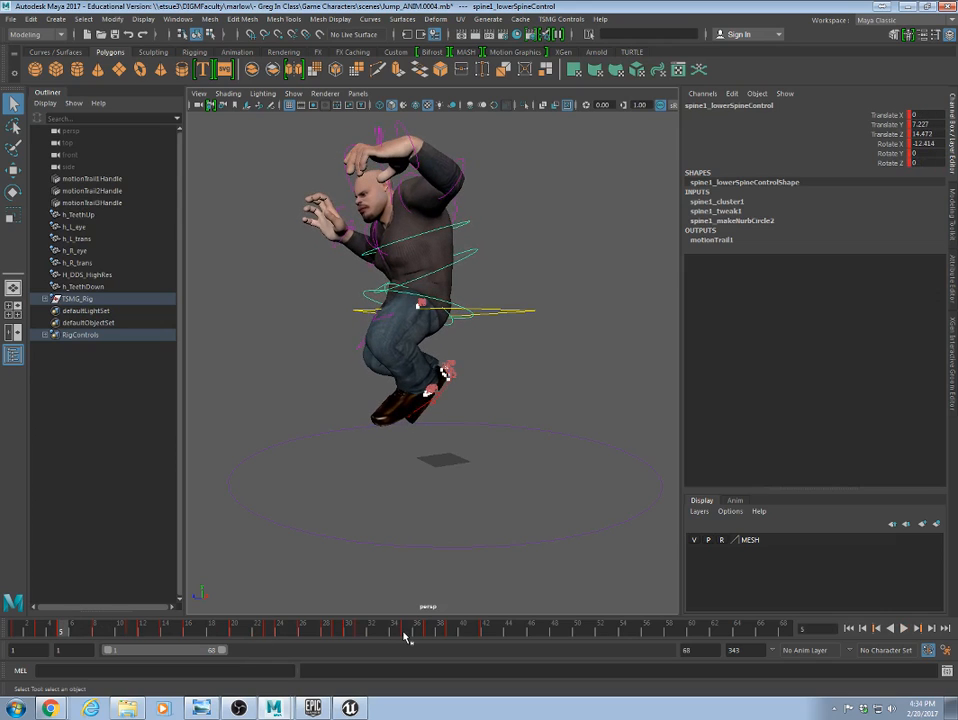
{"action": "key", "text": "alt+v"}
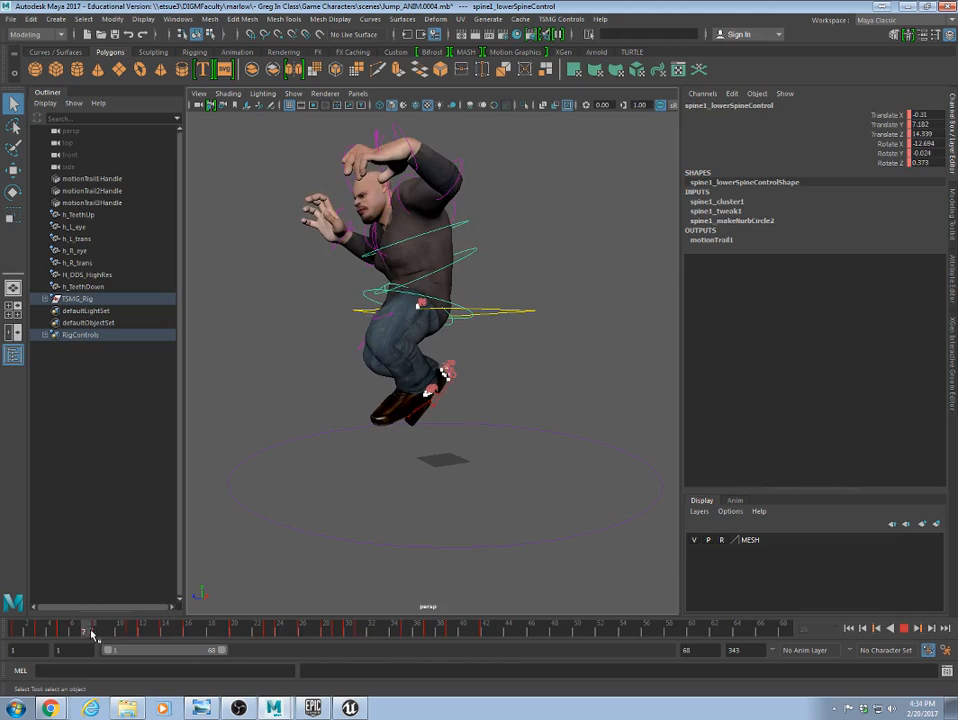
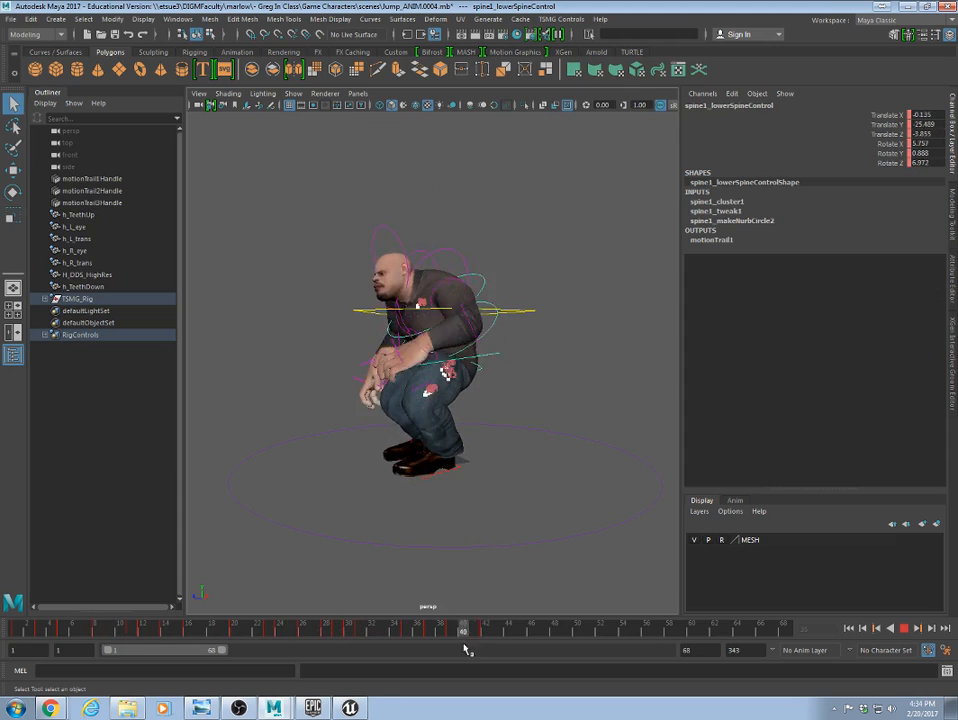
{"action": "left_click_drag", "start_coordinate": [463, 650], "coordinate": [487, 644]}
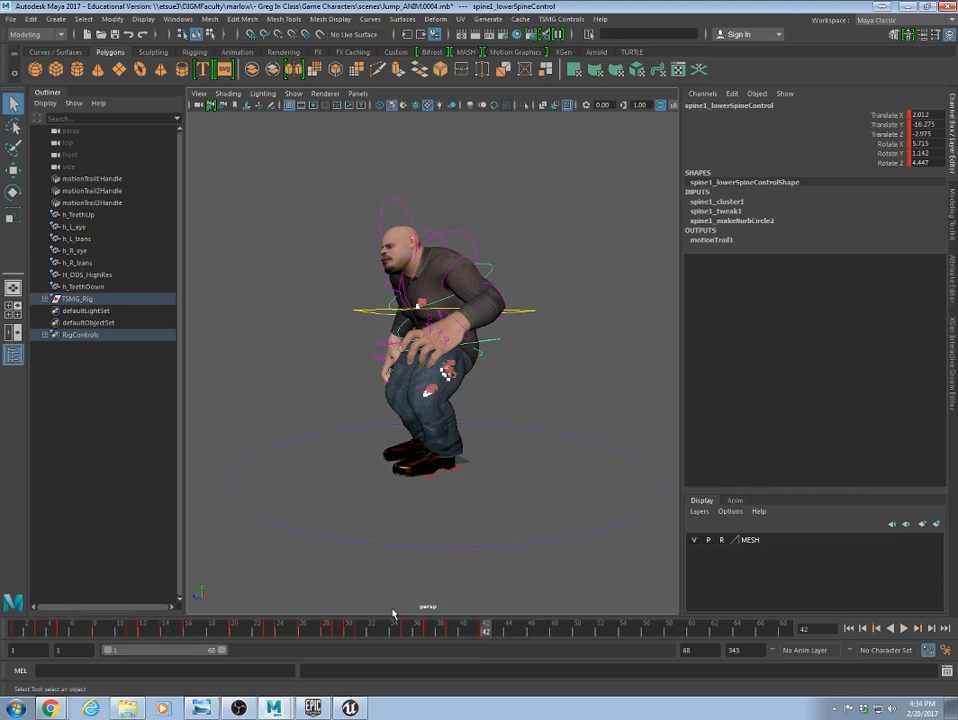
Select TSMGWorldJoint inside TSMG_Cruft of the jump scene's TSMG_Rig.
{"action": "left_click", "coordinate": [45, 299]}
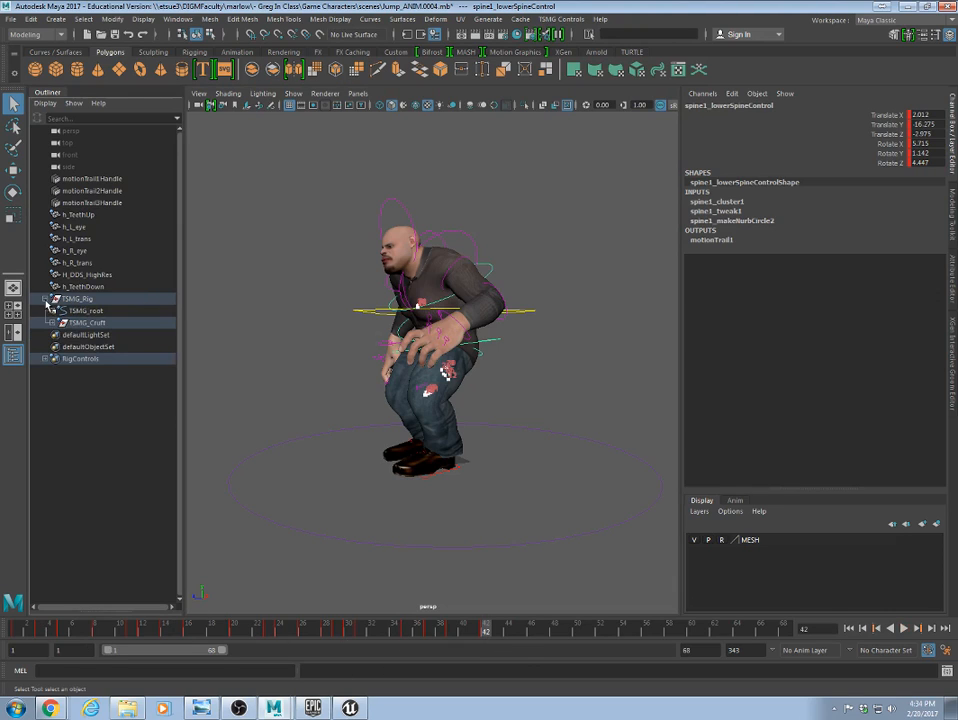
{"action": "left_click", "coordinate": [51, 322]}
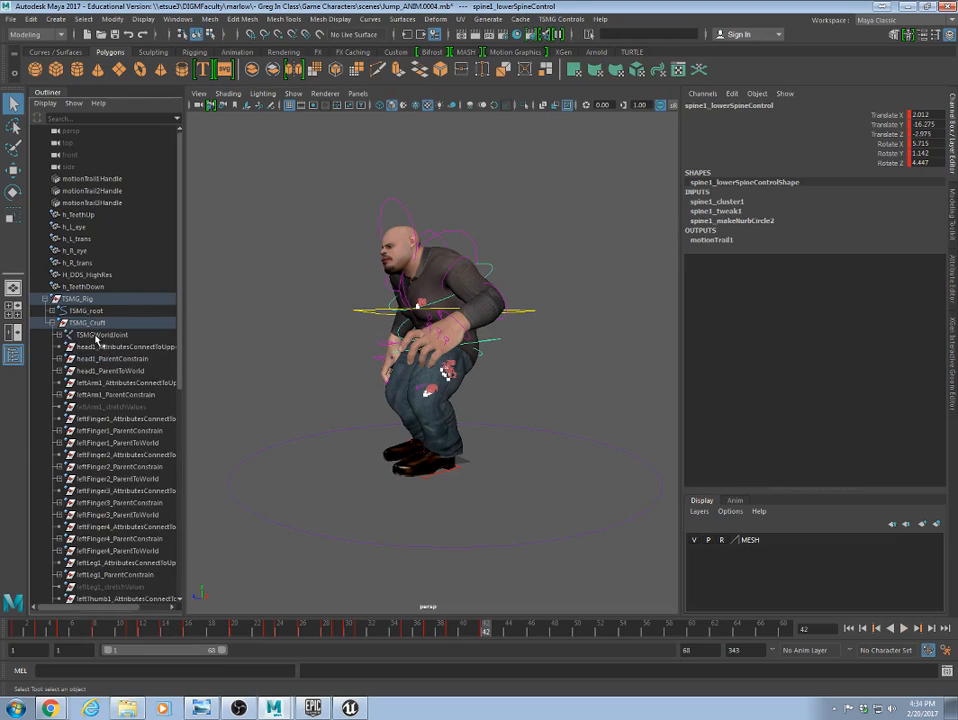
{"action": "left_click", "coordinate": [98, 336]}
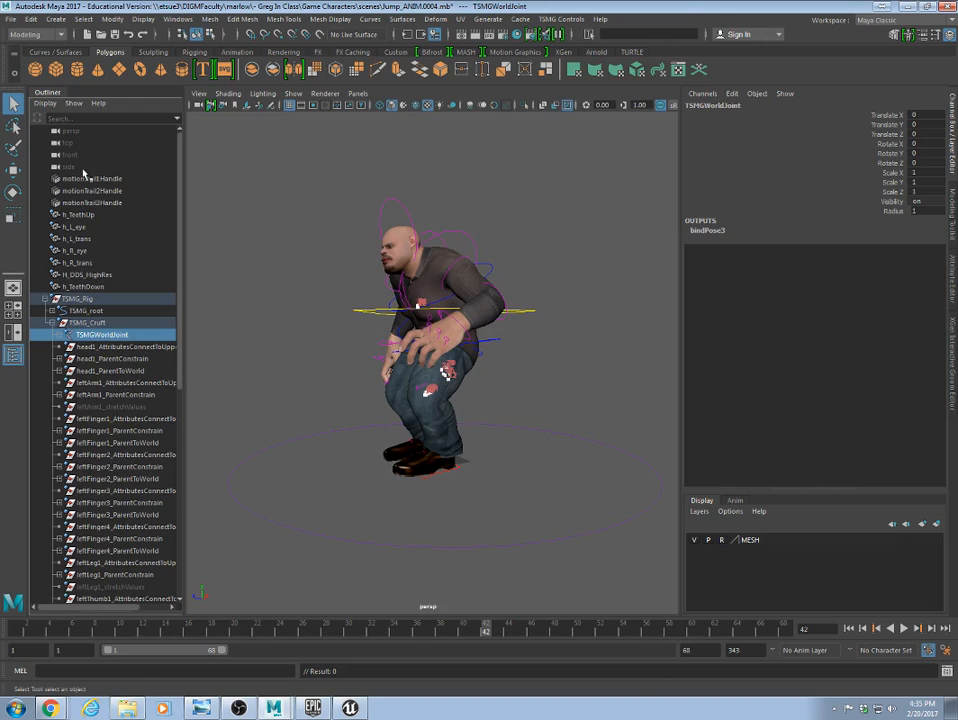
Set up an FBX export of the selected world joint into the GameExports folder with the file name Male_Jump_Up.fbx.
{"action": "left_click", "coordinate": [10, 20]}
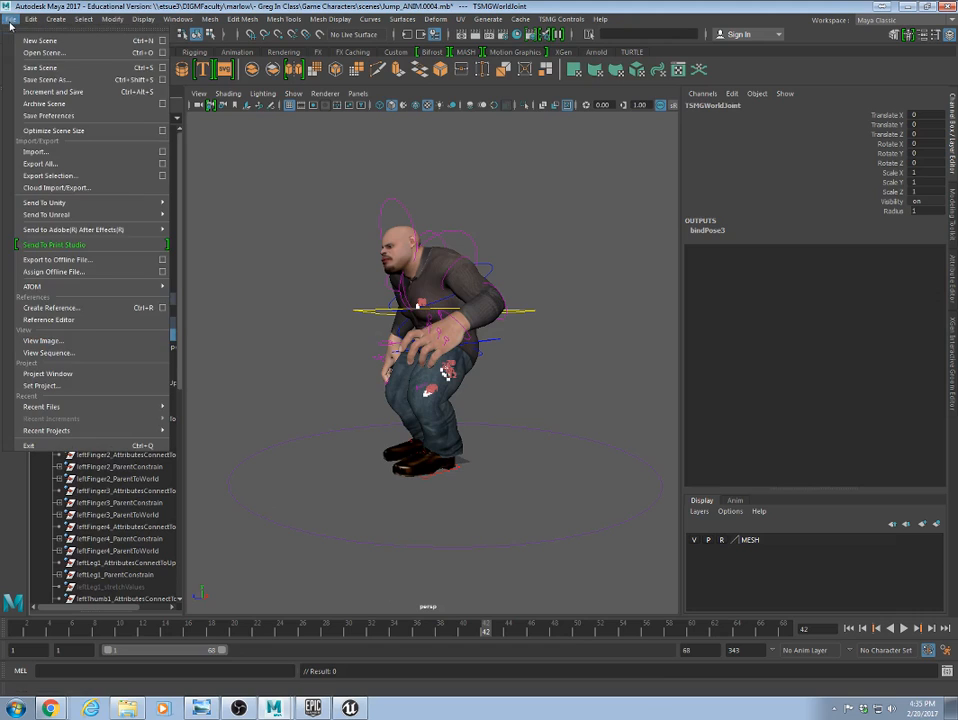
{"action": "left_click", "coordinate": [50, 175]}
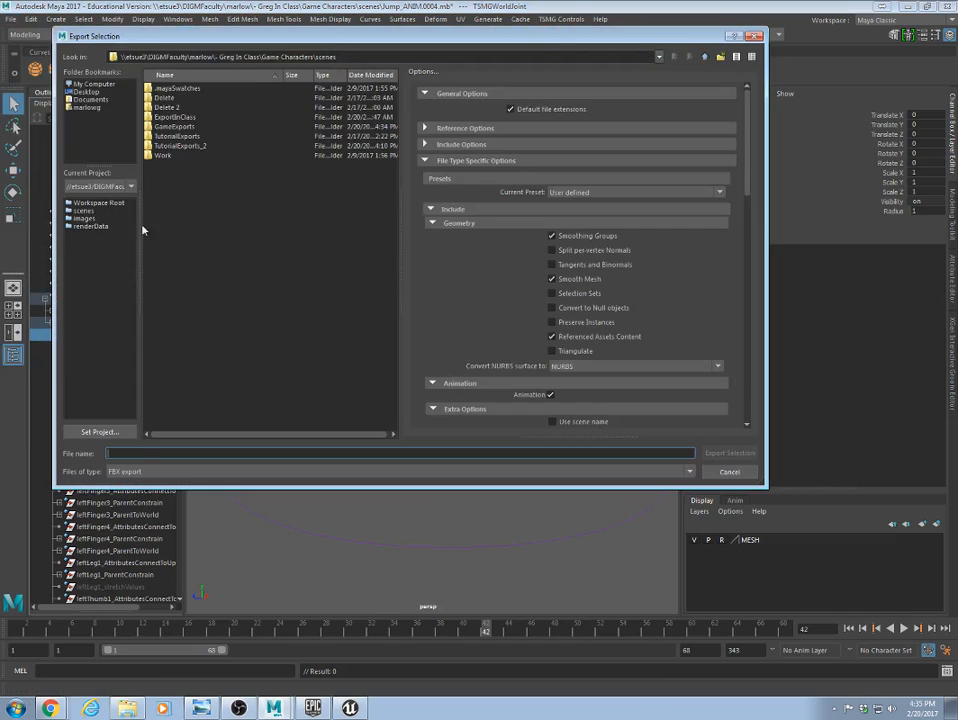
{"action": "double_click", "coordinate": [158, 127]}
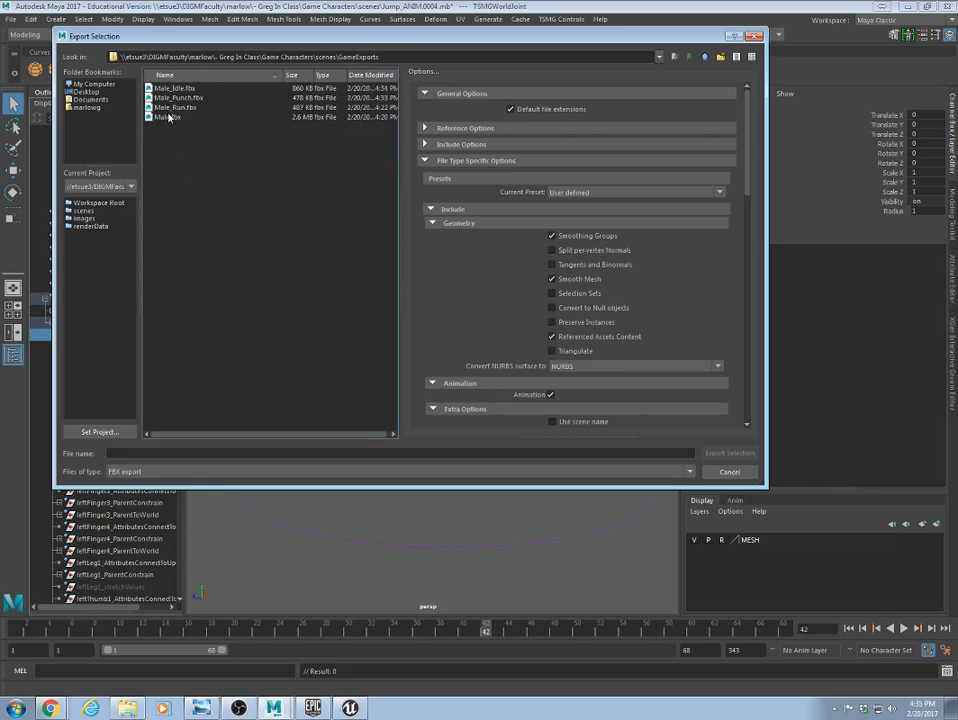
{"action": "left_click", "coordinate": [178, 98]}
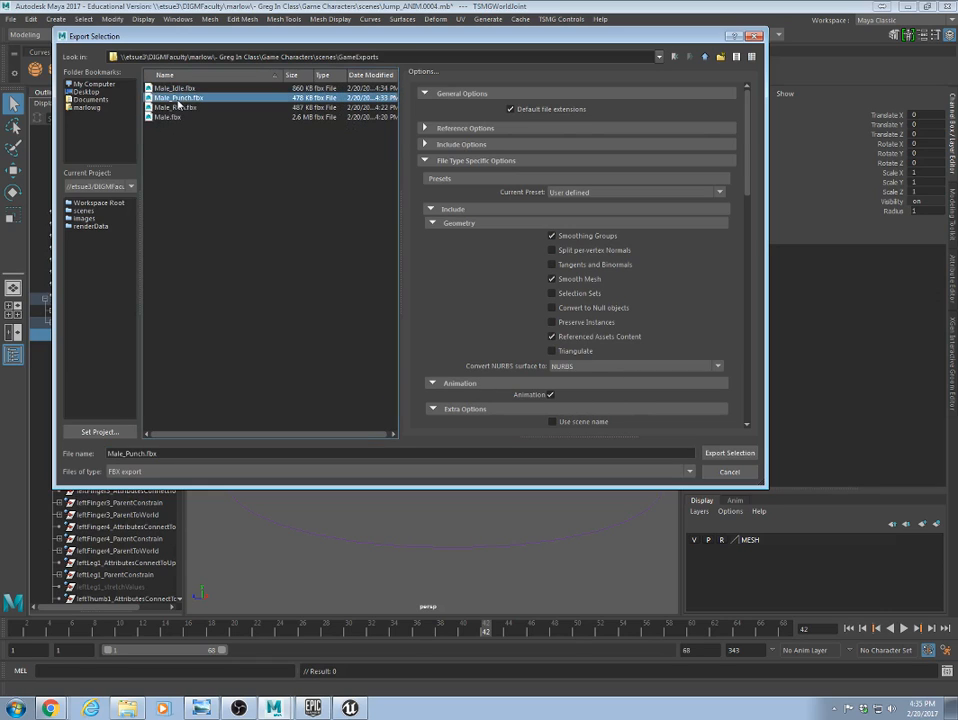
{"action": "left_click", "coordinate": [146, 453]}
{"action": "key", "text": "BackSpace"}
{"action": "key", "text": "BackSpace"}
{"action": "key", "text": "BackSpace"}
{"action": "key", "text": "BackSpace"}
{"action": "key", "text": "BackSpace"}
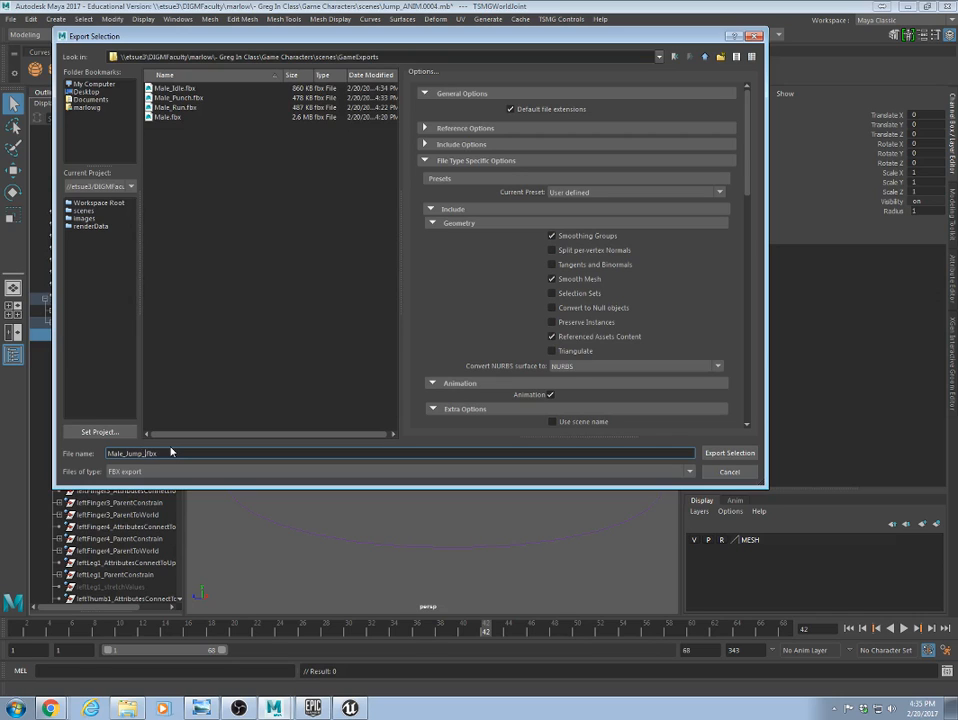
Set the Bake Animation end frame to 5, export Male_Jump_Up.fbx, and dismiss the export warnings.
{"action": "scroll", "coordinate": [564, 344], "scroll_direction": "down", "scroll_amount": 5}
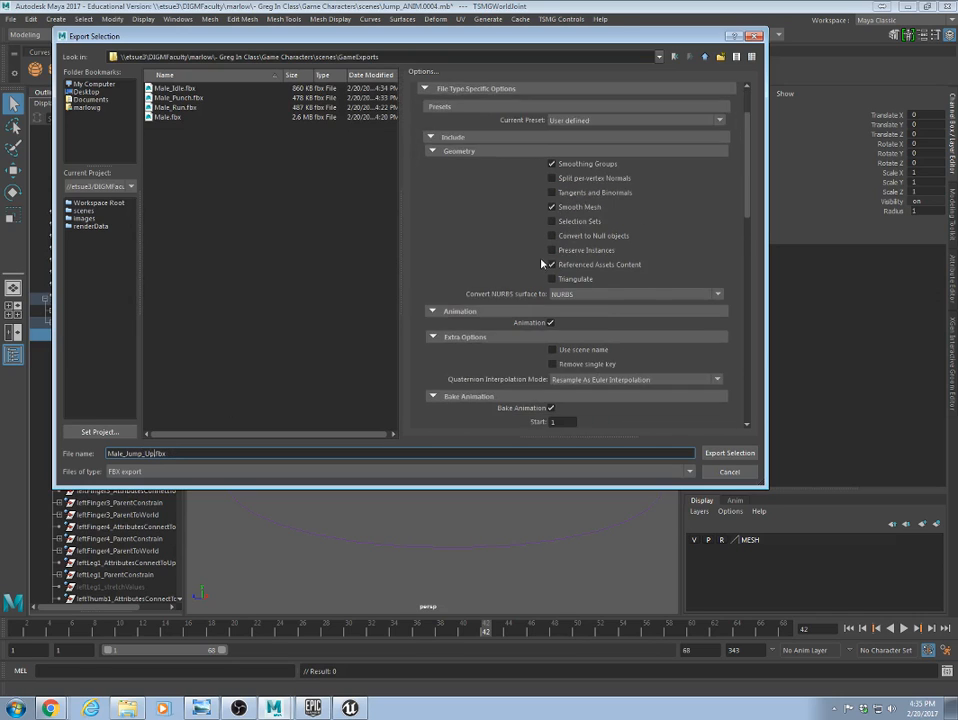
{"action": "double_click", "coordinate": [565, 366]}
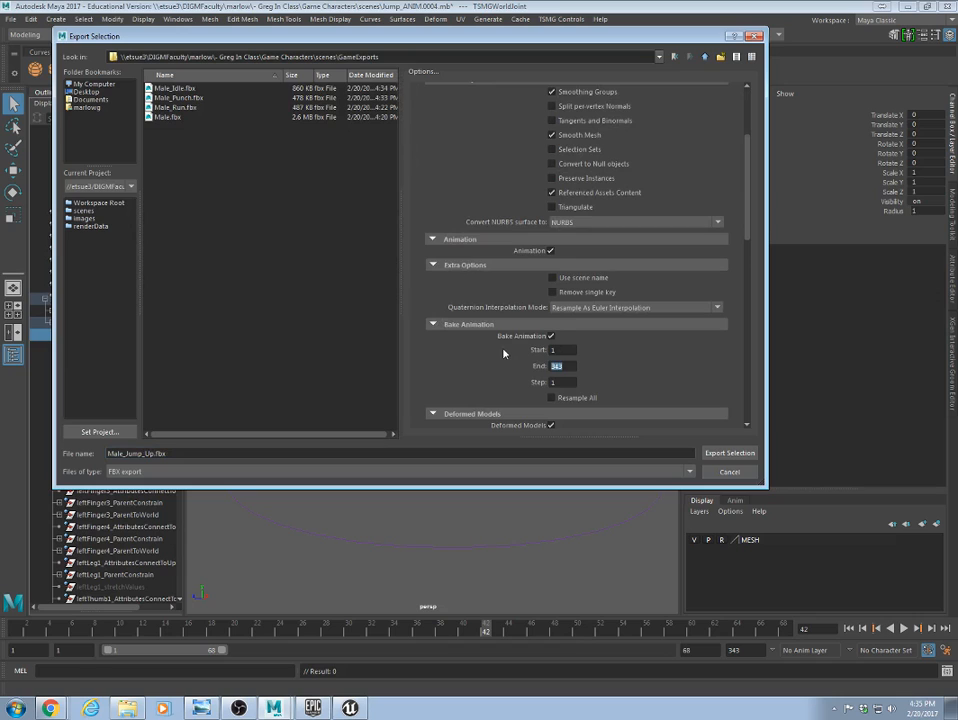
{"action": "type", "text": "5"}
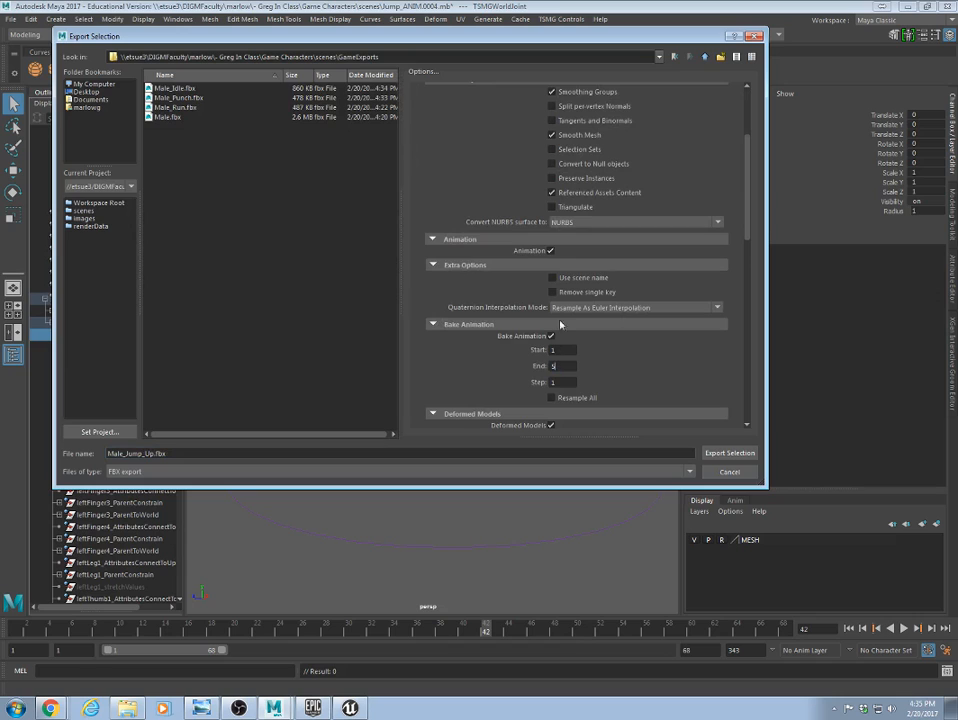
{"action": "left_click", "coordinate": [730, 453]}
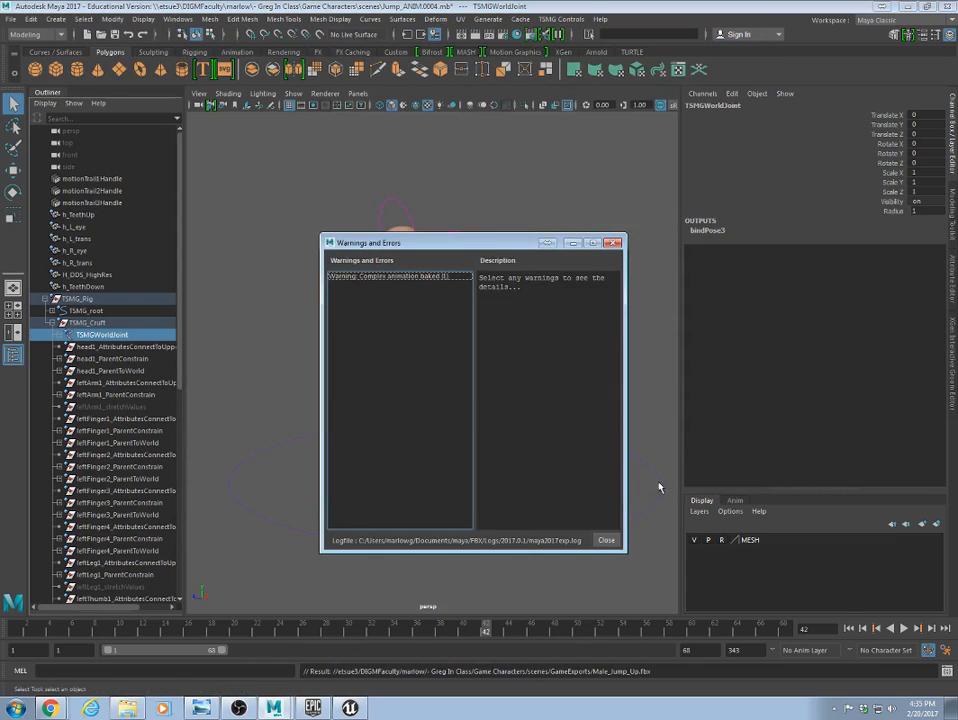
{"action": "left_click", "coordinate": [606, 540]}
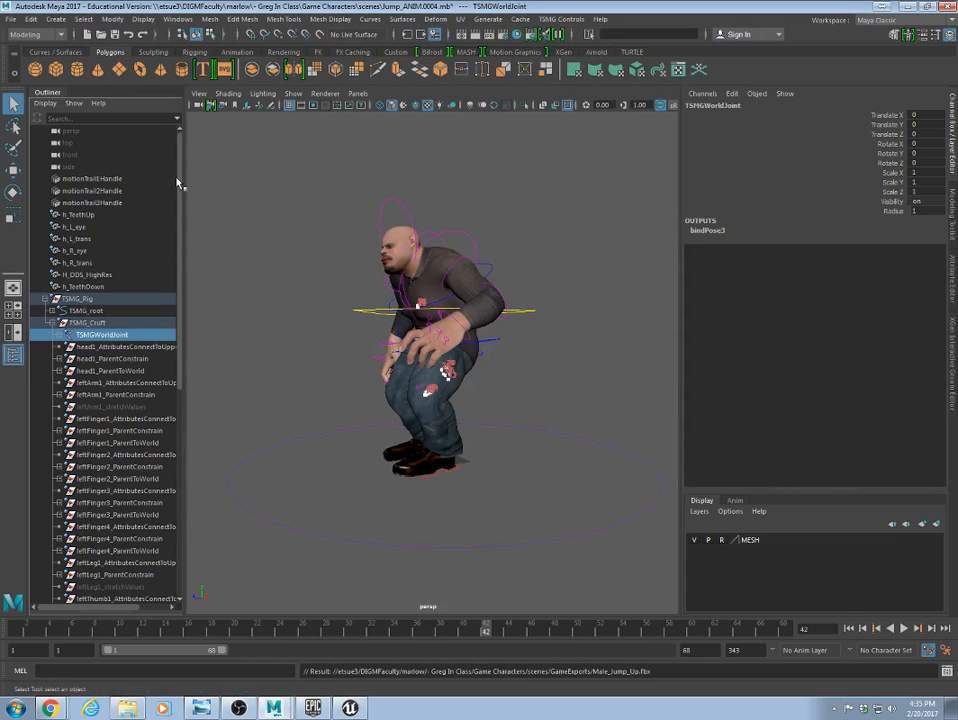
Set up another FBX export of the selected world joint into GameExports with the file name Male_Jump_Loop.fbx.
{"action": "left_click", "coordinate": [10, 20]}
{"action": "left_click", "coordinate": [57, 163]}
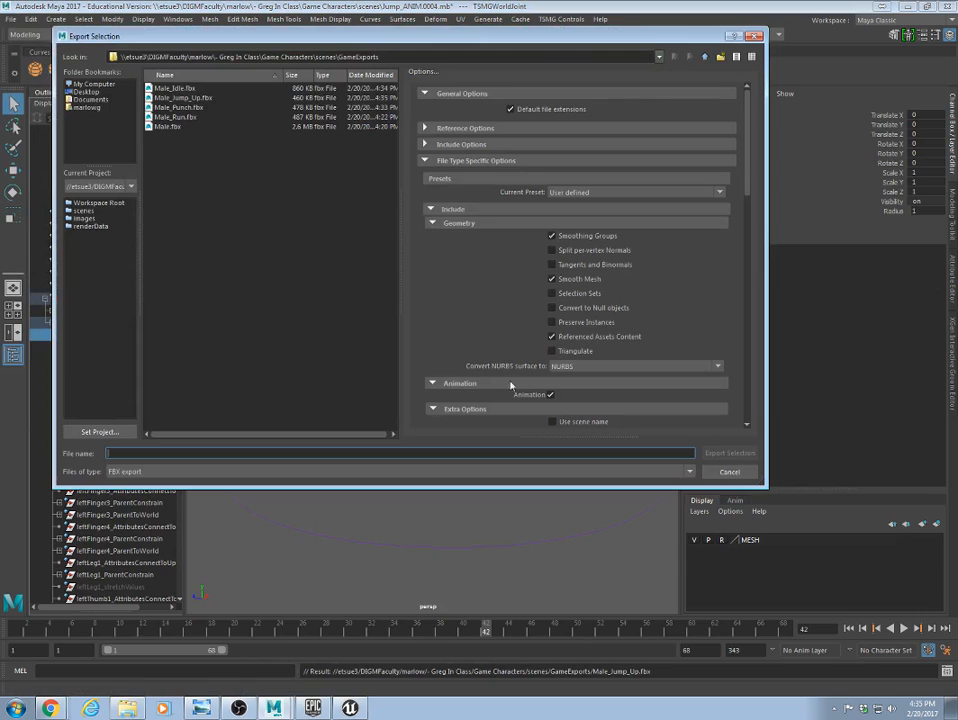
{"action": "left_click", "coordinate": [190, 100]}
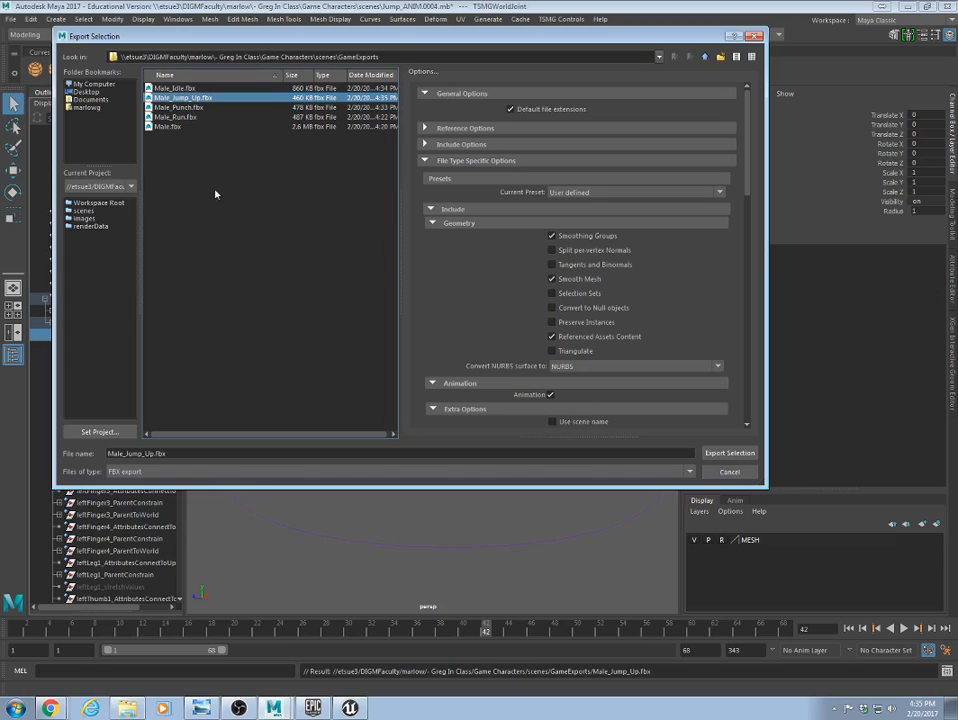
{"action": "left_click", "coordinate": [150, 454]}
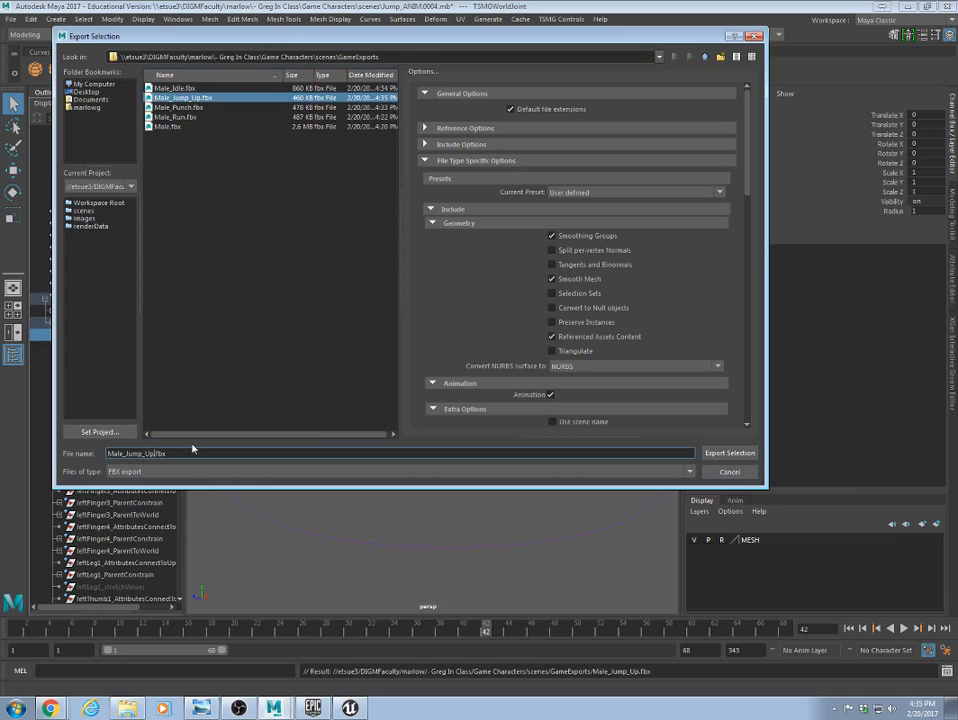
{"action": "key", "text": "BackSpace"}
{"action": "key", "text": "BackSpace"}
{"action": "type", "text": "Loo"}
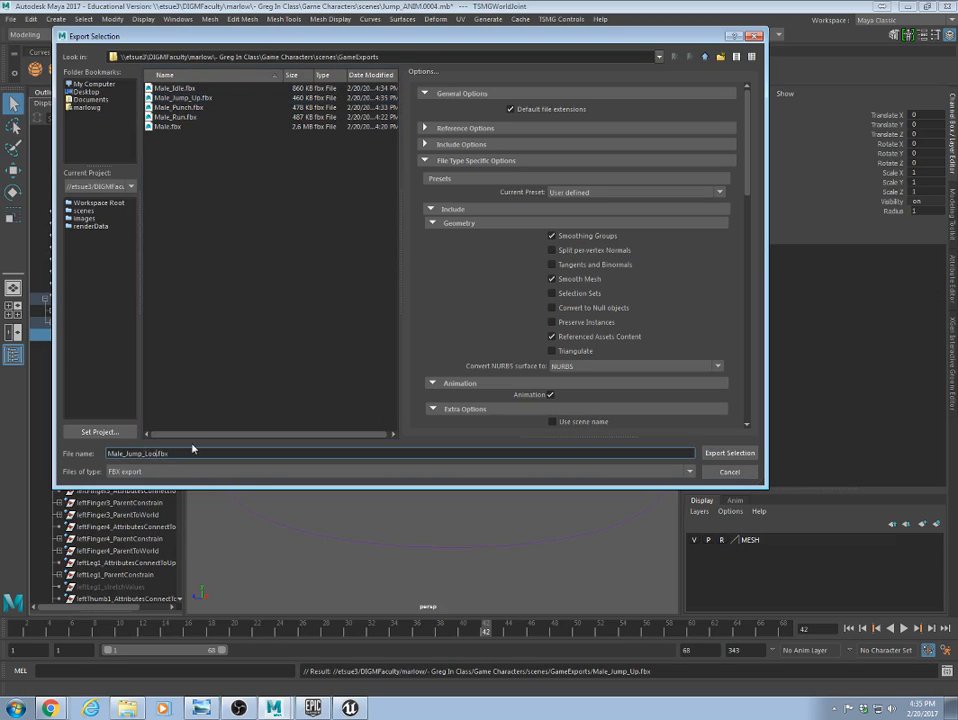
{"action": "type", "text": "p"}
Set the Bake Animation start and end frames for the in-air loop, export Male_Jump_Loop.fbx, and dismiss the export warnings.
{"action": "scroll", "coordinate": [612, 325], "scroll_direction": "down", "scroll_amount": 4}
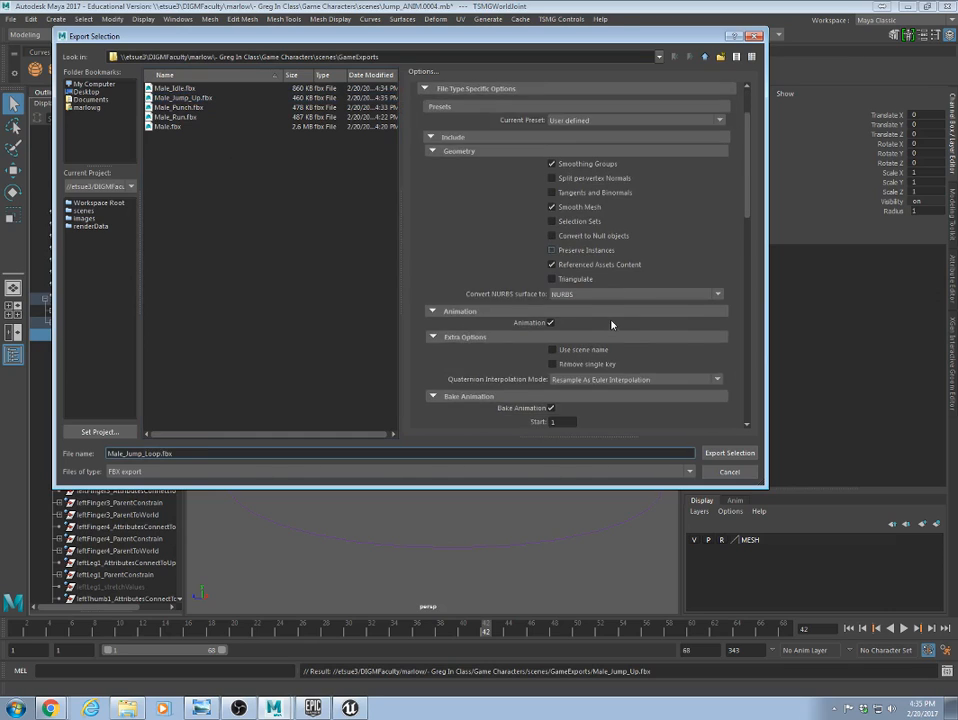
{"action": "left_click_drag", "start_coordinate": [568, 367], "coordinate": [509, 360]}
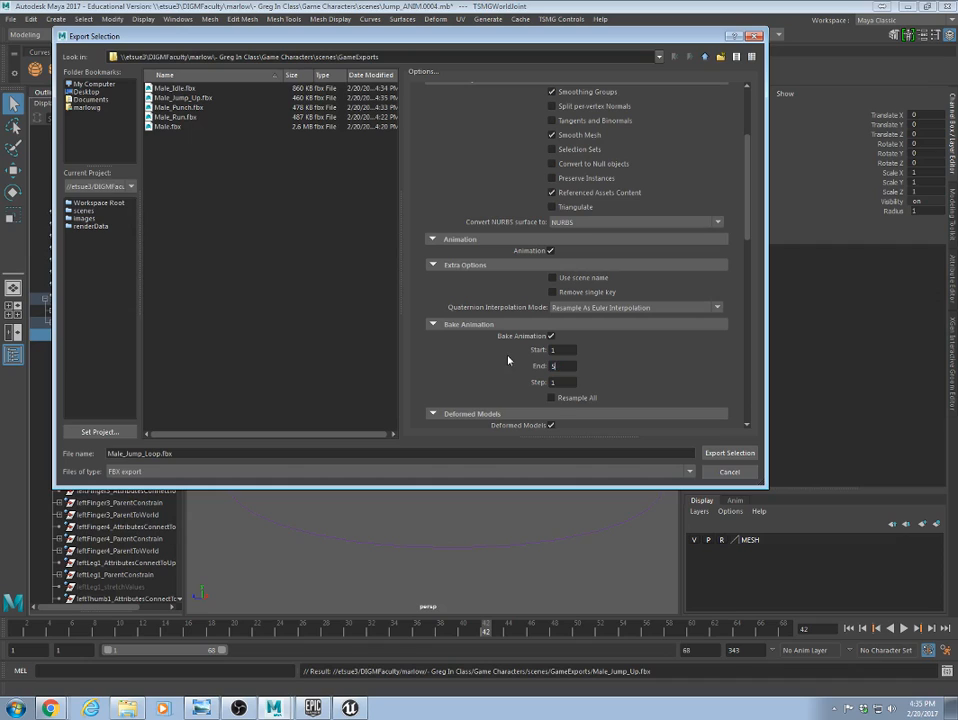
{"action": "key", "text": "shift+Tab"}
{"action": "left_click", "coordinate": [729, 453]}
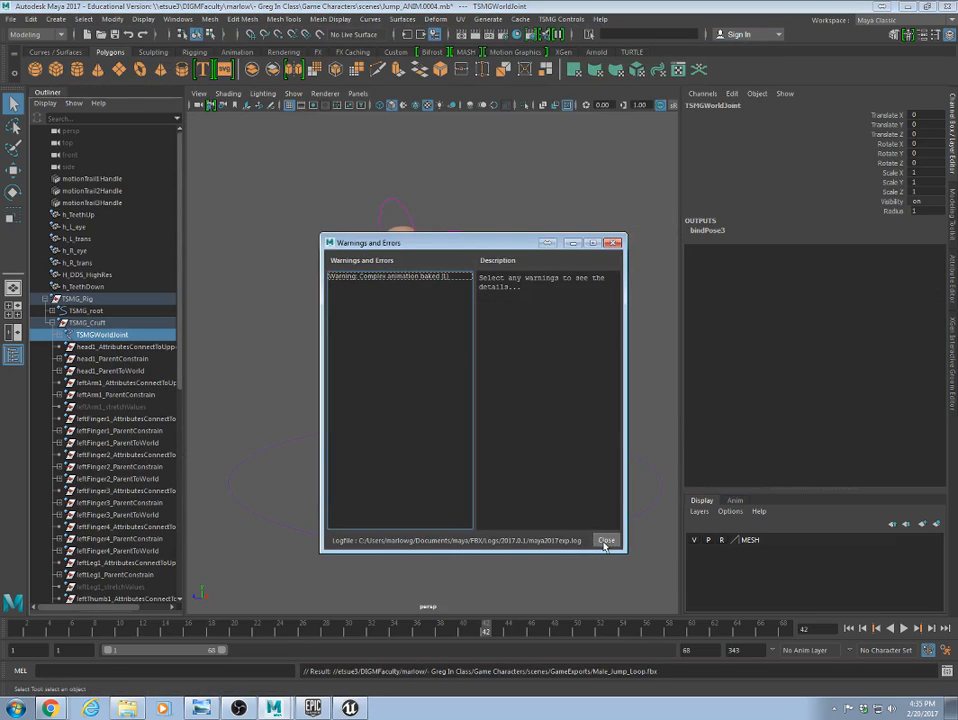
{"action": "left_click", "coordinate": [607, 541]}
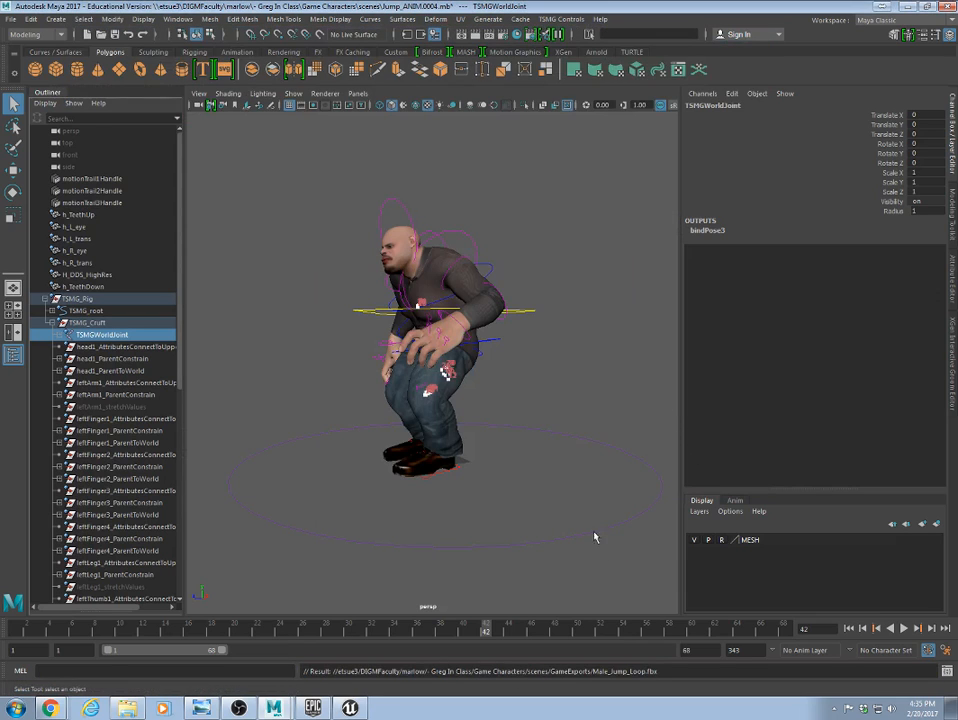
Set up an FBX export of the world joint for the landing with the file name Male_Jump_Dn.fbx.
{"action": "left_click", "coordinate": [9, 19]}
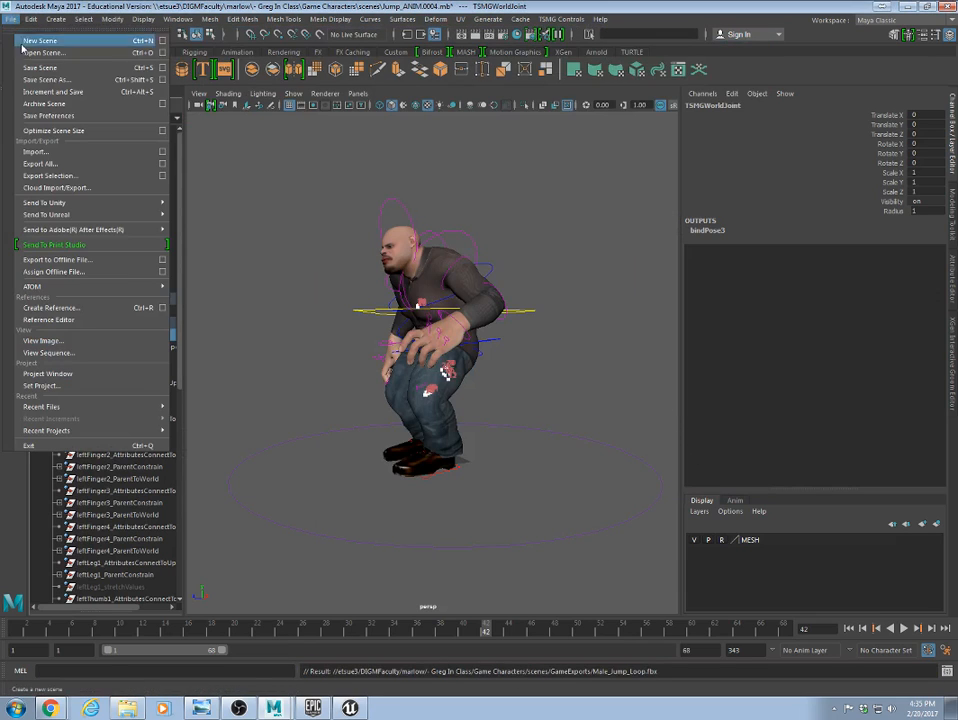
{"action": "left_click", "coordinate": [60, 175]}
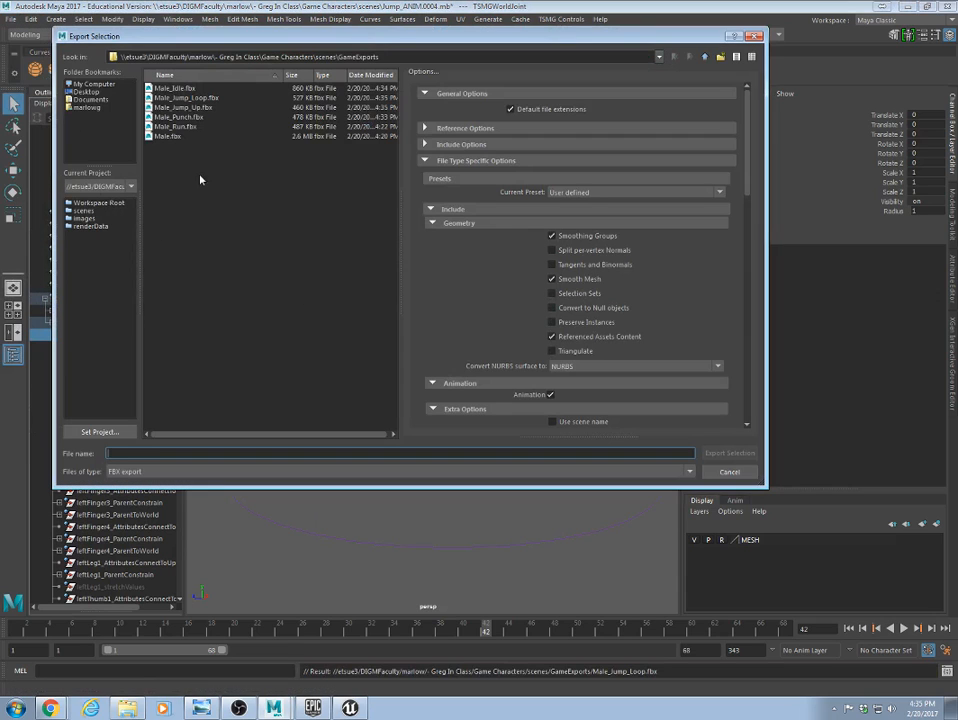
{"action": "left_click", "coordinate": [178, 107]}
{"action": "left_click", "coordinate": [150, 453]}
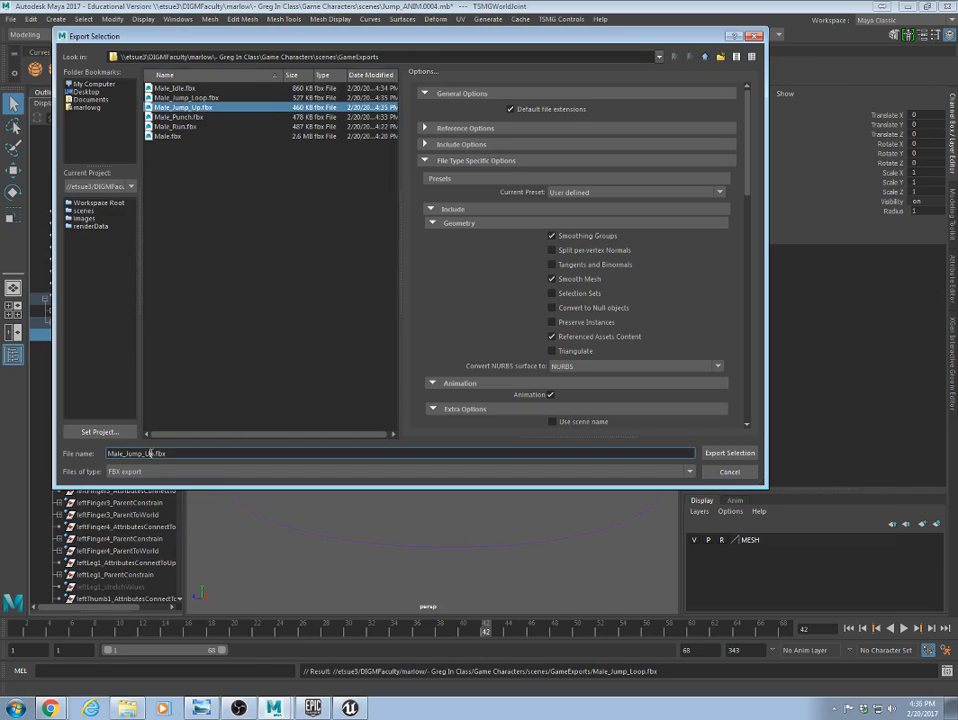
{"action": "key", "text": "BackSpace"}
{"action": "key", "text": "BackSpace"}
{"action": "type", "text": "Dn"}
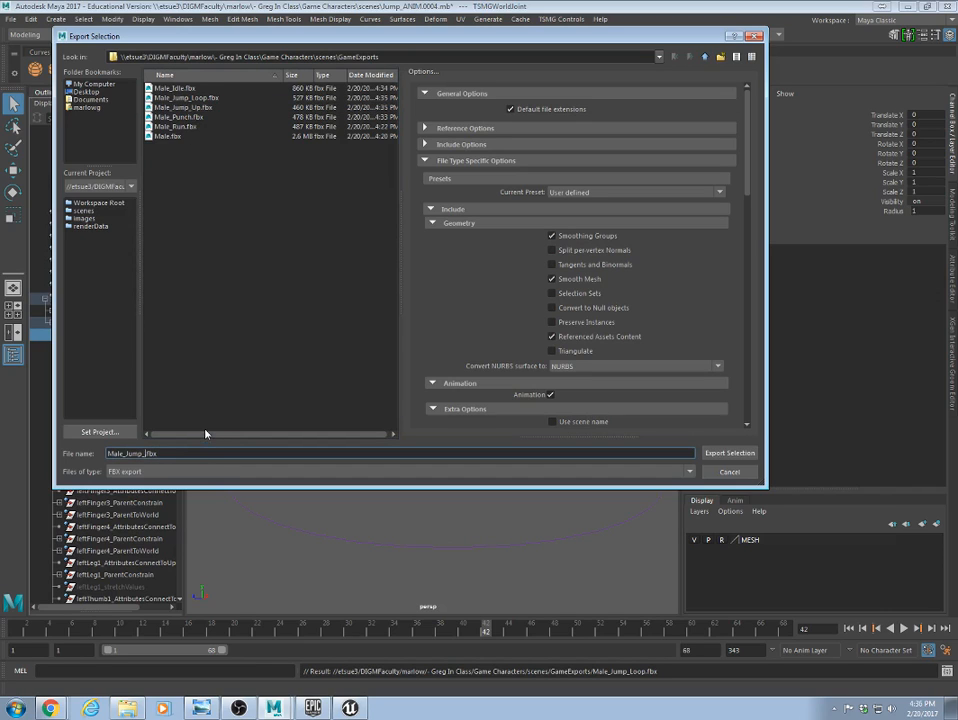
Bake the landing from frame 35 to its last frame, export Male_Jump_Dn.fbx, and dismiss the export warnings.
{"action": "scroll", "coordinate": [607, 310], "scroll_direction": "down", "scroll_amount": 5}
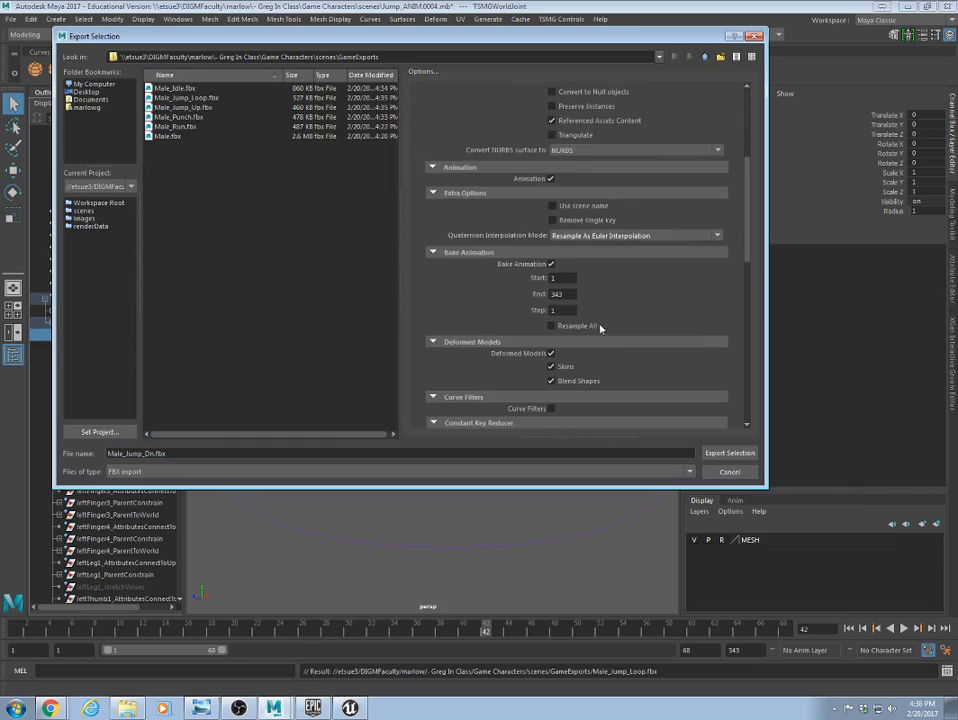
{"action": "left_click", "coordinate": [563, 278]}
{"action": "type", "text": "35"}
{"action": "left_click", "coordinate": [570, 293]}
{"action": "left_click", "coordinate": [740, 457]}
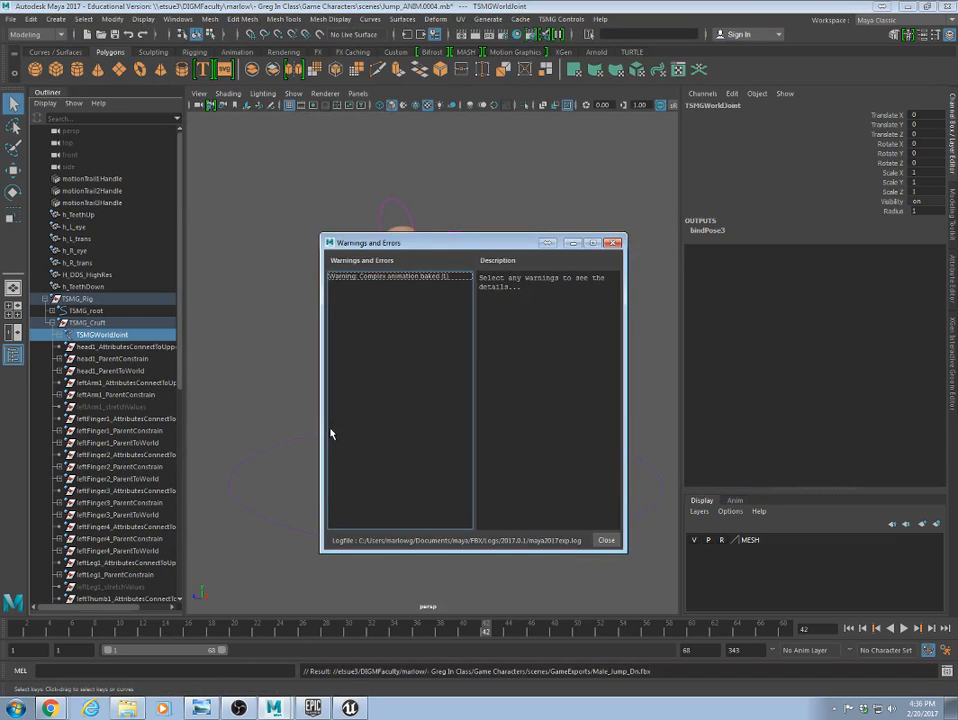
{"action": "left_click", "coordinate": [606, 540]}
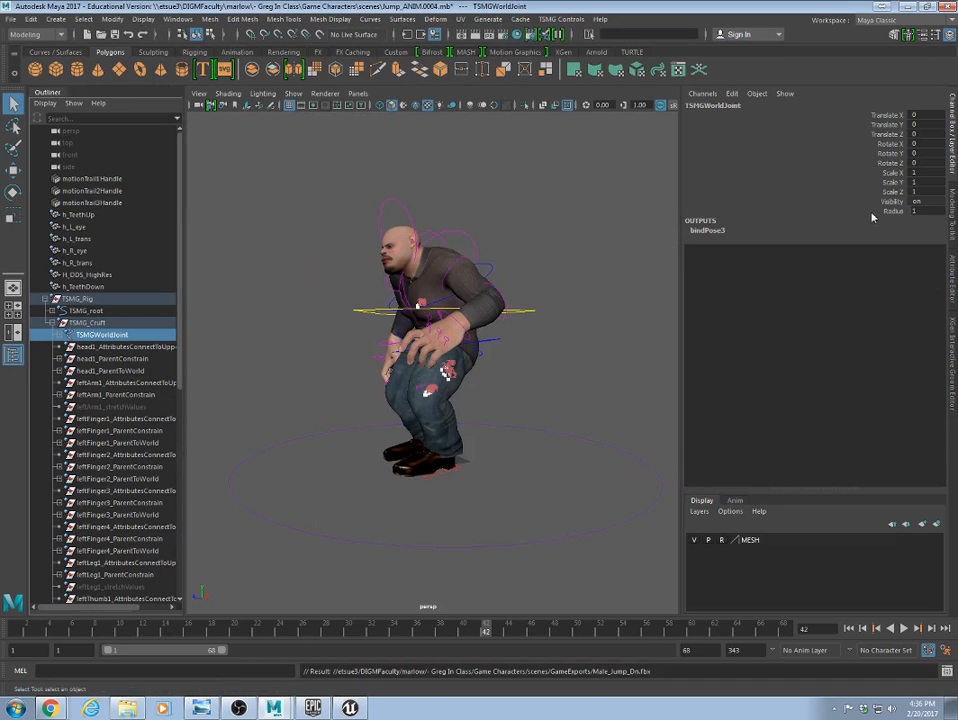
Minimize Maya, switch to the Unreal Editor, and open the Anim folder inside MaleCharacter.
{"action": "left_click", "coordinate": [906, 7]}
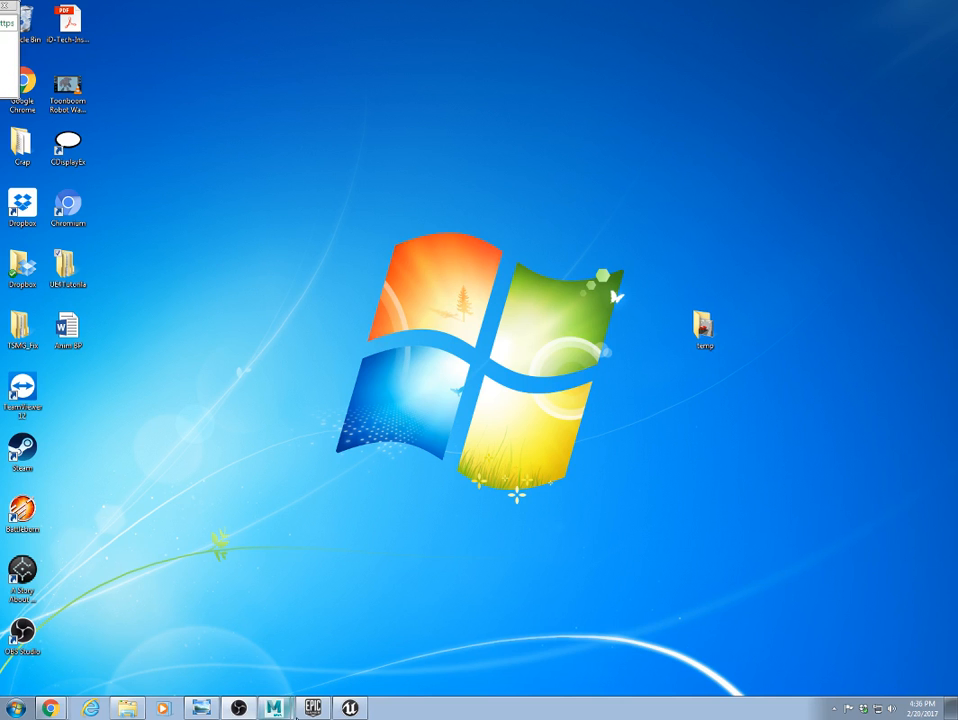
{"action": "left_click", "coordinate": [350, 708]}
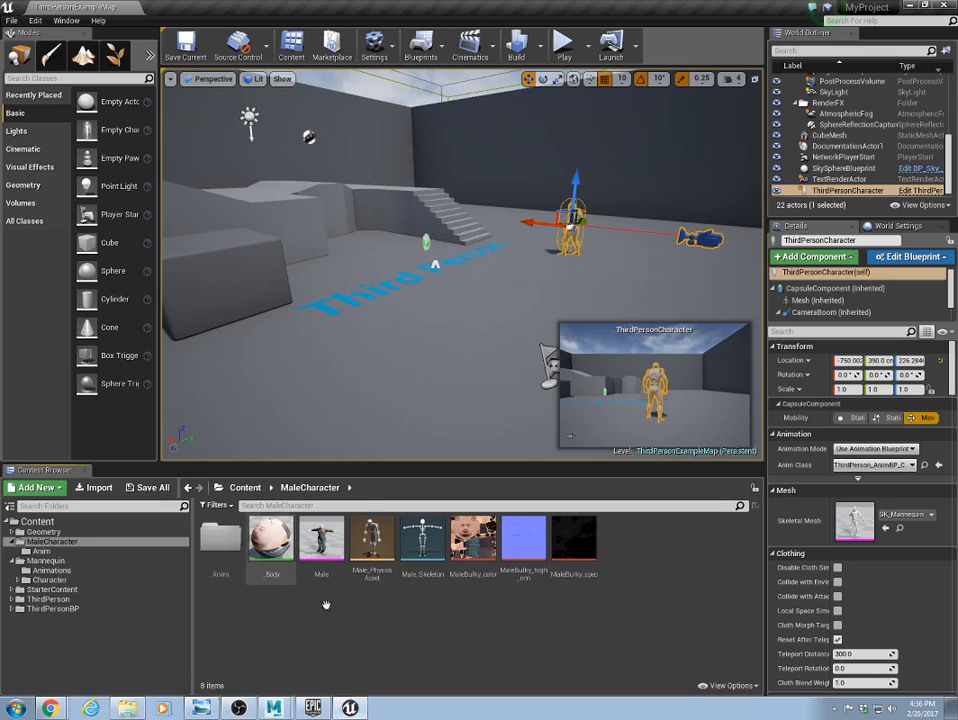
{"action": "double_click", "coordinate": [222, 541]}
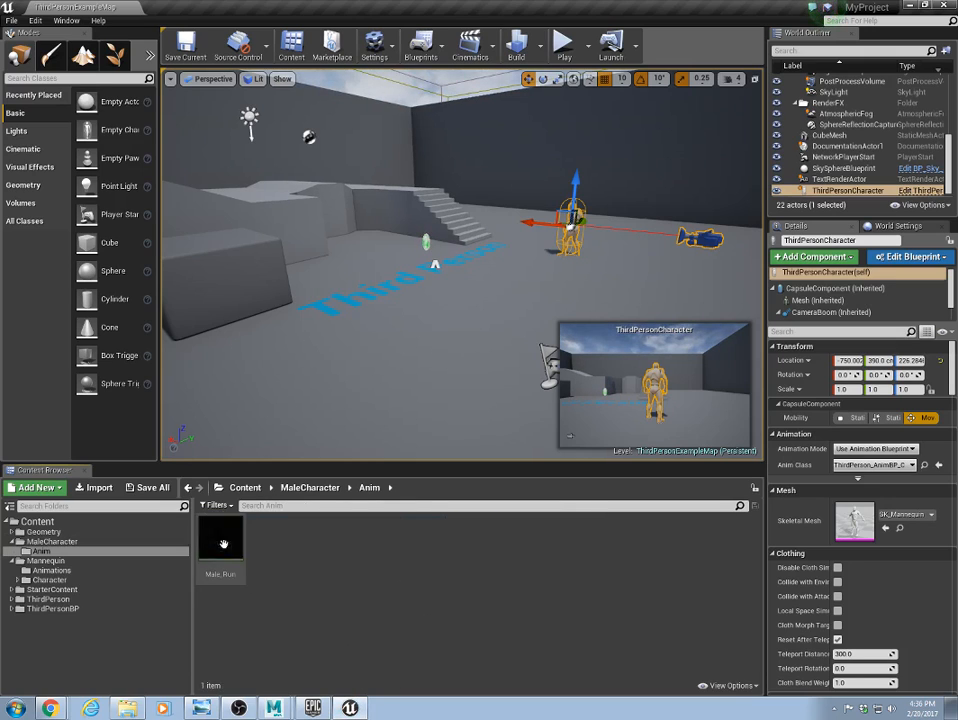
Start importing Male_Idle, Male_Jump_Dn, Male_Jump_Loop, Male_Jump_Up and Male_Punch from GameExports into the Anim folder.
{"action": "right_click", "coordinate": [312, 550]}
{"action": "left_click", "coordinate": [362, 264]}
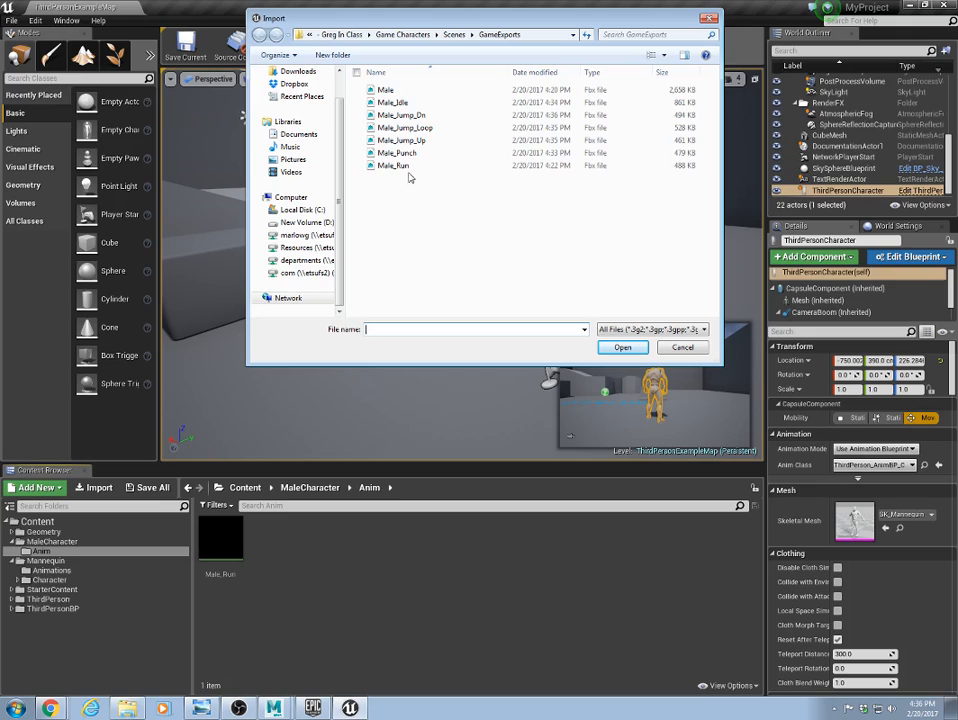
{"action": "left_click", "coordinate": [397, 103]}
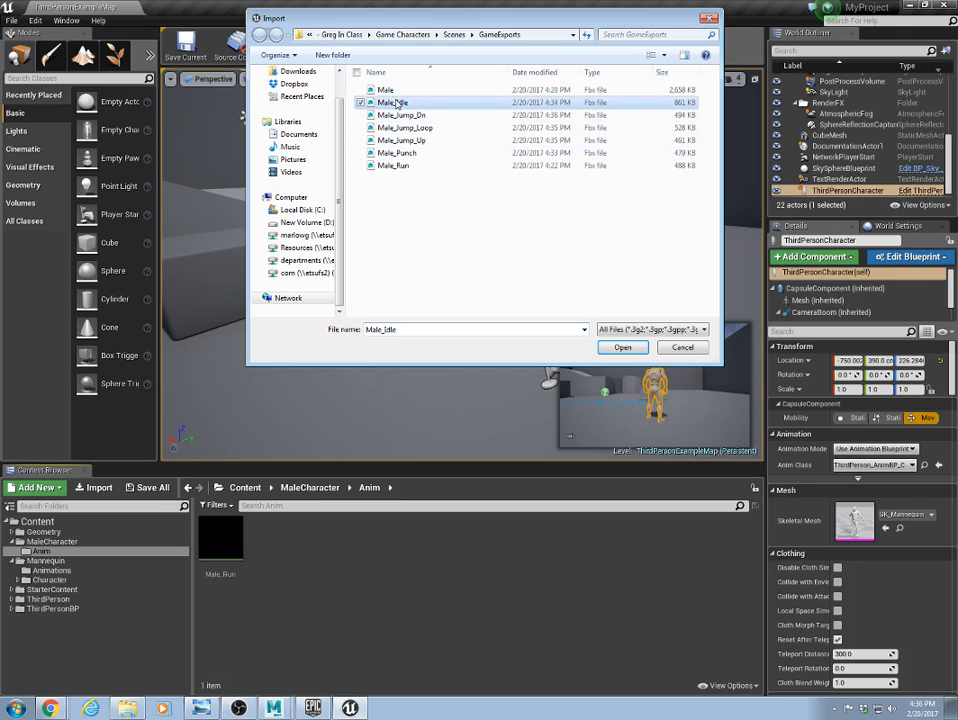
{"action": "left_click", "coordinate": [412, 153], "text": "shift"}
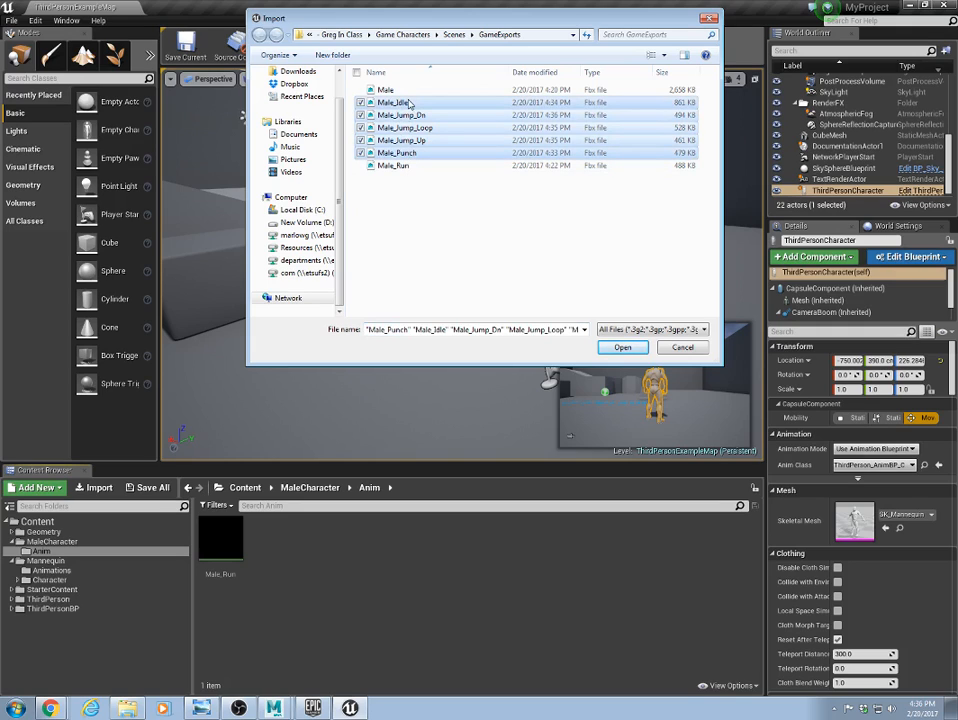
{"action": "left_click", "coordinate": [621, 347]}
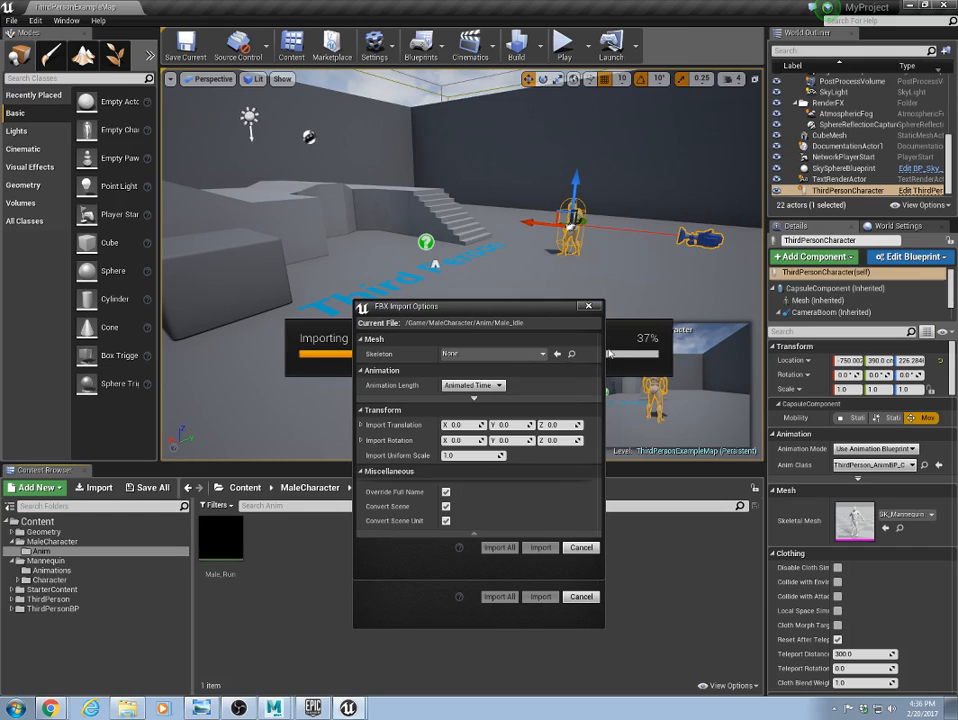
Assign Male_Skeleton in the FBX import options, import all five animations, and clear the asset selection.
{"action": "left_click_drag", "start_coordinate": [493, 315], "coordinate": [429, 200]}
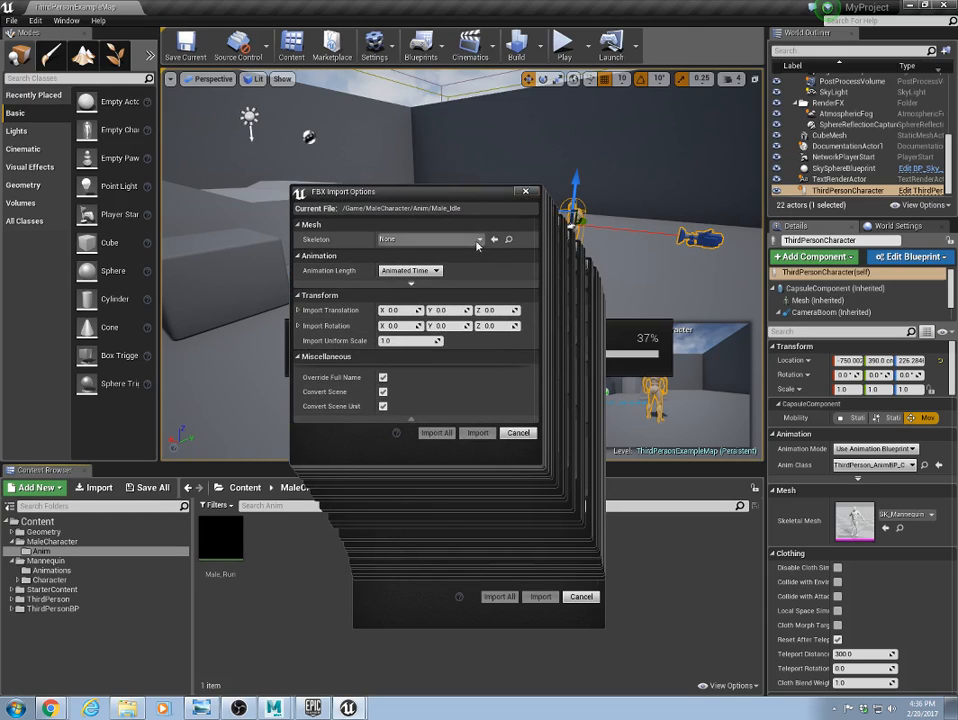
{"action": "left_click", "coordinate": [430, 239]}
{"action": "left_click", "coordinate": [422, 330]}
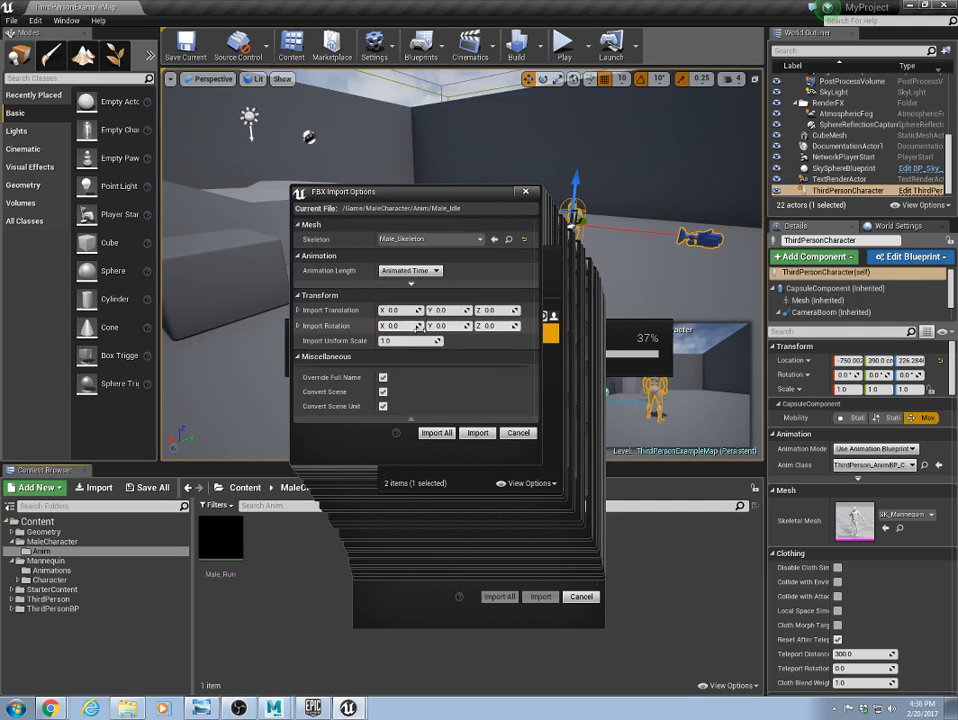
{"action": "left_click", "coordinate": [437, 433]}
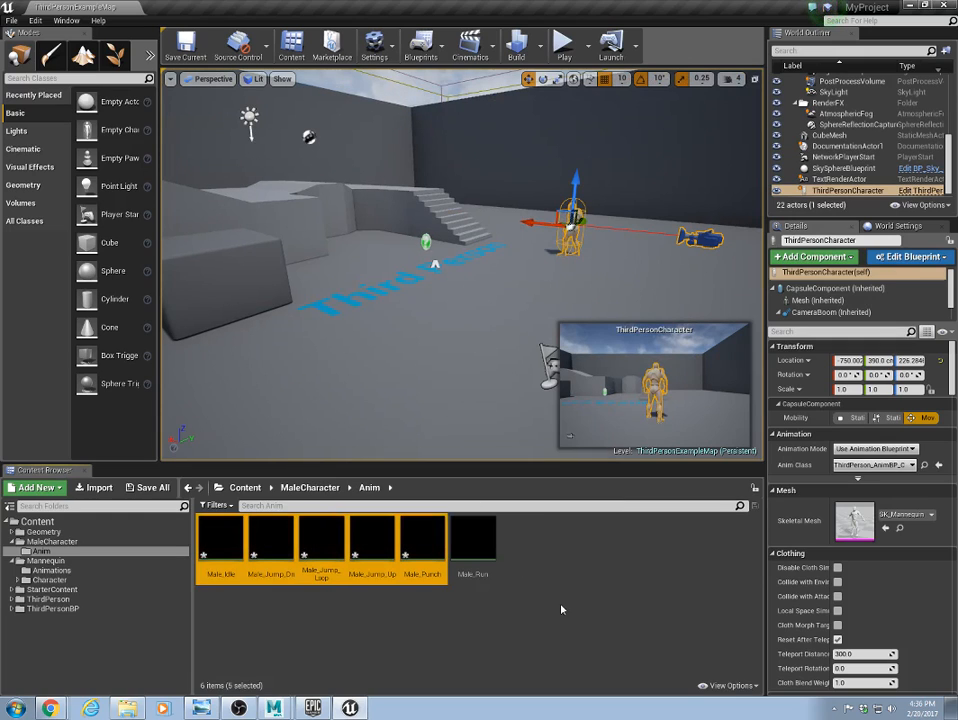
{"action": "left_click", "coordinate": [549, 602]}
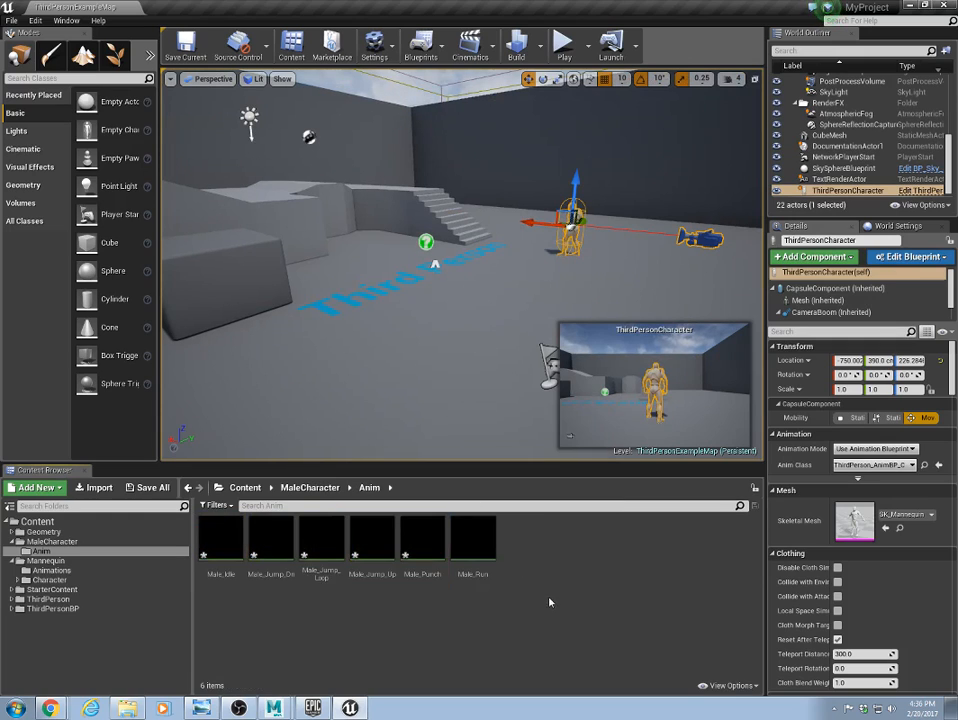
Open the Male skeletal mesh from the MaleCharacter folder and switch its editor to animation mode.
{"action": "left_click", "coordinate": [310, 488]}
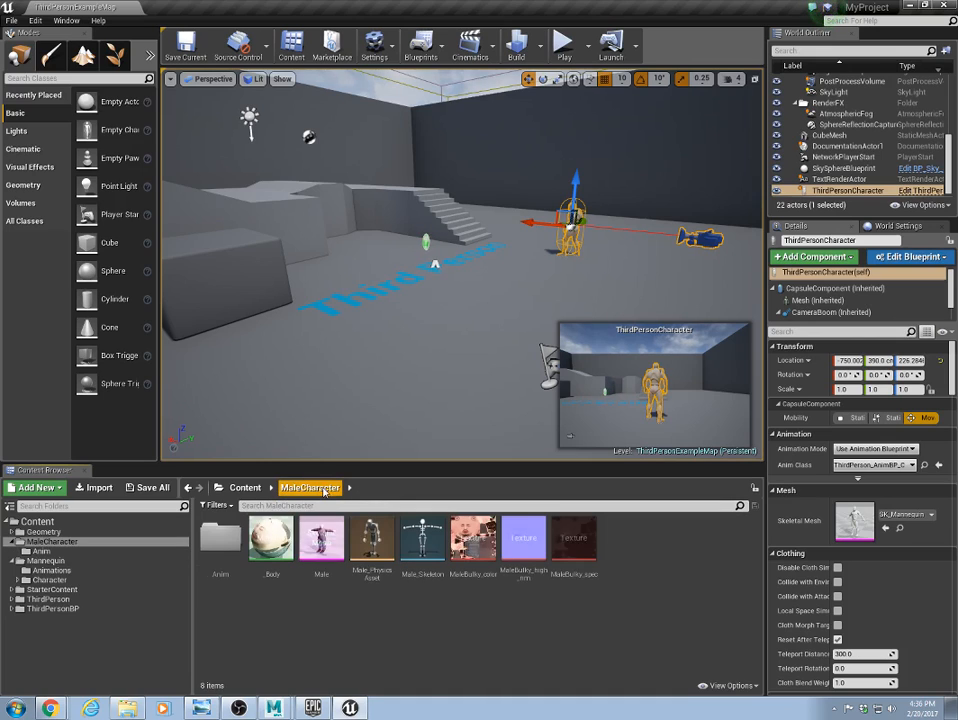
{"action": "double_click", "coordinate": [321, 540]}
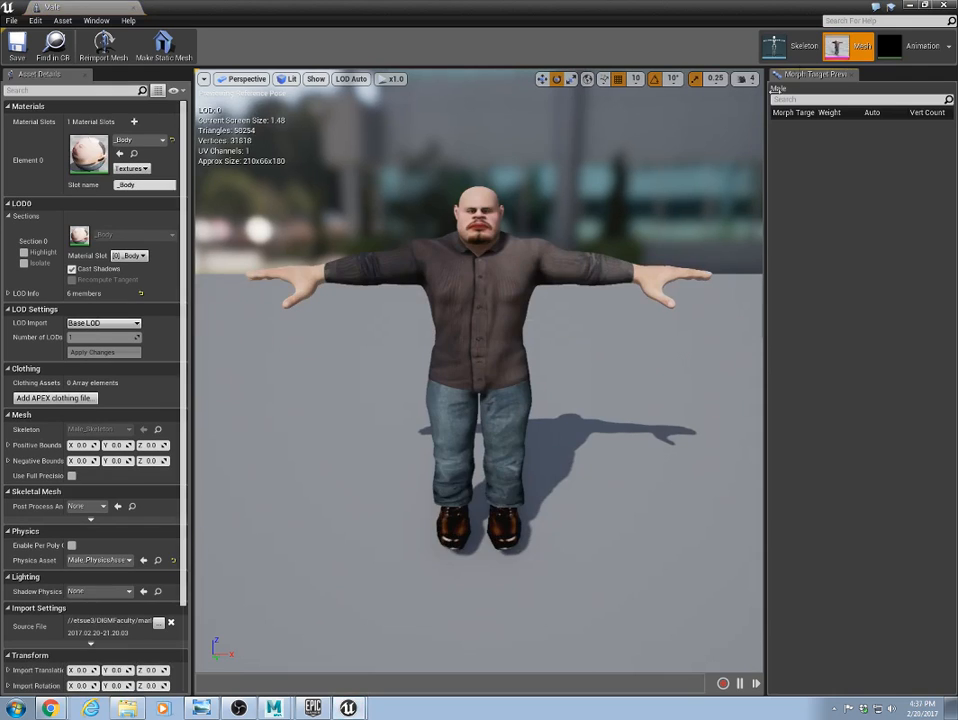
{"action": "left_click", "coordinate": [914, 46]}
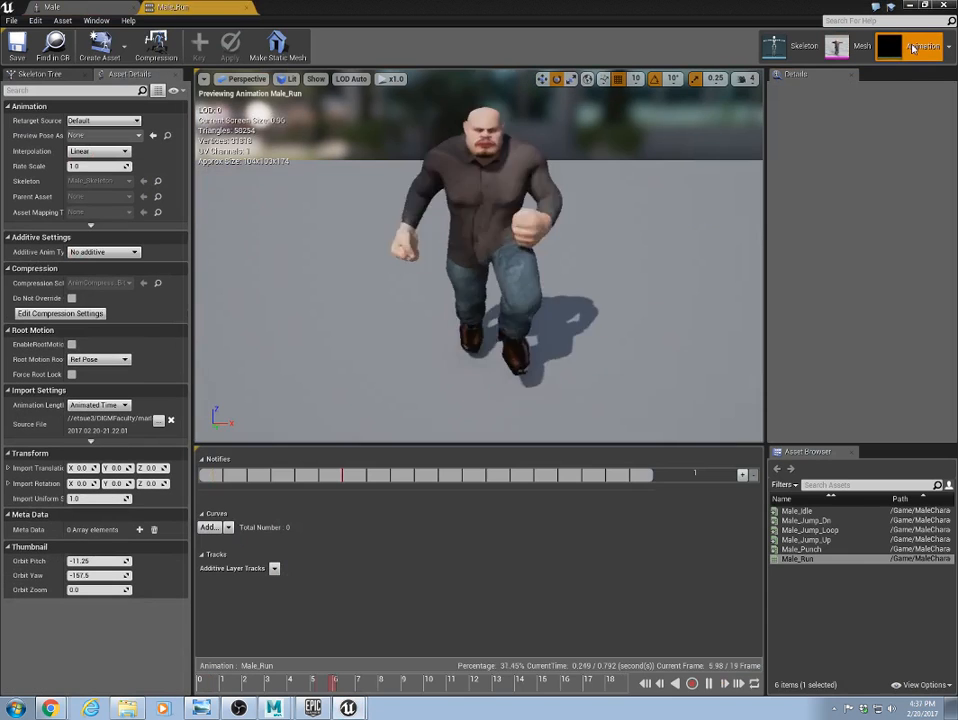
Preview the imported Male_Idle, Male_Jump_Dn, Male_Jump_Loop, Male_Punch and Male_Jump_Up animations, viewing the jump loop from the side.
{"action": "double_click", "coordinate": [799, 511]}
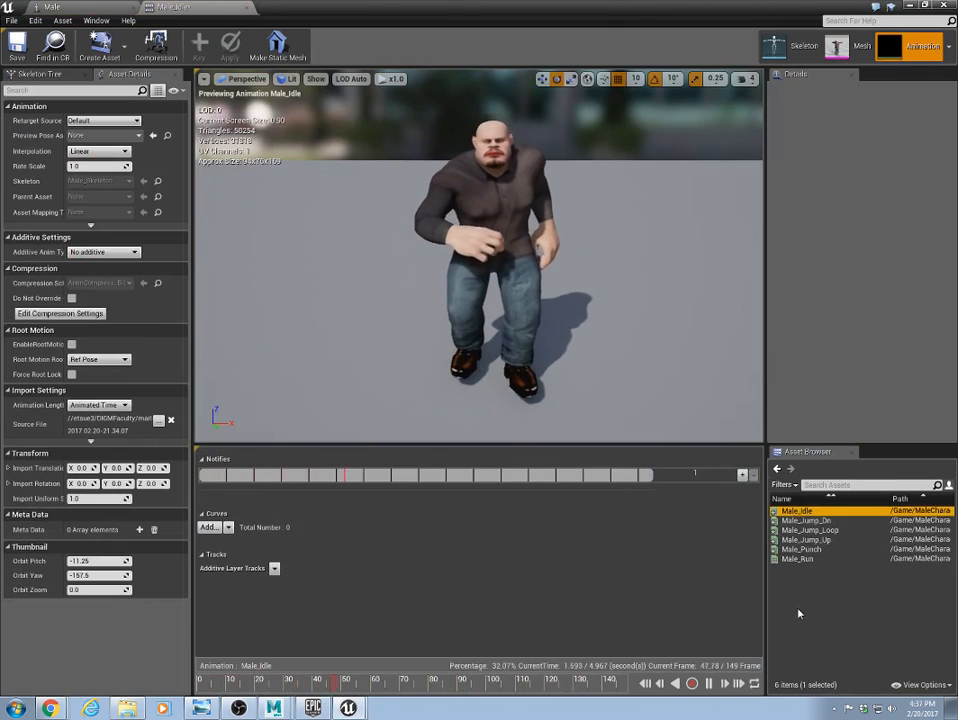
{"action": "double_click", "coordinate": [808, 521]}
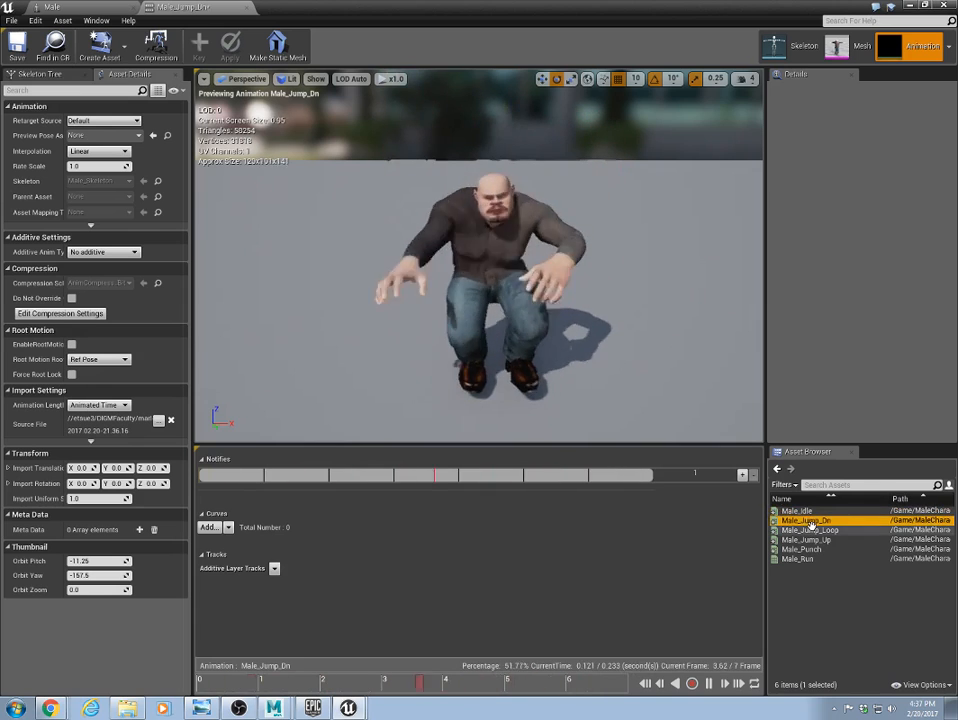
{"action": "double_click", "coordinate": [808, 530]}
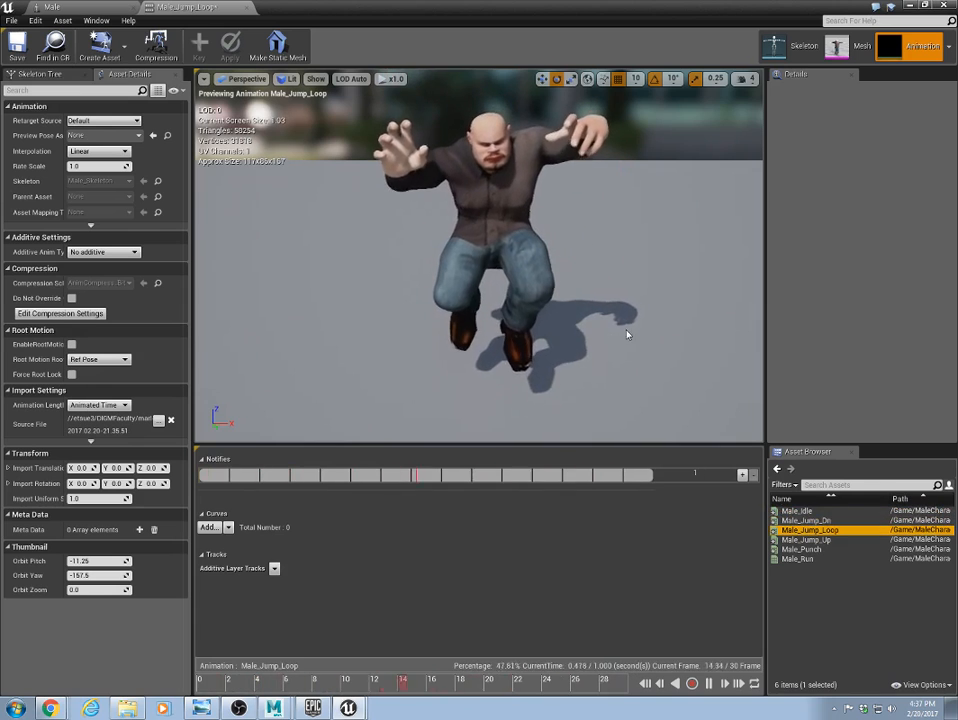
{"action": "left_click_drag", "start_coordinate": [626, 334], "coordinate": [500, 320], "text": "alt"}
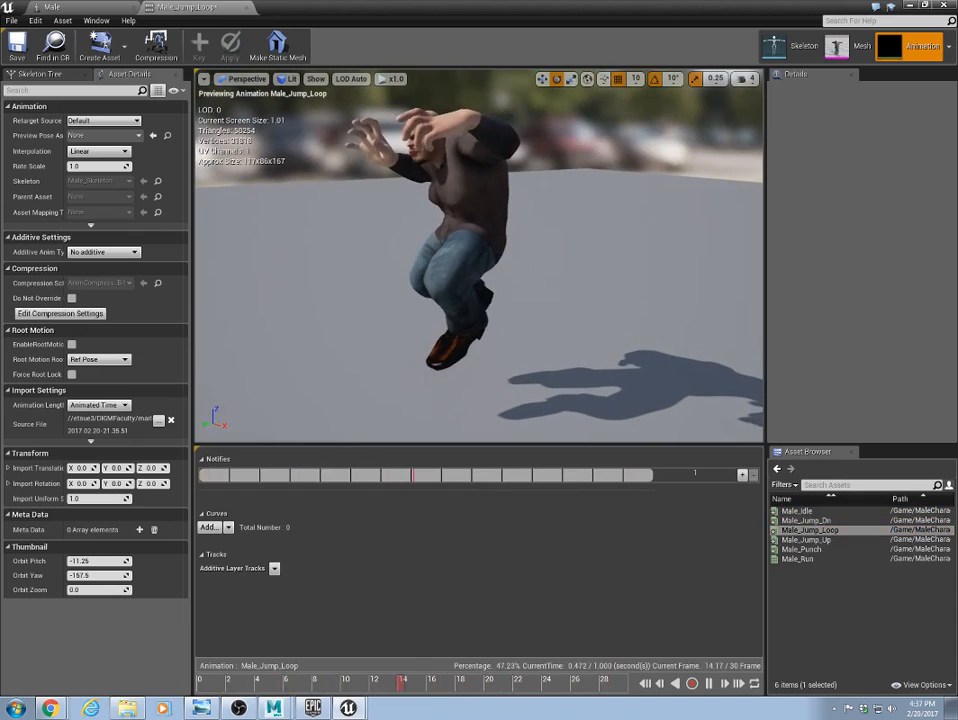
{"action": "double_click", "coordinate": [818, 548]}
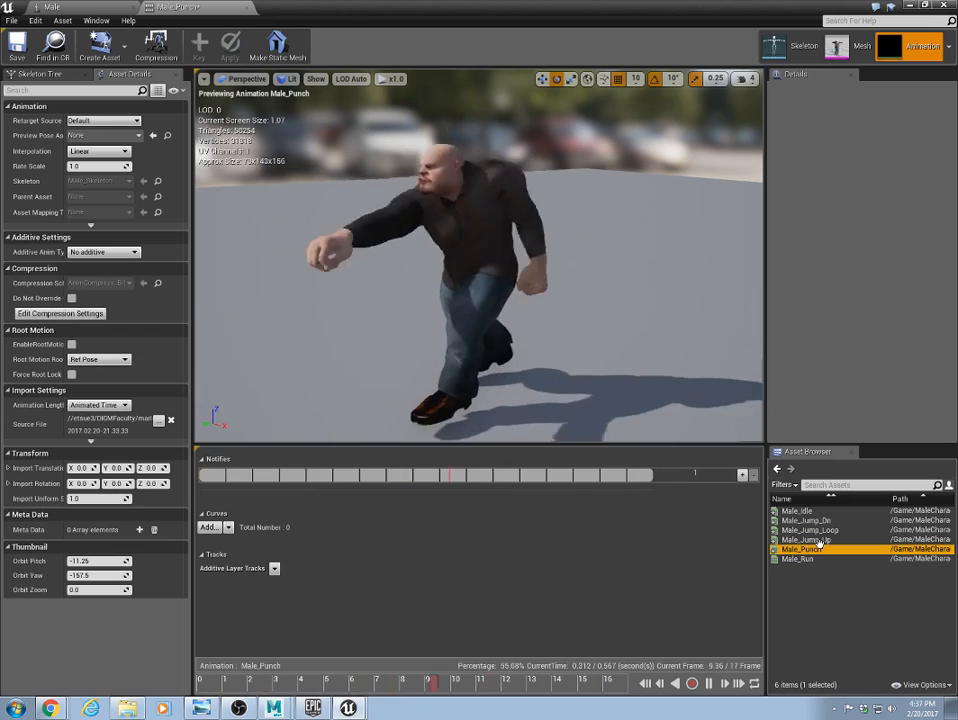
{"action": "left_click", "coordinate": [820, 539]}
{"action": "double_click", "coordinate": [820, 539]}
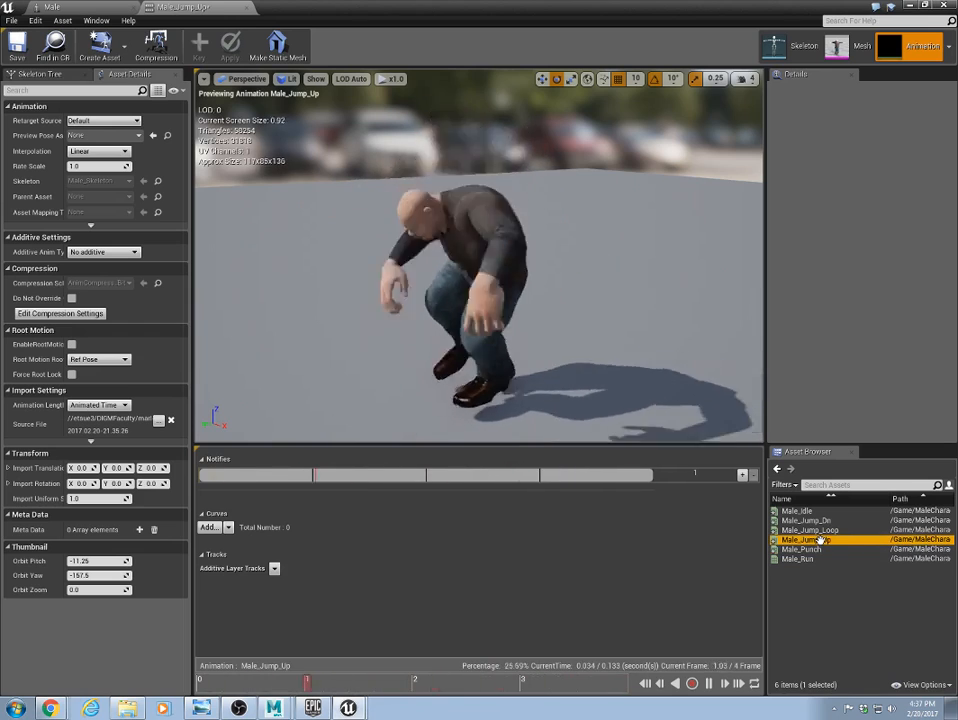
Stop the Male_Jump_Up preview by closing the animation editor, and save all unsaved project work.
{"action": "left_click", "coordinate": [488, 556]}
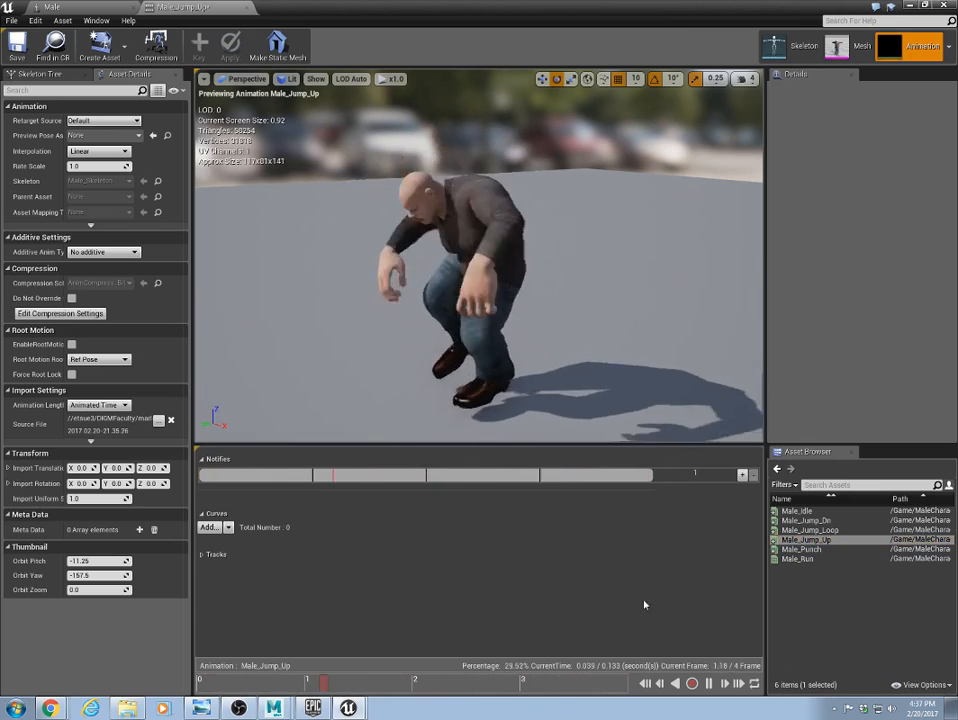
{"action": "left_click", "coordinate": [709, 684]}
{"action": "left_click", "coordinate": [944, 6]}
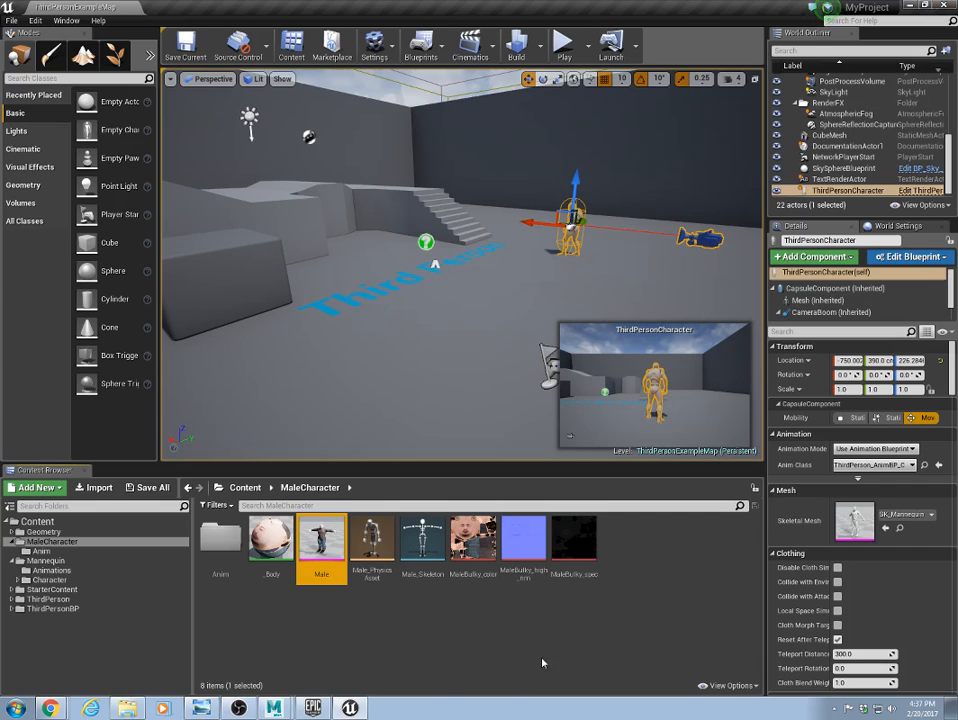
{"action": "left_click", "coordinate": [10, 21]}
{"action": "left_click", "coordinate": [38, 122]}
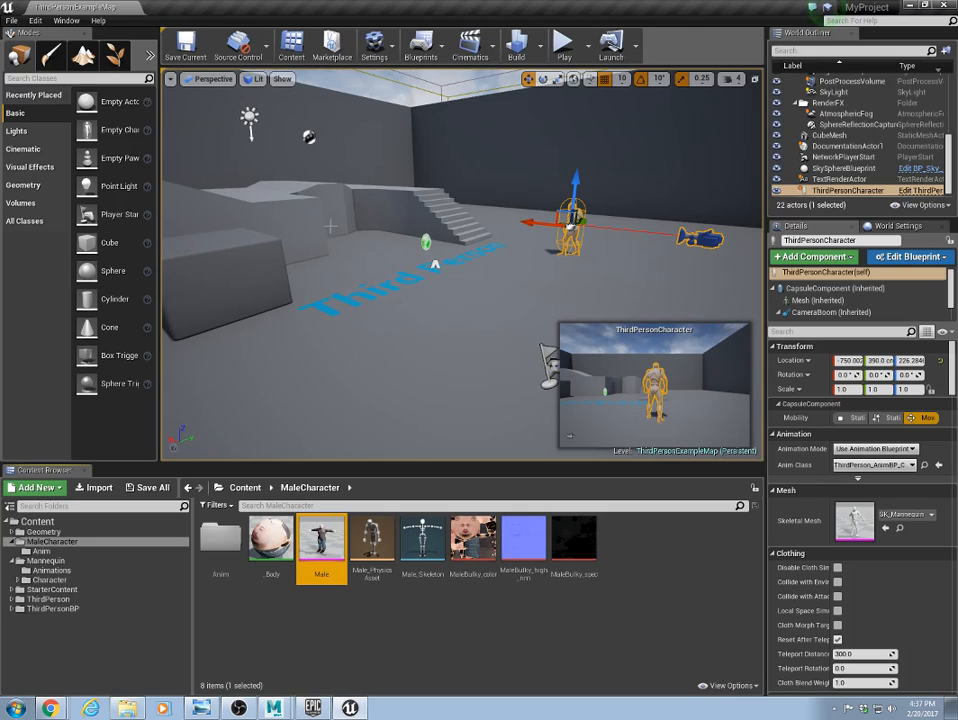
Play-test ThirdPersonExampleMap by running the default mannequin up the stairs and jumping, and end the play session.
{"action": "left_click", "coordinate": [564, 45]}
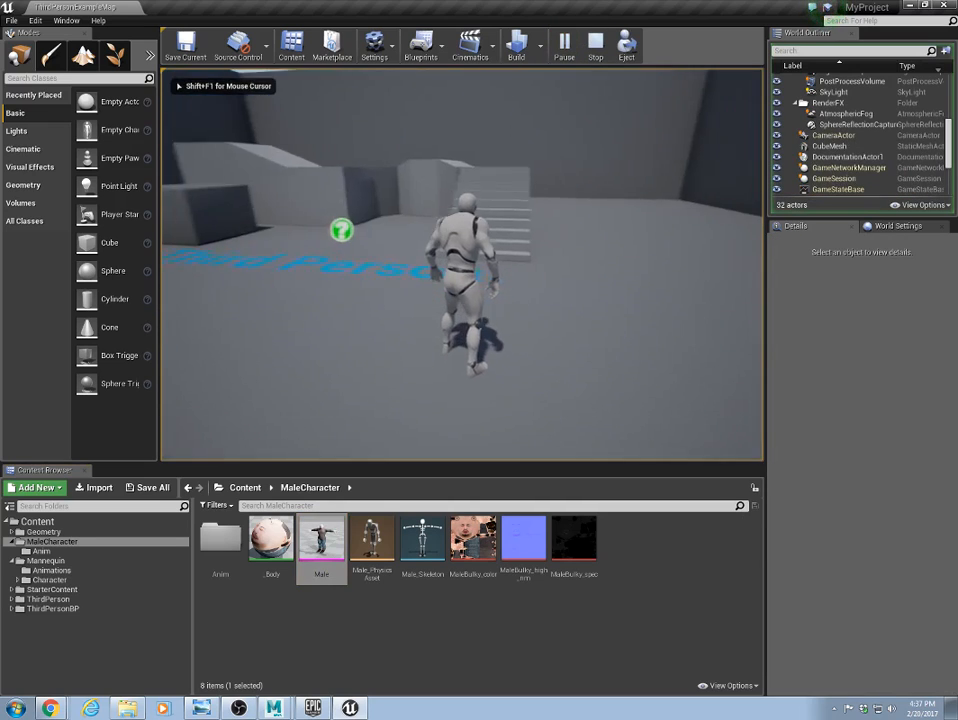
{"action": "key", "text": "w"}
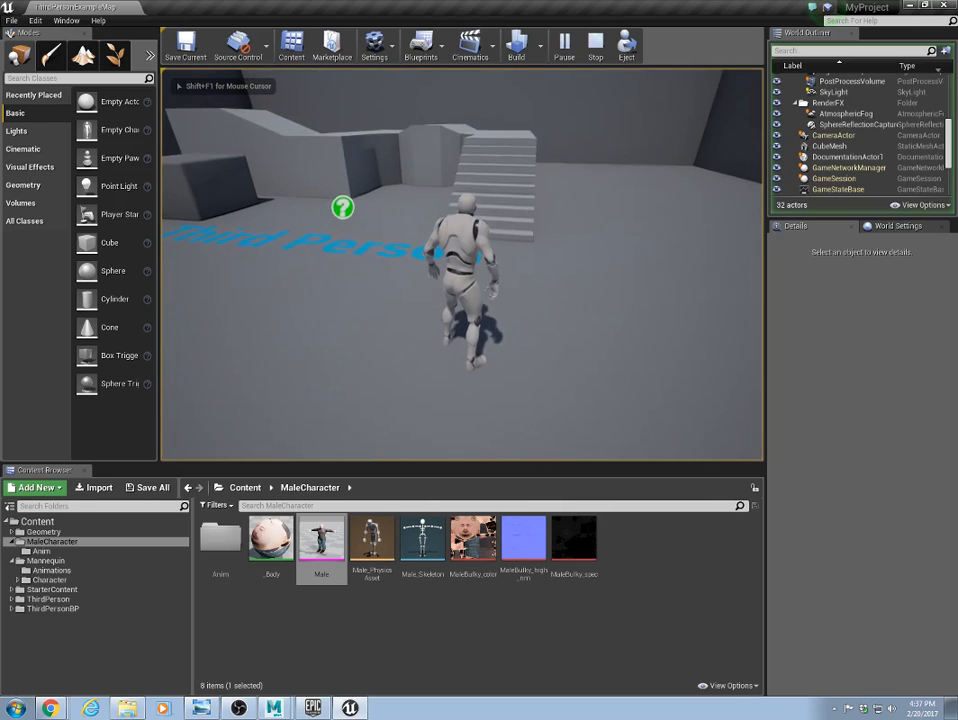
{"action": "key", "text": "w"}
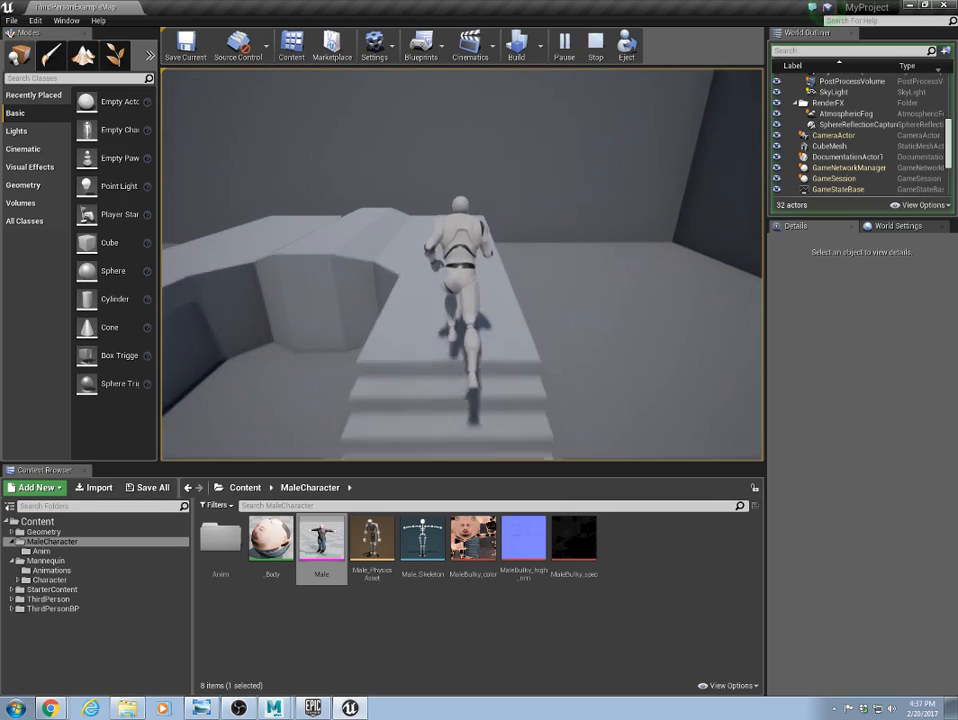
{"action": "key", "text": "w"}
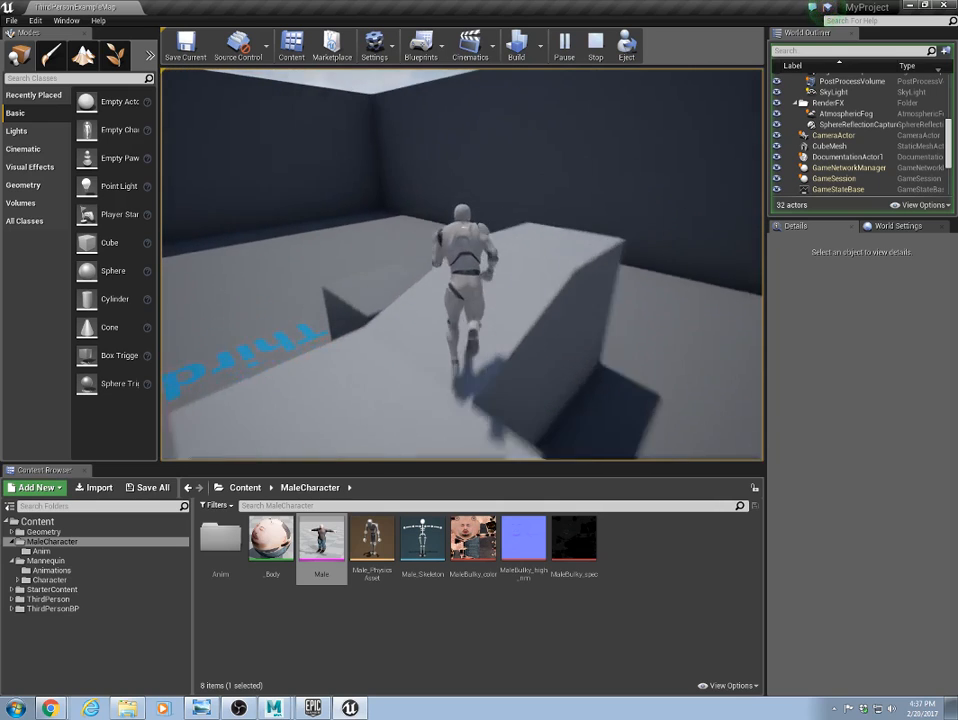
{"action": "key", "text": "space"}
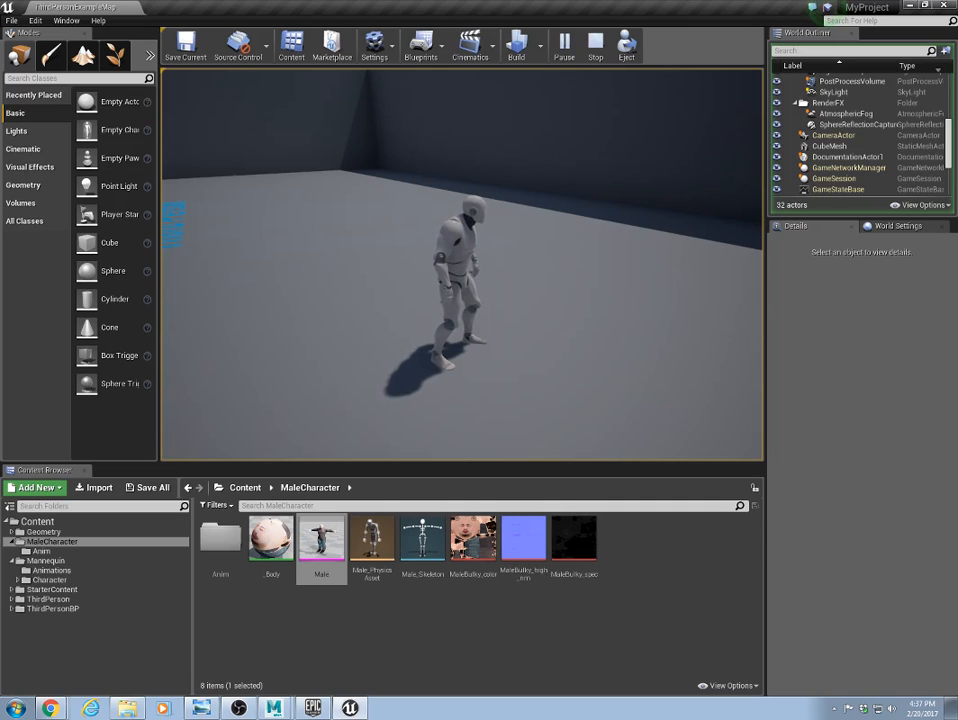
{"action": "key", "text": "Escape"}
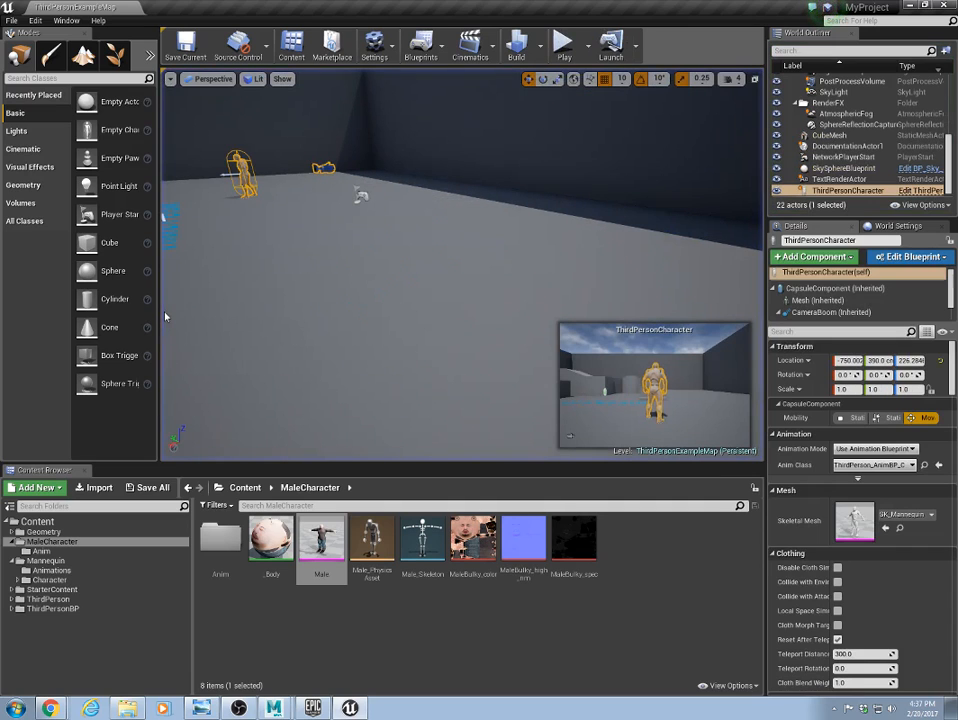